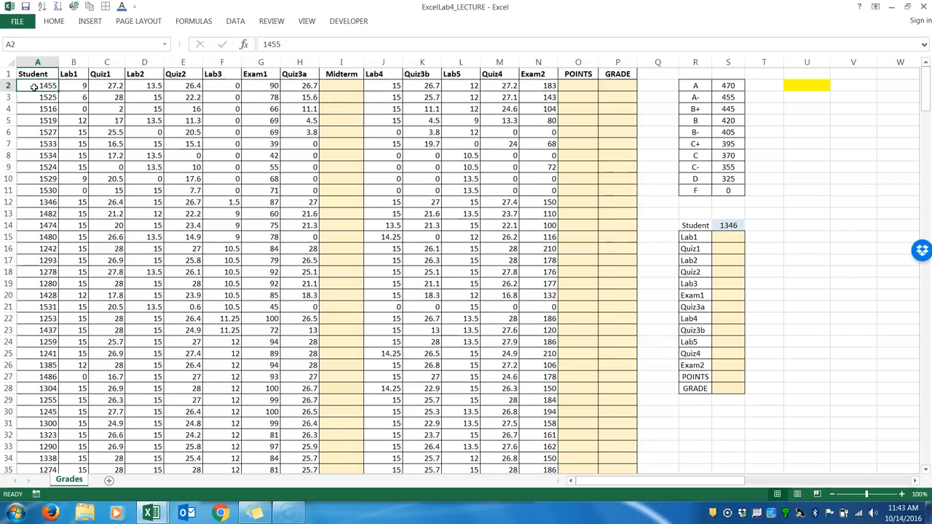
# Review the full Student list in column A and the headings of the lab, quiz and exam score columns.
pyautogui.hotkey('ctrl', 'shift', 'Down')
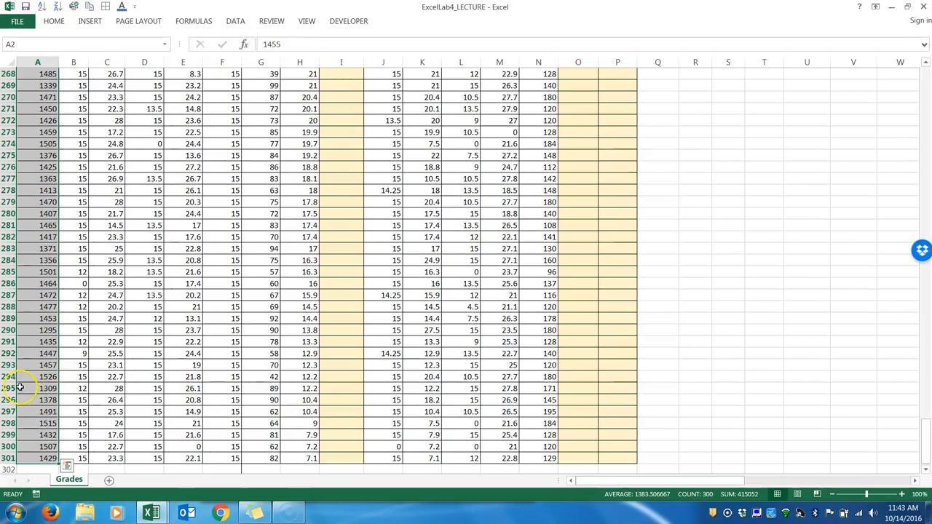
pyautogui.hotkey('ctrl', 'shift', 'Up')
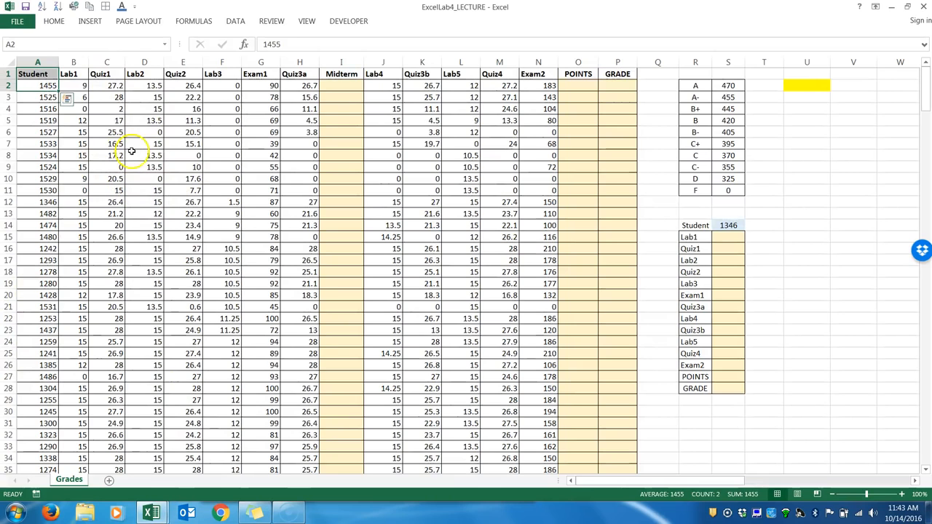
pyautogui.click(73, 73)
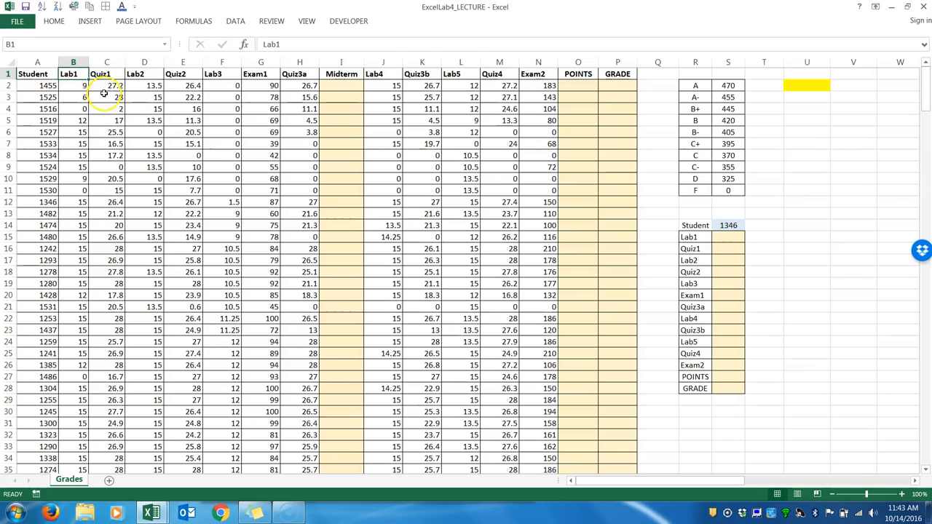
pyautogui.click(143, 74)
pyautogui.click(217, 75)
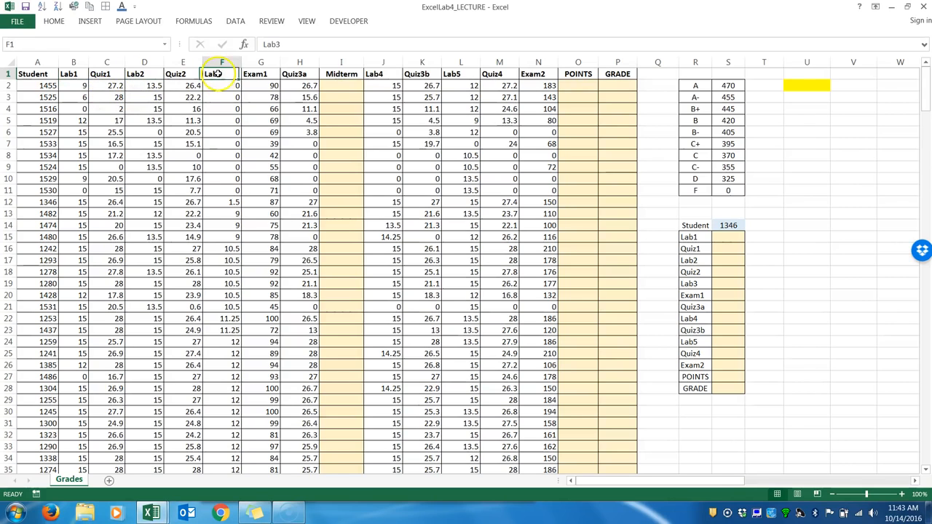
pyautogui.click(382, 74)
pyautogui.click(460, 75)
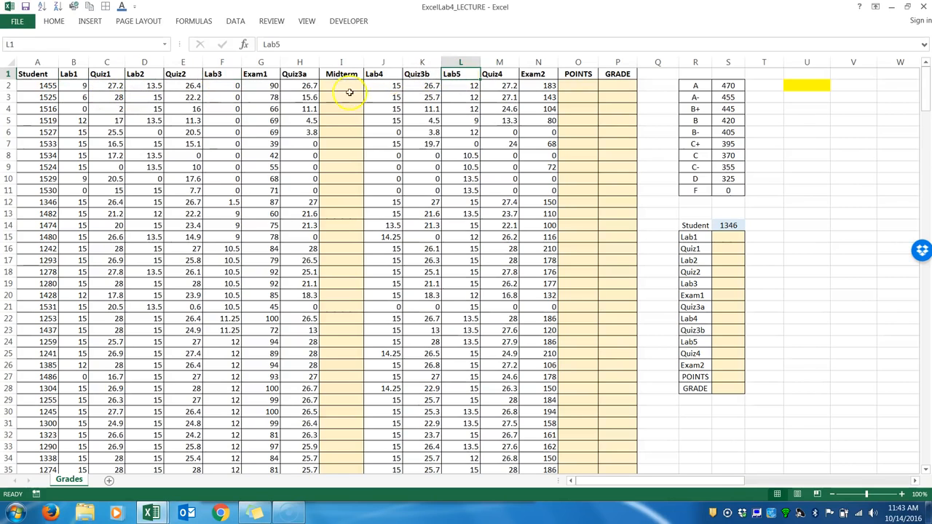
pyautogui.click(102, 73)
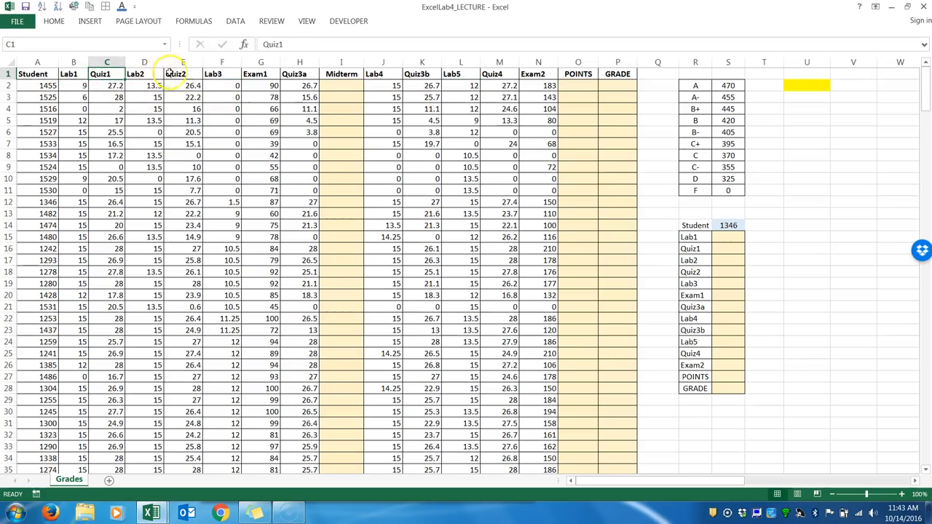
pyautogui.click(182, 74)
pyautogui.click(295, 74)
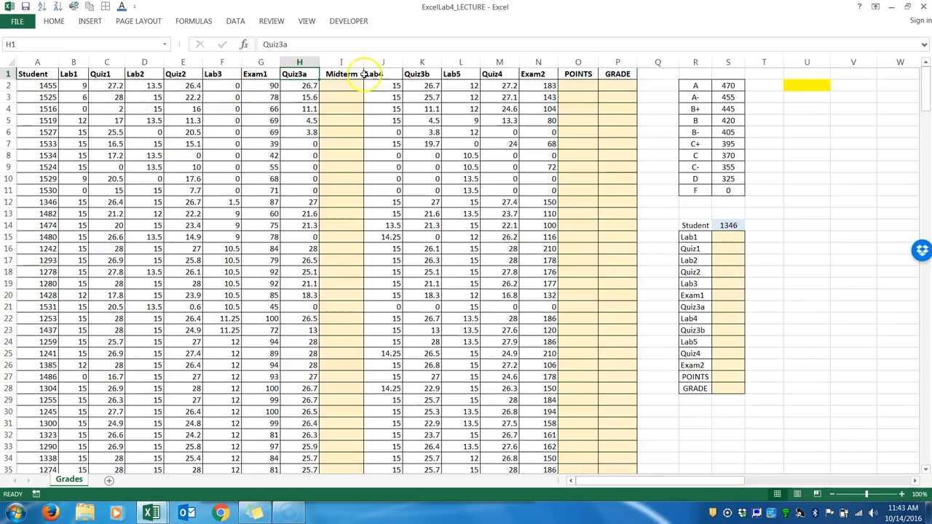
pyautogui.click(426, 74)
pyautogui.click(499, 75)
pyautogui.click(259, 74)
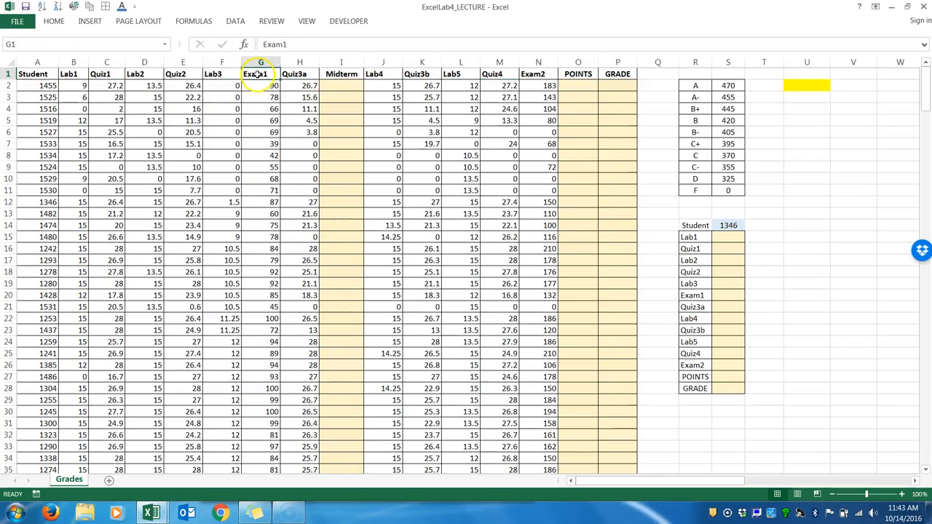
pyautogui.click(532, 76)
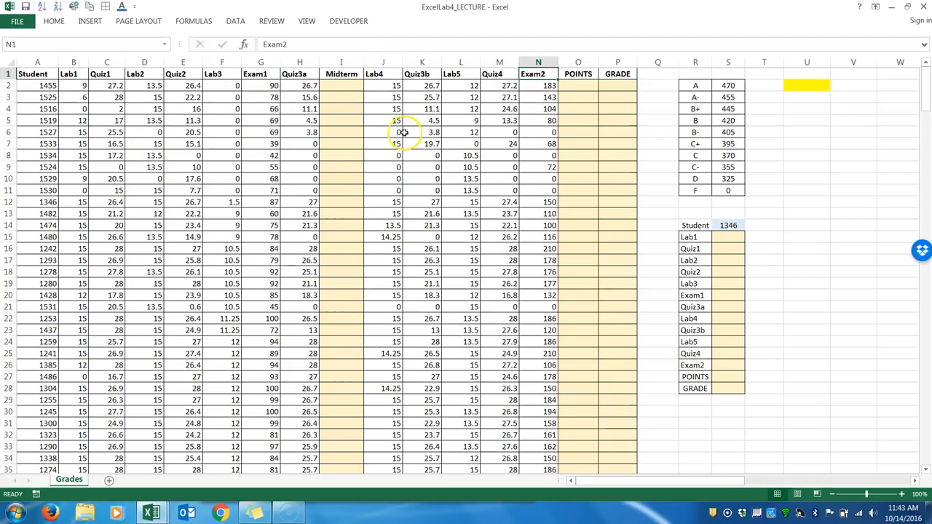
# Examine the blank Midterm, POINTS and GRADE cells in row 2 and the yellow cell U2.
pyautogui.click(348, 83)
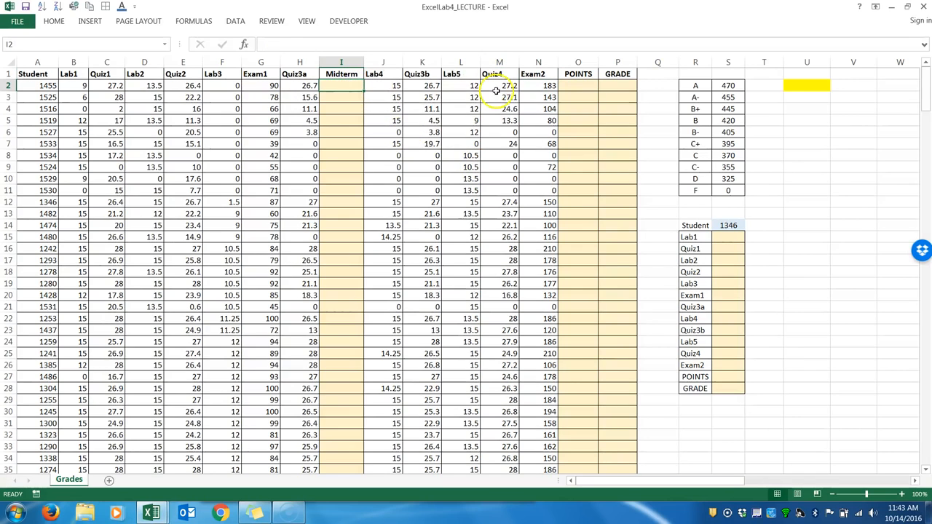
pyautogui.click(579, 85)
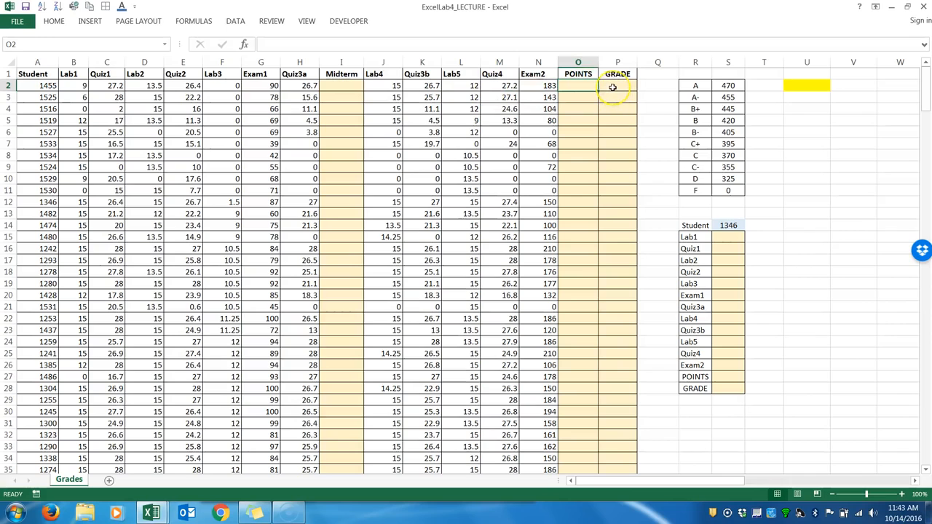
pyautogui.click(613, 87)
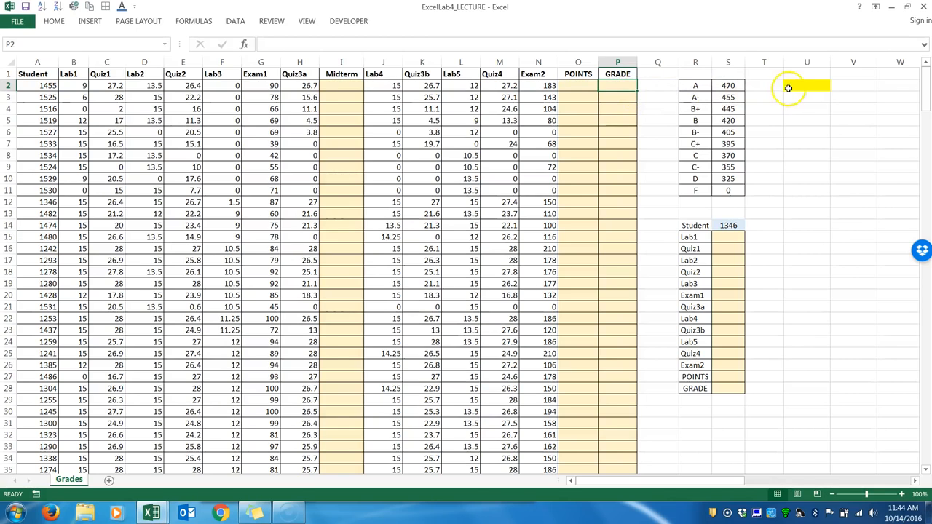
pyautogui.click(799, 87)
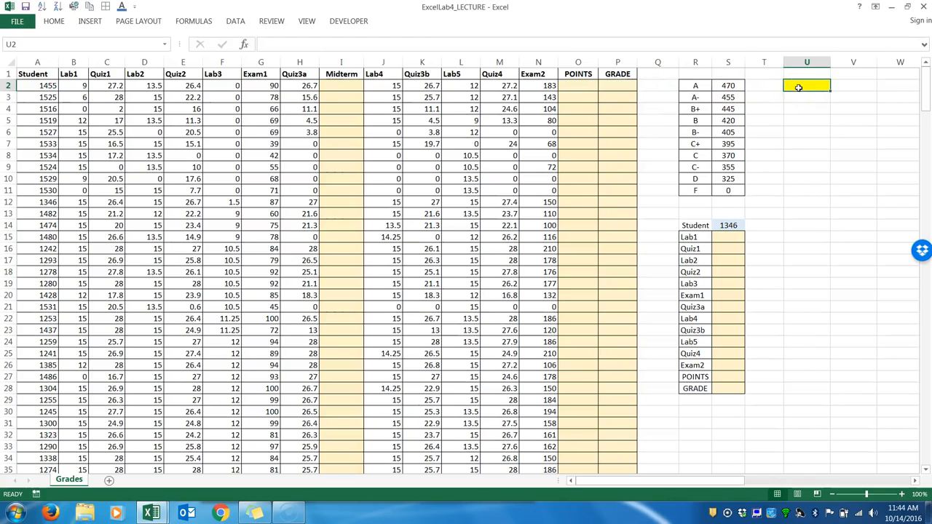
pyautogui.click(806, 88)
pyautogui.click(808, 87)
# Examine the student lookup table in R14:S28 against the chosen student's record in row 12 and other students in column A.
pyautogui.click(722, 238)
pyautogui.moveTo(722, 238); pyautogui.dragTo(726, 389)
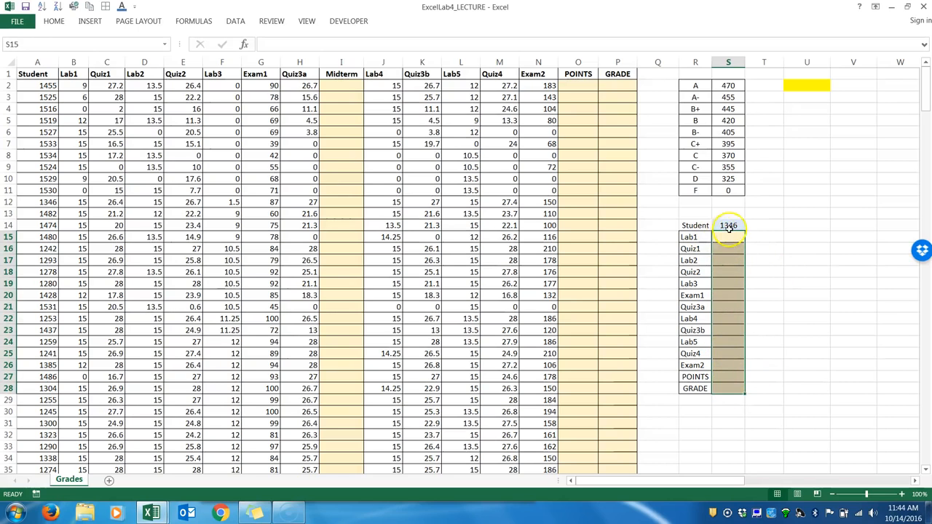
pyautogui.click(727, 226)
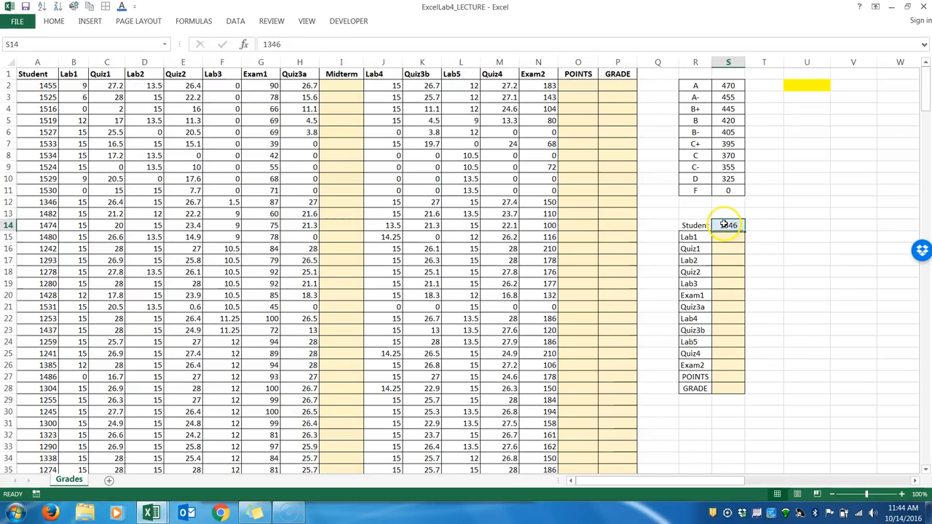
pyautogui.moveTo(715, 237); pyautogui.dragTo(720, 387)
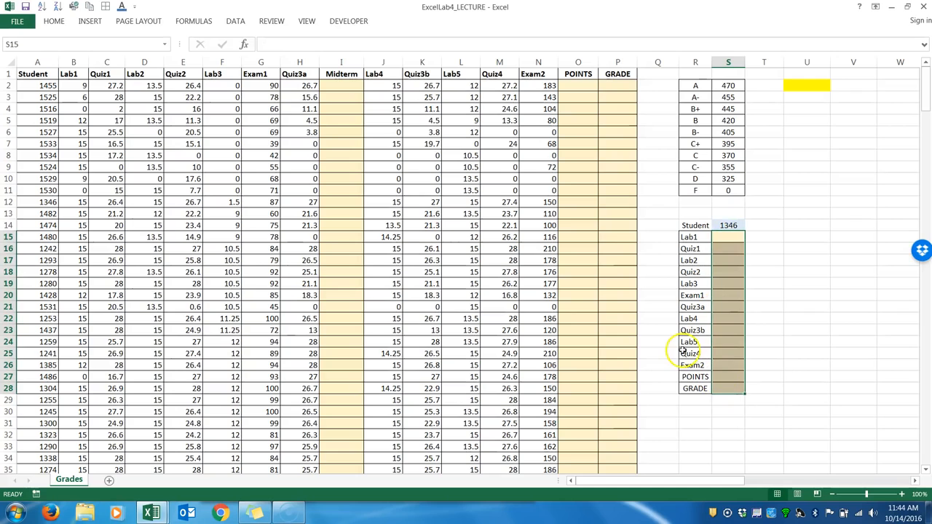
pyautogui.click(730, 225)
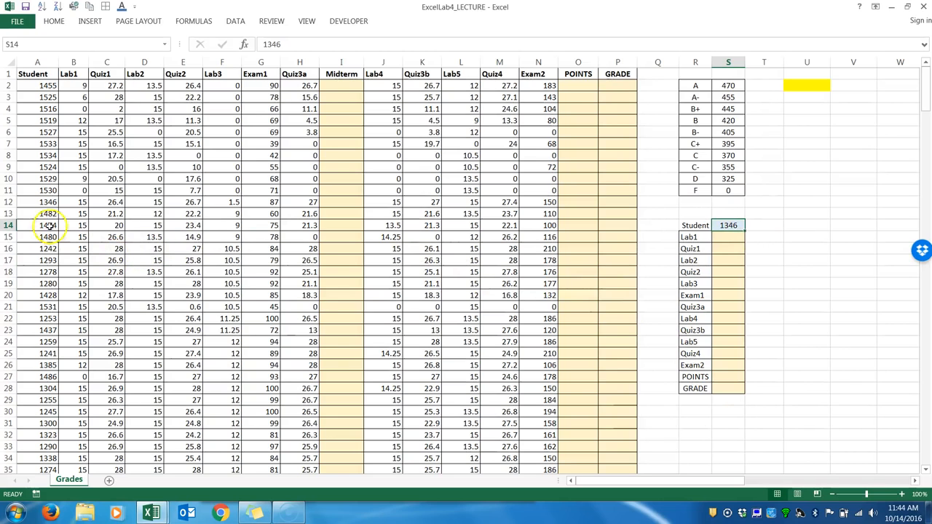
pyautogui.click(8, 202)
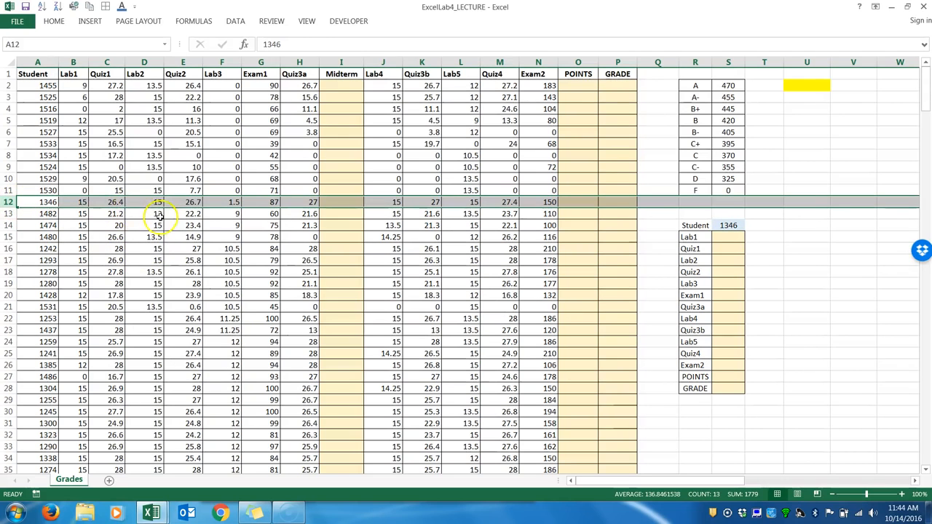
pyautogui.click(729, 238)
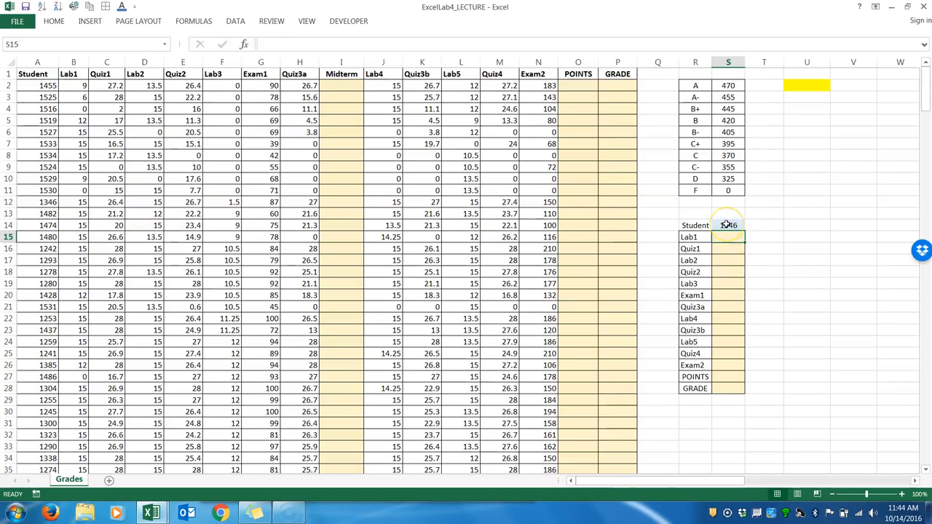
pyautogui.click(726, 225)
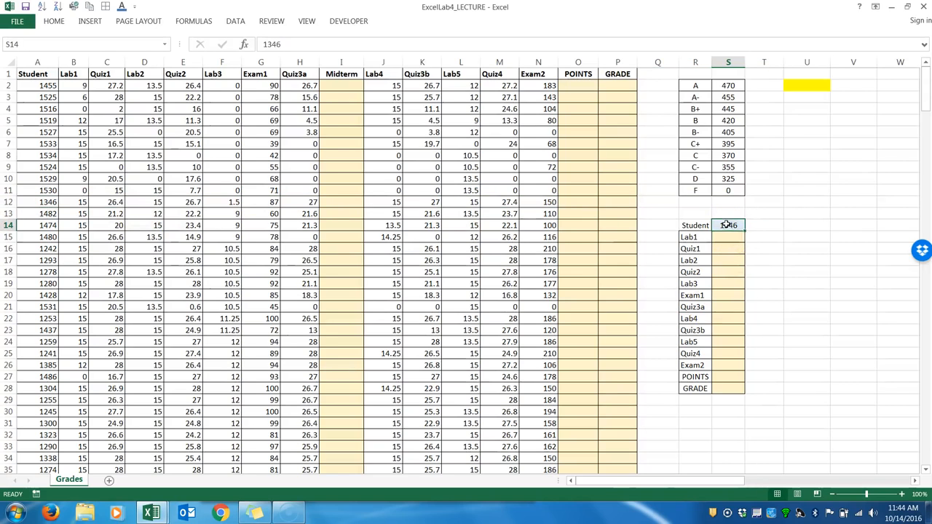
pyautogui.click(42, 214)
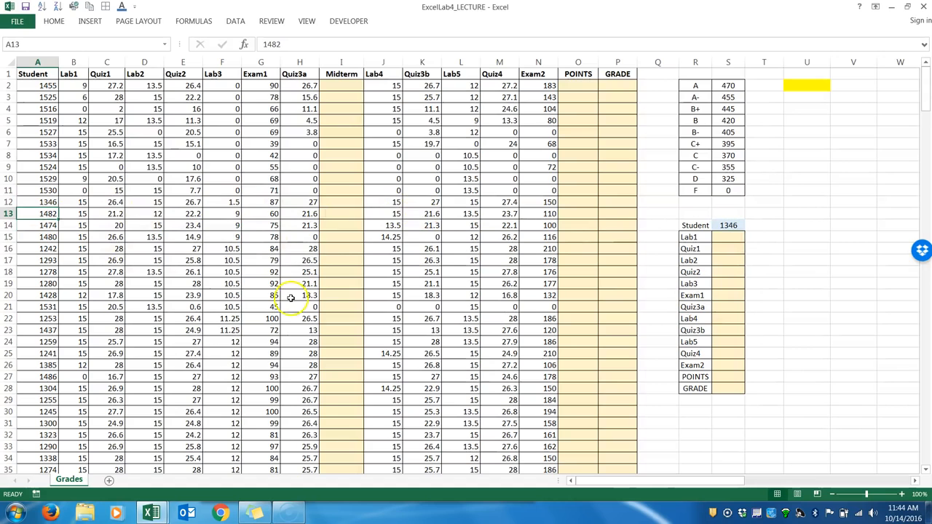
pyautogui.click(45, 365)
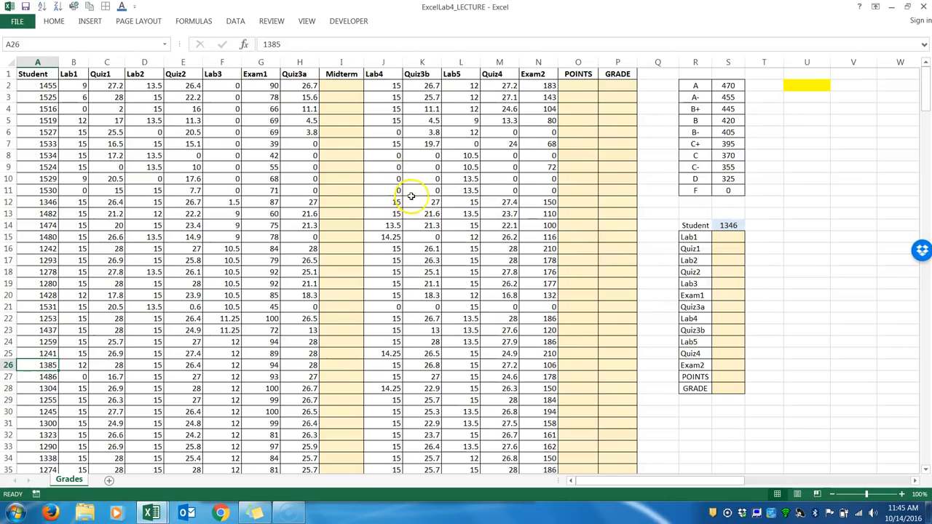
# Review the areas that need formulas: the Midterm, POINTS and GRADE columns, cell U2 and the lookup range S15:S28.
pyautogui.moveTo(339, 85); pyautogui.dragTo(348, 418)
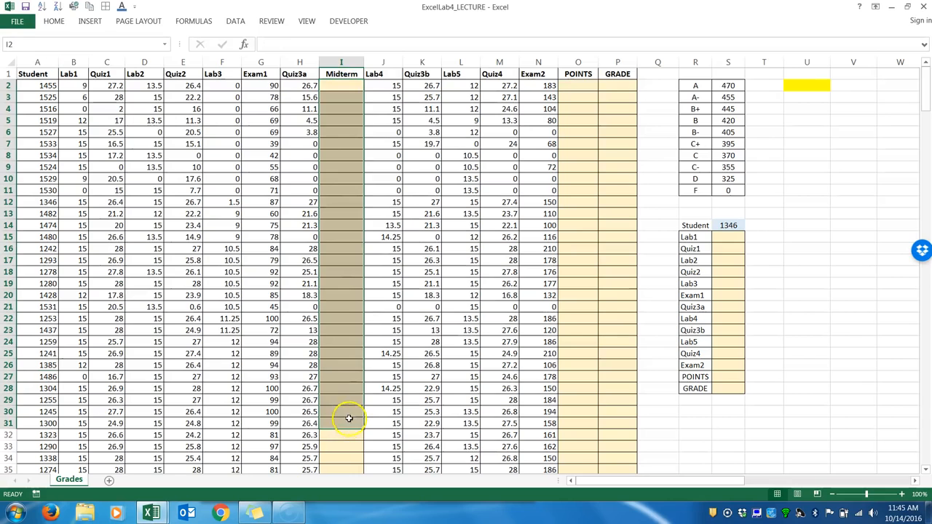
pyautogui.click(341, 63)
pyautogui.click(577, 62)
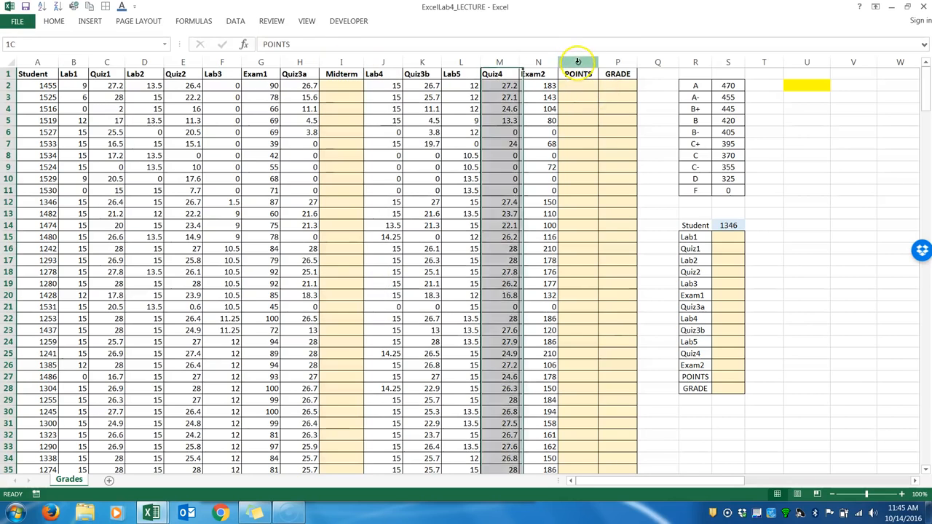
pyautogui.click(618, 63)
pyautogui.click(807, 86)
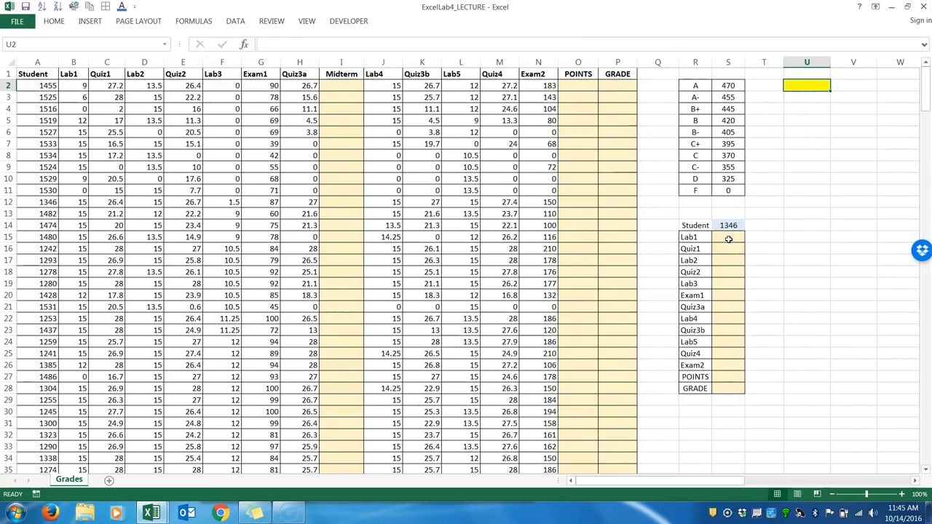
pyautogui.moveTo(729, 239); pyautogui.dragTo(723, 387)
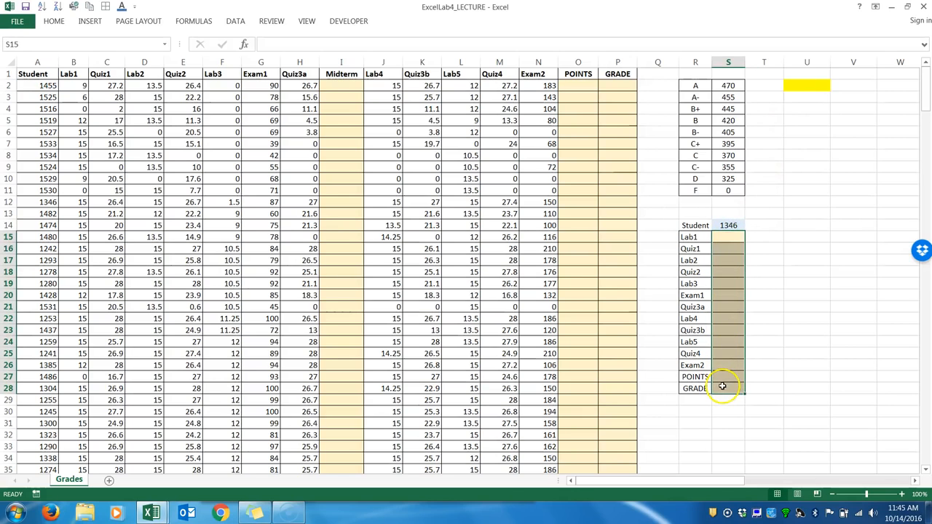
# Examine the first student's scores from Lab1 to Quiz3a in B2:H2 as the basis for Midterm cell I2.
pyautogui.click(341, 88)
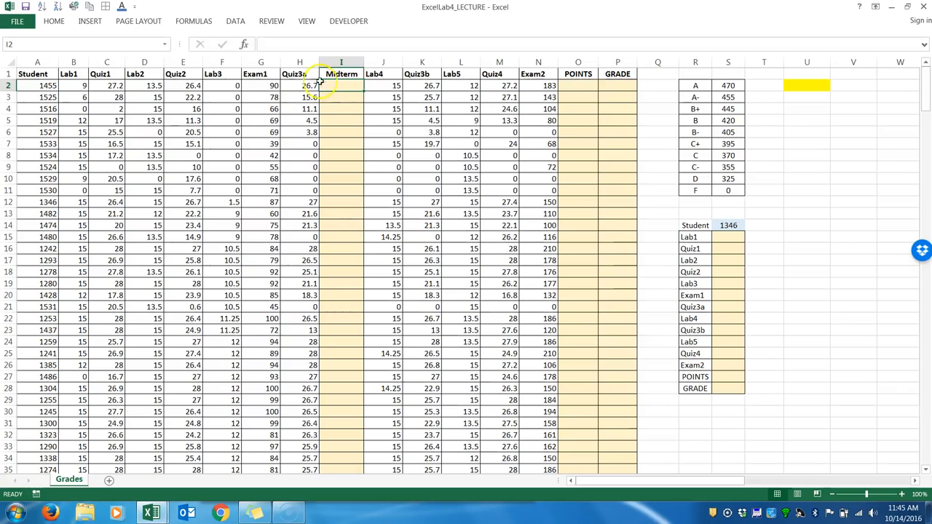
pyautogui.moveTo(307, 86); pyautogui.dragTo(76, 87)
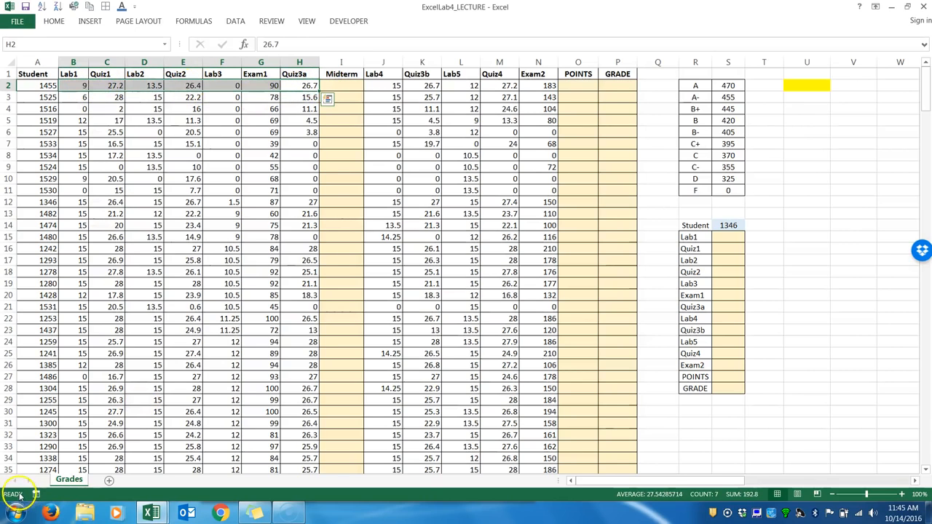
pyautogui.click(328, 85)
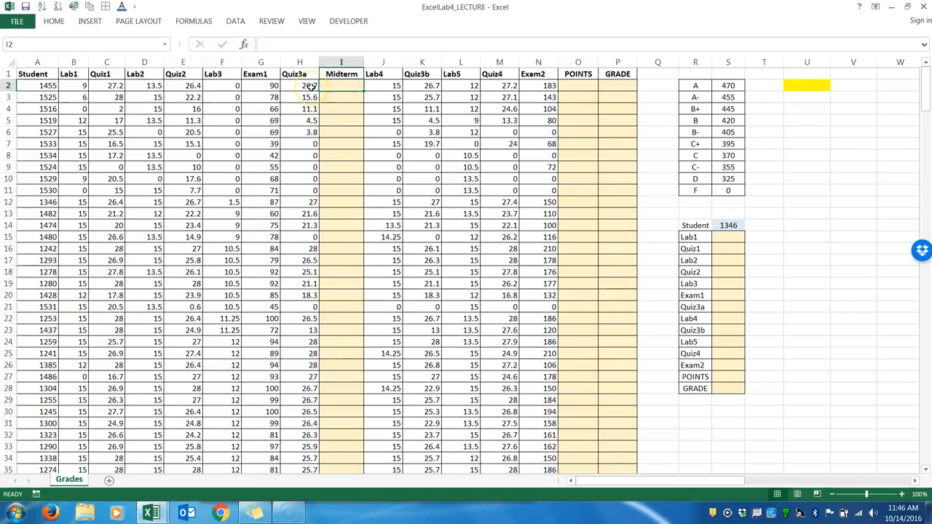
pyautogui.moveTo(311, 86); pyautogui.dragTo(78, 87)
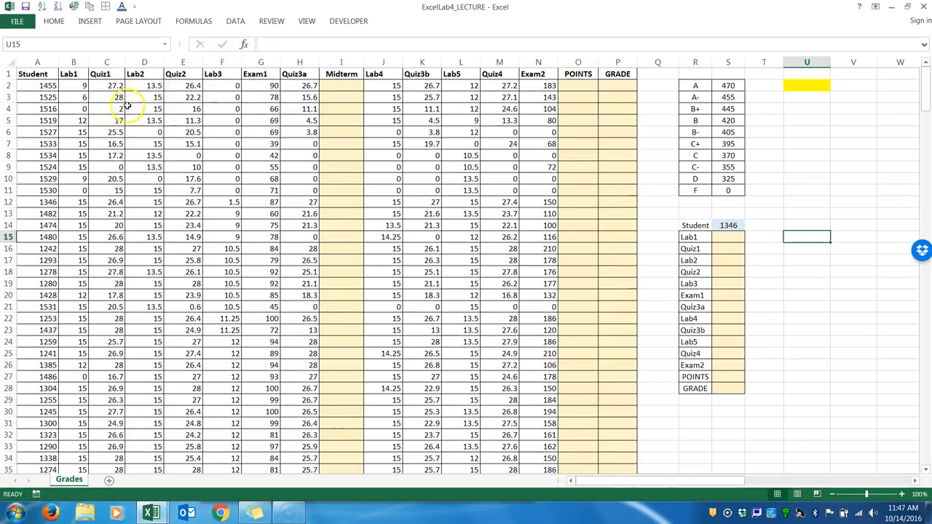
pyautogui.moveTo(79, 85); pyautogui.dragTo(307, 87)
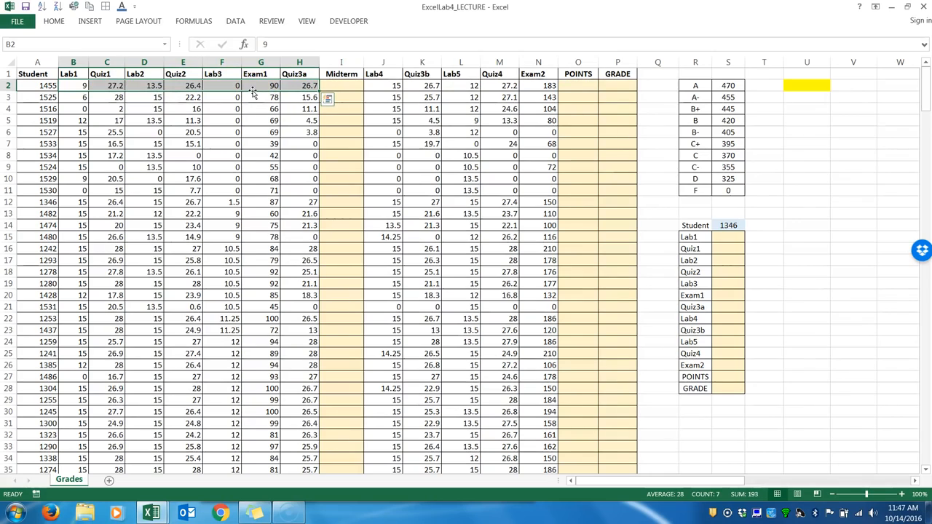
pyautogui.click(354, 85)
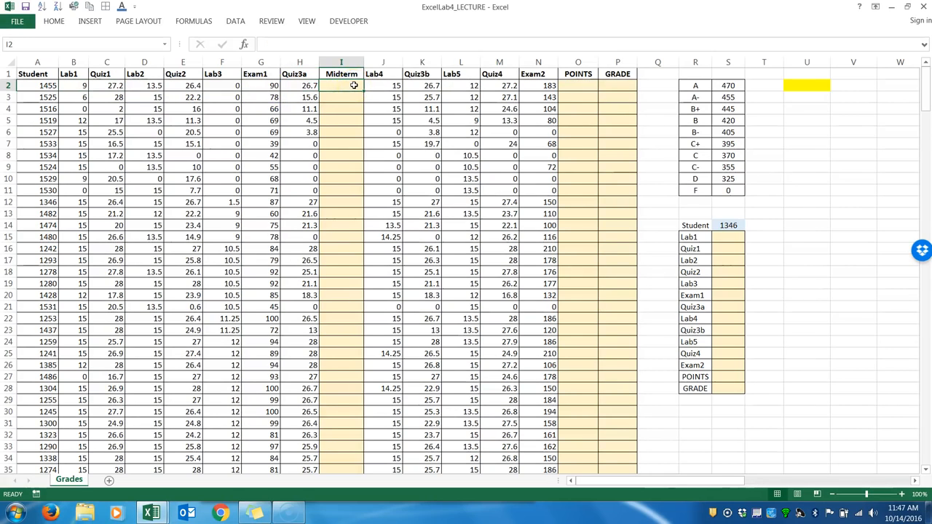
pyautogui.write('=')
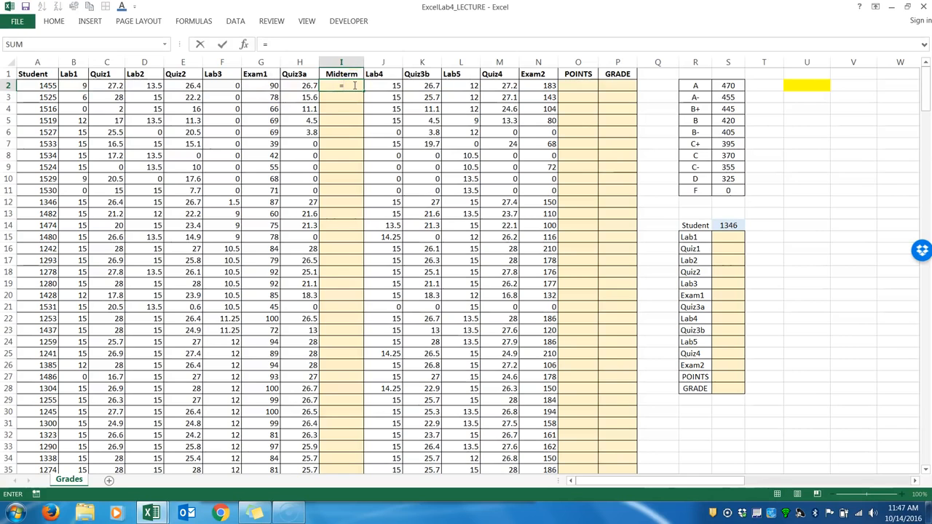
pyautogui.write('if')
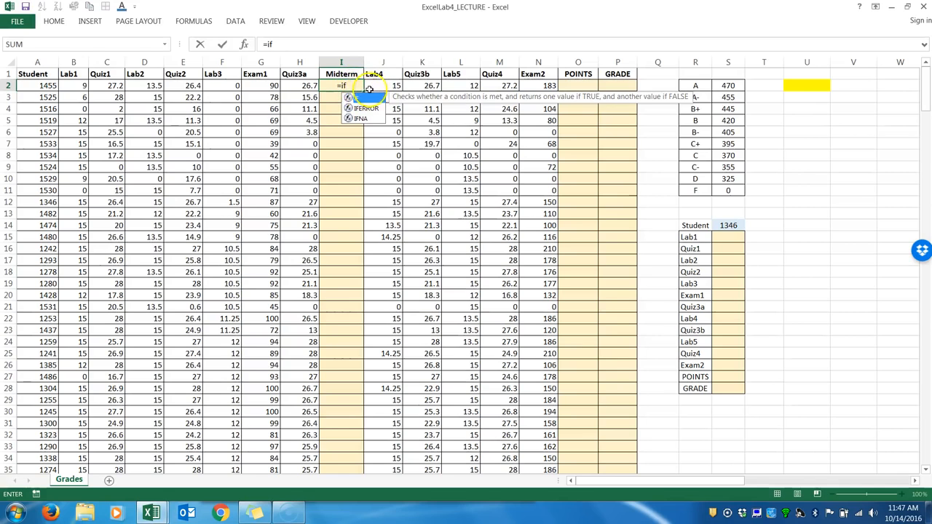
pyautogui.write('(')
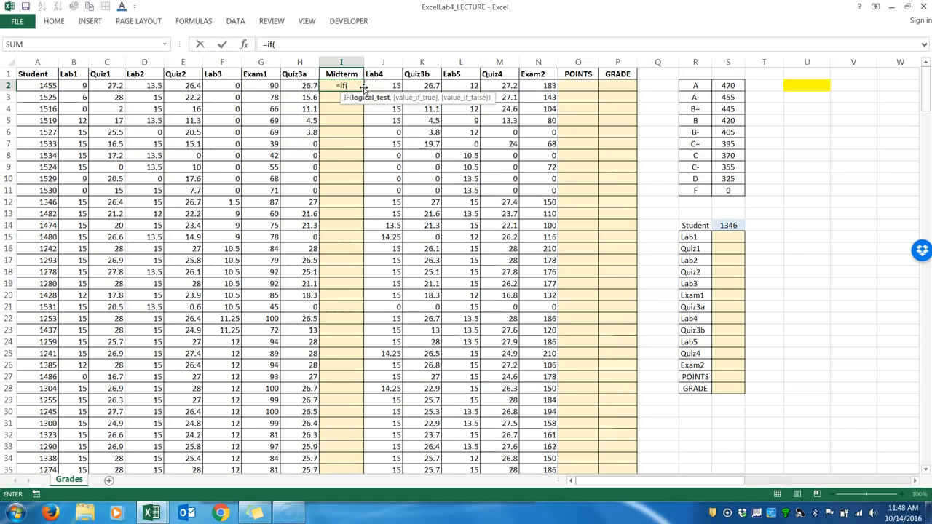
pyautogui.write('sum(')
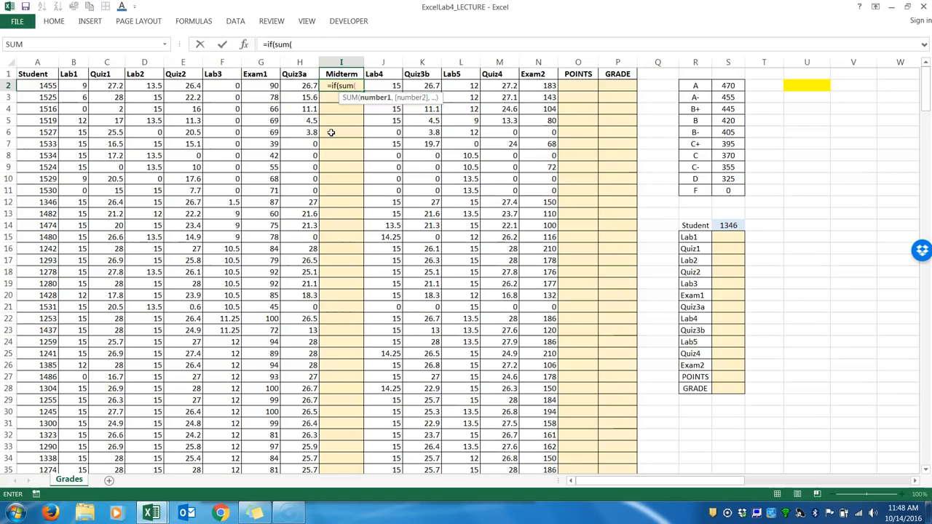
pyautogui.press('BackSpace')
pyautogui.press('BackSpace')
pyautogui.press('BackSpace')
pyautogui.press('BackSpace')
pyautogui.press('BackSpace')
pyautogui.press('BackSpace')
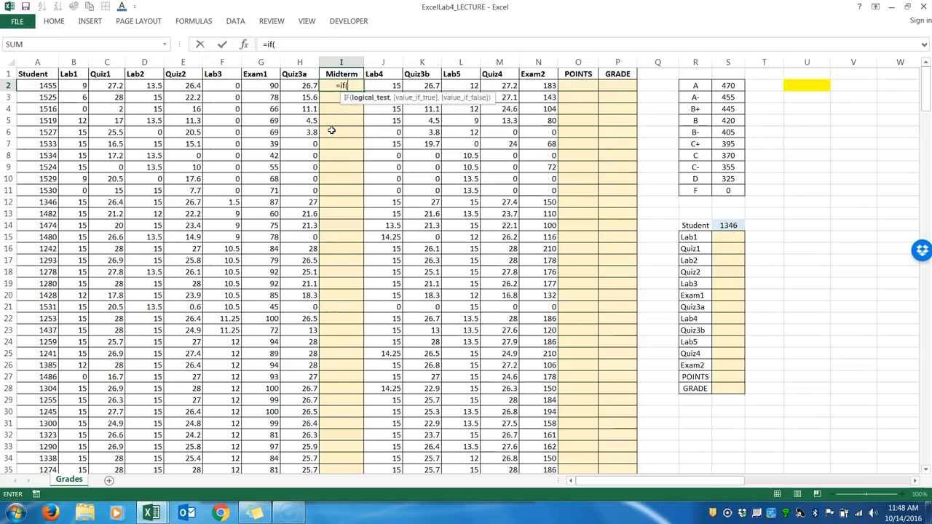
pyautogui.press('BackSpace')
pyautogui.press('BackSpace')
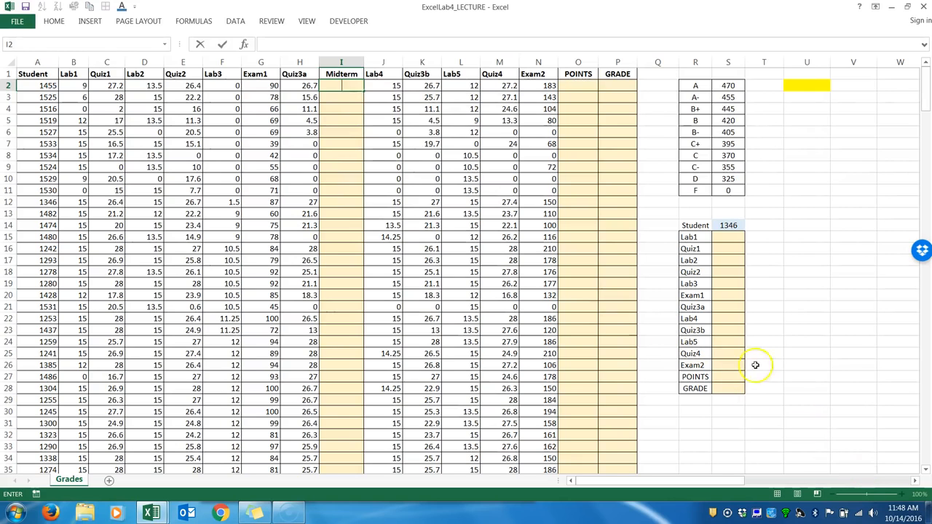
pyautogui.click(703, 425)
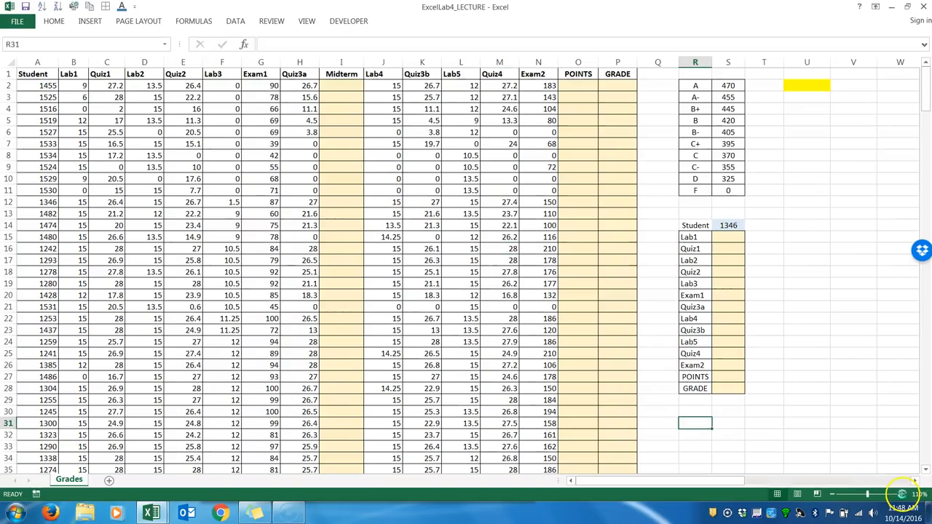
# Start an IF formula in Midterm cell I2 whose logical test begins with SUM(B2:H2).
pyautogui.click(903, 494)
pyautogui.click(903, 494)
pyautogui.click(903, 495)
pyautogui.click(903, 494)
pyautogui.click(903, 495)
pyautogui.click(903, 495)
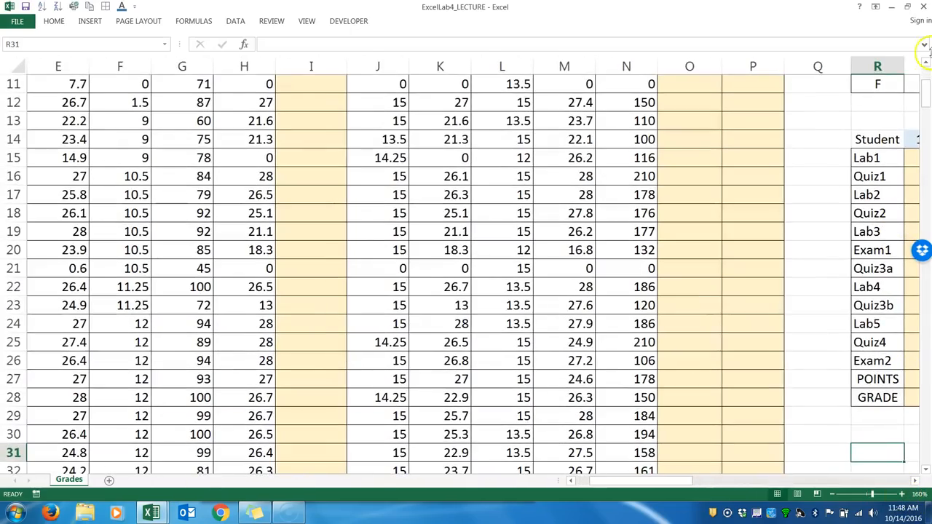
pyautogui.moveTo(925, 106); pyautogui.dragTo(922, 76)
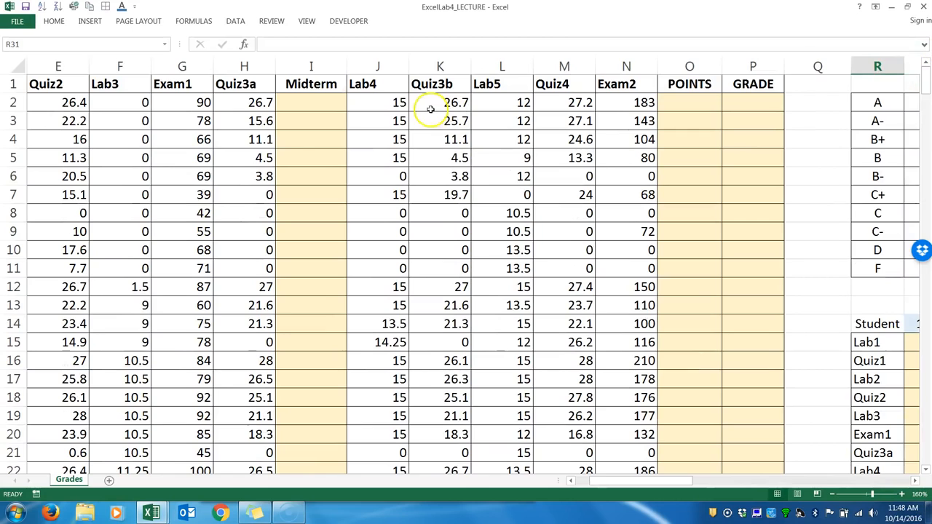
pyautogui.click(329, 103)
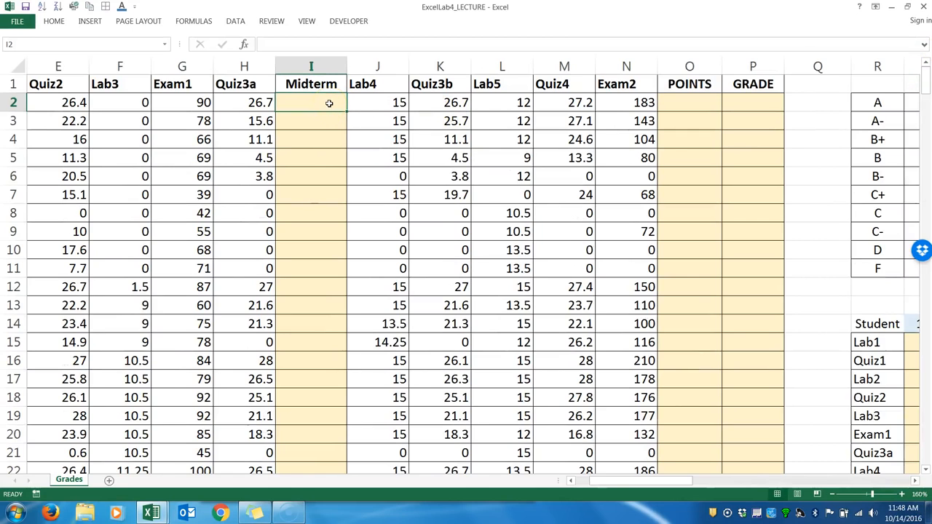
pyautogui.write('=')
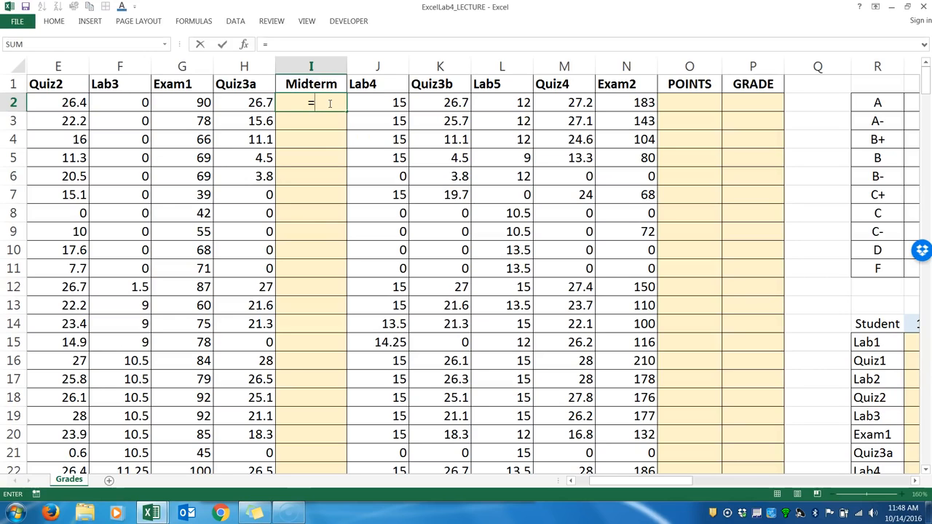
pyautogui.write('IF')
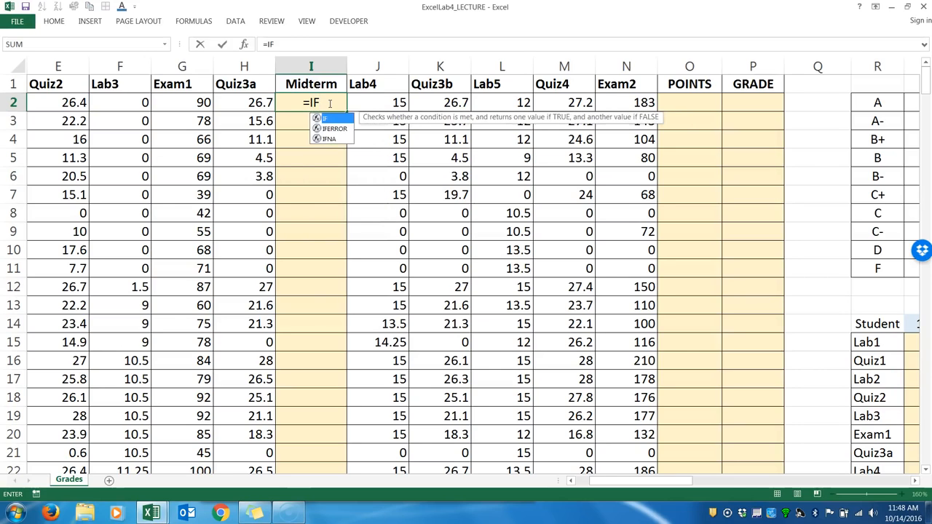
pyautogui.write('(SUM')
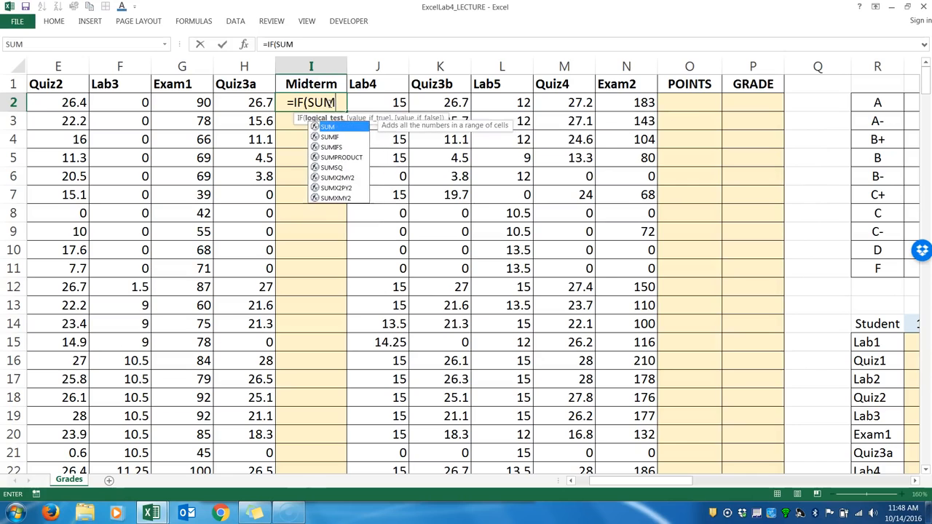
pyautogui.write('(')
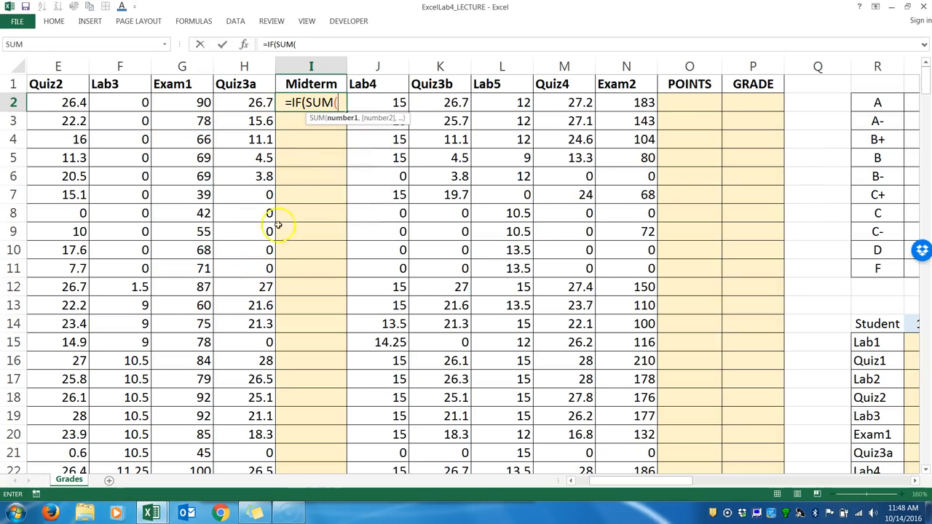
pyautogui.moveTo(244, 102); pyautogui.dragTo(60, 102)
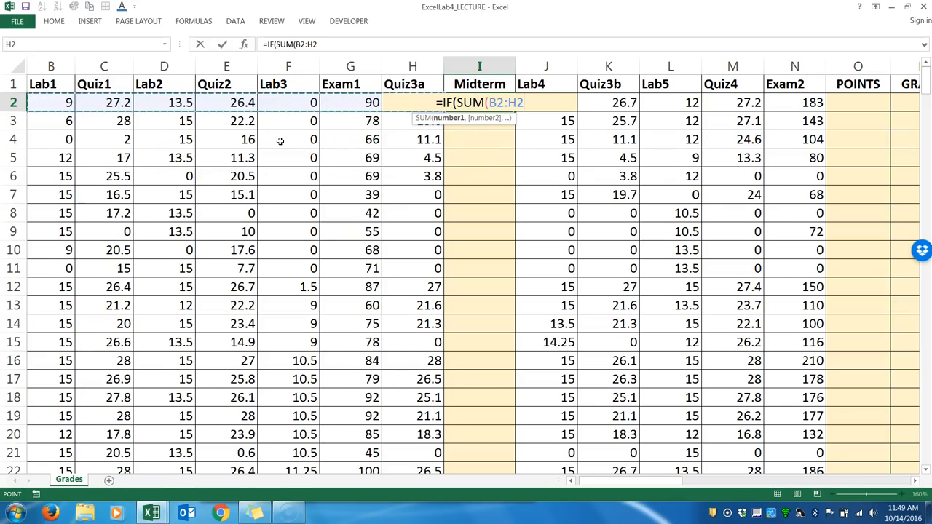
pyautogui.click(263, 111)
pyautogui.write(')')
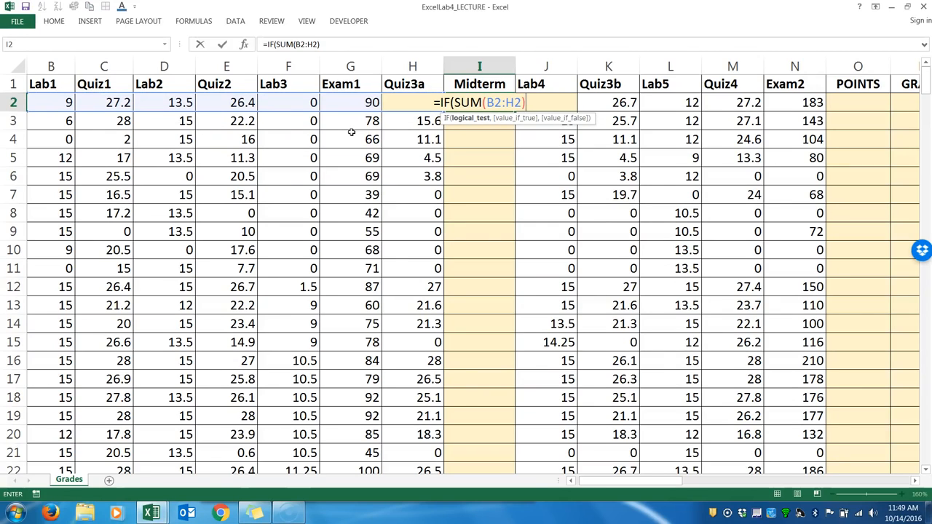
# Complete the logical test in I2 with >=154 and add "MS" as the value if true.
pyautogui.write('>=')
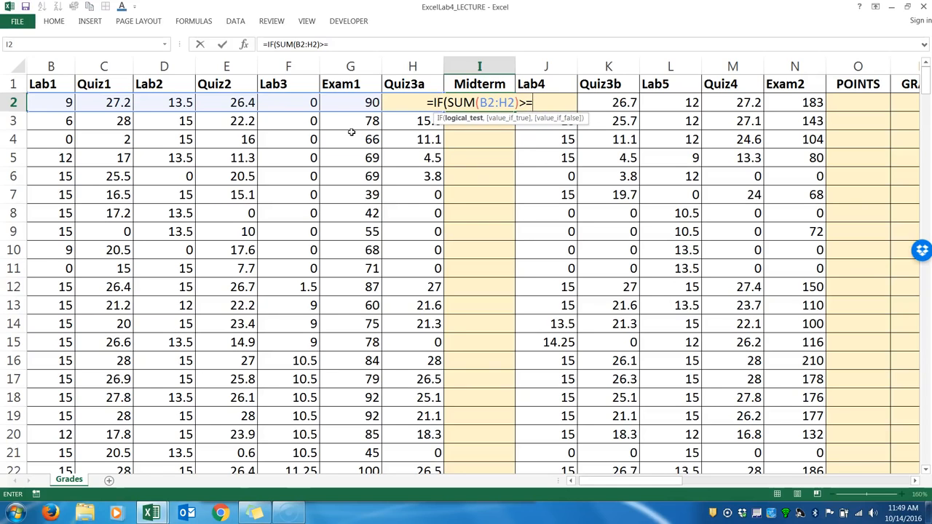
pyautogui.write('15')
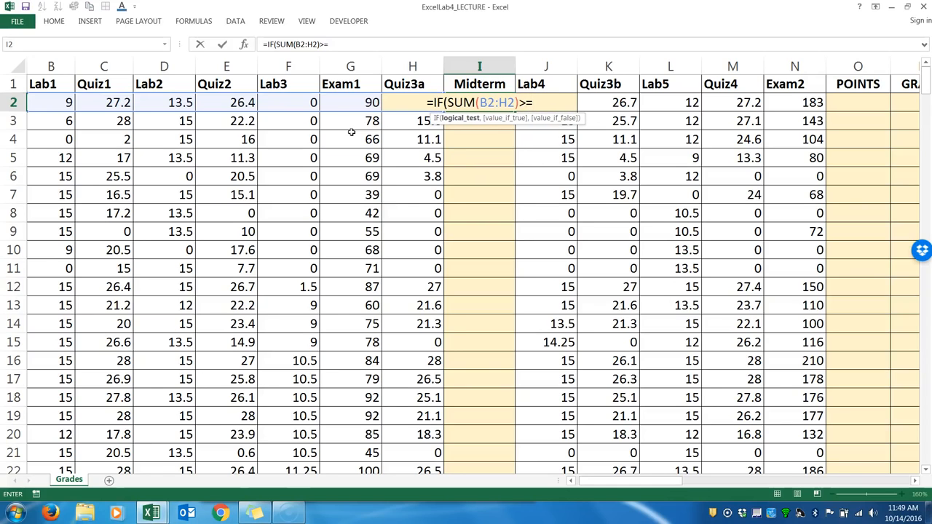
pyautogui.write('4')
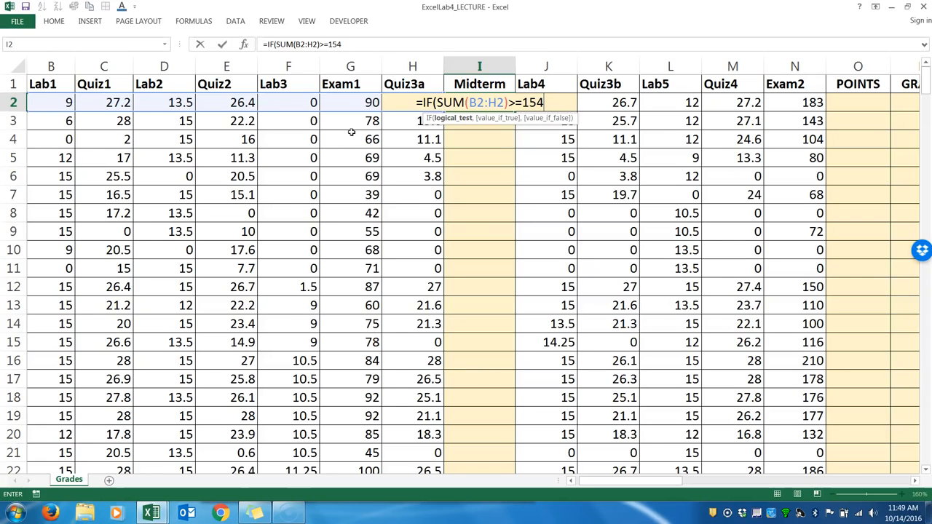
pyautogui.write(',')
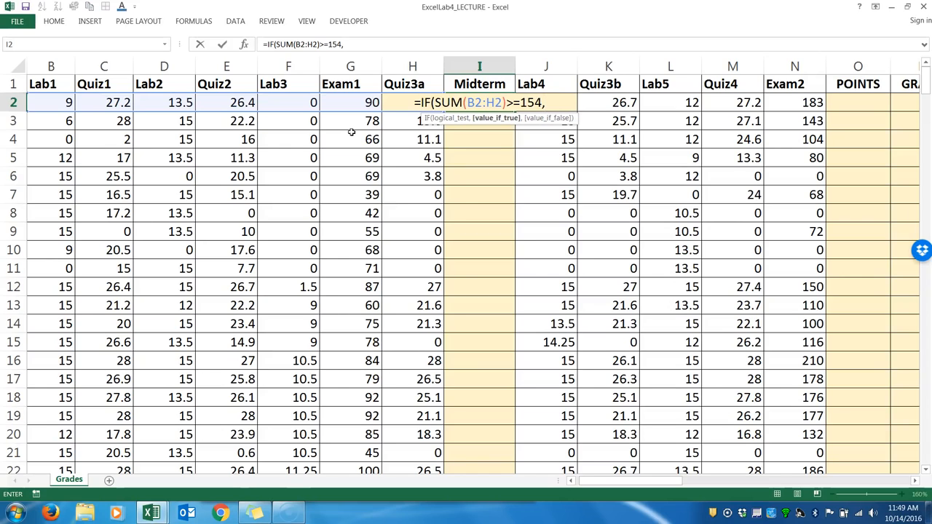
pyautogui.write('"')
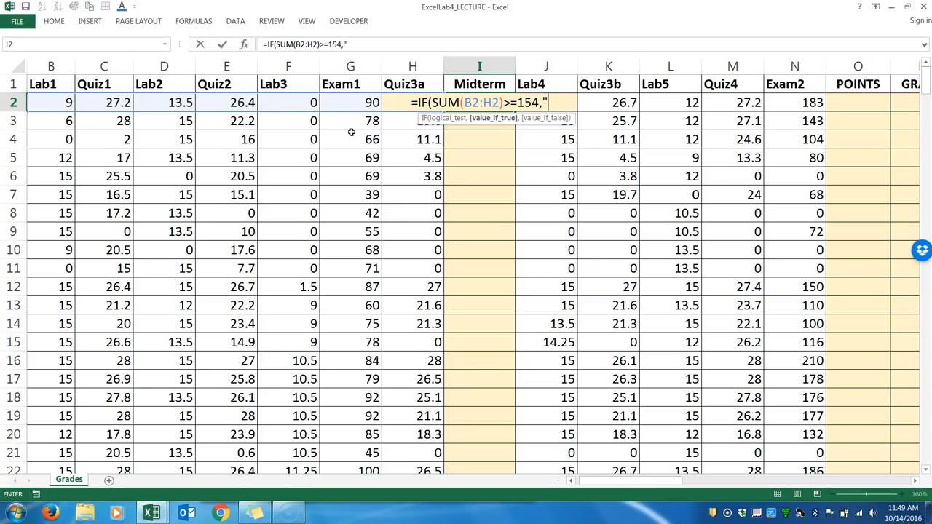
pyautogui.write('MS')
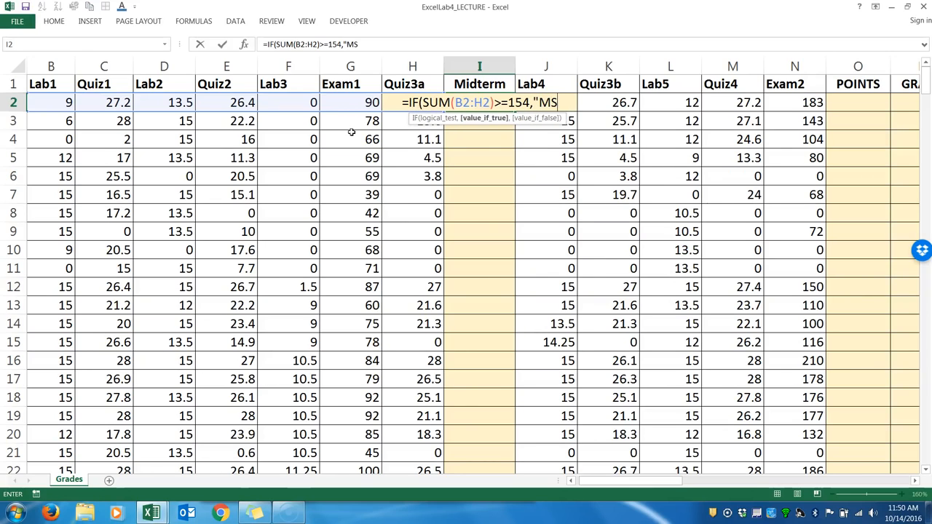
pyautogui.write('"')
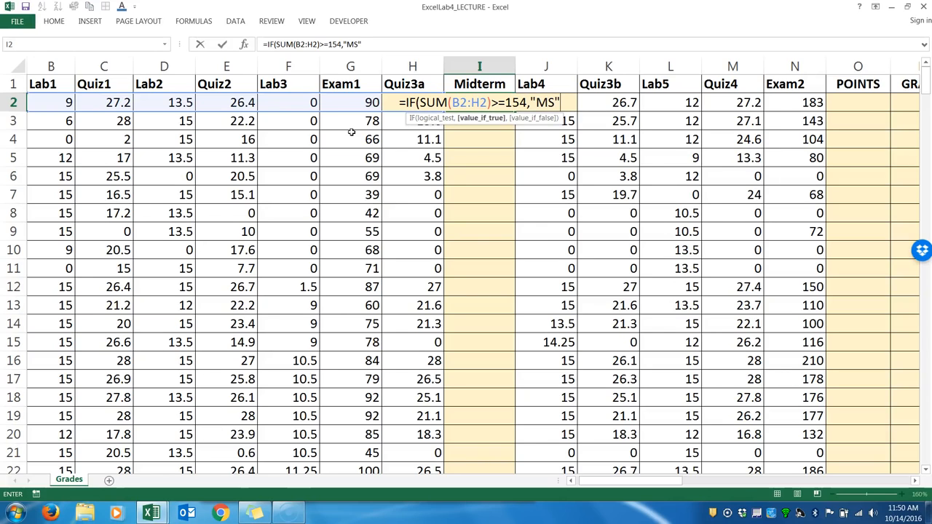
# Add "MU" as the value if false and close the IF formula in I2.
pyautogui.write(',')
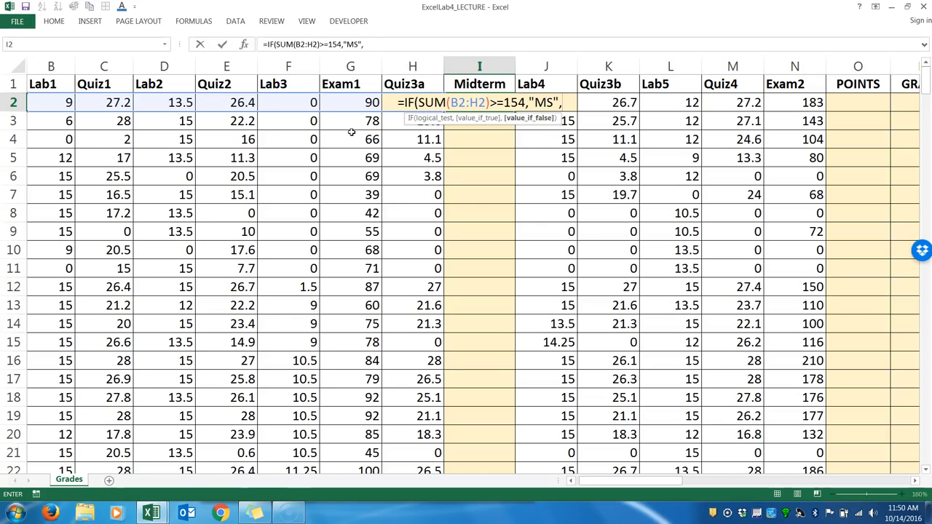
pyautogui.write('"MU')
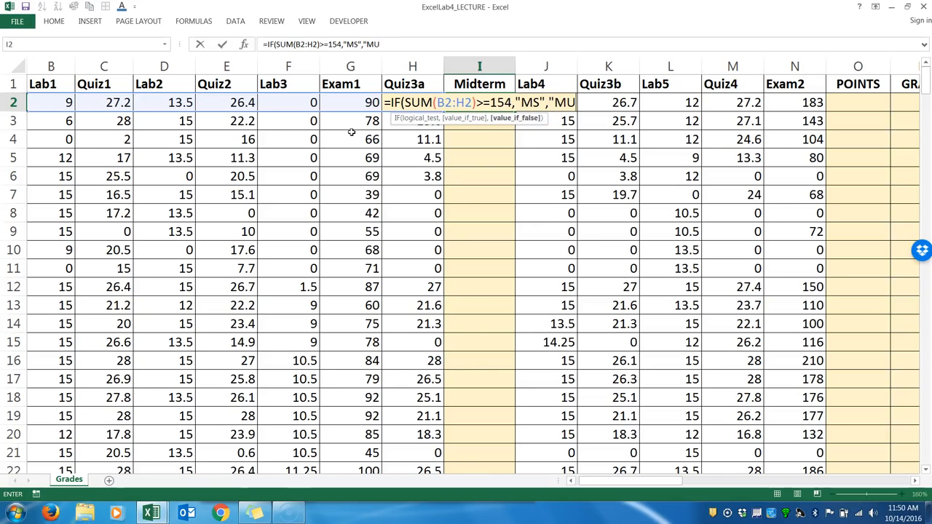
pyautogui.write('"')
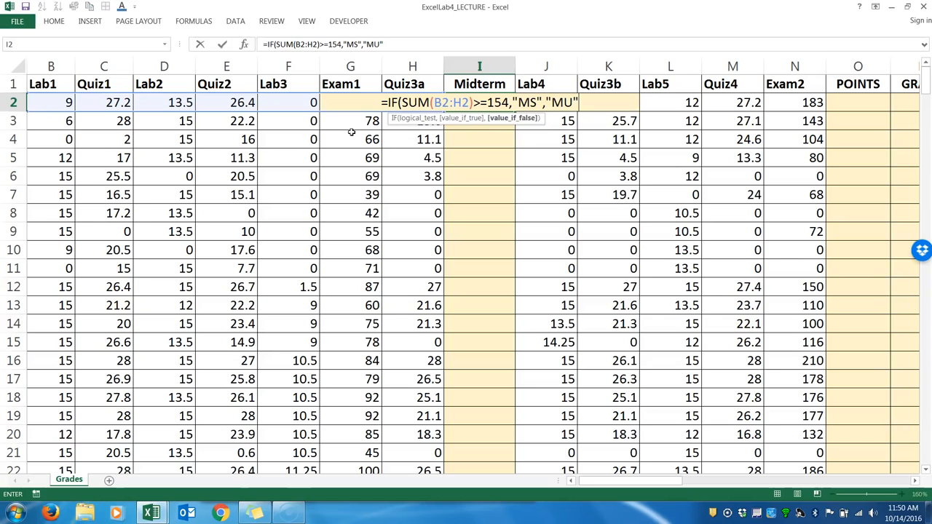
pyautogui.write(')')
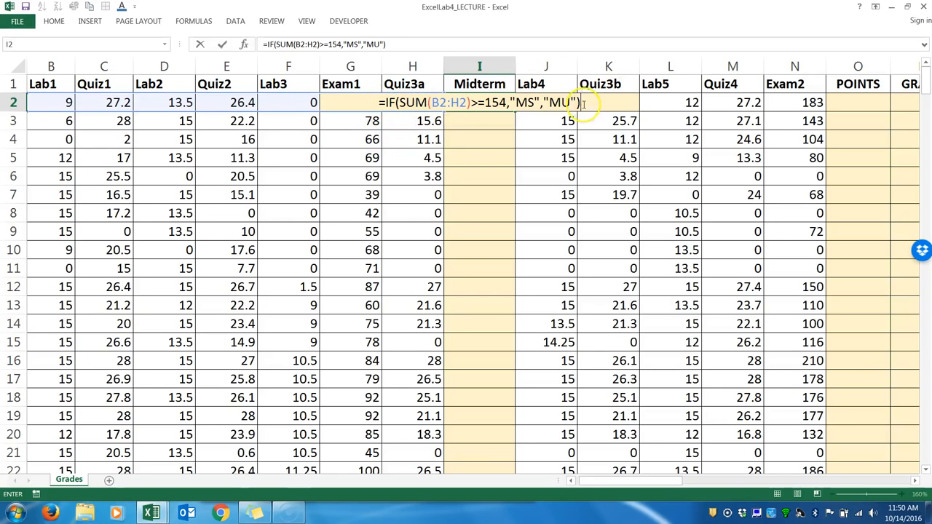
# Review the logical test and the "MS" and "MU" arguments of the IF formula, and enter it in I2.
pyautogui.moveTo(388, 102); pyautogui.dragTo(516, 103)
pyautogui.click(526, 103)
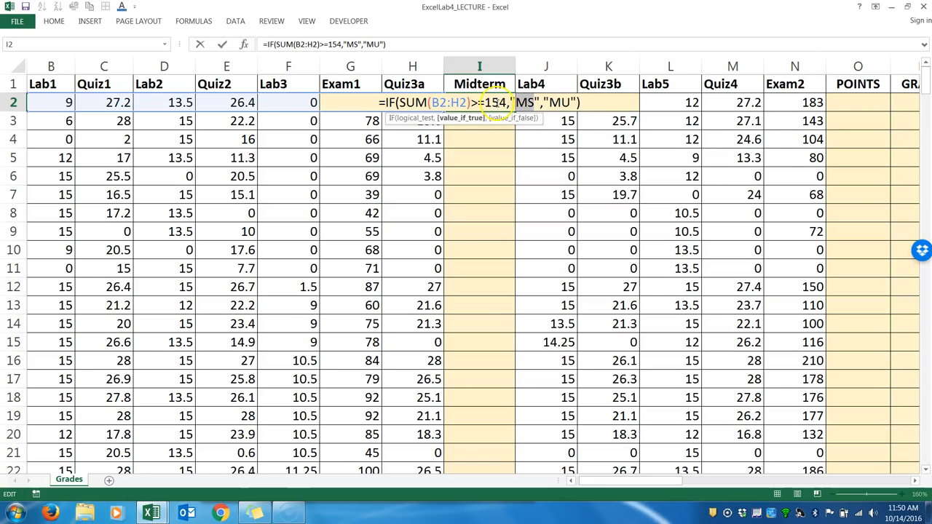
pyautogui.doubleClick(556, 103)
pyautogui.click(545, 103)
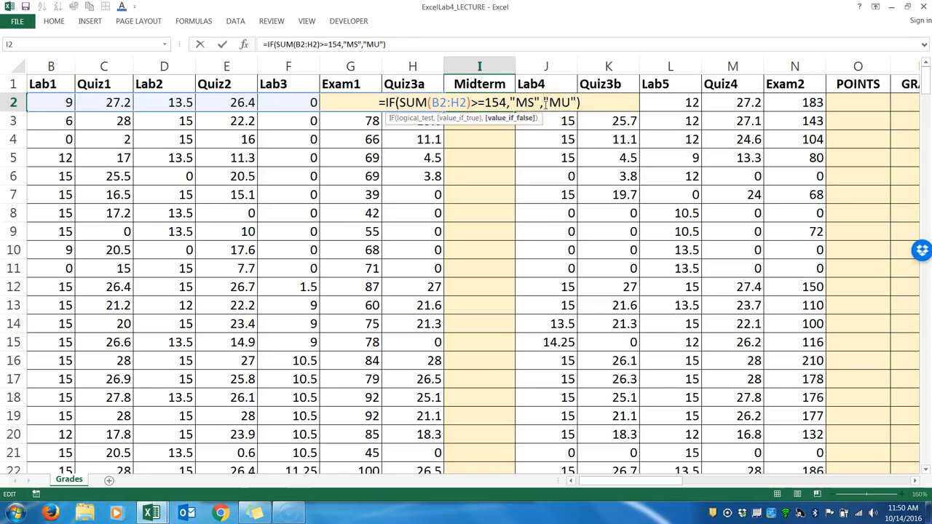
pyautogui.click(539, 102)
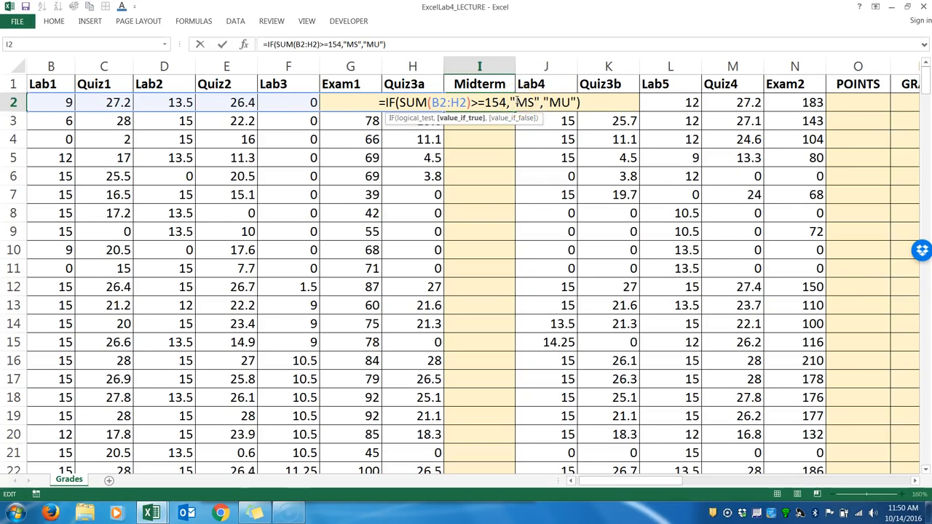
pyautogui.doubleClick(525, 103)
pyautogui.click(398, 103)
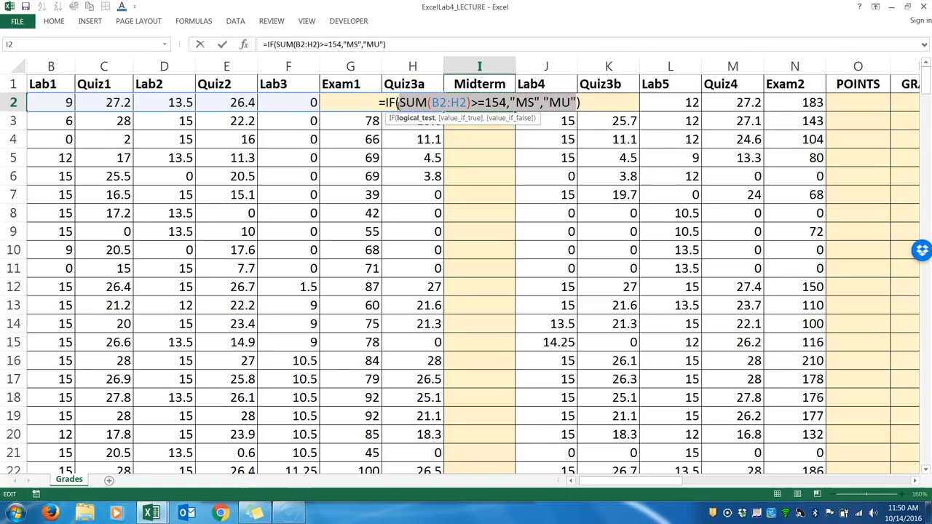
pyautogui.press('Return')
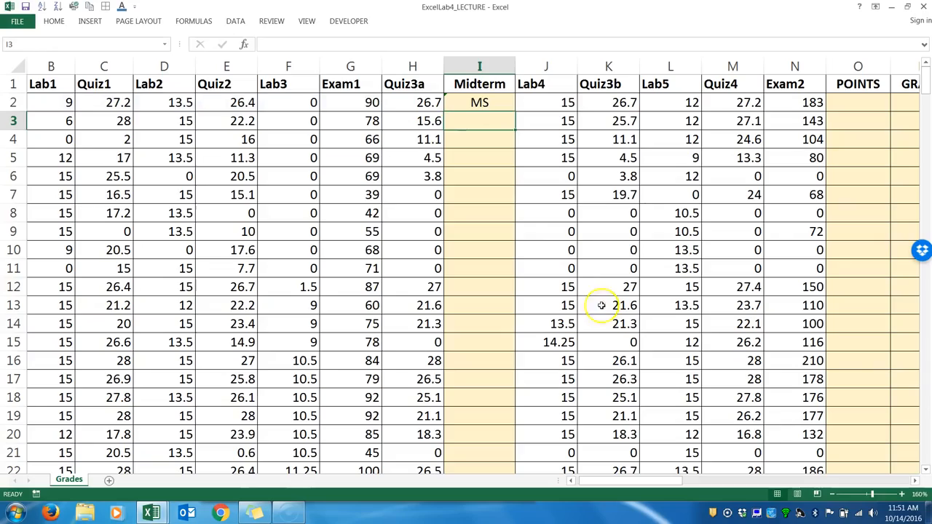
# Fill the Midterm IF formula in I2 down the whole column to the last student row.
pyautogui.click(834, 496)
pyautogui.click(834, 496)
pyautogui.click(834, 495)
pyautogui.click(834, 496)
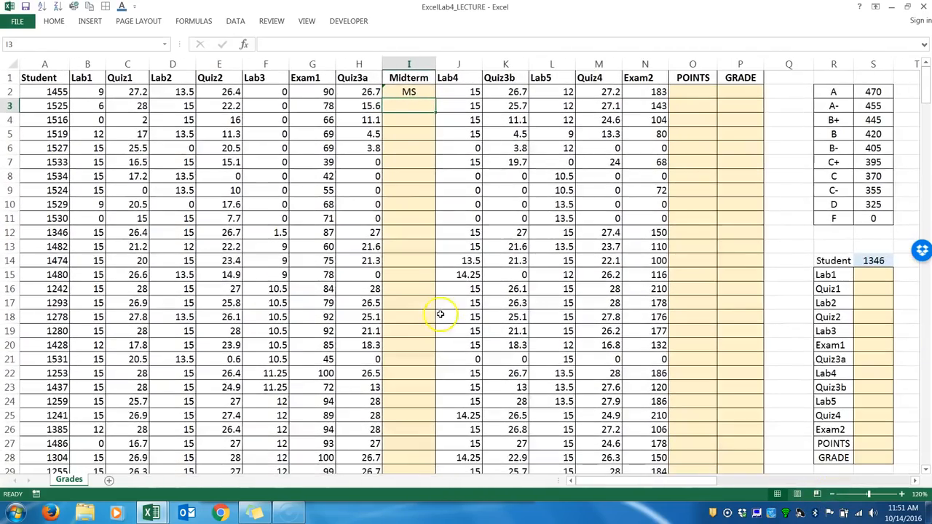
pyautogui.click(408, 91)
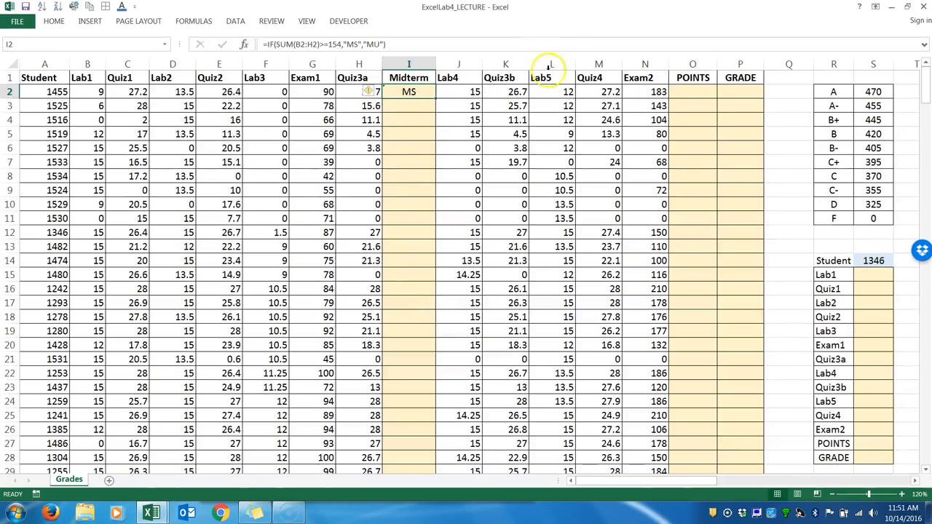
pyautogui.doubleClick(435, 98)
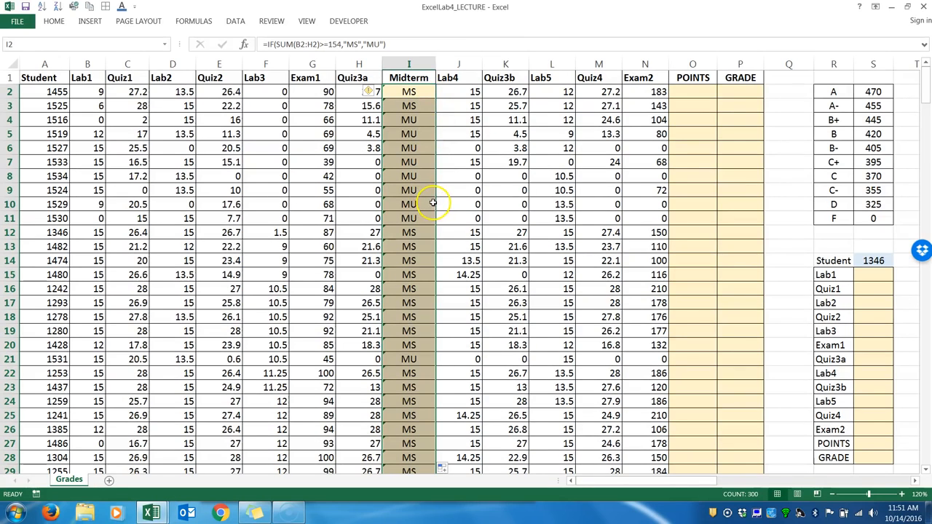
# Check that the copied Midterm formulas in I4 and I12 sum their own rows' scores, and inspect the I2 error indicator and A2.
pyautogui.doubleClick(412, 121)
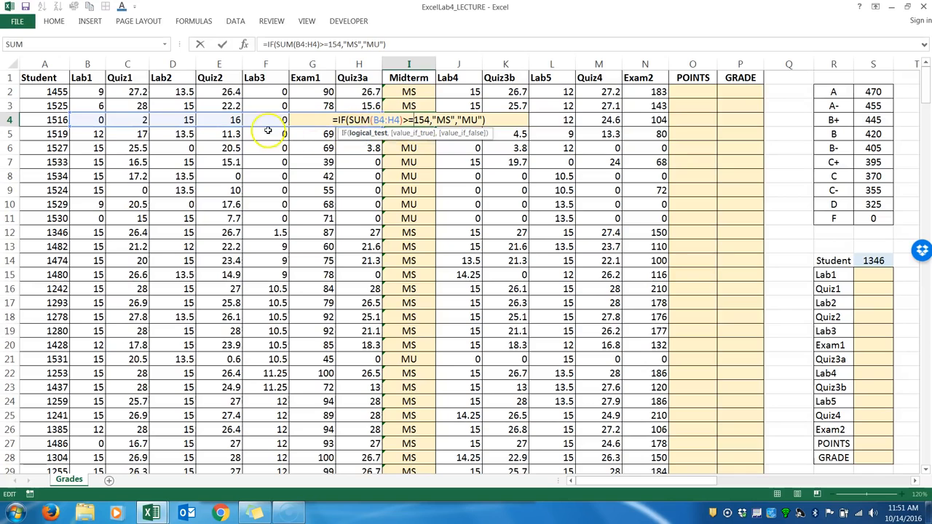
pyautogui.press('Return')
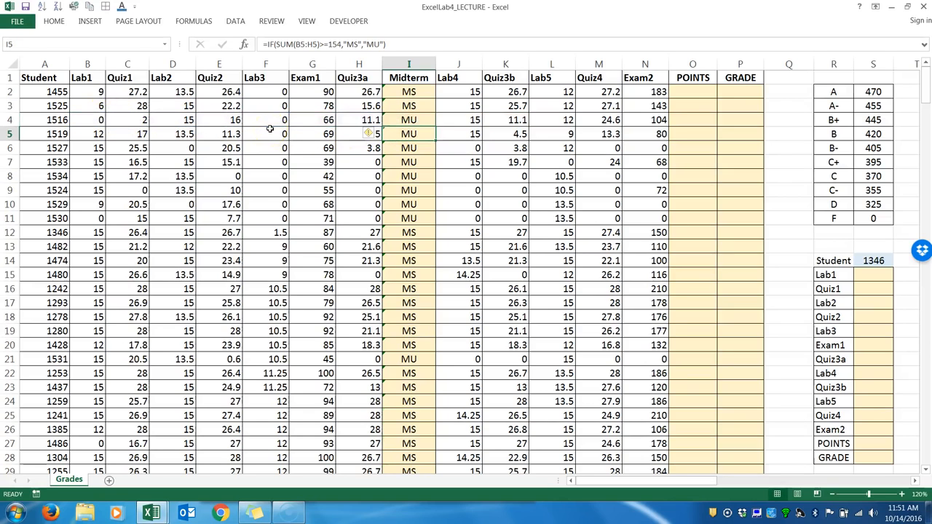
pyautogui.moveTo(351, 120); pyautogui.dragTo(97, 116)
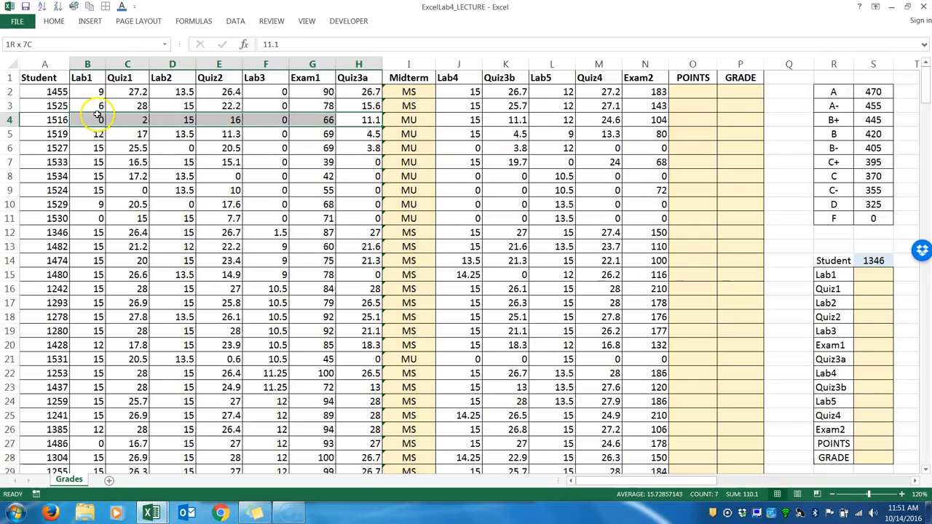
pyautogui.click(413, 120)
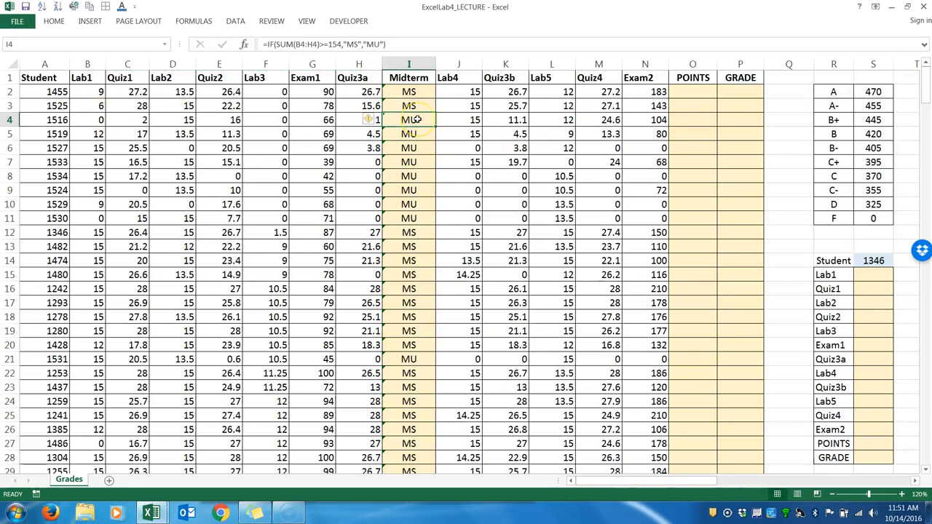
pyautogui.doubleClick(410, 233)
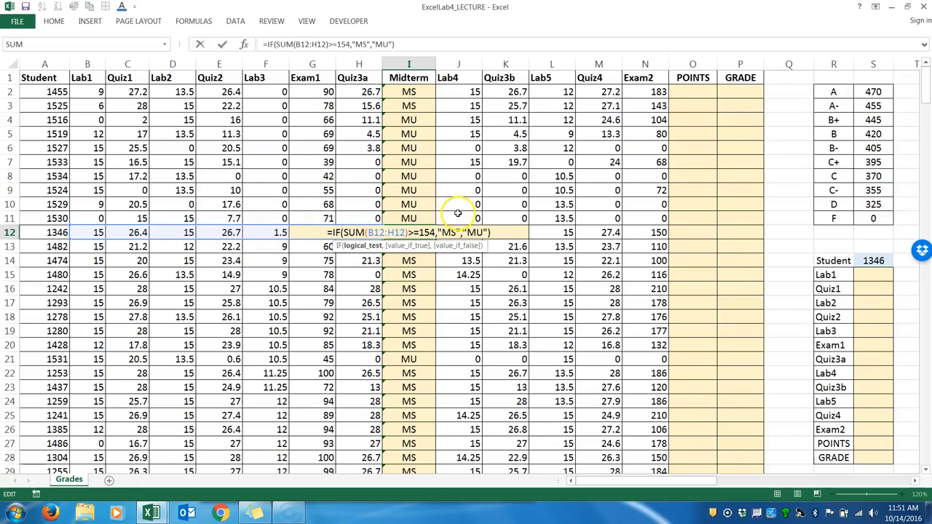
pyautogui.press('Return')
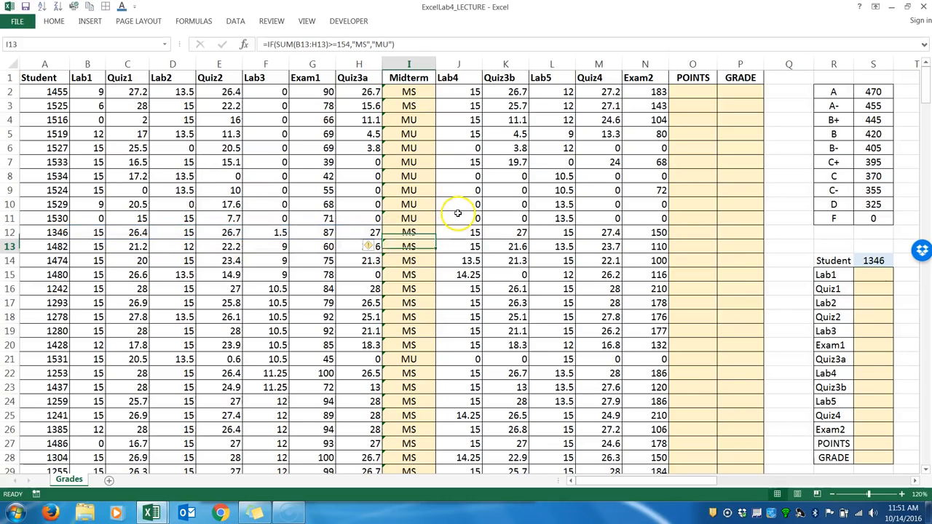
pyautogui.click(397, 91)
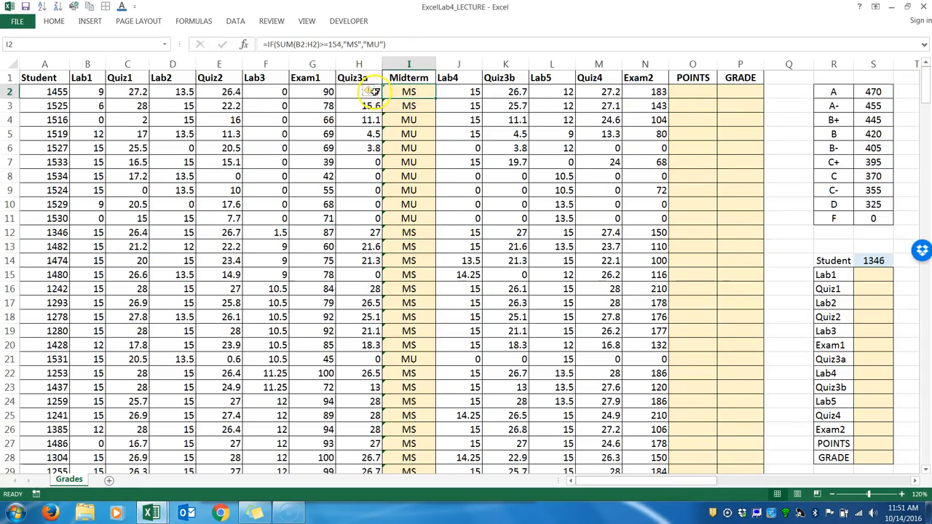
pyautogui.moveTo(373, 96)
pyautogui.click(57, 92)
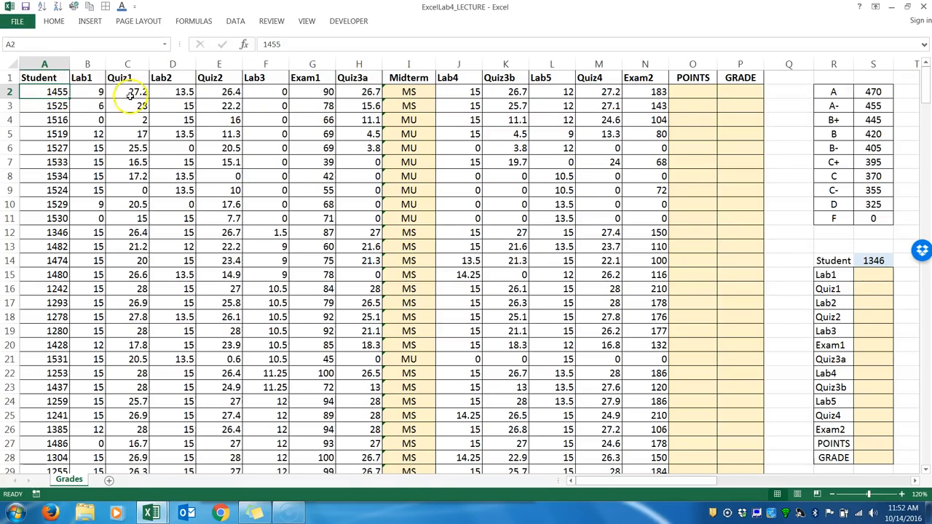
# Ignore the adjacent-cells error for all Midterm formulas in I2:I301.
pyautogui.click(401, 93)
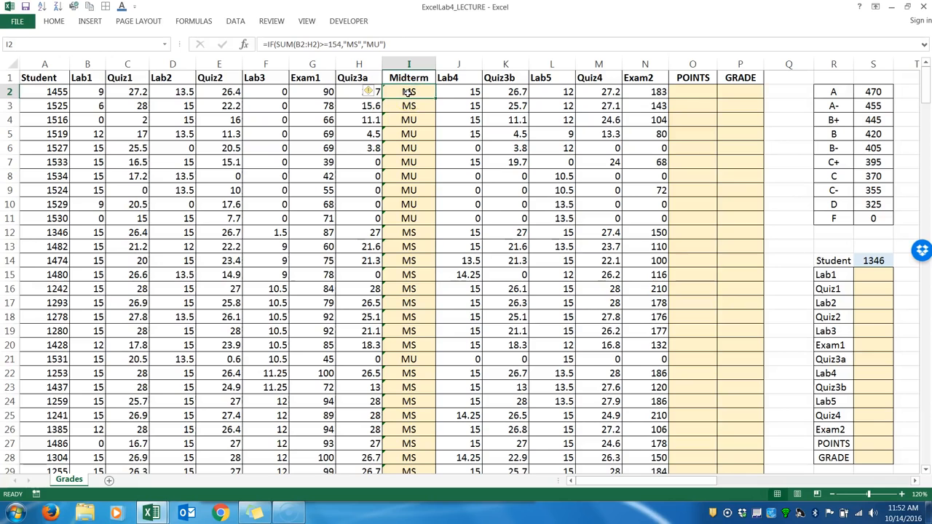
pyautogui.hotkey('ctrl', 'shift', 'Down')
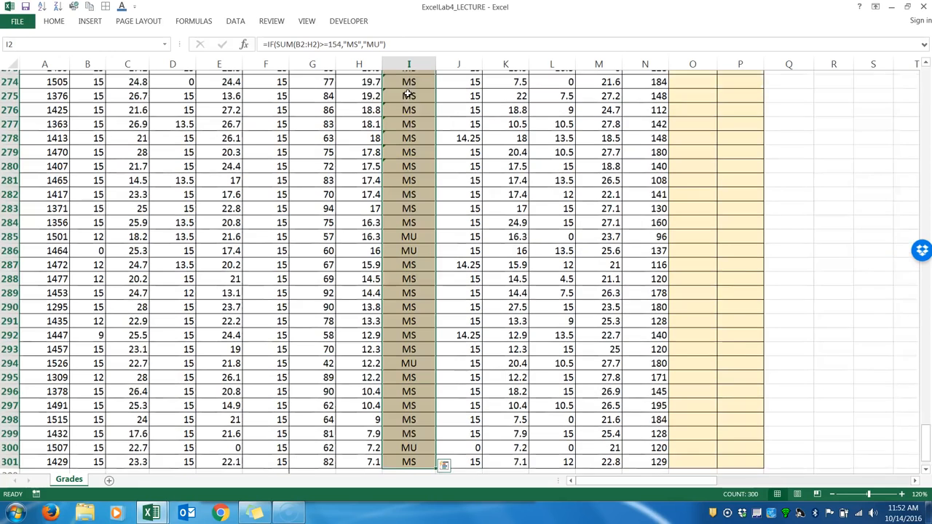
pyautogui.click(378, 78)
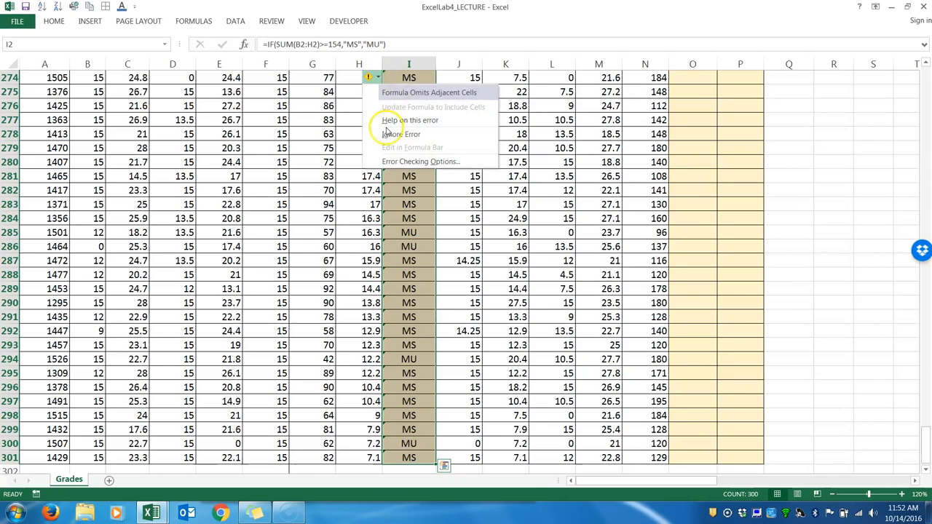
pyautogui.click(390, 134)
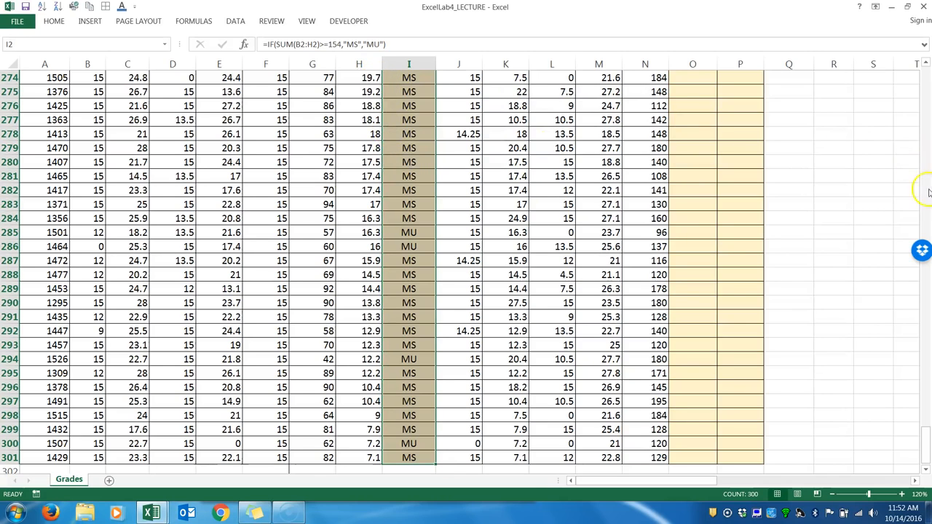
pyautogui.moveTo(924, 431); pyautogui.dragTo(922, 60)
pyautogui.click(433, 98)
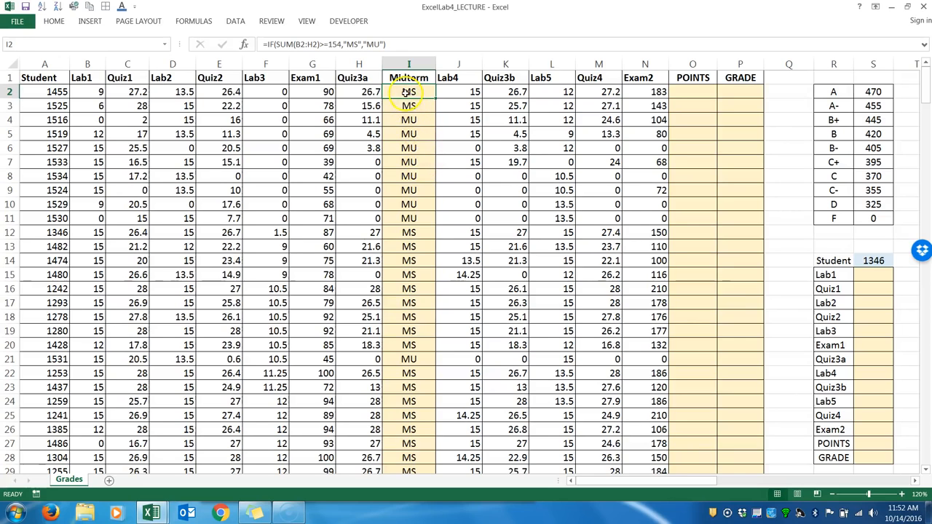
# Reopen the Midterm formula in I2, leave it, and ignore the adjacent-cells error on that cell again.
pyautogui.doubleClick(409, 92)
pyautogui.press('Escape')
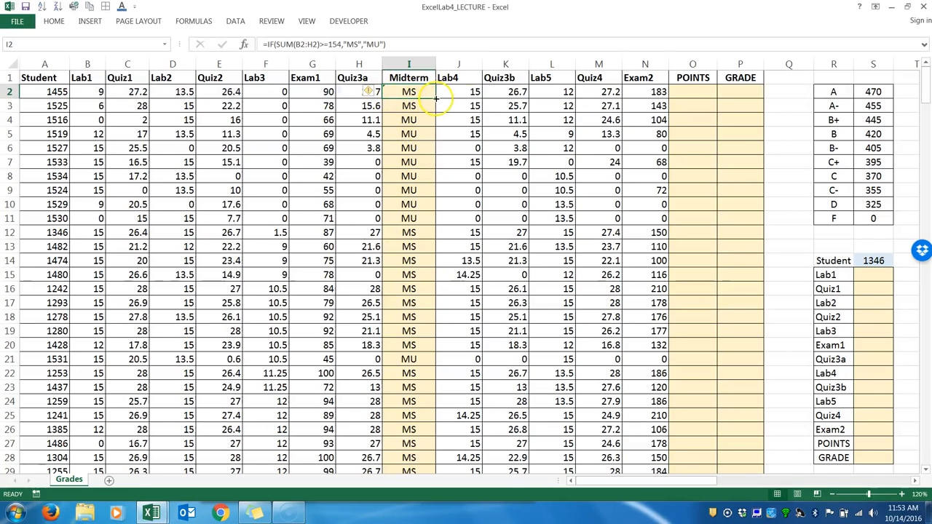
pyautogui.click(377, 92)
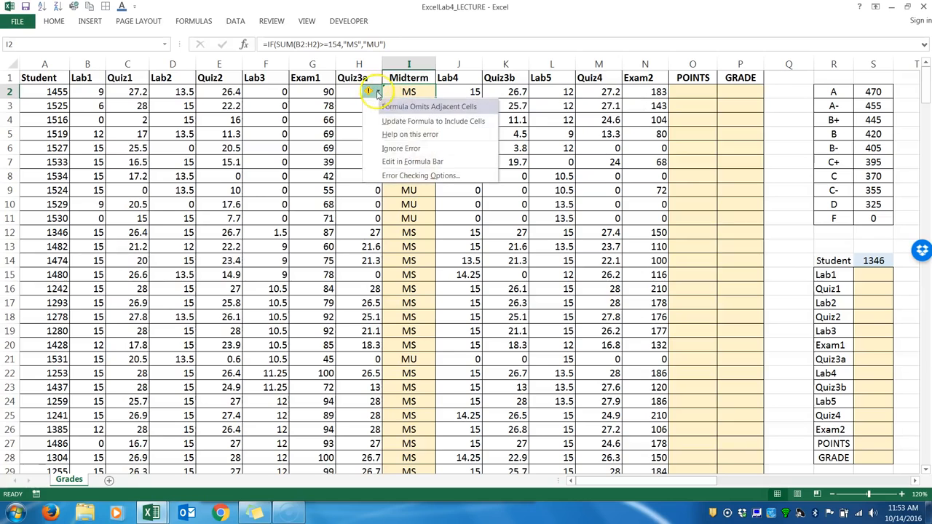
pyautogui.click(396, 144)
pyautogui.click(395, 146)
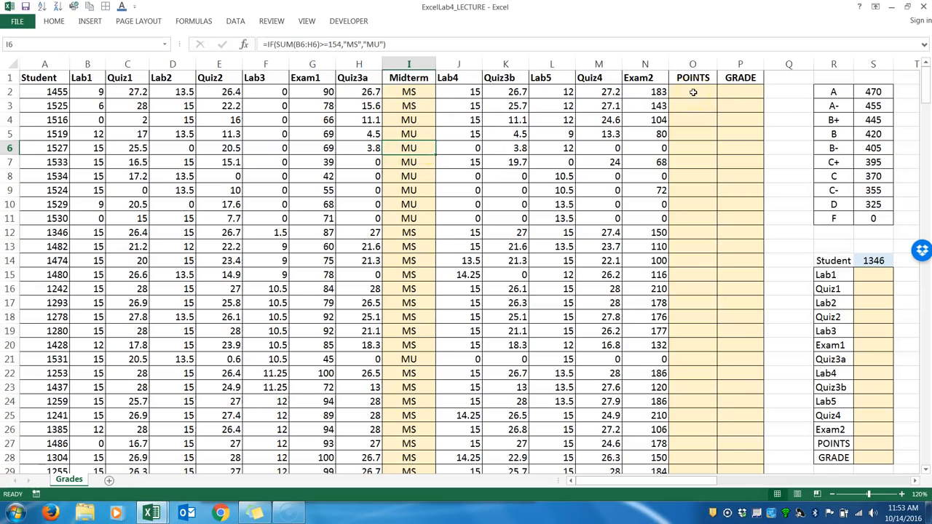
# Examine the first student's scores from Lab4 through Exam2 in J2:N2.
pyautogui.moveTo(470, 91); pyautogui.dragTo(640, 93)
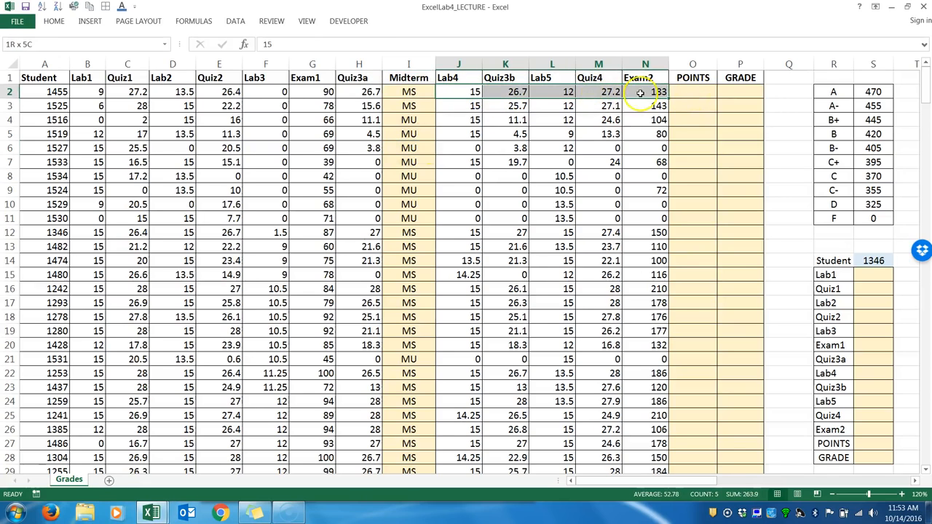
pyautogui.click(469, 92)
pyautogui.click(549, 89)
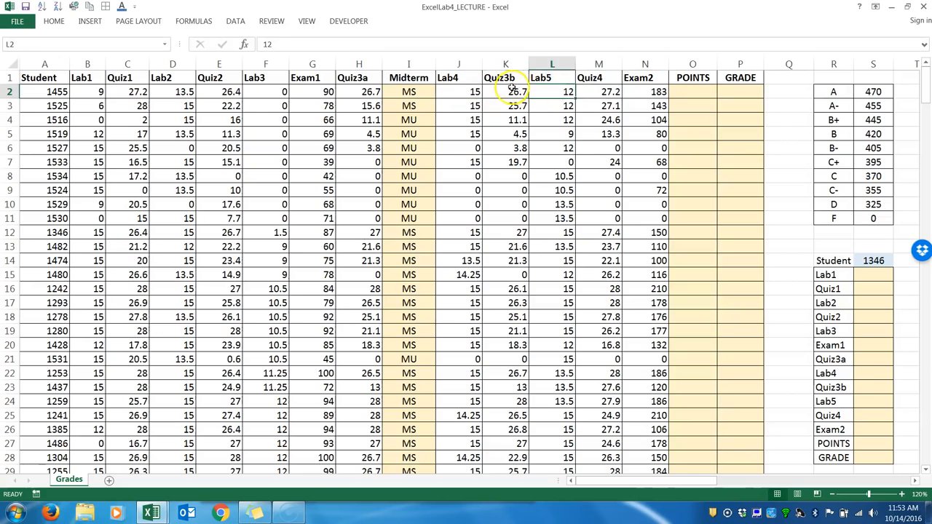
pyautogui.click(513, 88)
pyautogui.click(609, 91)
pyautogui.click(656, 91)
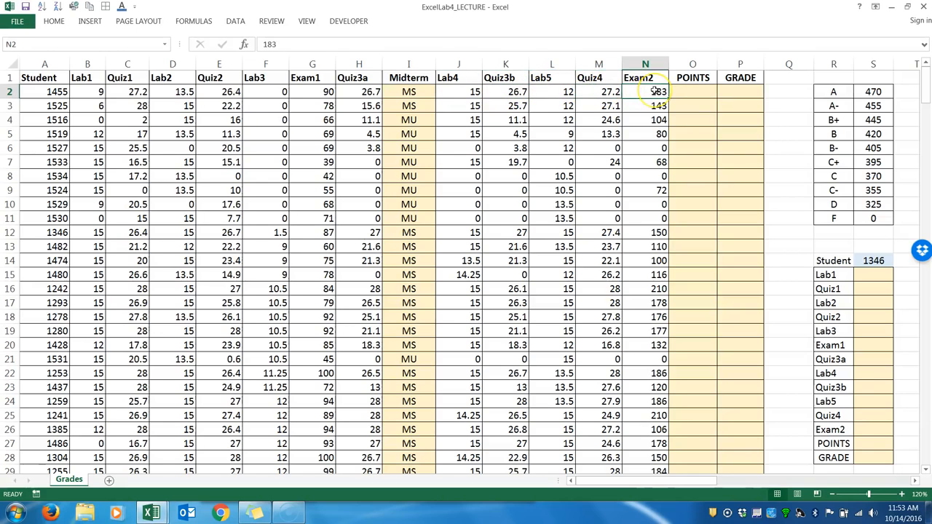
pyautogui.click(691, 92)
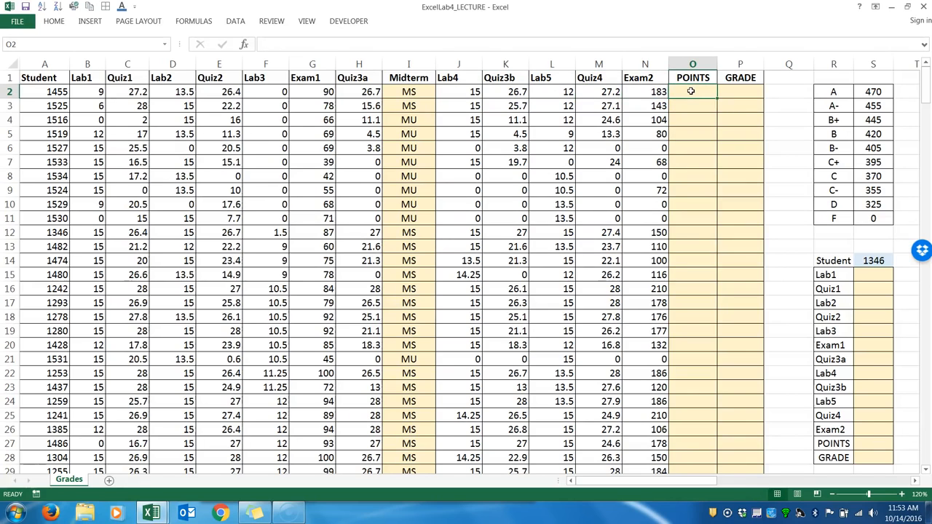
pyautogui.write('=su')
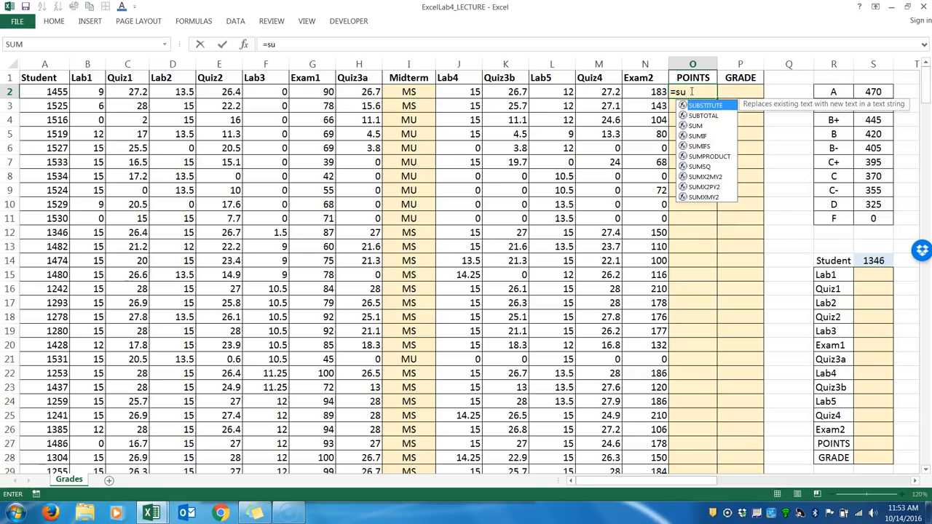
pyautogui.press('BackSpace')
pyautogui.press('BackSpace')
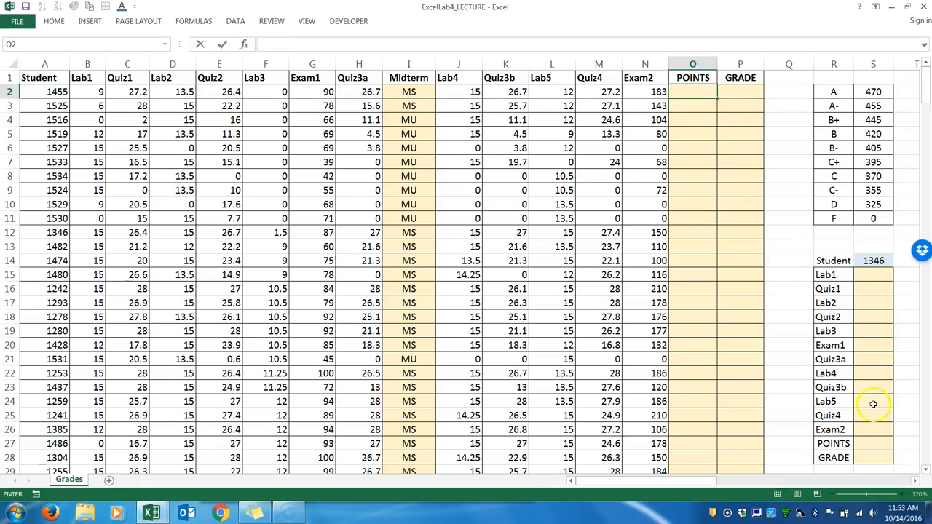
pyautogui.click(785, 413)
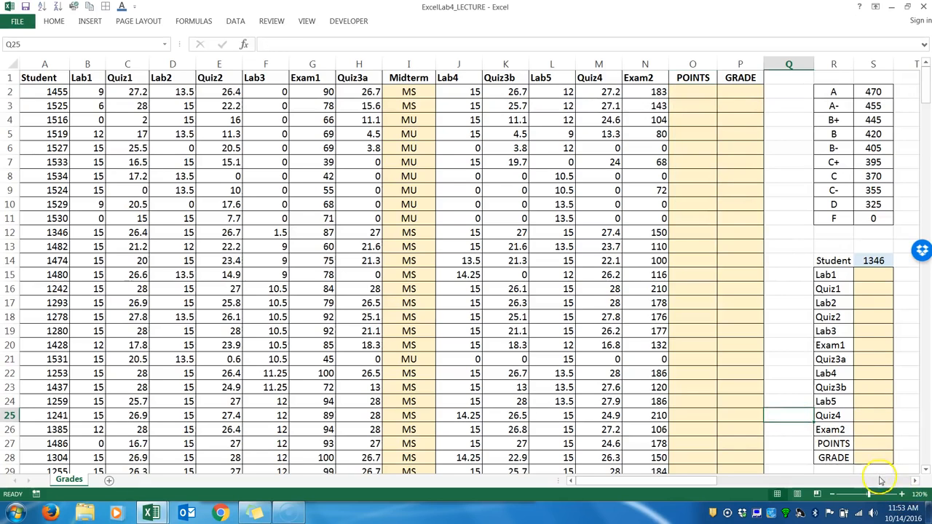
# Start a SUM formula in POINTS cell O2 with the scores B2:H2 as its range.
pyautogui.click(902, 494)
pyautogui.click(902, 493)
pyautogui.click(901, 494)
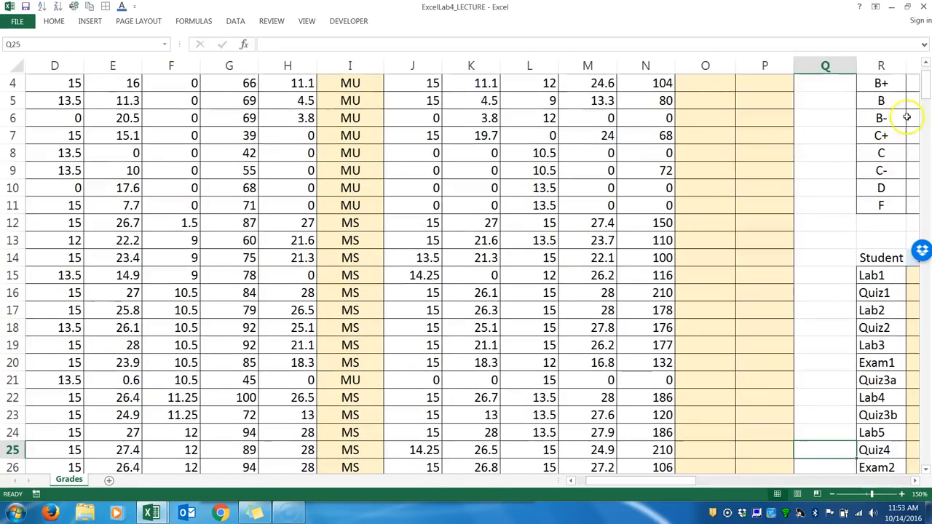
pyautogui.scroll(1, 907, 102)
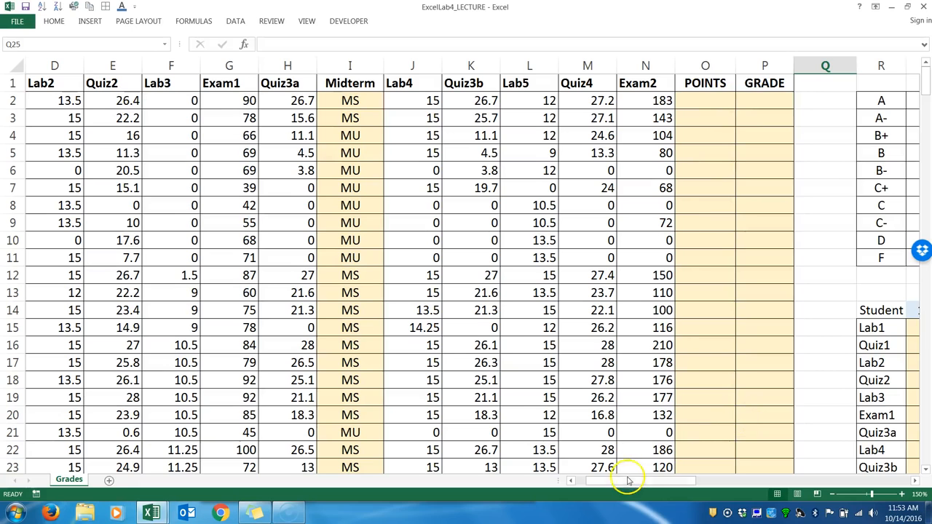
pyautogui.moveTo(628, 481); pyautogui.dragTo(611, 484)
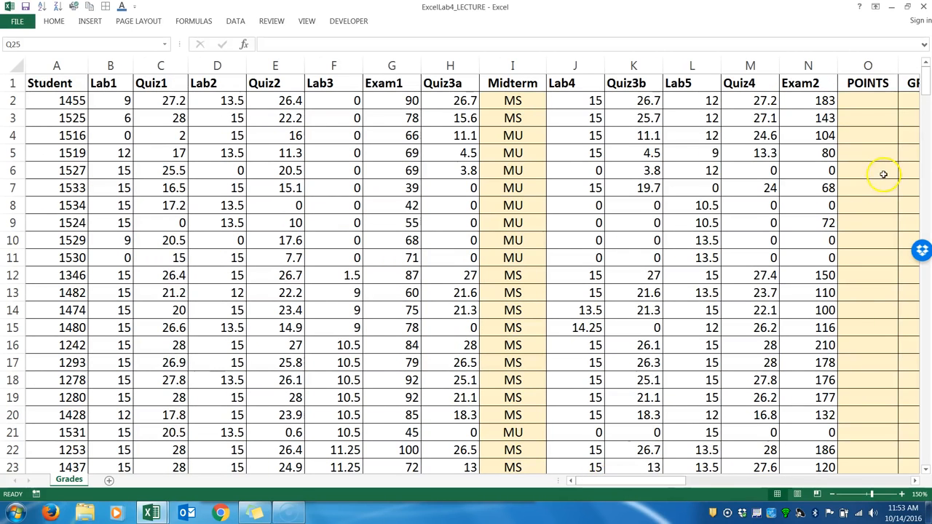
pyautogui.click(856, 101)
pyautogui.write('=')
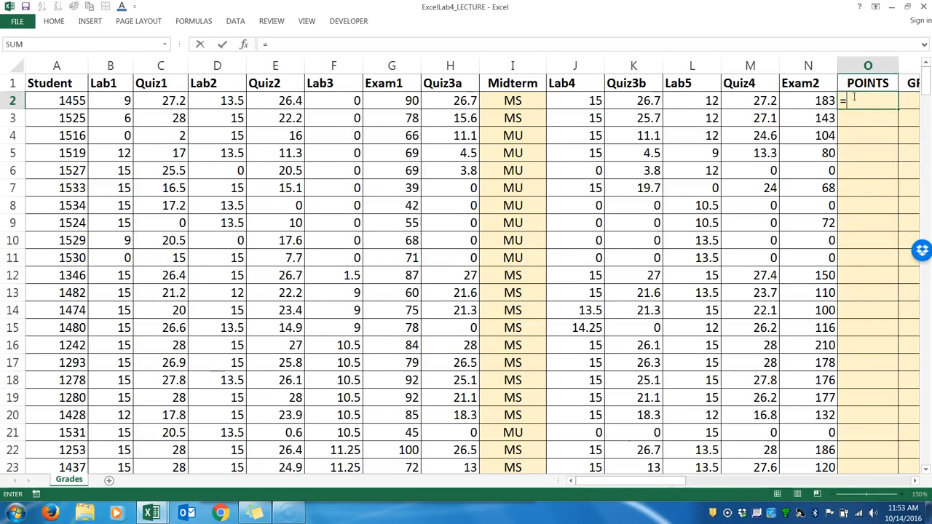
pyautogui.write('SUM(')
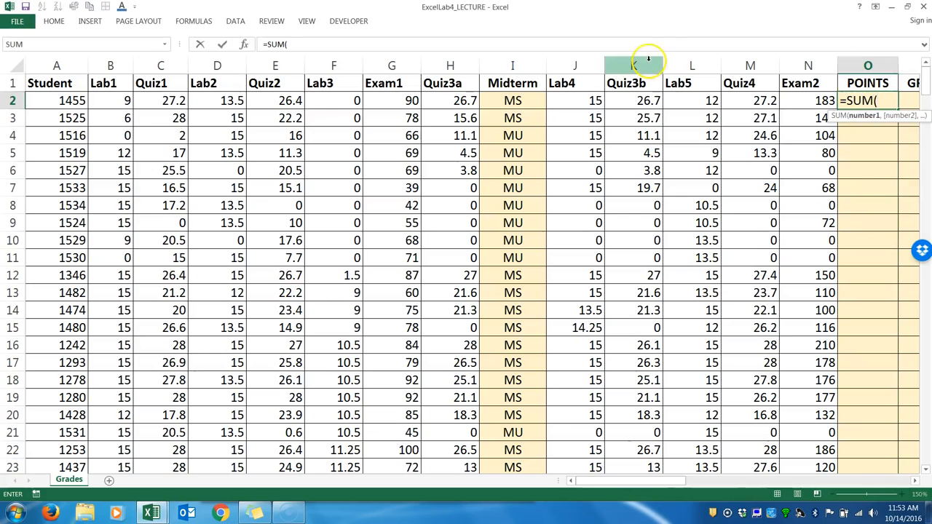
pyautogui.moveTo(124, 99); pyautogui.dragTo(435, 102)
# Complete the POINTS formula in O2 as =SUM(B2:H2+J2:N2), rejecting the suggested correction of the misplaced parenthesis.
pyautogui.write(')+')
pyautogui.moveTo(559, 102); pyautogui.dragTo(796, 102)
pyautogui.write(')')
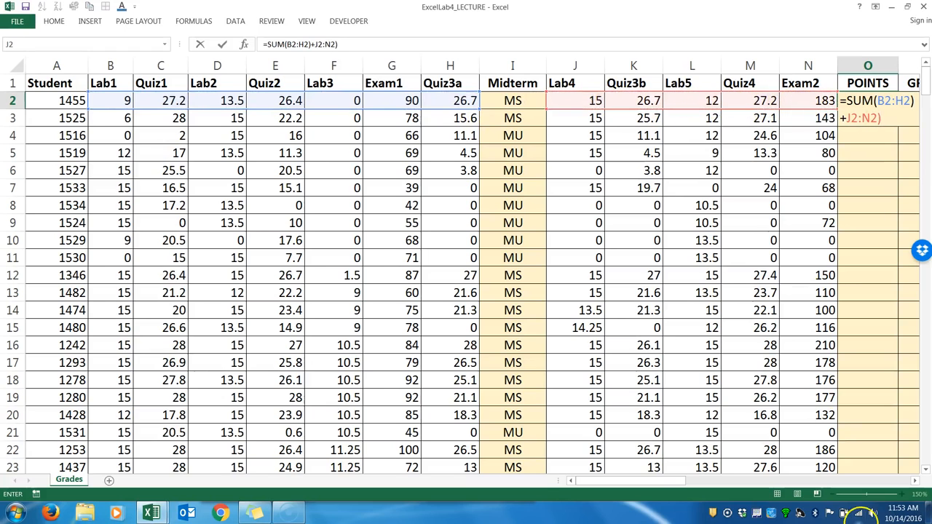
pyautogui.press('Return')
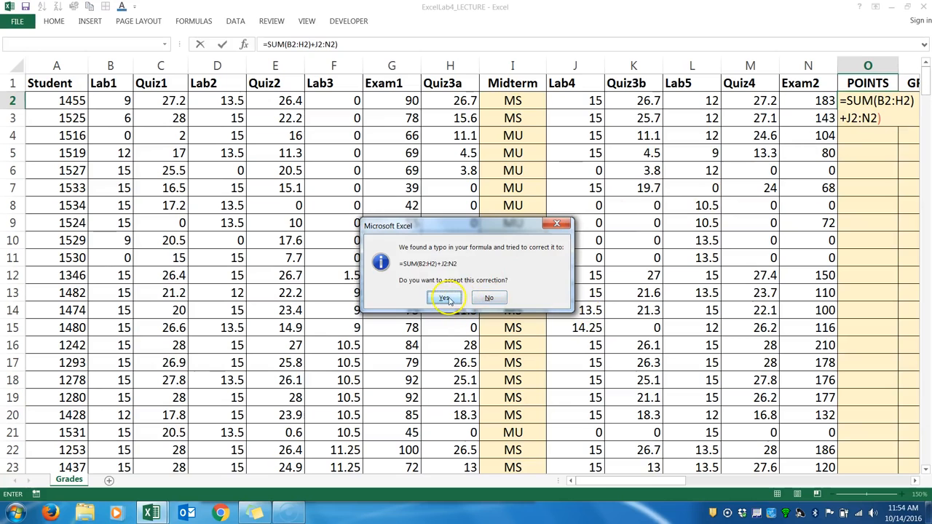
pyautogui.click(490, 297)
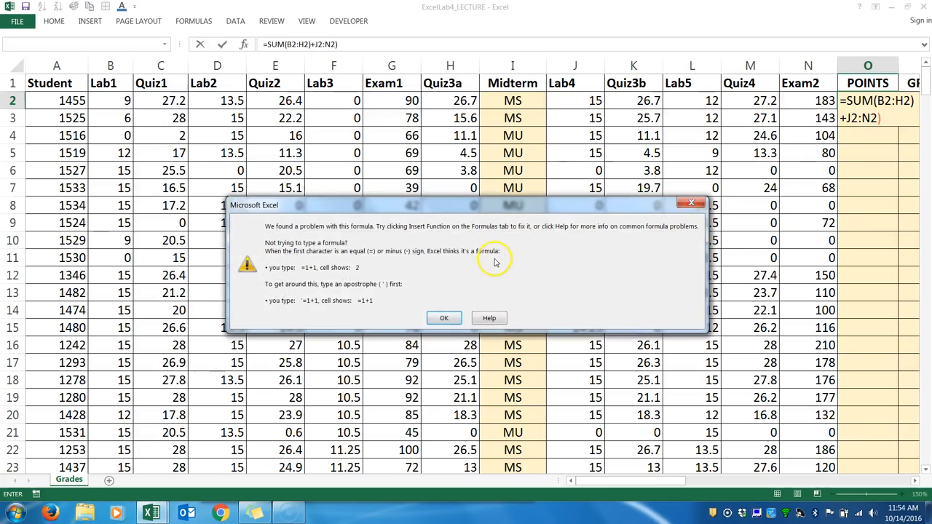
pyautogui.click(446, 319)
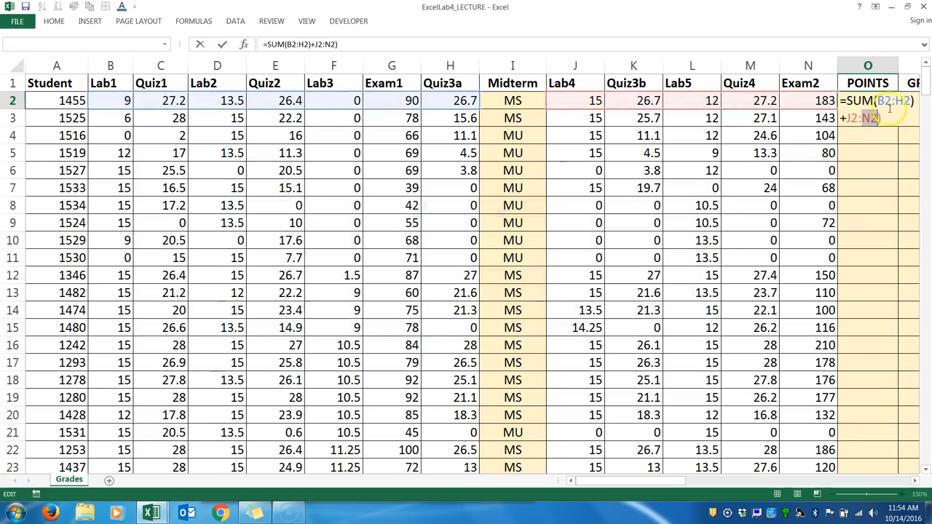
pyautogui.click(911, 100)
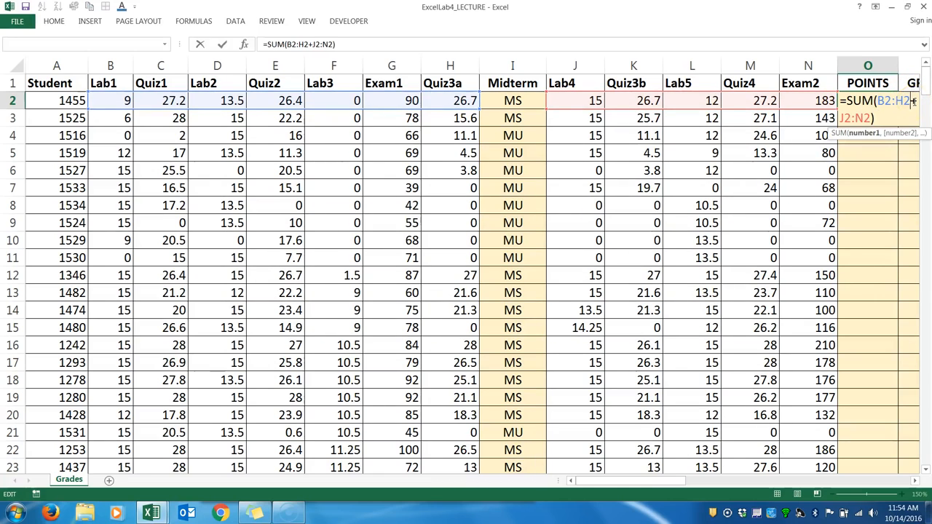
pyautogui.press('Return')
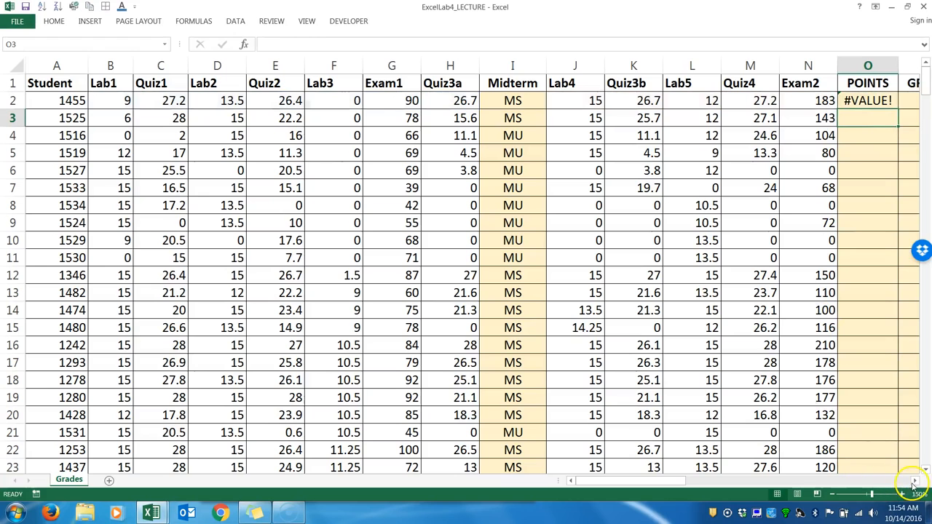
# Reopen the formula in O2 and replace the plus sign between the two ranges with a comma.
pyautogui.click(915, 480)
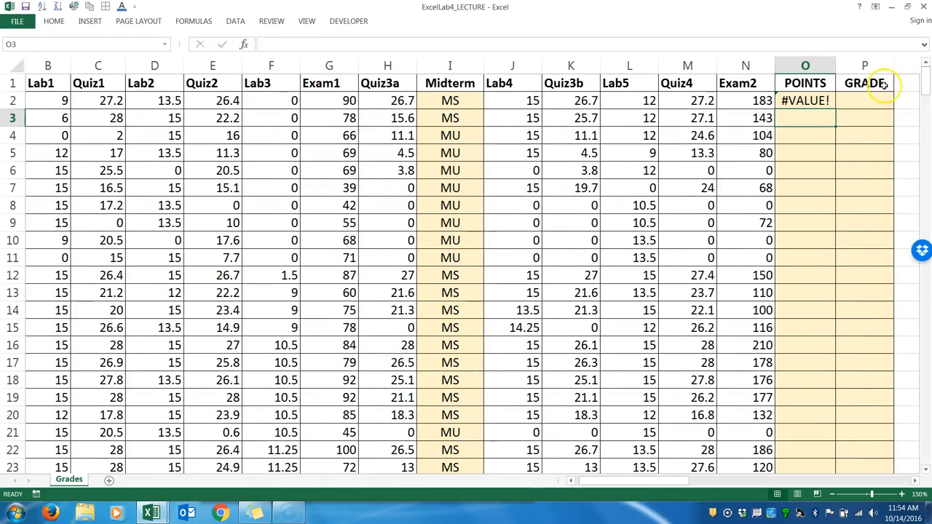
pyautogui.doubleClick(804, 100)
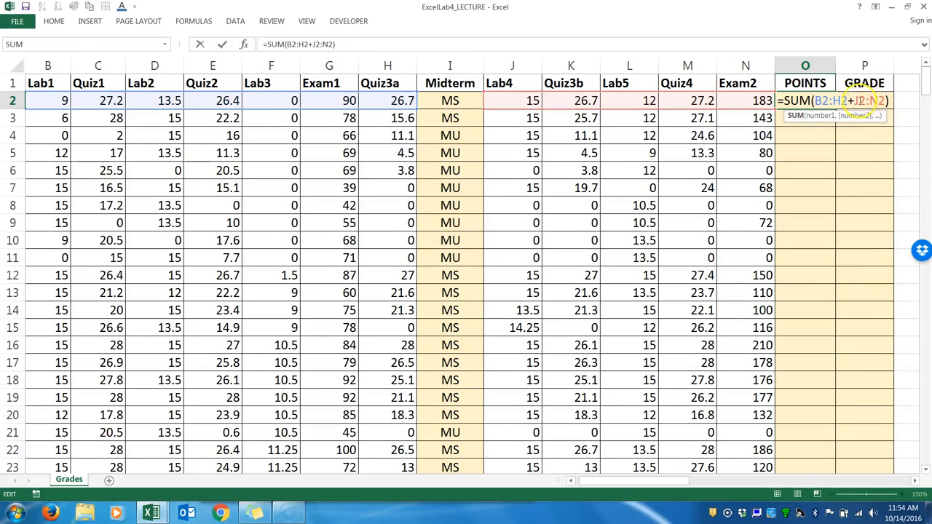
pyautogui.click(851, 102)
pyautogui.press('BackSpace')
pyautogui.write(',')
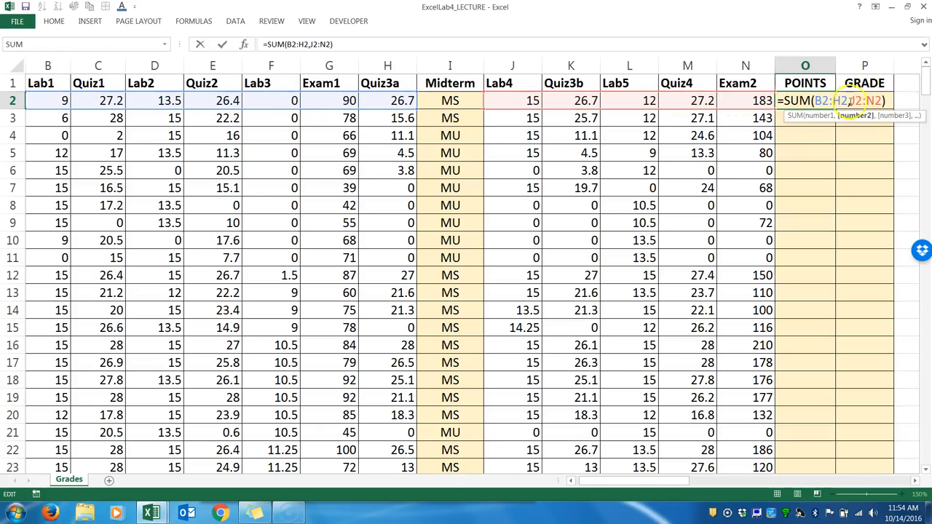
# Rewrite the O2 formula with one continuous range as =SUM(B2:N2).
pyautogui.moveTo(883, 100); pyautogui.dragTo(817, 101)
pyautogui.click(814, 101)
pyautogui.press('BackSpace')
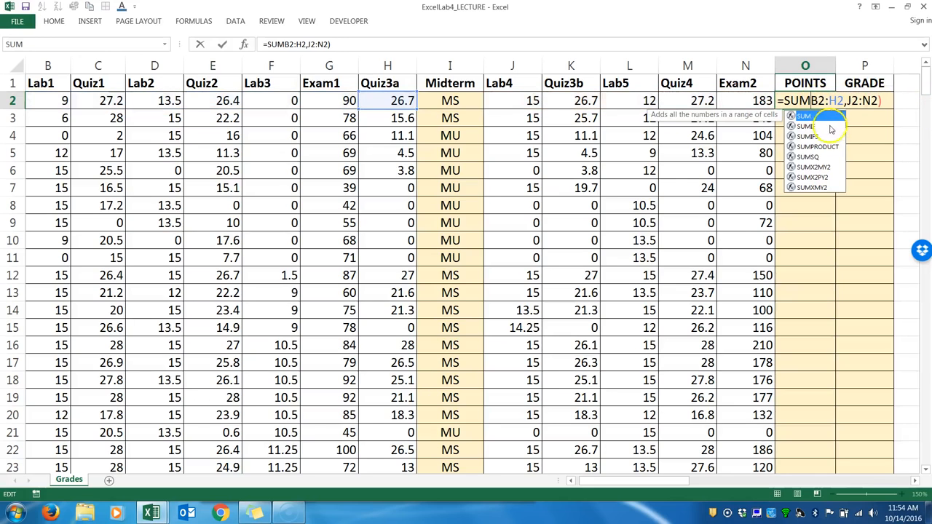
pyautogui.moveTo(881, 101); pyautogui.dragTo(813, 101)
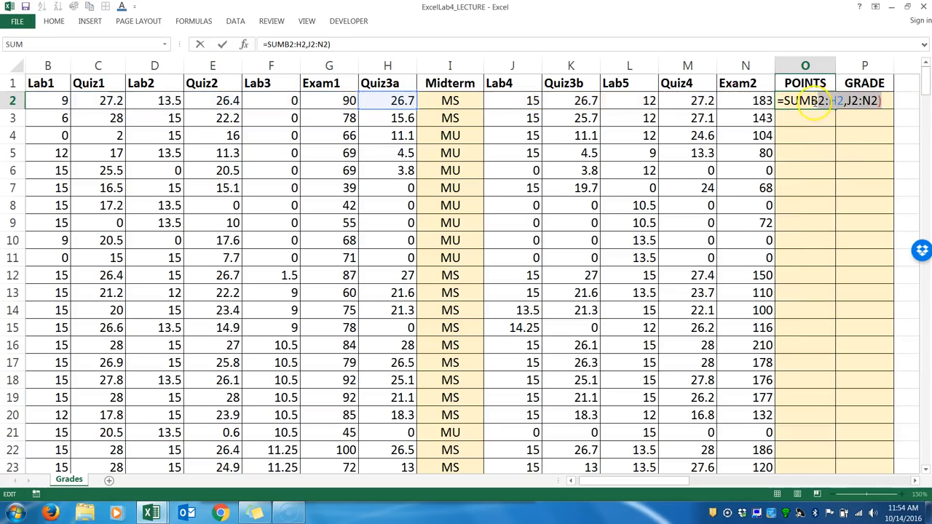
pyautogui.write('(')
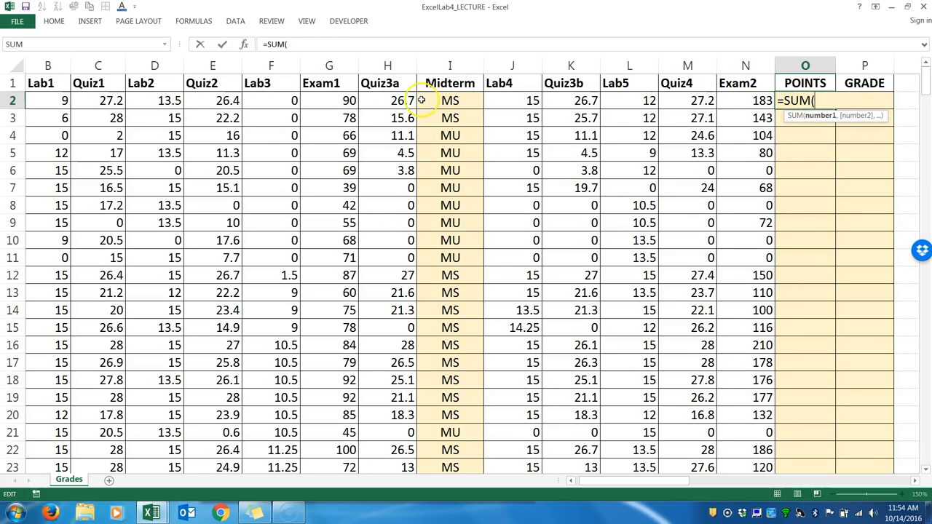
pyautogui.moveTo(58, 99); pyautogui.dragTo(757, 99)
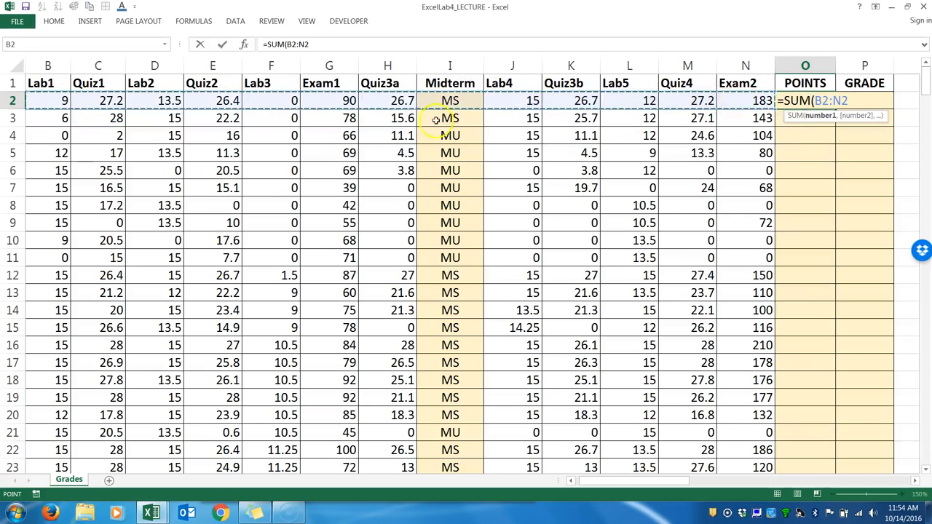
pyautogui.write(')')
pyautogui.press('Return')
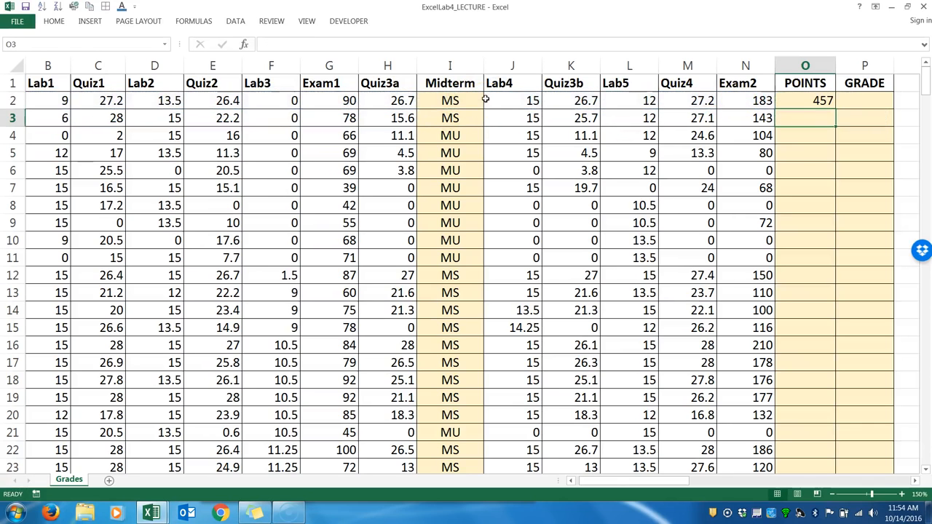
# Replace the formula in O2 with =SUM(B2:H2,J2:N2), leaving the Midterm column out of the total.
pyautogui.doubleClick(797, 101)
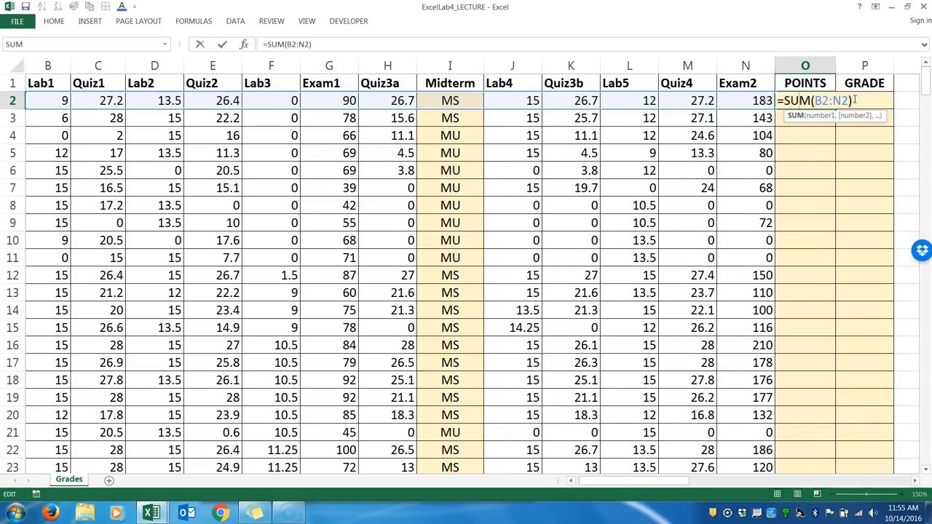
pyautogui.moveTo(856, 100); pyautogui.dragTo(777, 101)
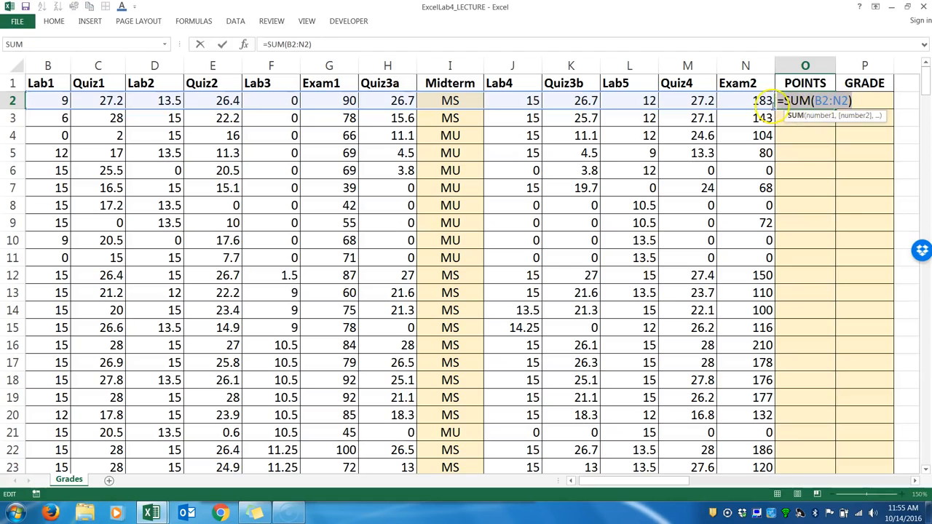
pyautogui.press('BackSpace')
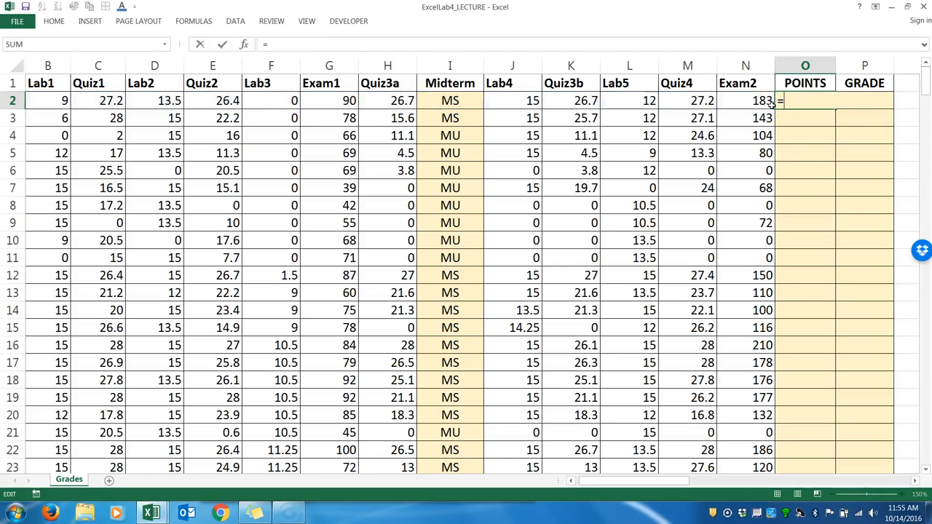
pyautogui.write('SUM(')
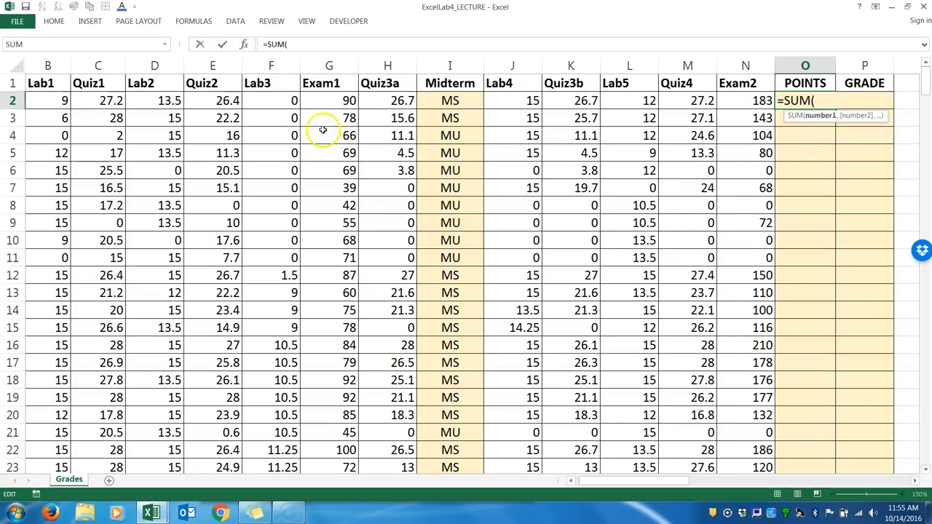
pyautogui.moveTo(46, 100); pyautogui.dragTo(400, 100)
pyautogui.write(',')
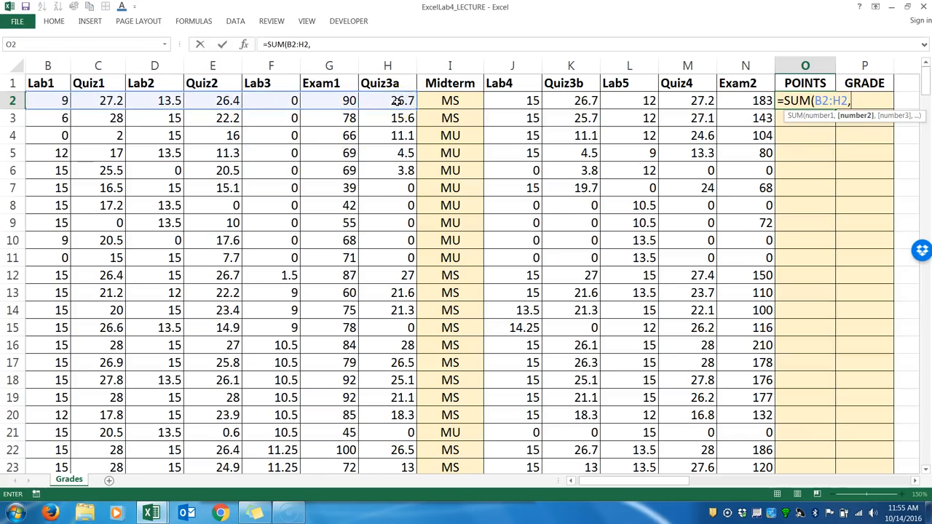
pyautogui.click(511, 101)
pyautogui.moveTo(511, 102); pyautogui.dragTo(731, 98)
pyautogui.write(')')
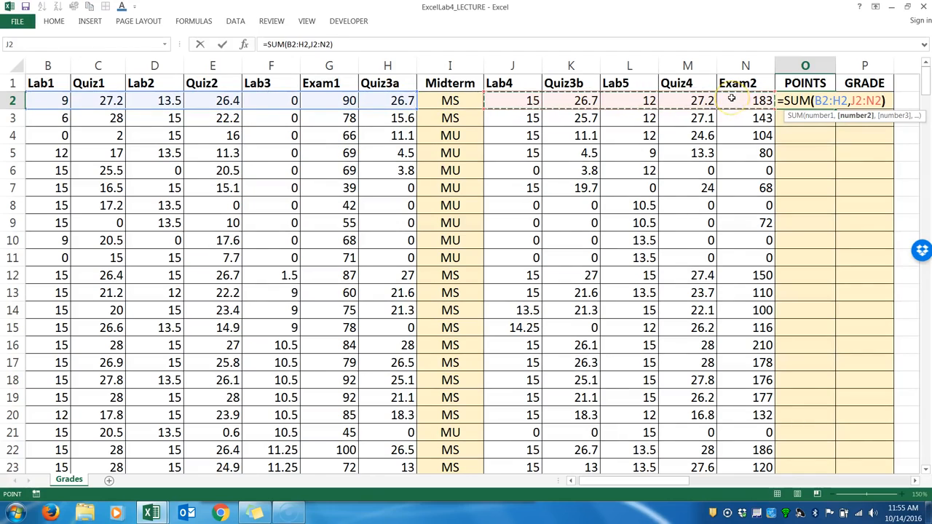
pyautogui.press('Return')
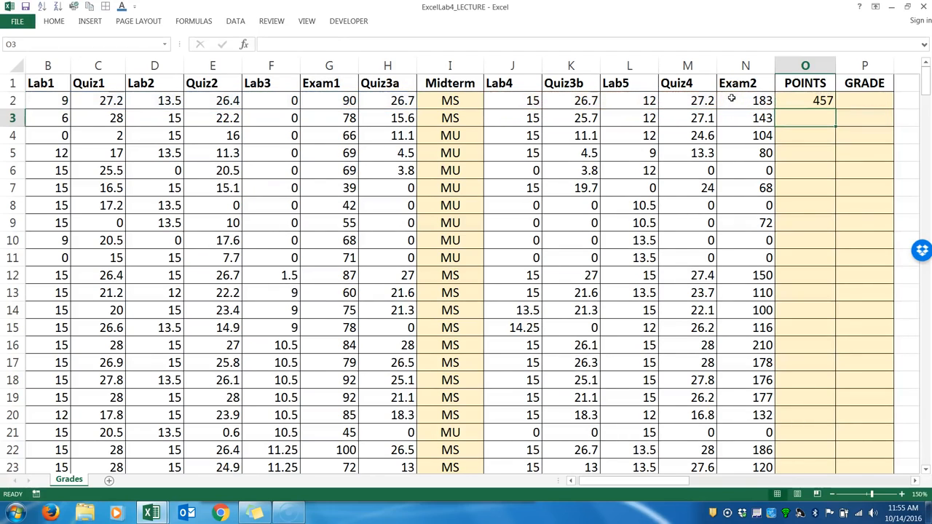
# Review the Midterm formula in I2 and the two-range POINTS formula in O2.
pyautogui.click(459, 102)
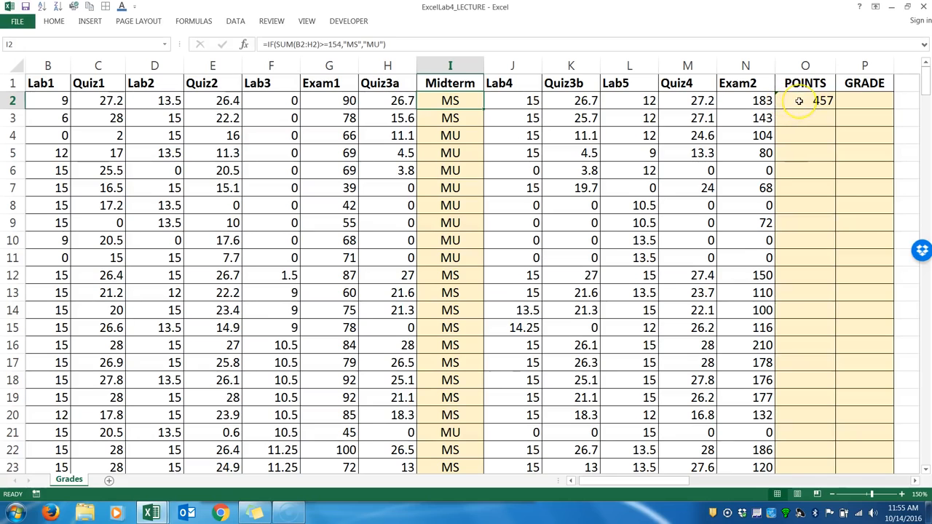
pyautogui.click(799, 101)
pyautogui.doubleClick(799, 101)
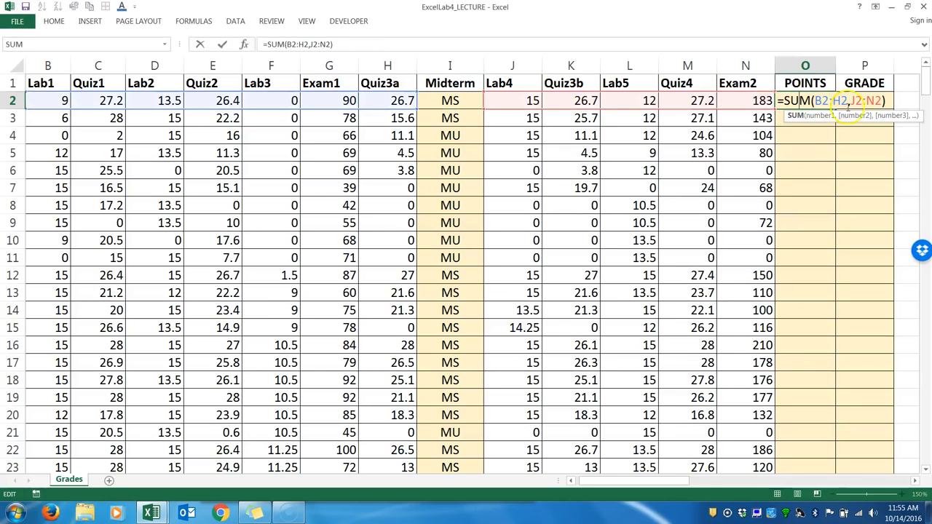
pyautogui.moveTo(891, 100); pyautogui.dragTo(774, 100)
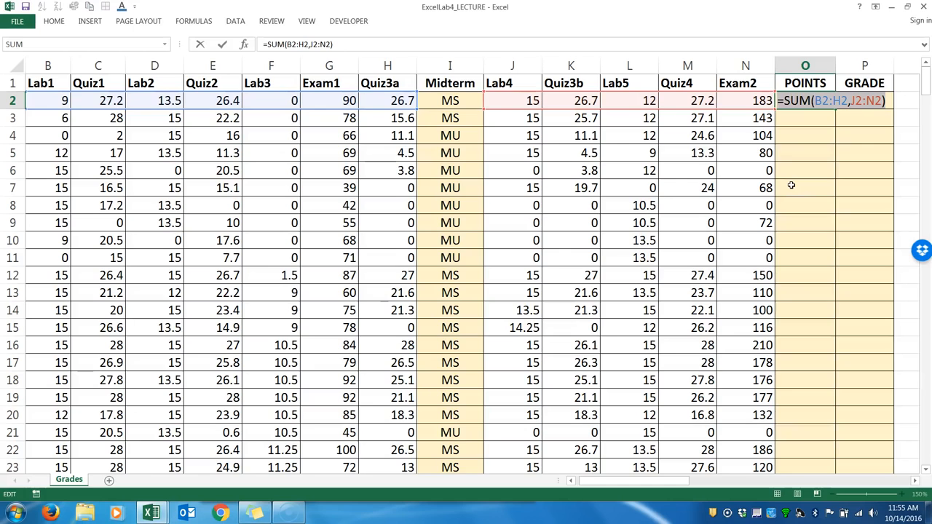
pyautogui.press('Return')
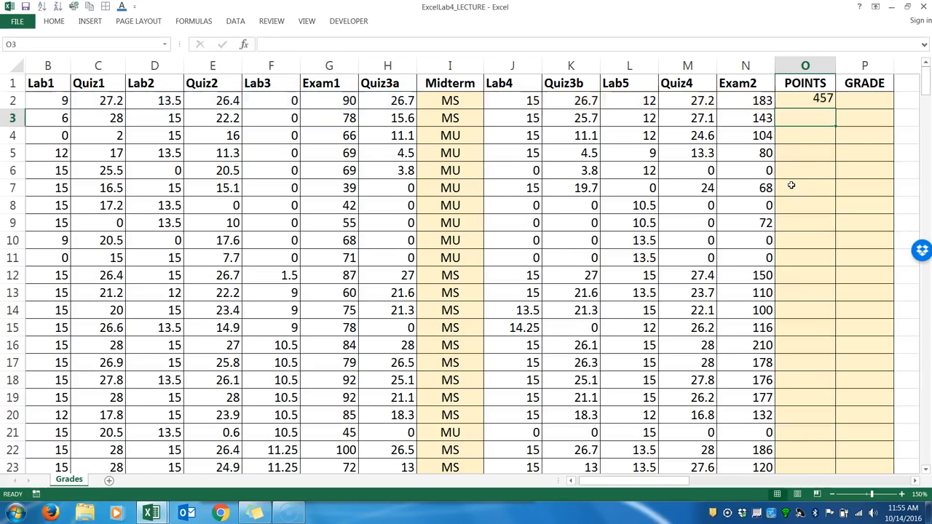
# Fill the POINTS formula from O2 down the column to O301.
pyautogui.click(819, 102)
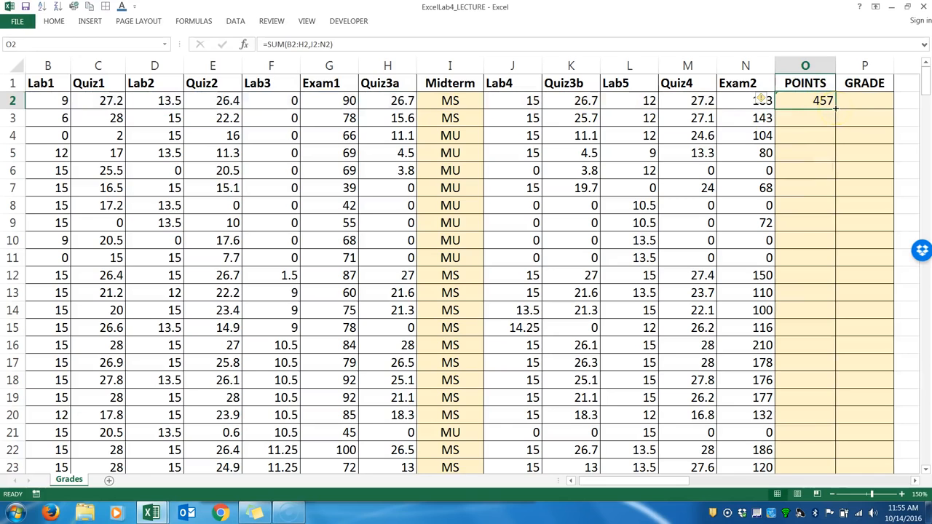
pyautogui.doubleClick(835, 108)
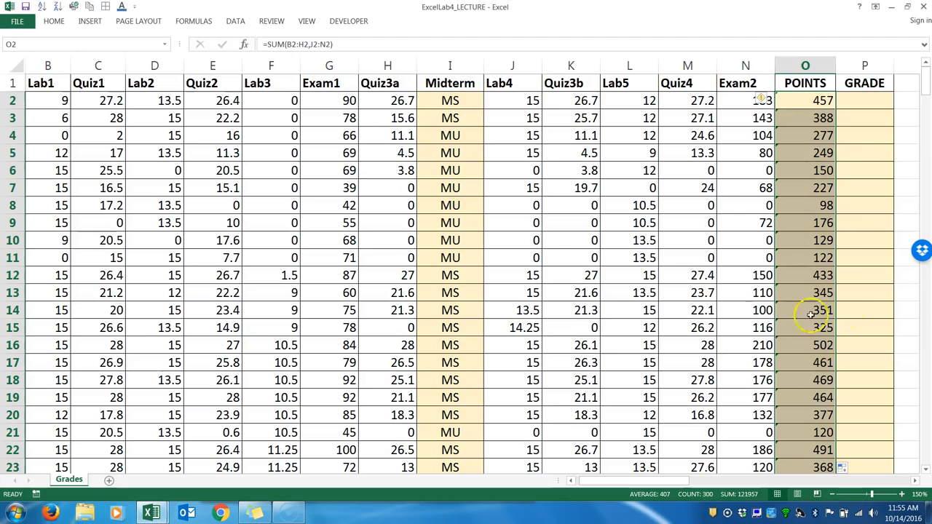
# Ignore the adjacent-cells error for all POINTS formulas in O2:O301 and return to O2.
pyautogui.click(822, 103)
pyautogui.moveTo(770, 104)
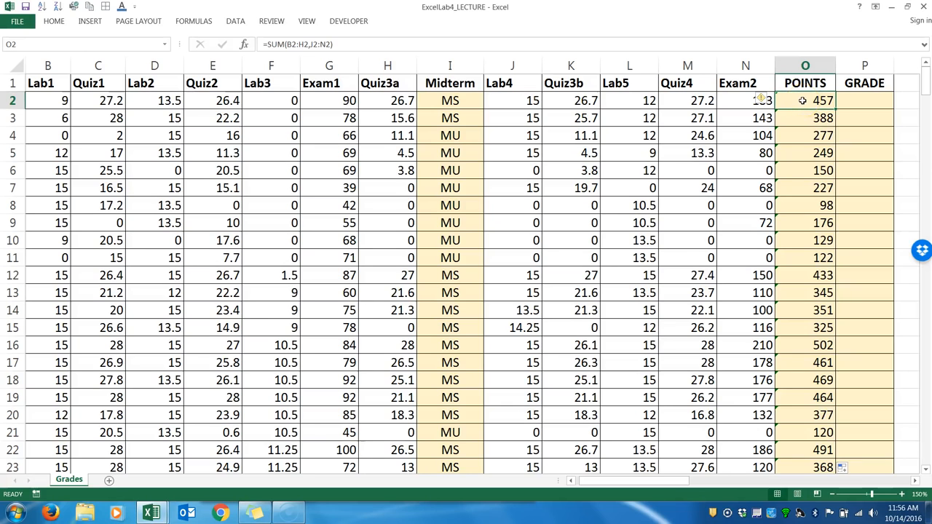
pyautogui.hotkey('ctrl', 'shift', 'Down')
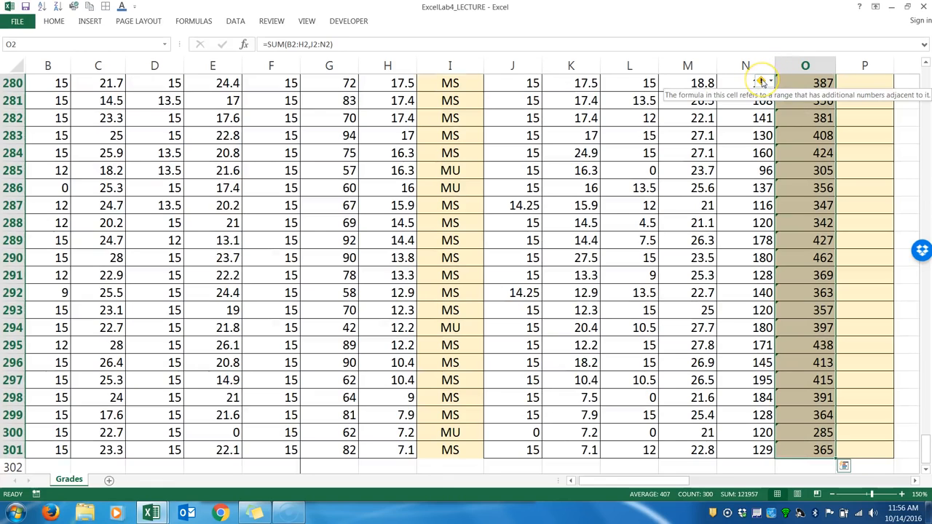
pyautogui.click(762, 81)
pyautogui.click(779, 140)
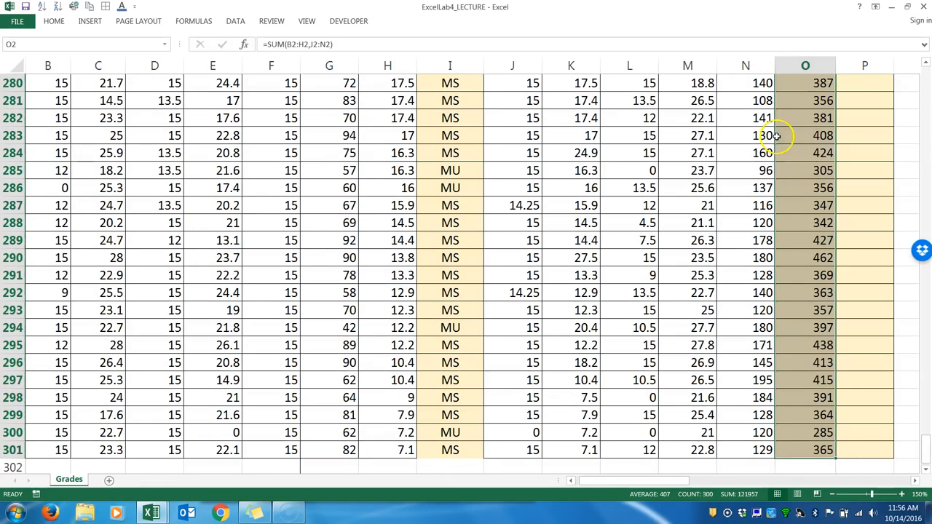
pyautogui.moveTo(924, 444); pyautogui.dragTo(925, 73)
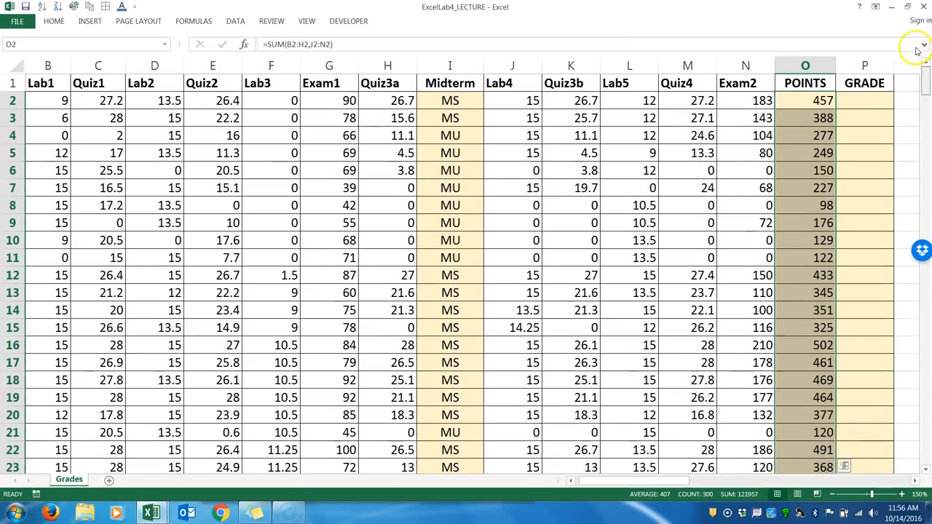
pyautogui.click(822, 102)
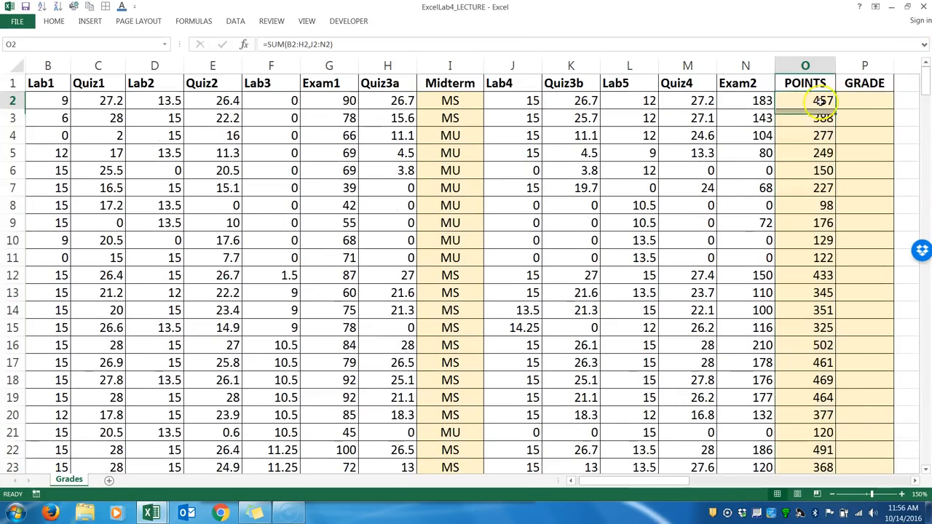
# Examine the POINTS value in O2 and the letter-grade scale with its point cutoffs in R2:S11.
pyautogui.click(916, 481)
pyautogui.click(915, 482)
pyautogui.click(914, 481)
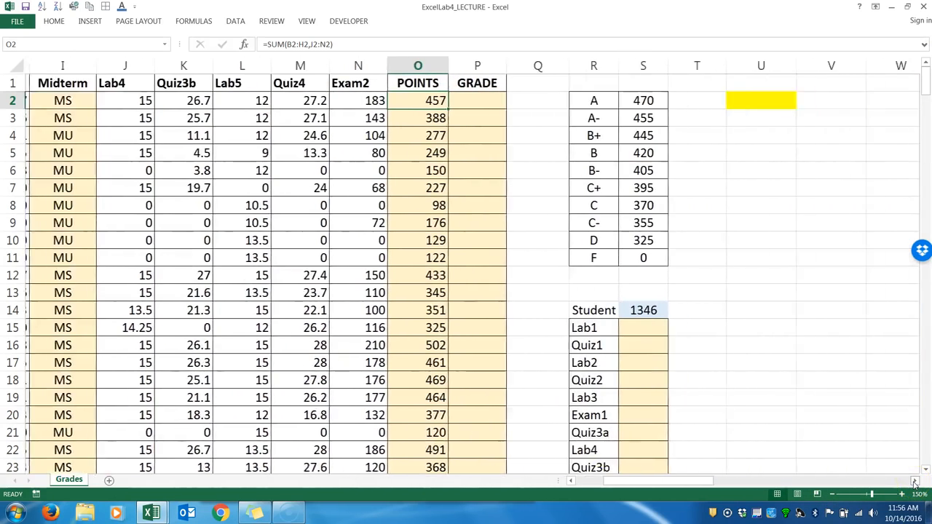
pyautogui.click(915, 482)
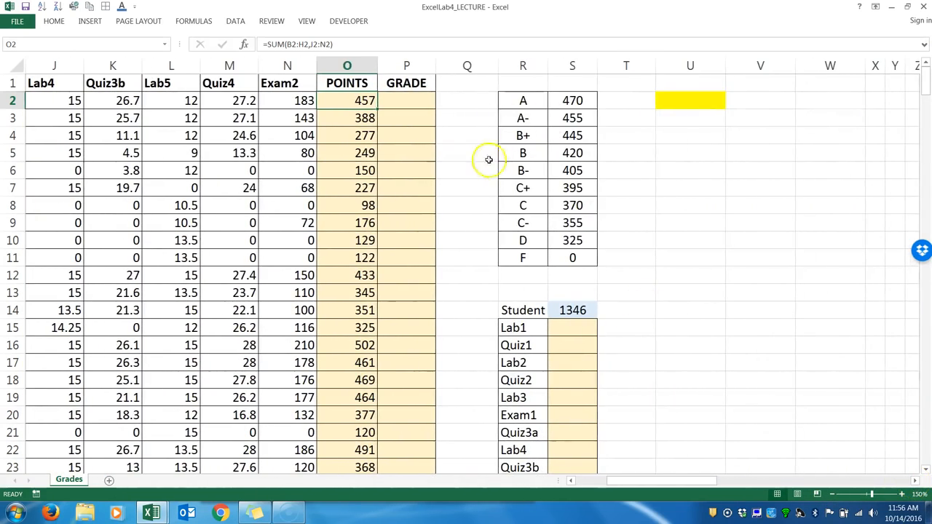
pyautogui.click(408, 102)
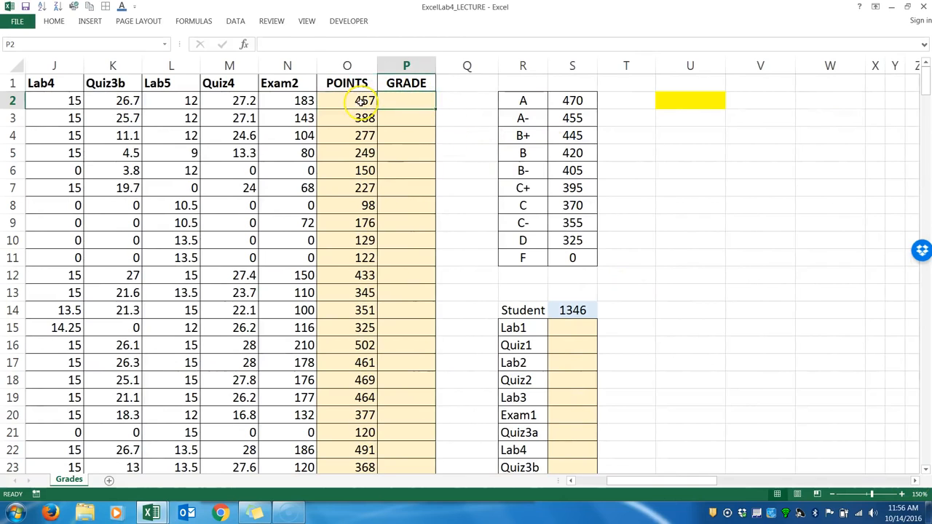
pyautogui.click(362, 101)
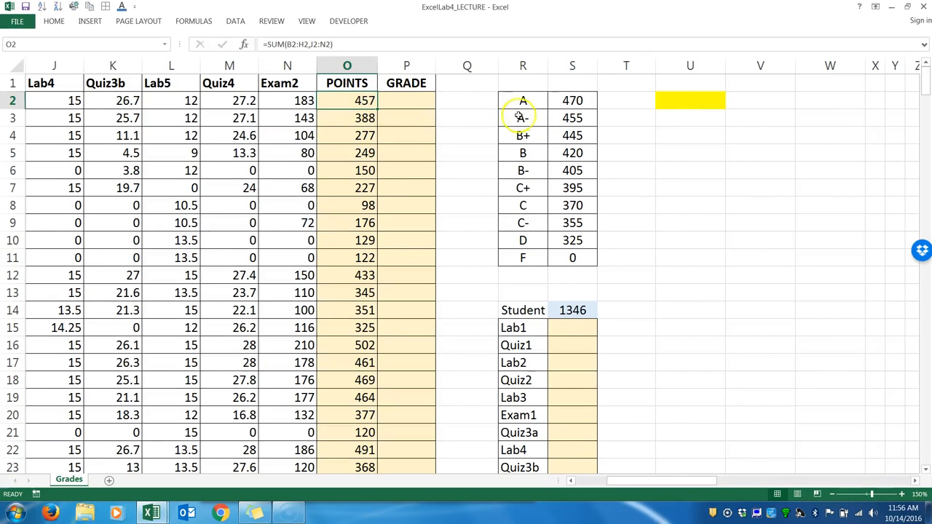
pyautogui.click(565, 121)
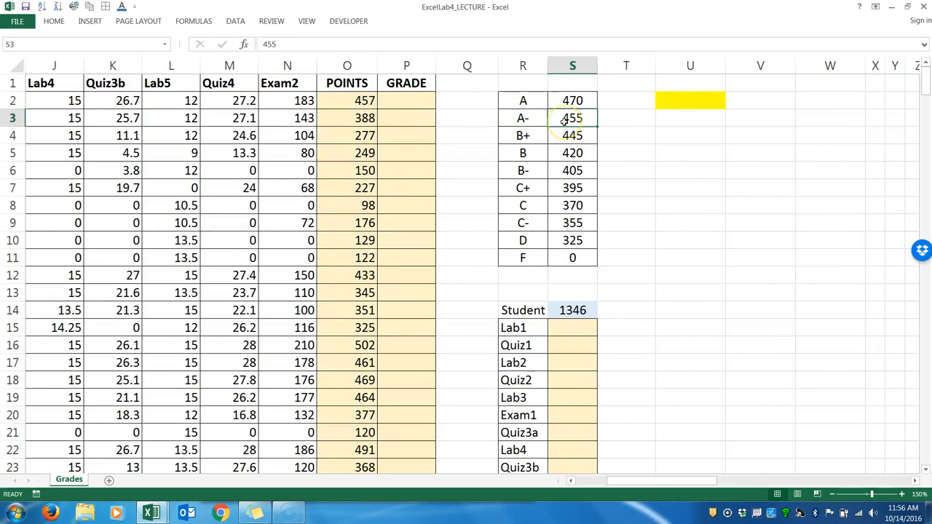
pyautogui.click(522, 120)
pyautogui.click(523, 100)
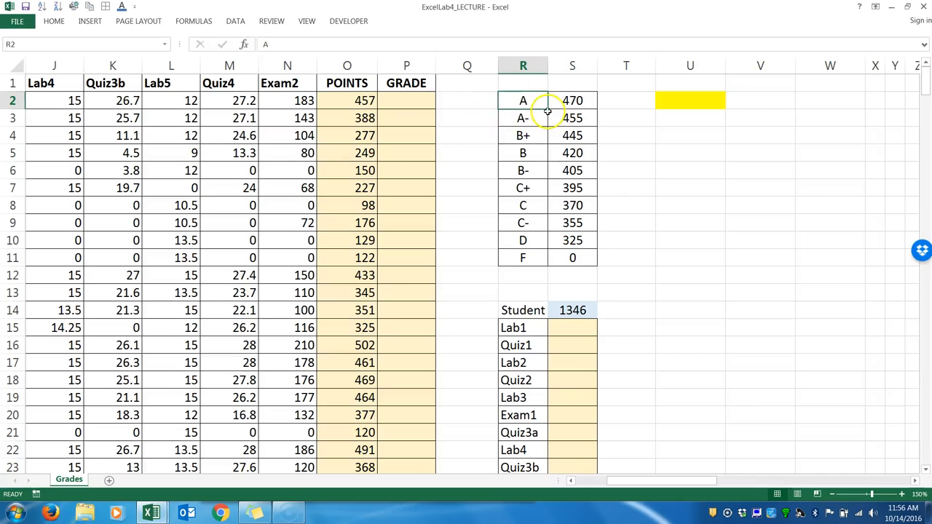
pyautogui.moveTo(528, 100); pyautogui.dragTo(554, 260)
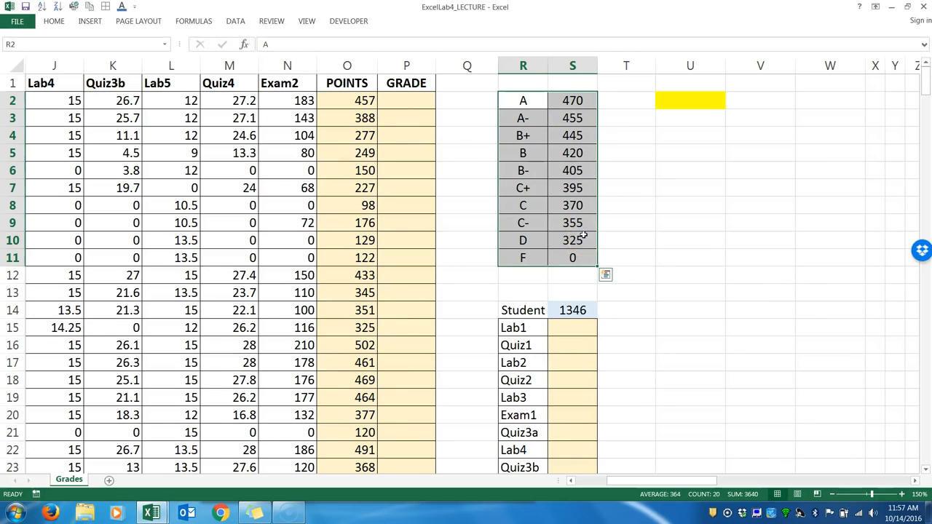
pyautogui.moveTo(518, 102); pyautogui.dragTo(522, 257)
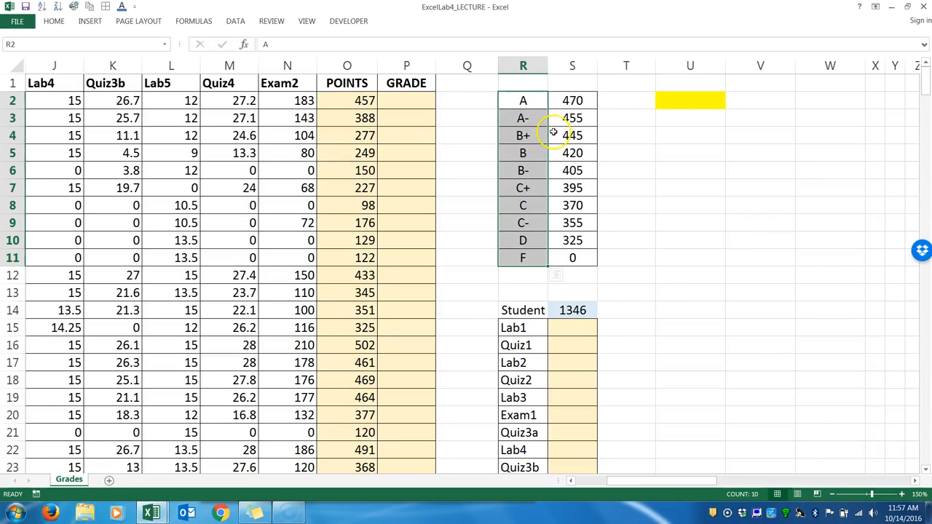
# Enter =VLOOKUP(O2,$R$2:$S$11,1,TRUE) in P2, the first cell of the GRADE column.
pyautogui.click(420, 104)
pyautogui.write('=vlookup(')
pyautogui.click(345, 104)
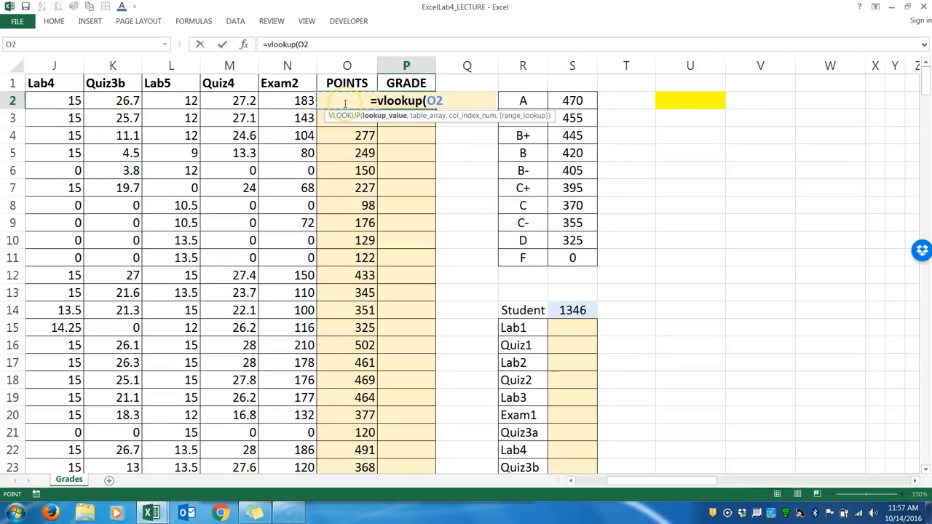
pyautogui.write(',')
pyautogui.moveTo(520, 99); pyautogui.dragTo(578, 251)
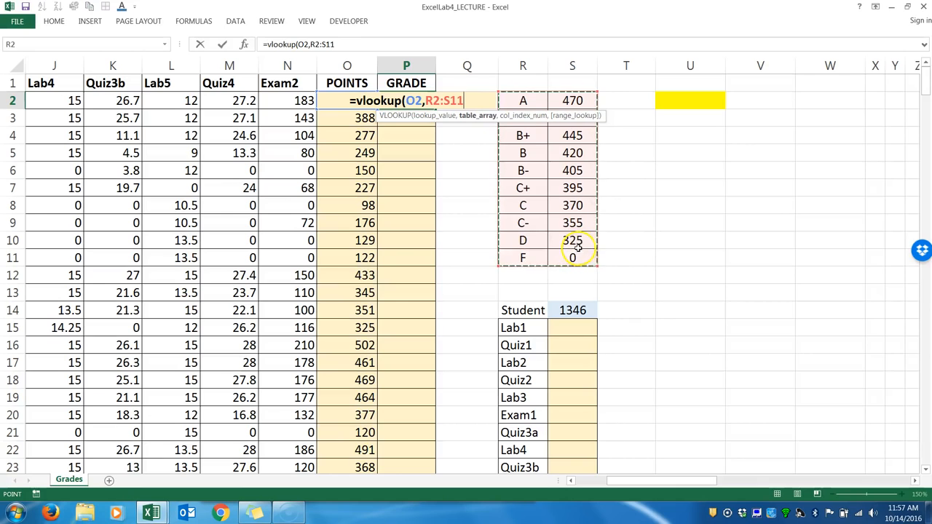
pyautogui.press('F4')
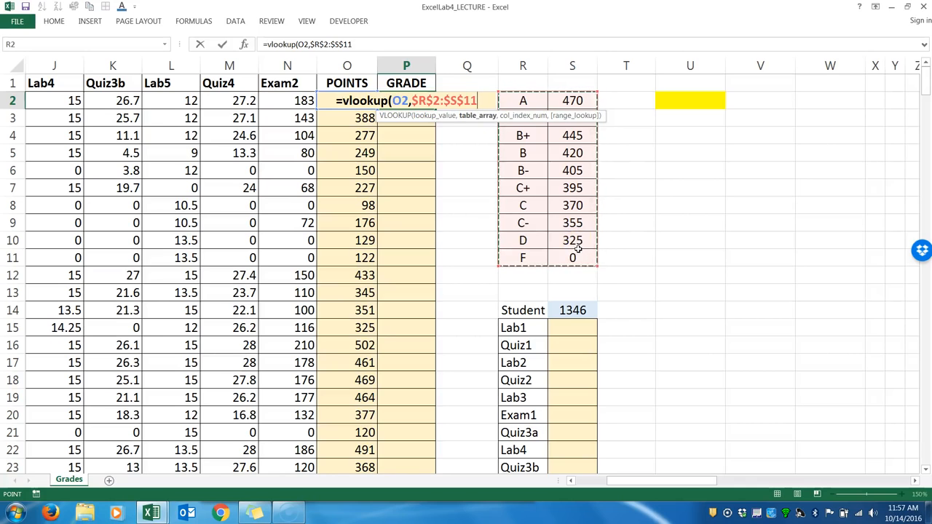
pyautogui.write(',')
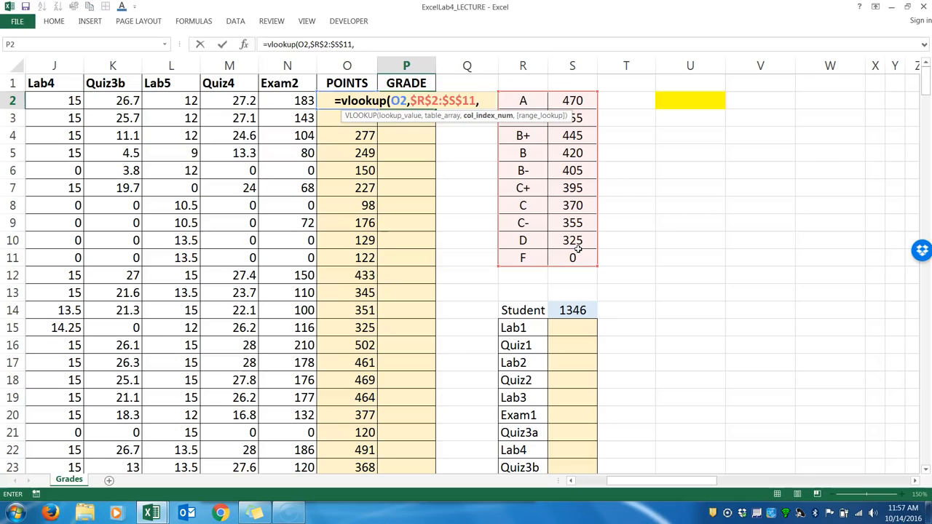
pyautogui.write('1')
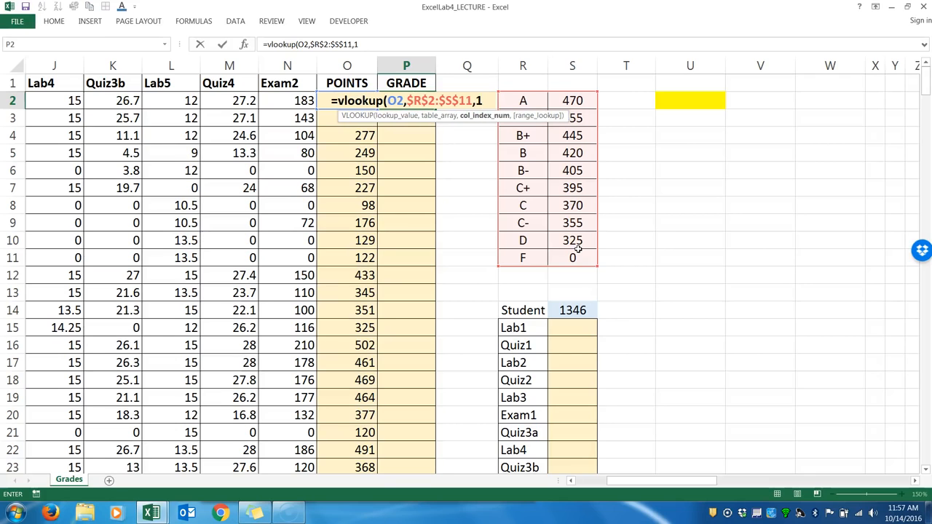
pyautogui.write(',')
pyautogui.write('true)')
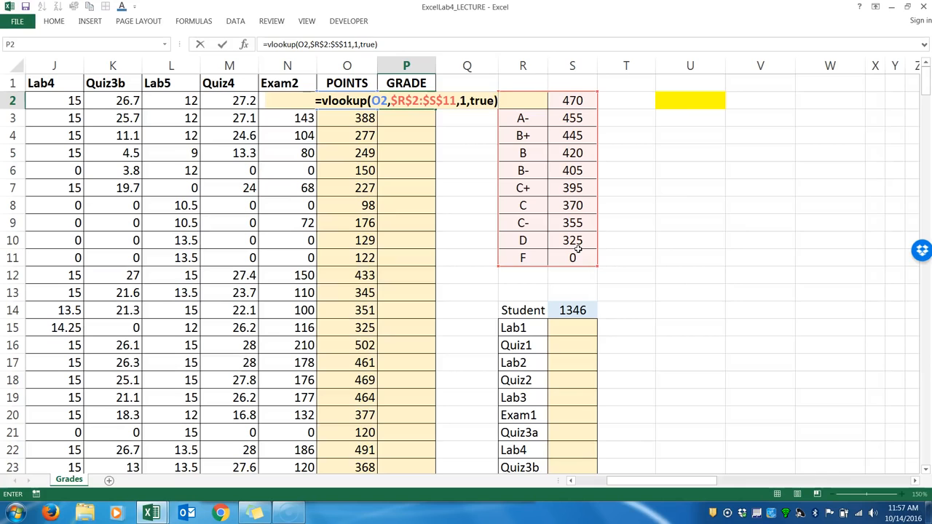
pyautogui.press('Return')
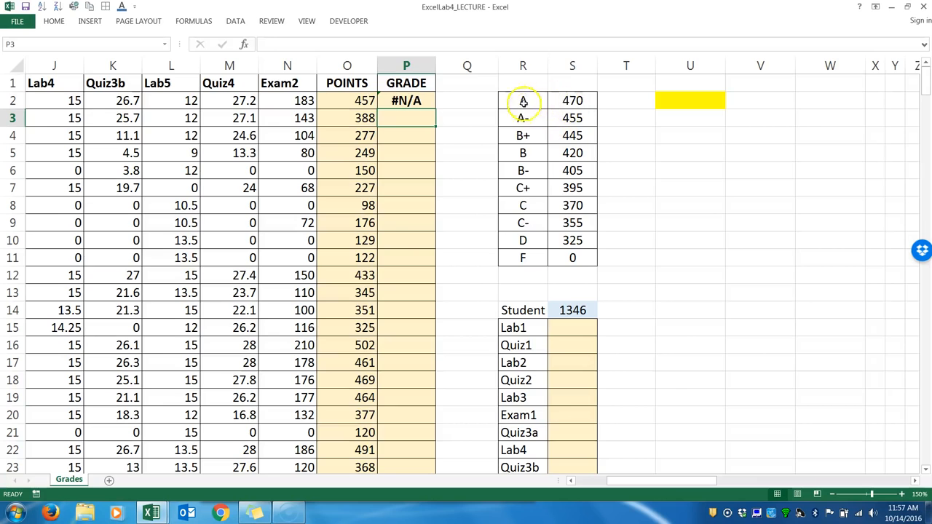
# Copy the letter grades from R2:R11 to T2:T11, beside the point cutoffs.
pyautogui.moveTo(522, 99); pyautogui.dragTo(522, 253)
pyautogui.hotkey('ctrl', 'c')
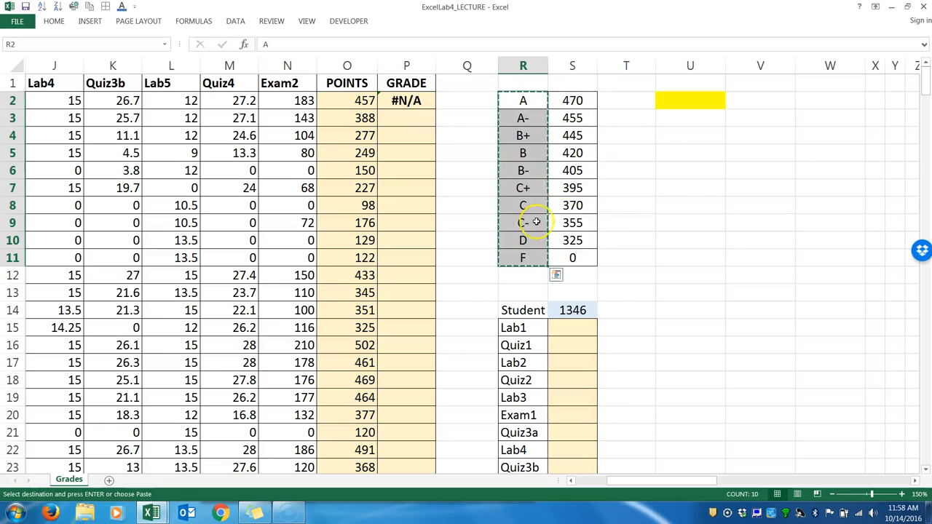
pyautogui.click(619, 99)
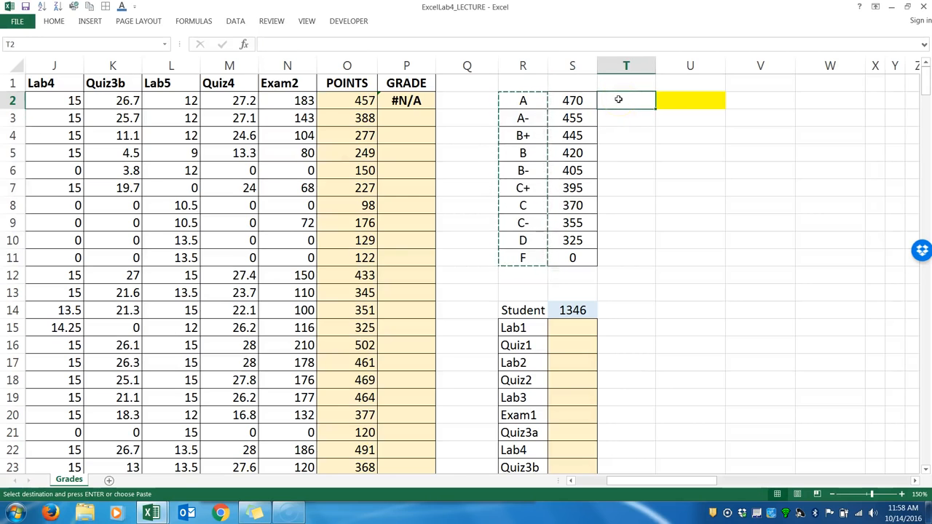
pyautogui.hotkey('ctrl', 'v')
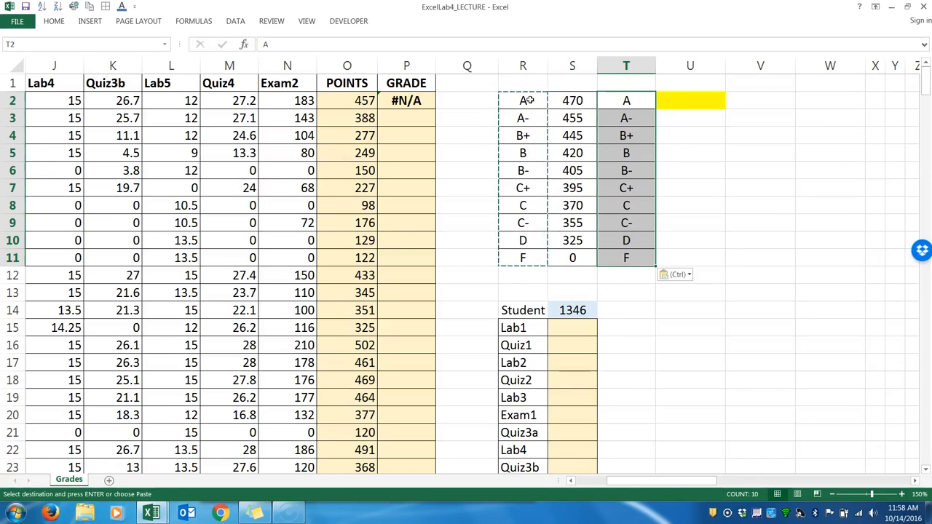
# Delete the original letter-grade cells R2:R11, shifting the remaining cells left.
pyautogui.moveTo(529, 99); pyautogui.dragTo(523, 254)
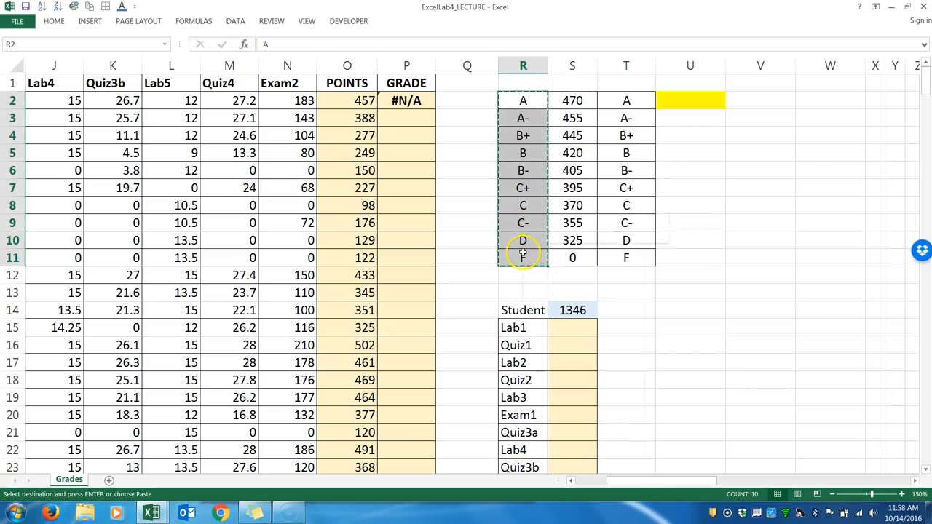
pyautogui.rightClick(523, 254)
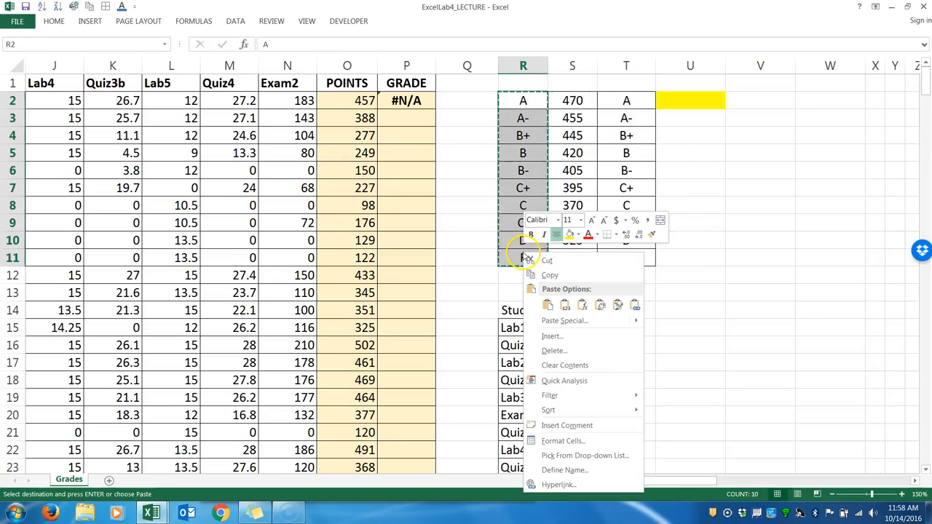
pyautogui.click(550, 351)
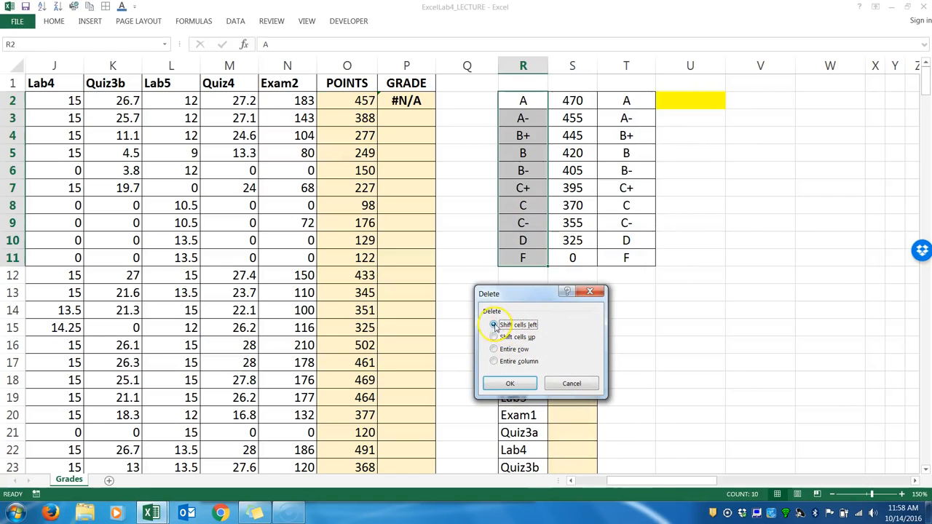
pyautogui.click(504, 382)
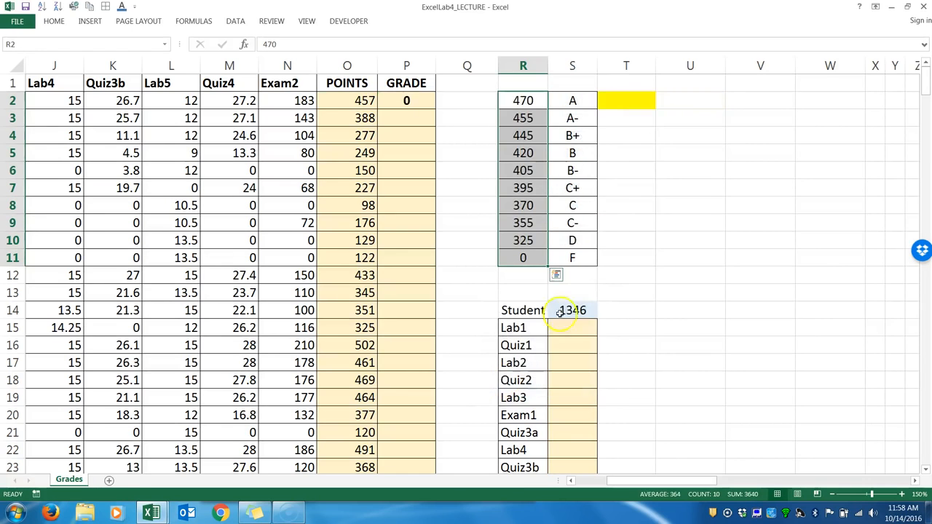
# Insert a blank cell at T2 with cells shifted right, moving the yellow cell back to U2.
pyautogui.click(621, 98)
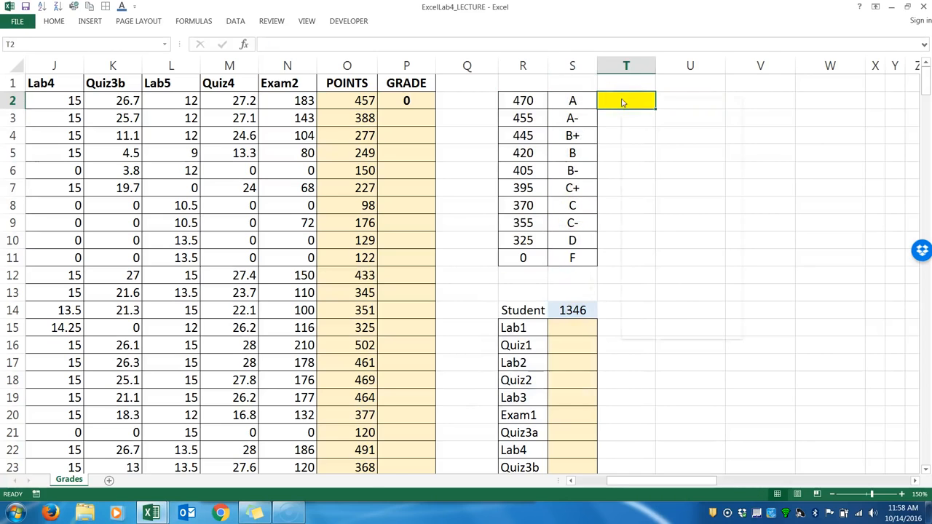
pyautogui.rightClick(621, 99)
pyautogui.click(637, 182)
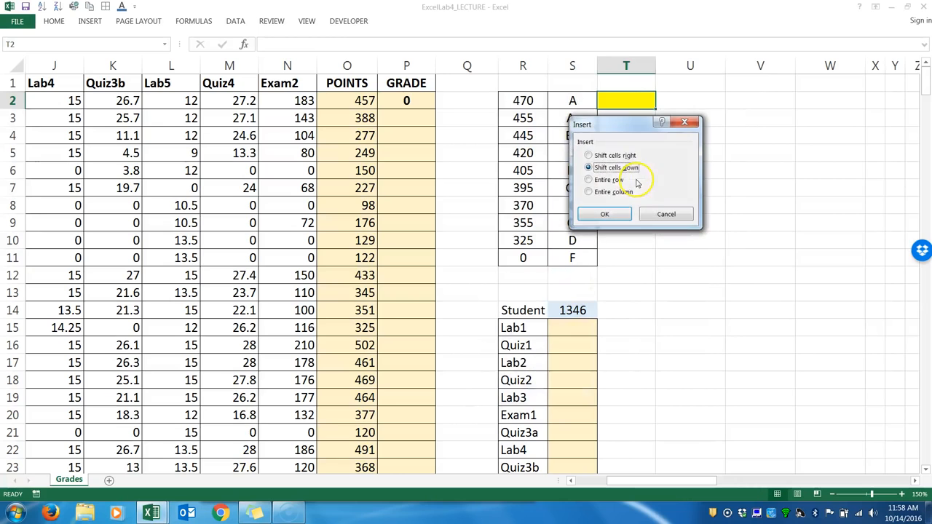
pyautogui.click(611, 159)
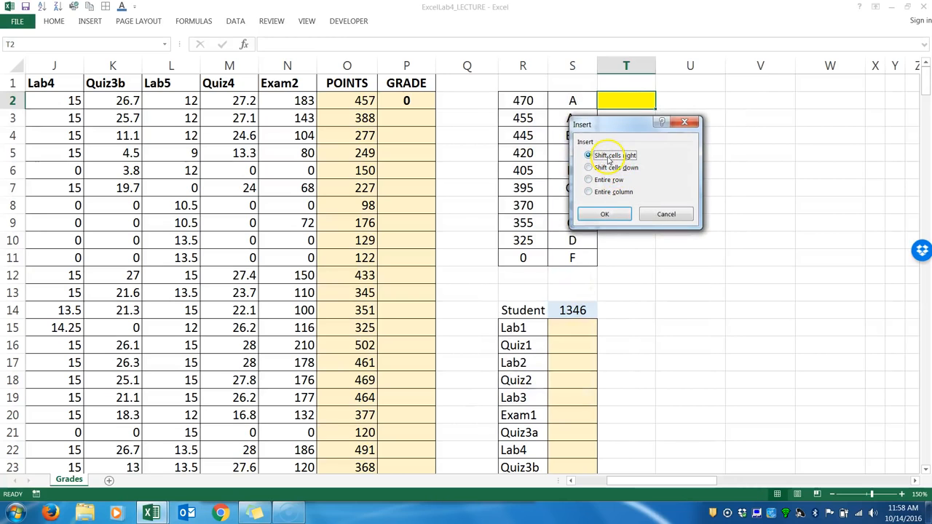
pyautogui.click(603, 212)
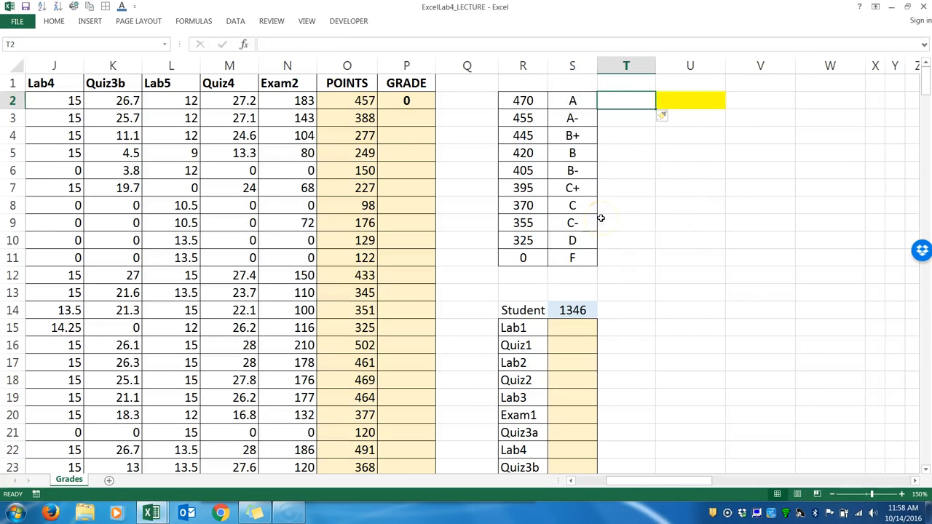
pyautogui.click(670, 183)
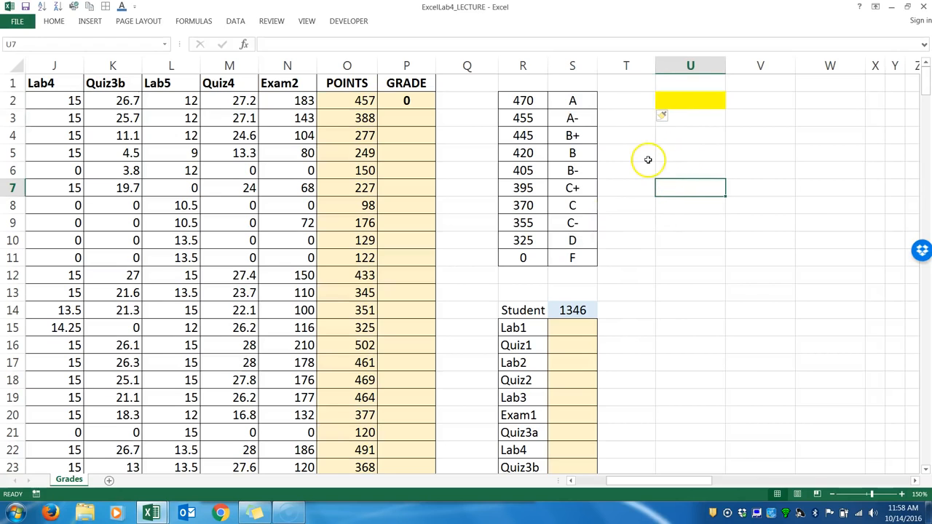
# Change the P2 formula to =VLOOKUP(O2,$R$2:$S$11,2,TRUE), covering both scale columns and returning the second.
pyautogui.moveTo(519, 102); pyautogui.dragTo(566, 254)
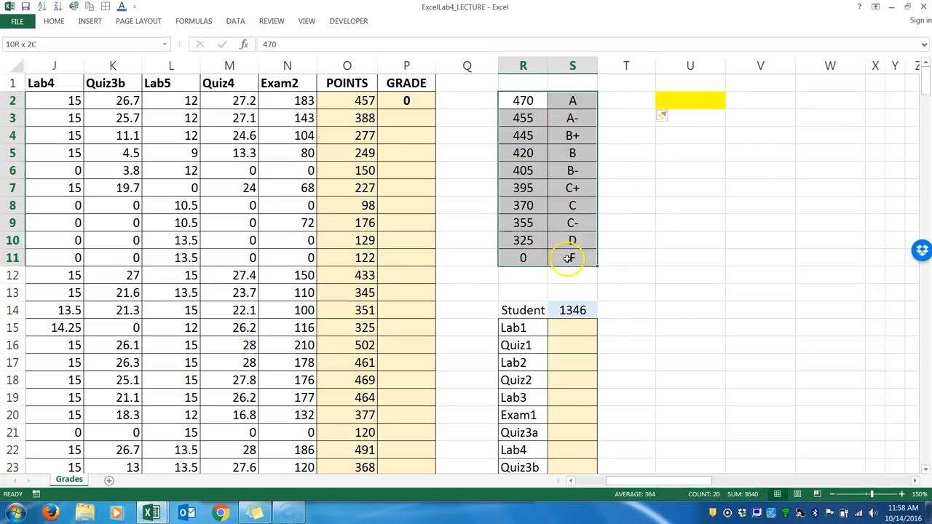
pyautogui.click(685, 99)
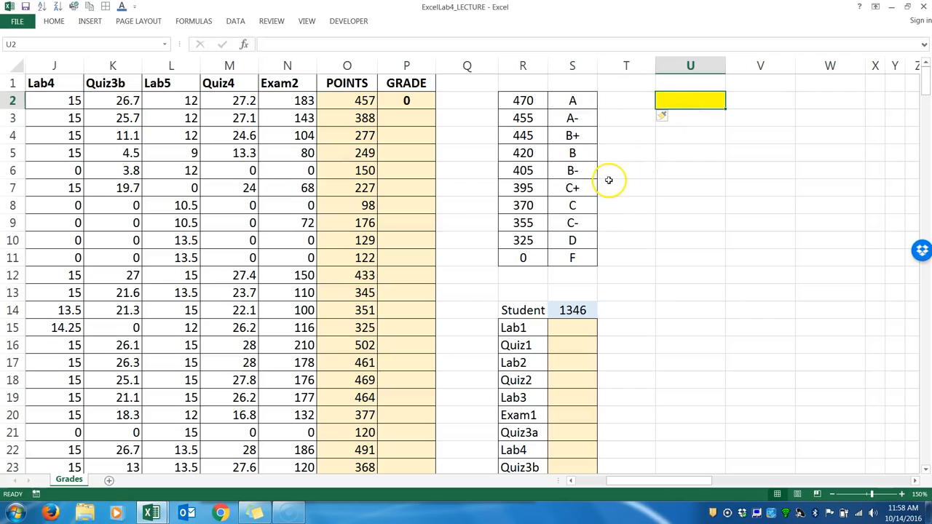
pyautogui.doubleClick(405, 100)
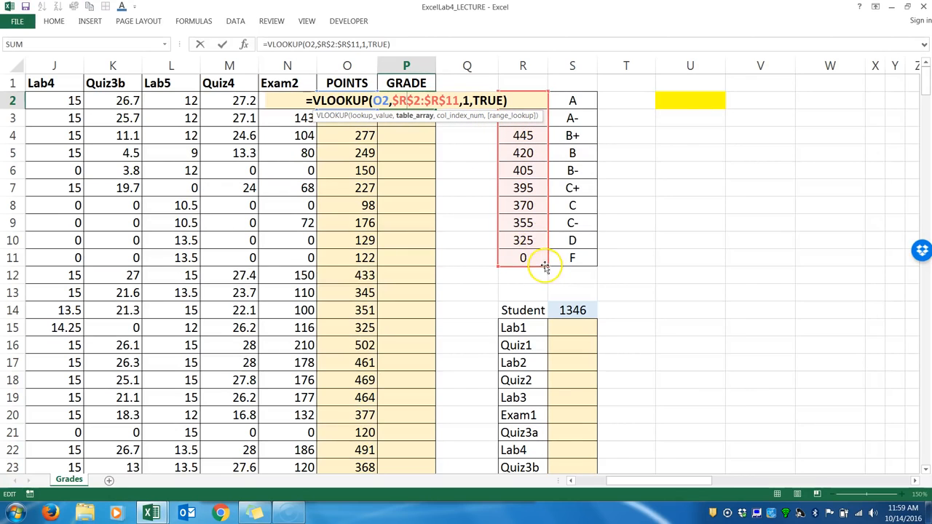
pyautogui.moveTo(546, 266); pyautogui.dragTo(588, 266)
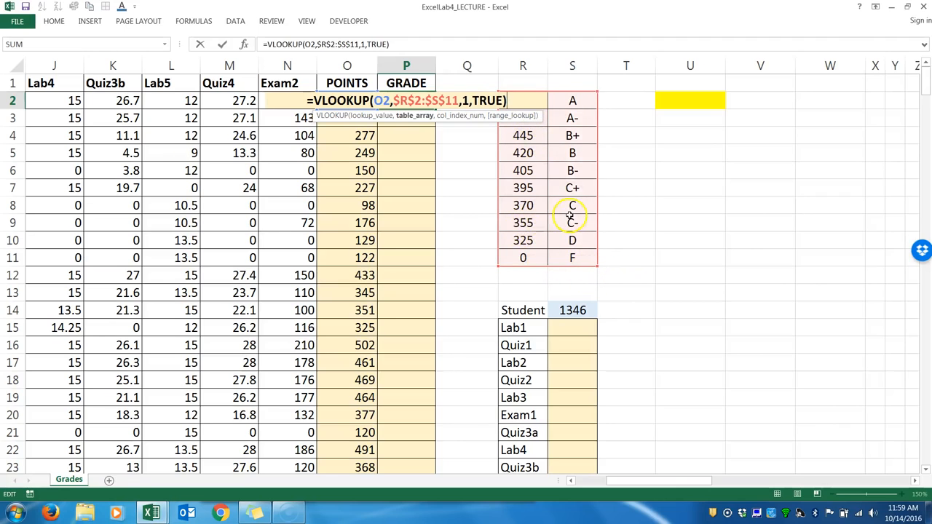
pyautogui.click(469, 100)
pyautogui.press('BackSpace')
pyautogui.write('2')
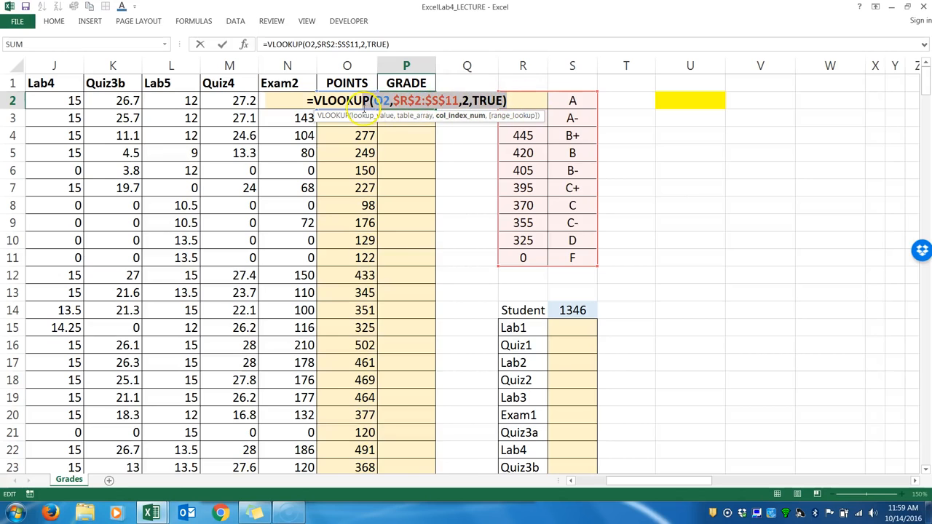
pyautogui.moveTo(314, 102); pyautogui.dragTo(393, 106)
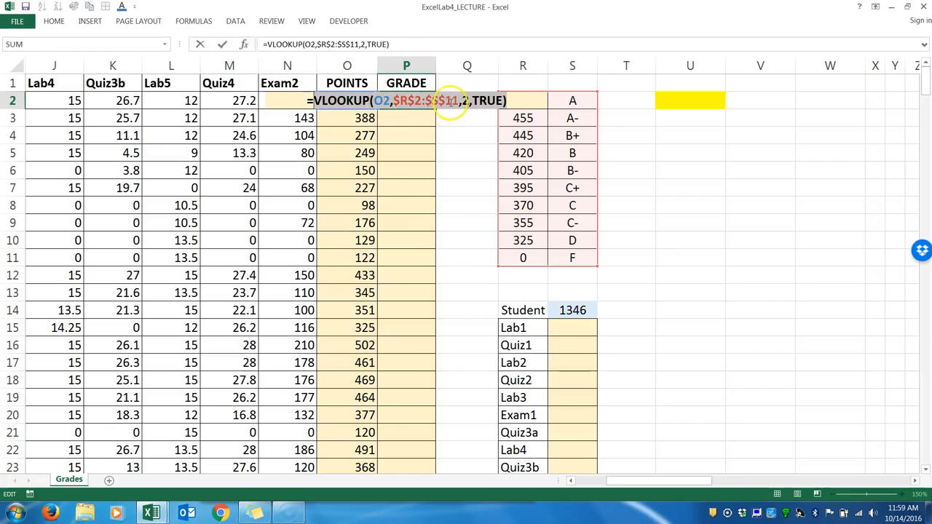
pyautogui.press('Return')
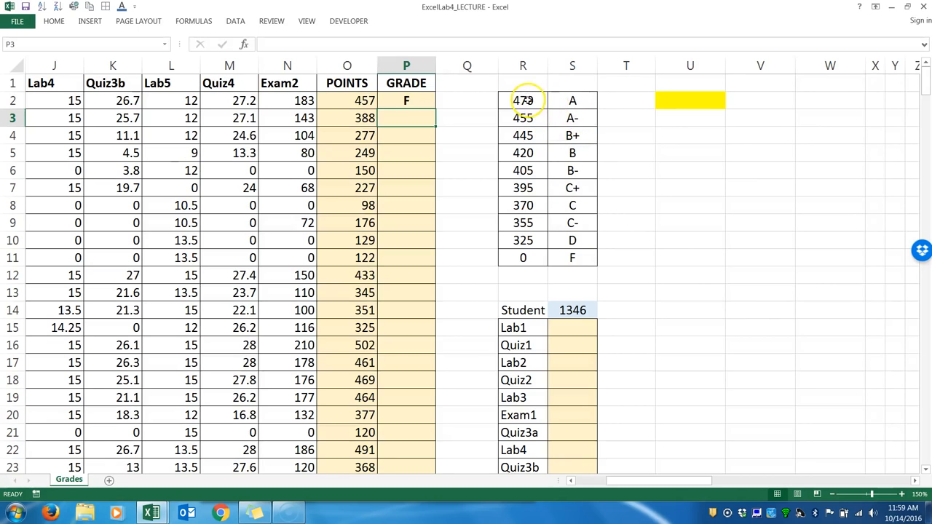
# Try to sort the grading scale by its point cutoffs from smallest to largest, and undo the sort.
pyautogui.moveTo(526, 100); pyautogui.dragTo(529, 259)
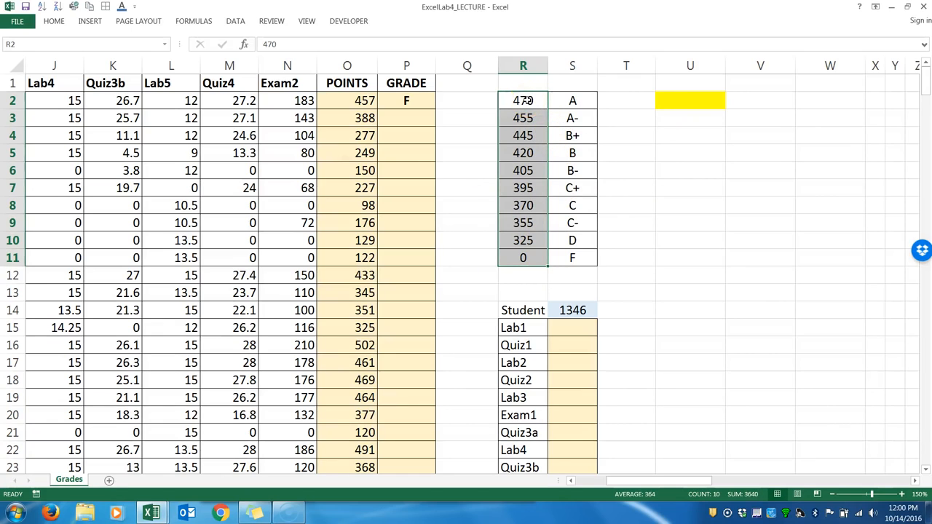
pyautogui.click(527, 100)
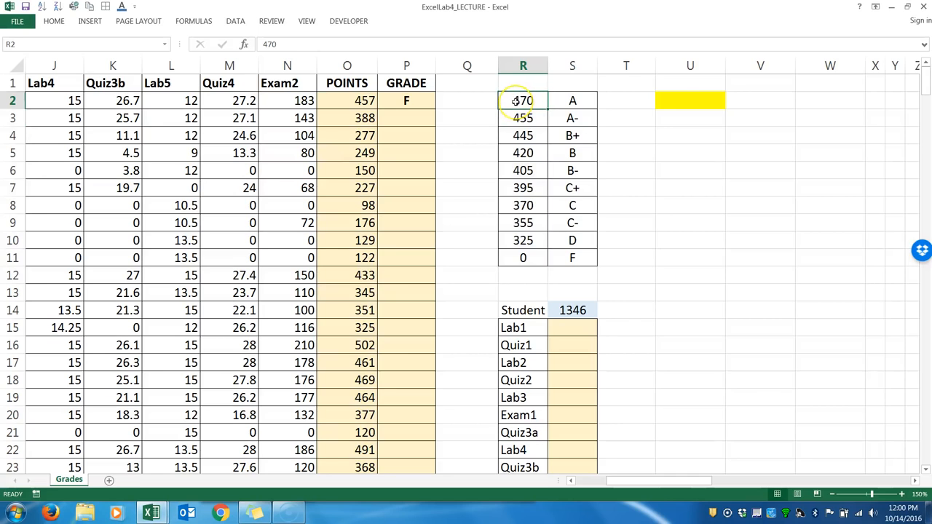
pyautogui.rightClick(514, 101)
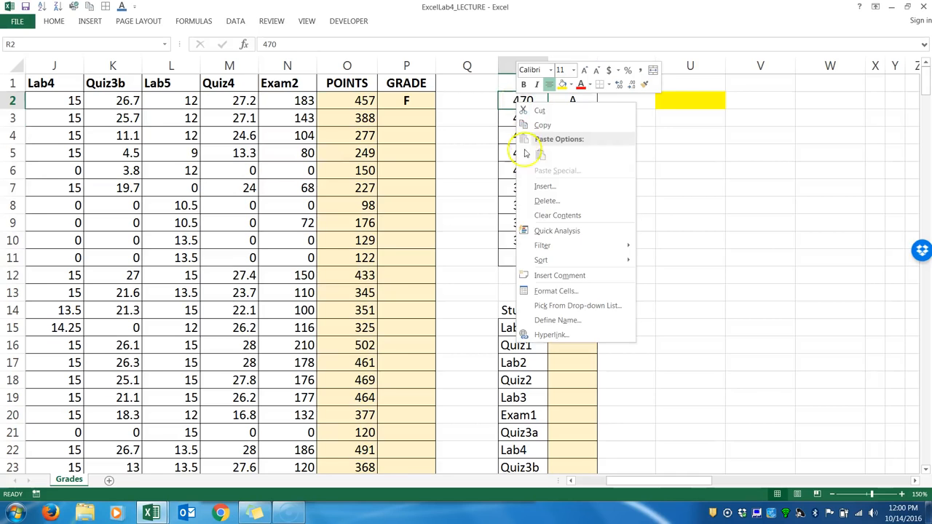
pyautogui.moveTo(541, 264)
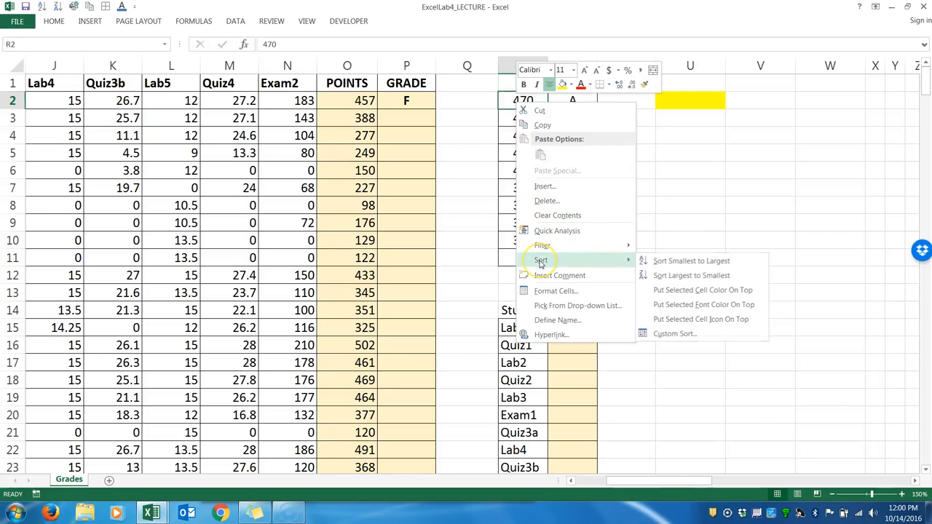
pyautogui.click(664, 263)
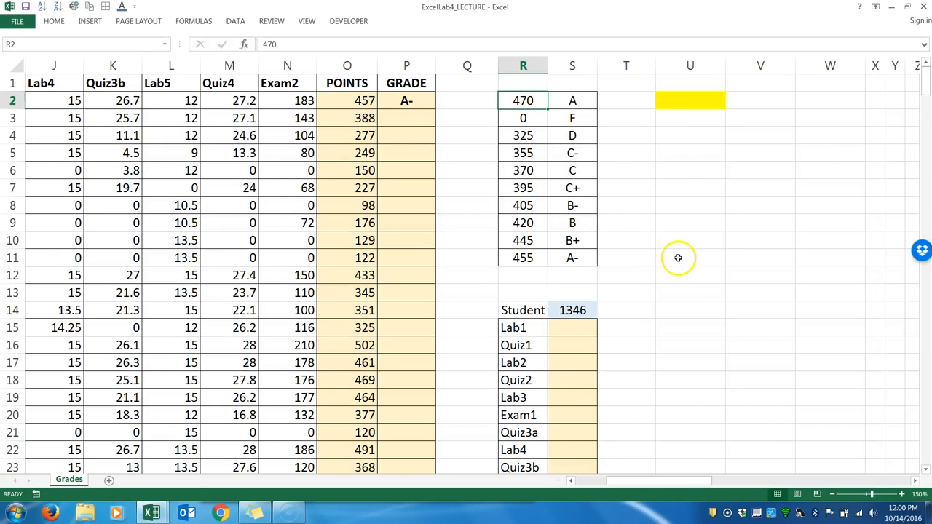
pyautogui.hotkey('ctrl', 'z')
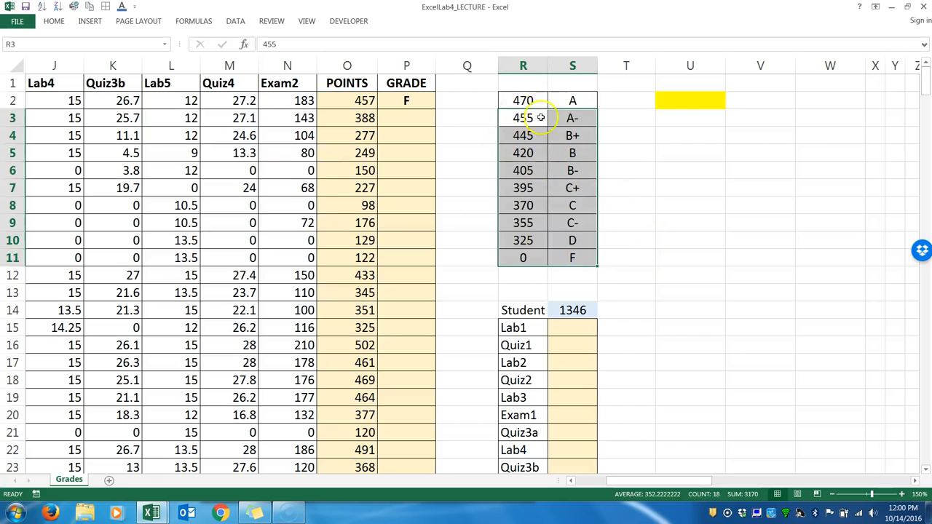
# Add the headers POINTS in R1 and GRADE in S1 above the grading scale.
pyautogui.click(514, 84)
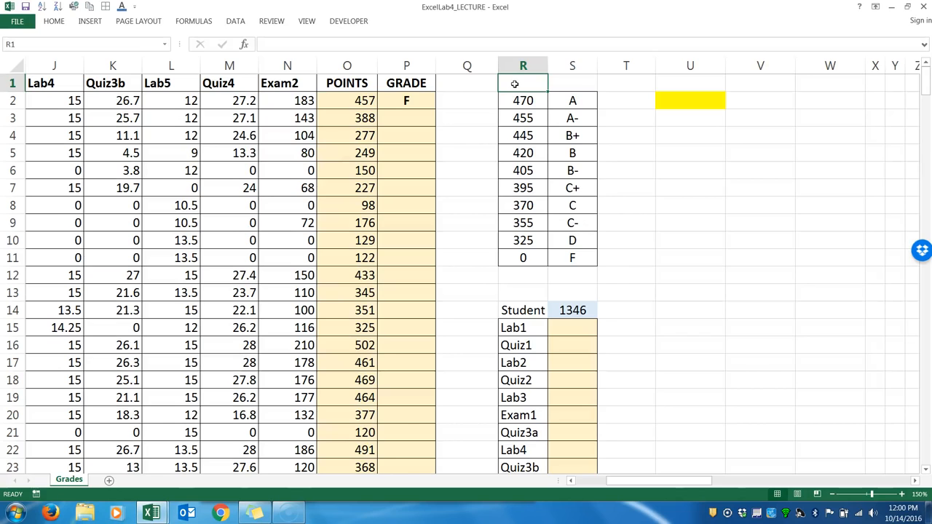
pyautogui.write('POINTS')
pyautogui.click(568, 85)
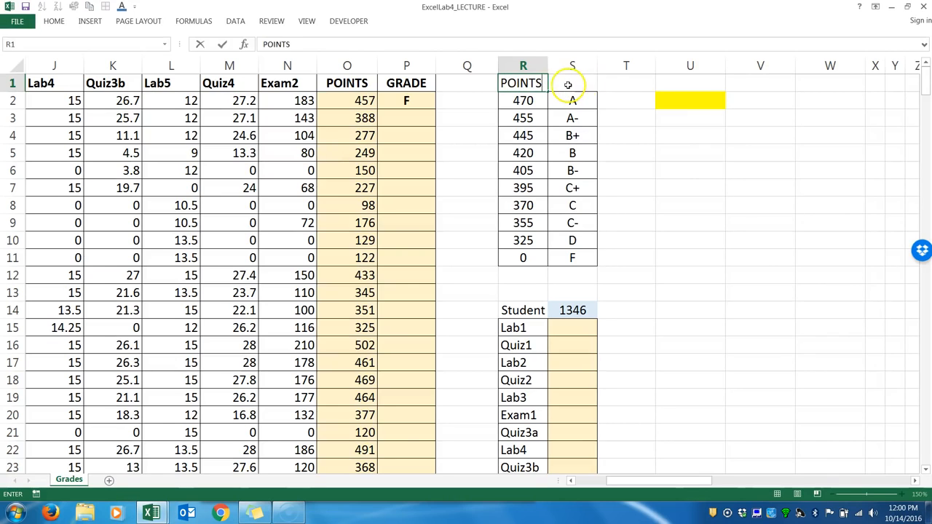
pyautogui.write('GRADE')
pyautogui.press('Return')
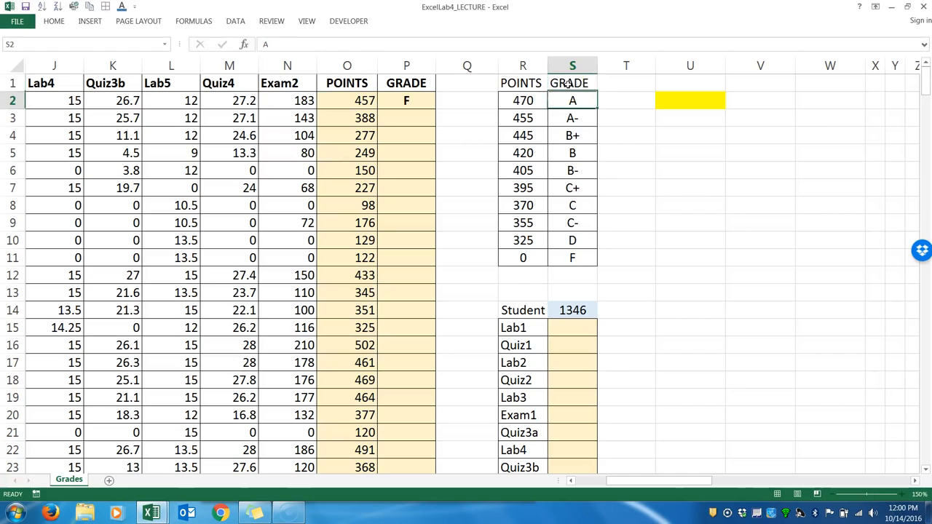
# Apply a filter to the grading scale R1:S11 and sort it by POINTS from smallest to largest.
pyautogui.moveTo(526, 85); pyautogui.dragTo(568, 255)
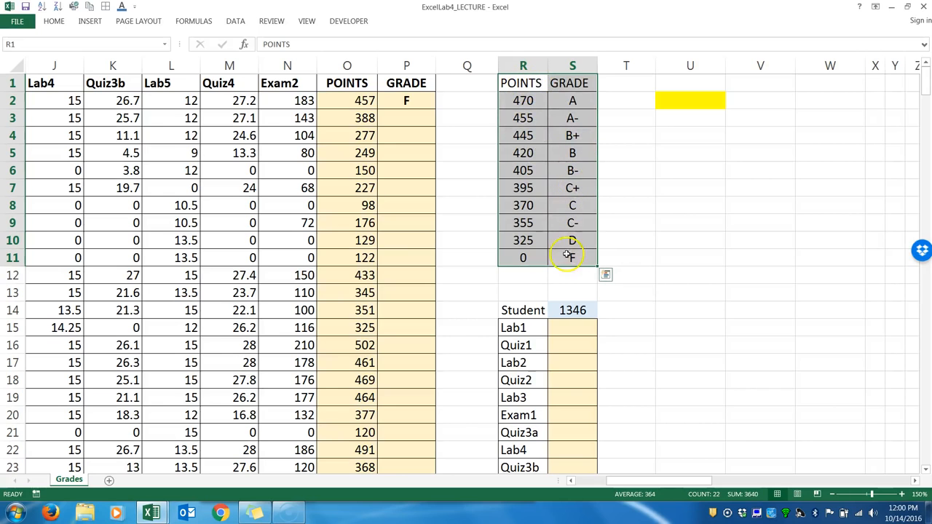
pyautogui.click(237, 22)
pyautogui.click(303, 45)
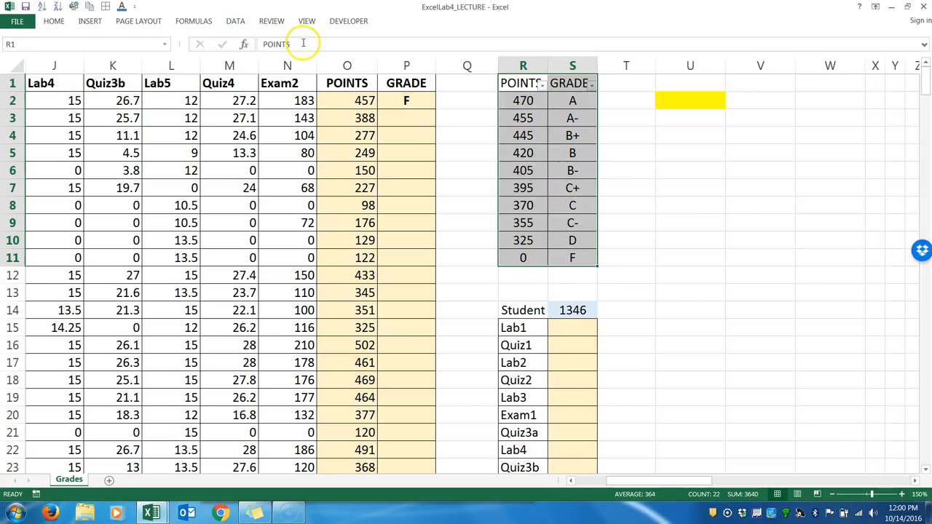
pyautogui.click(519, 85)
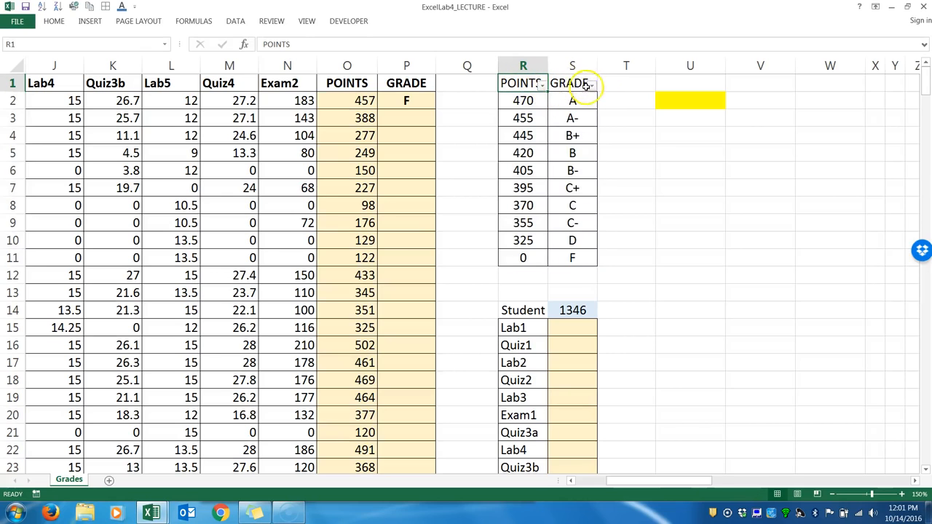
pyautogui.click(542, 86)
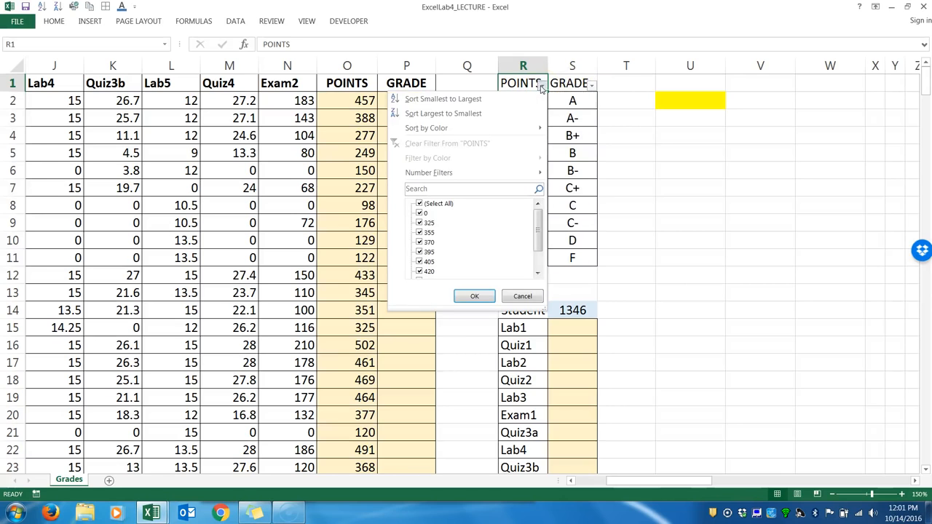
pyautogui.click(516, 98)
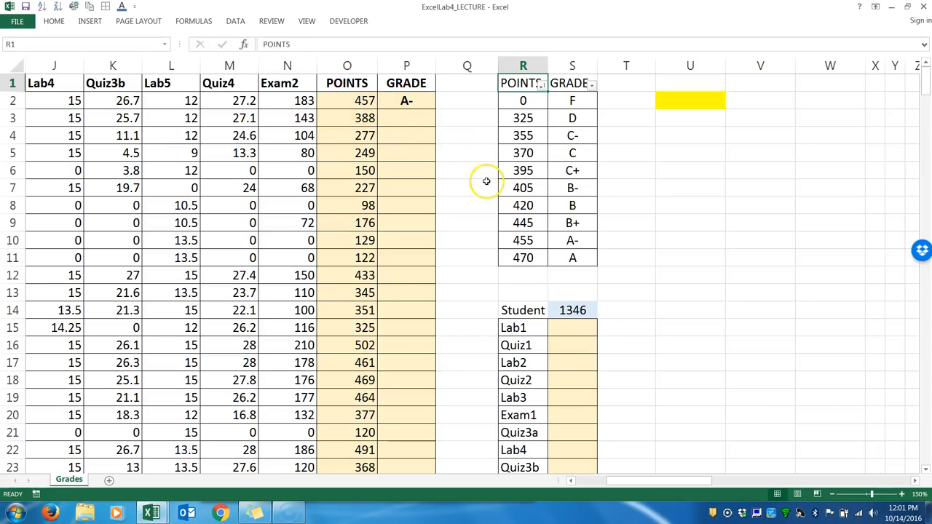
# Review the VLOOKUP formula in P2 and fill it down the whole GRADE column.
pyautogui.doubleClick(406, 102)
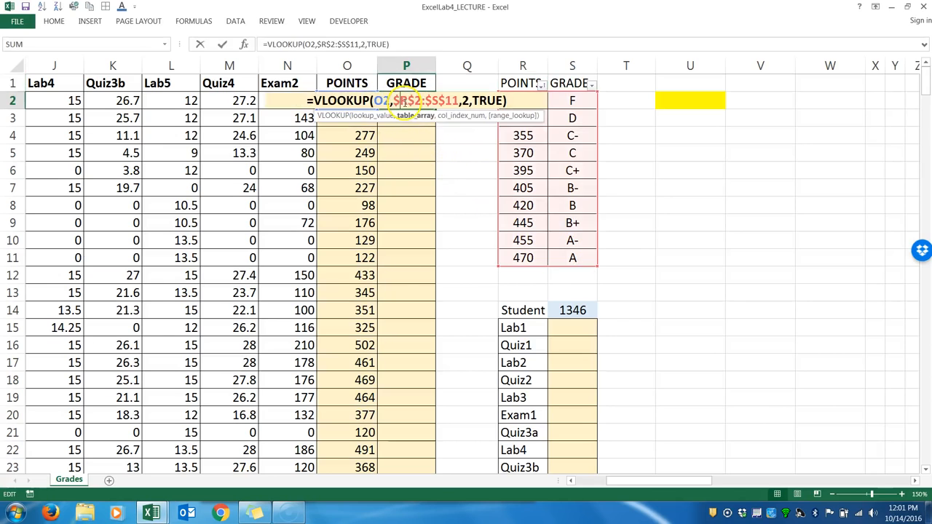
pyautogui.doubleClick(380, 101)
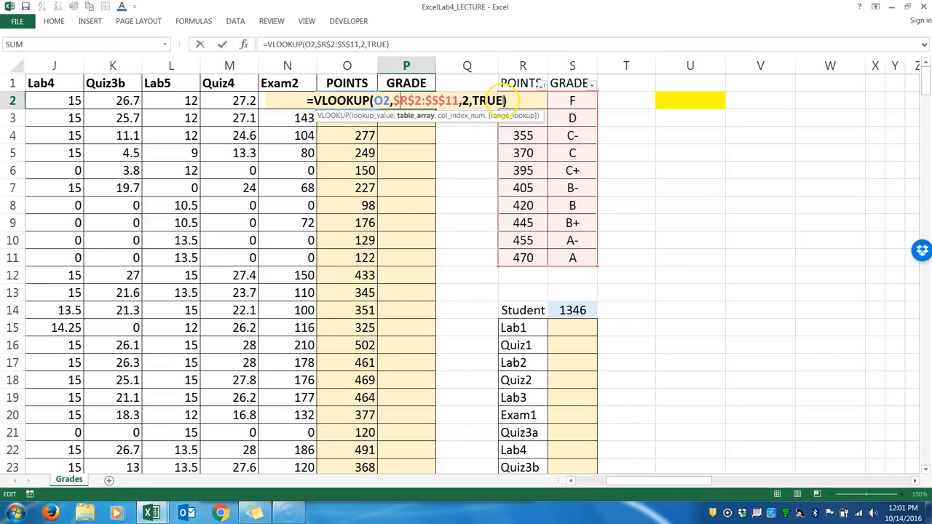
pyautogui.press('Return')
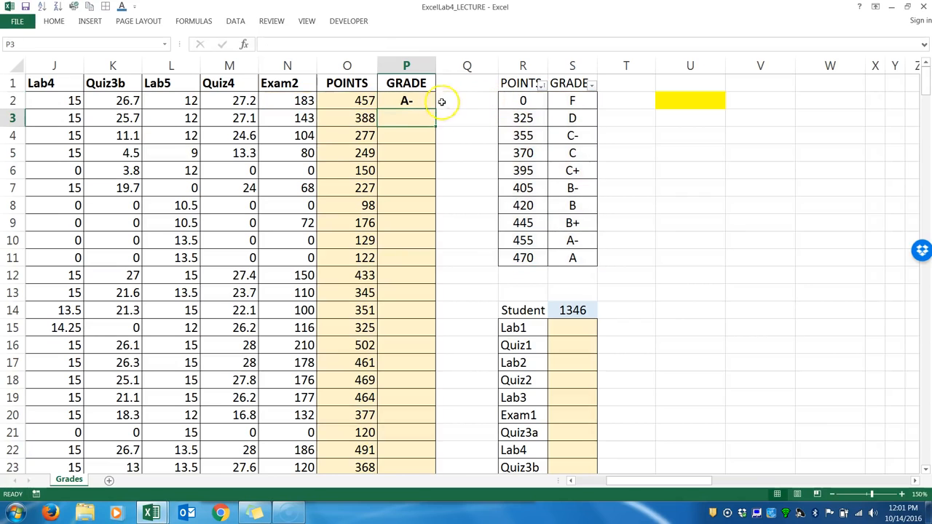
pyautogui.click(416, 101)
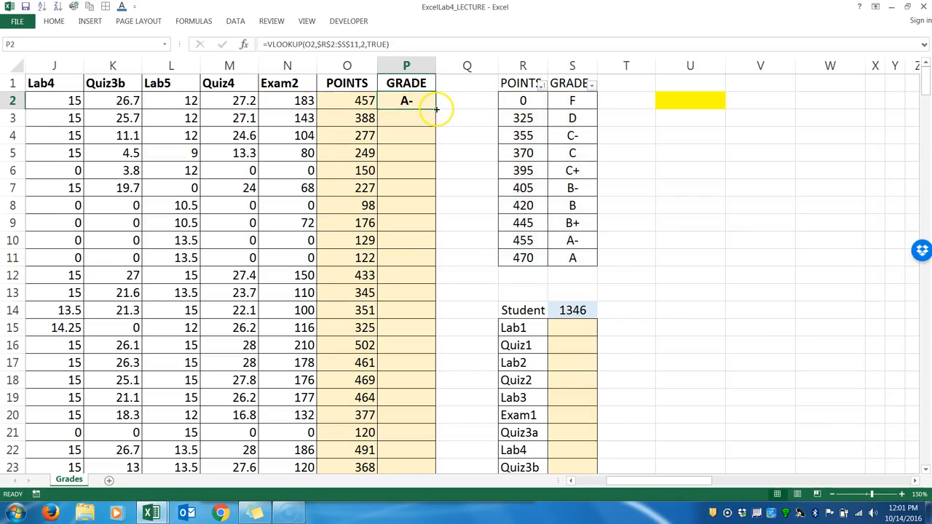
pyautogui.doubleClick(435, 109)
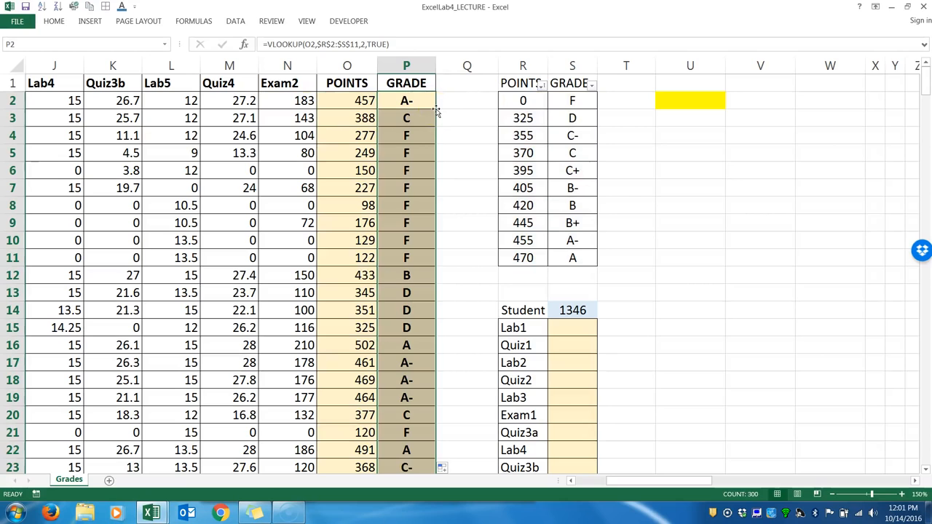
# Check the row 3 grade by comparing its points with the cutoffs in the grading scale one by one.
pyautogui.click(364, 118)
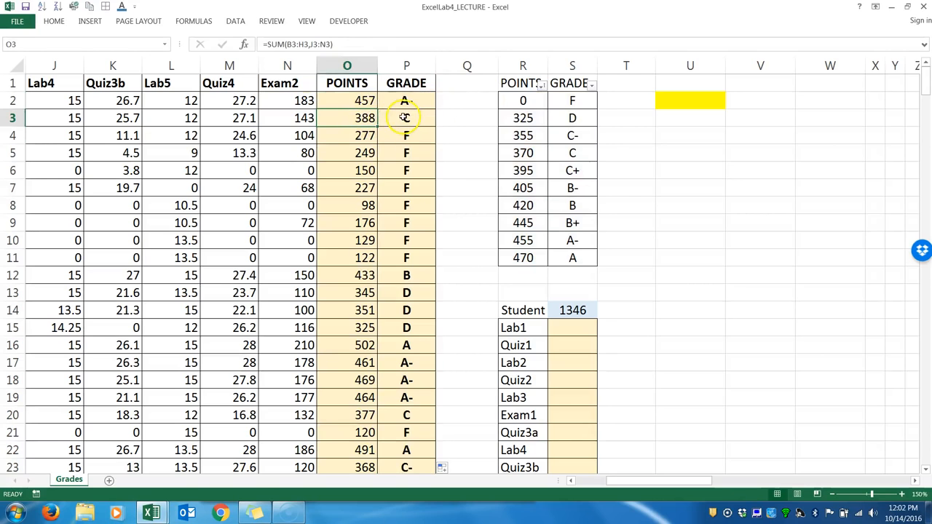
pyautogui.click(404, 117)
pyautogui.click(364, 118)
pyautogui.click(403, 117)
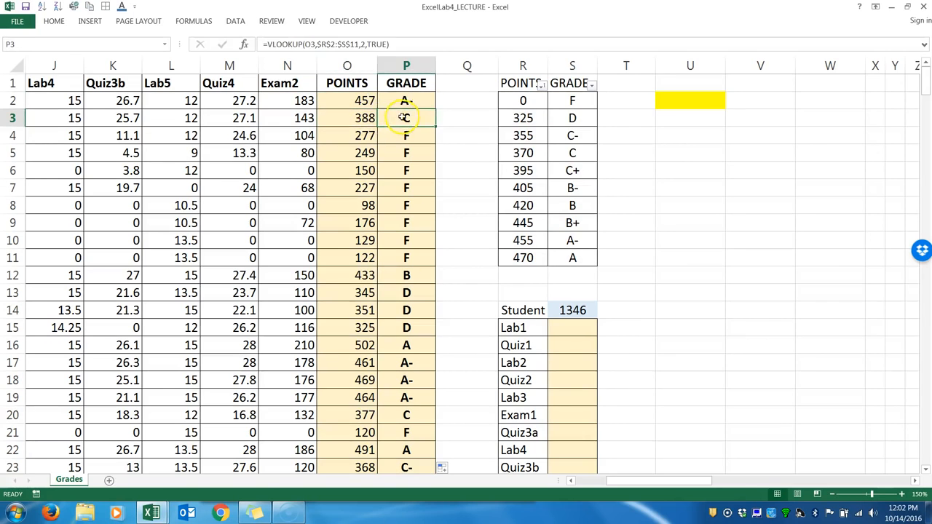
pyautogui.click(522, 101)
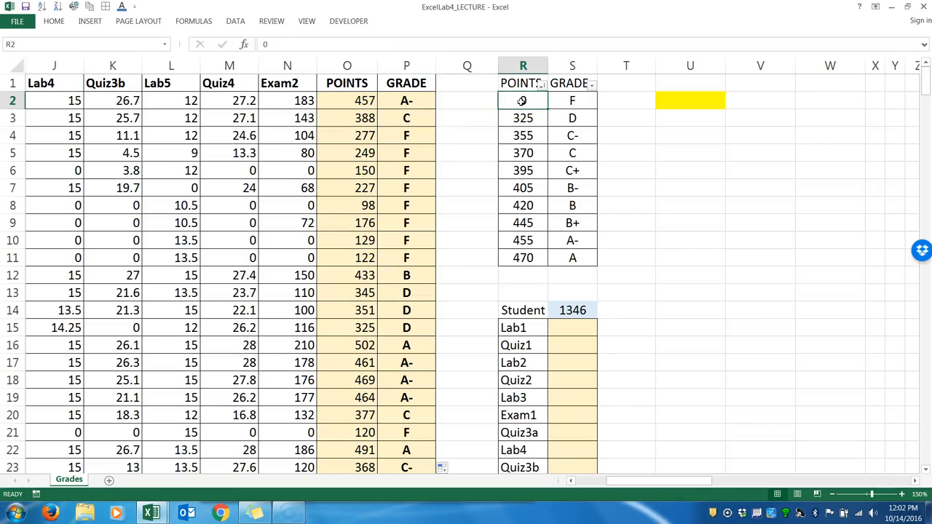
pyautogui.moveTo(522, 101); pyautogui.dragTo(523, 204)
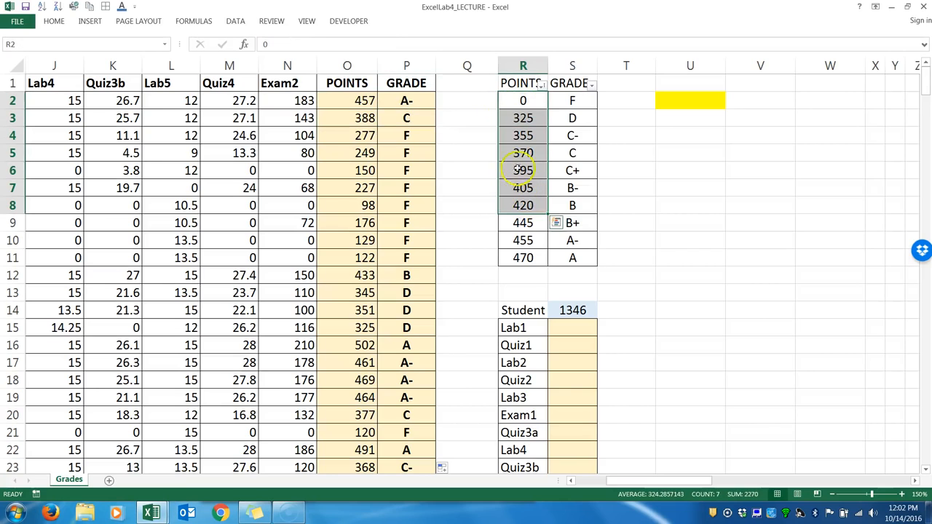
pyautogui.click(522, 101)
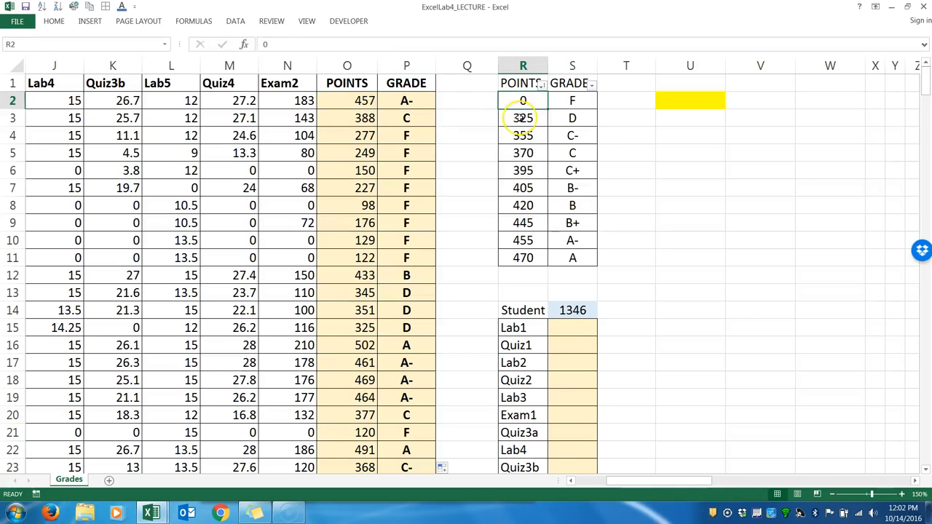
pyautogui.click(522, 118)
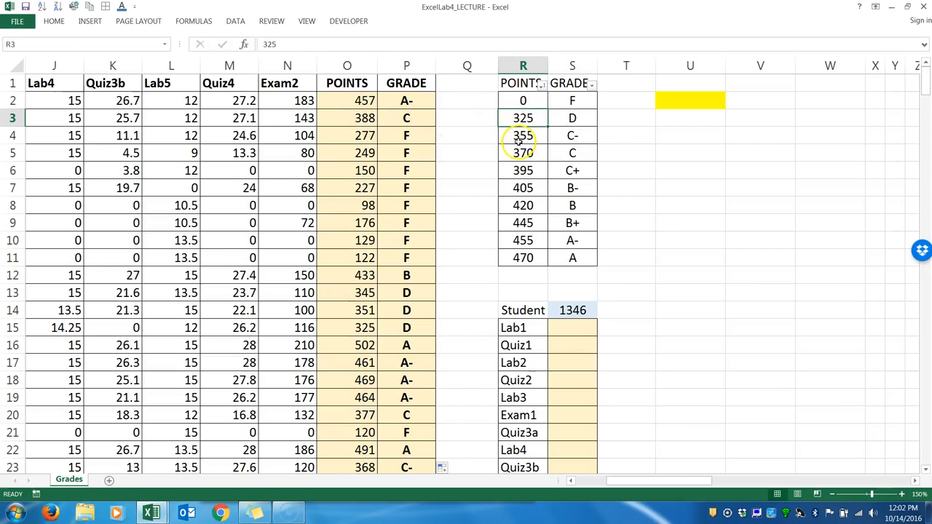
pyautogui.click(518, 140)
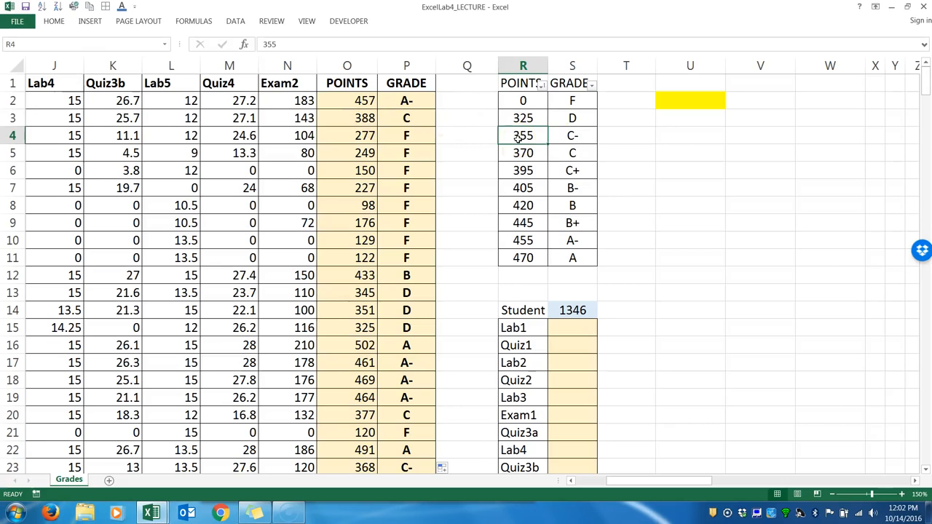
pyautogui.click(517, 153)
pyautogui.click(522, 152)
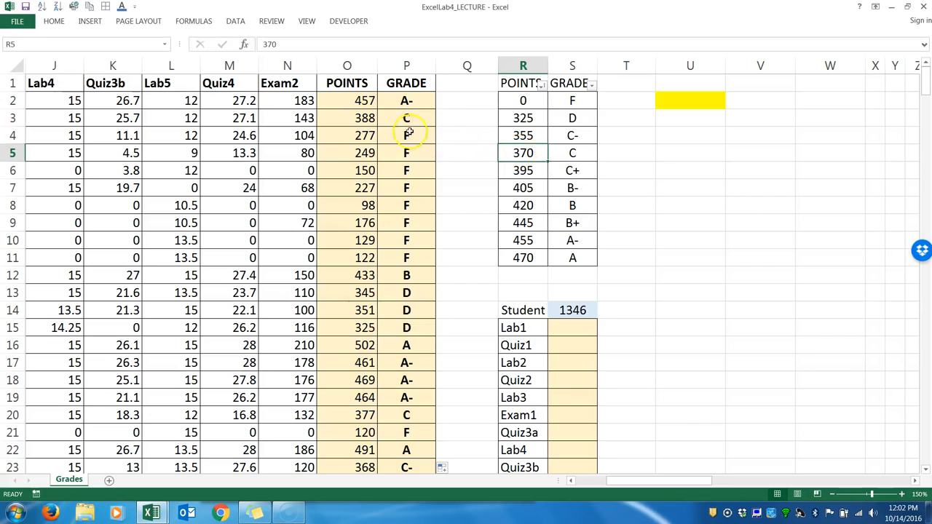
pyautogui.click(524, 171)
pyautogui.click(537, 171)
pyautogui.moveTo(525, 152); pyautogui.dragTo(571, 158)
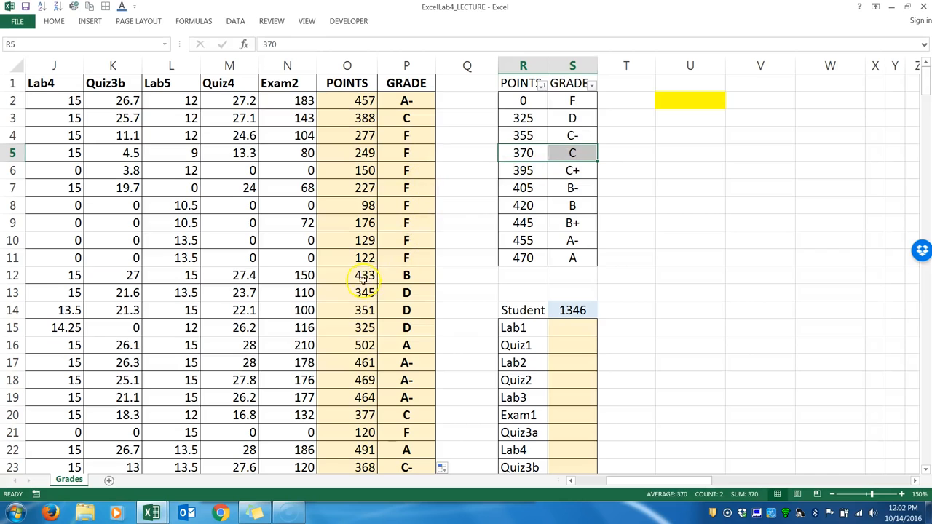
# Check the row 12 grade by tracing its points through the cutoffs in R2:R9.
pyautogui.moveTo(362, 275); pyautogui.dragTo(412, 275)
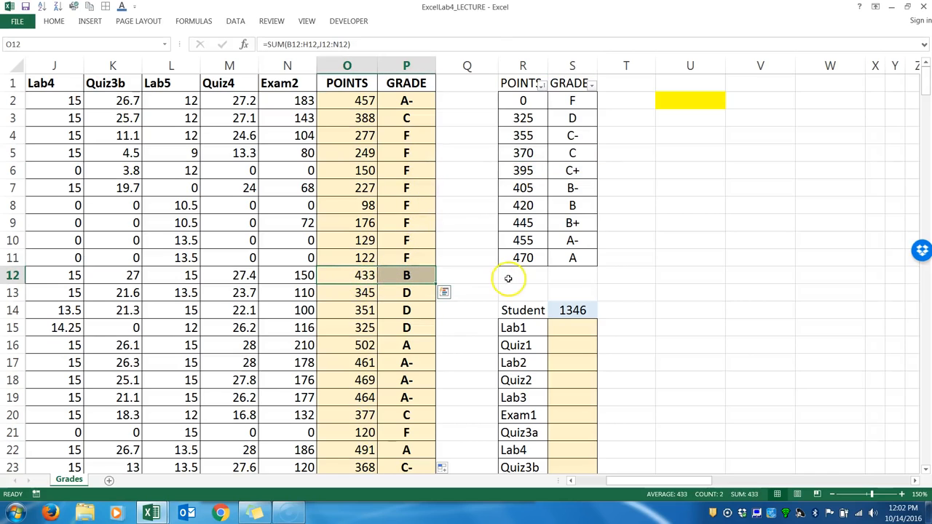
pyautogui.click(522, 102)
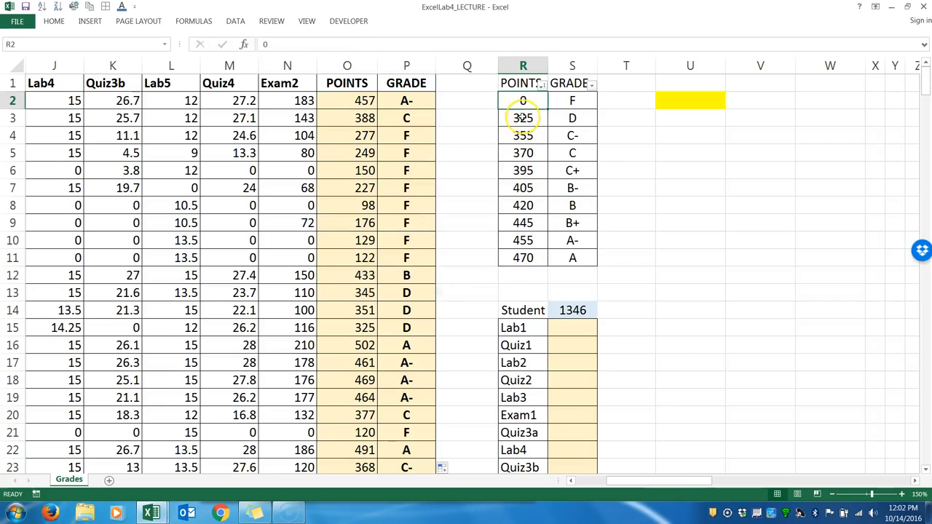
pyautogui.click(523, 118)
pyautogui.click(523, 136)
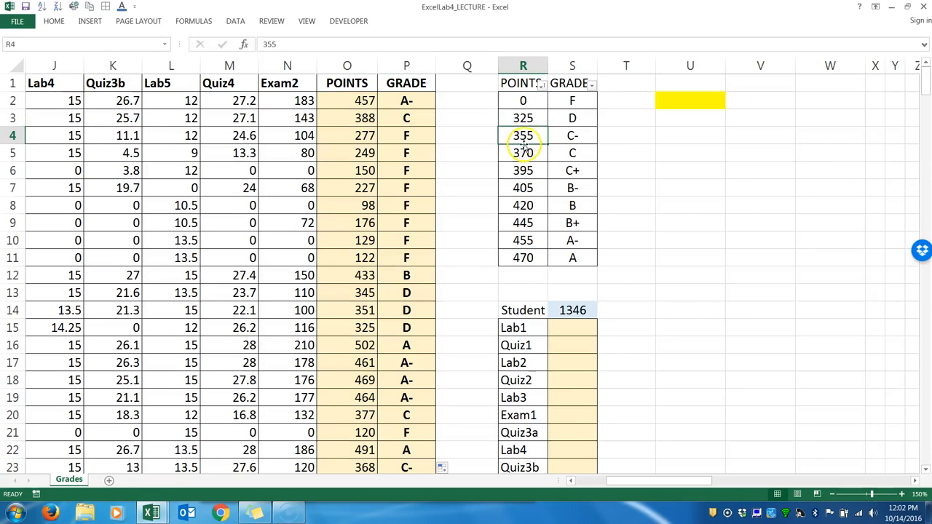
pyautogui.click(523, 153)
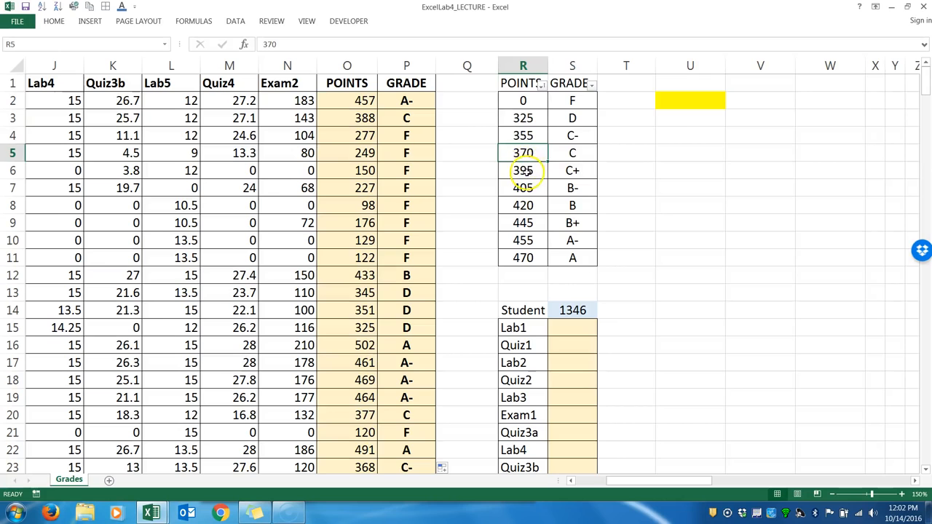
pyautogui.click(524, 172)
pyautogui.click(523, 188)
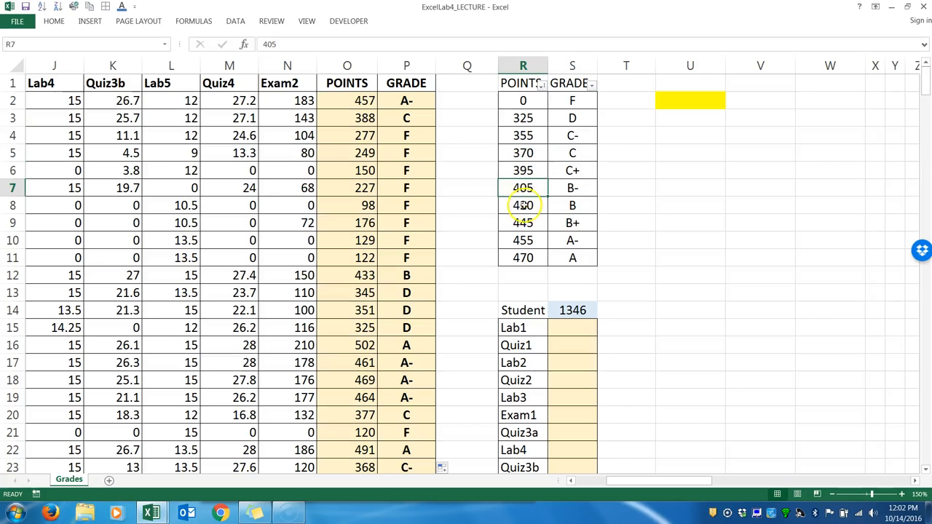
pyautogui.click(524, 206)
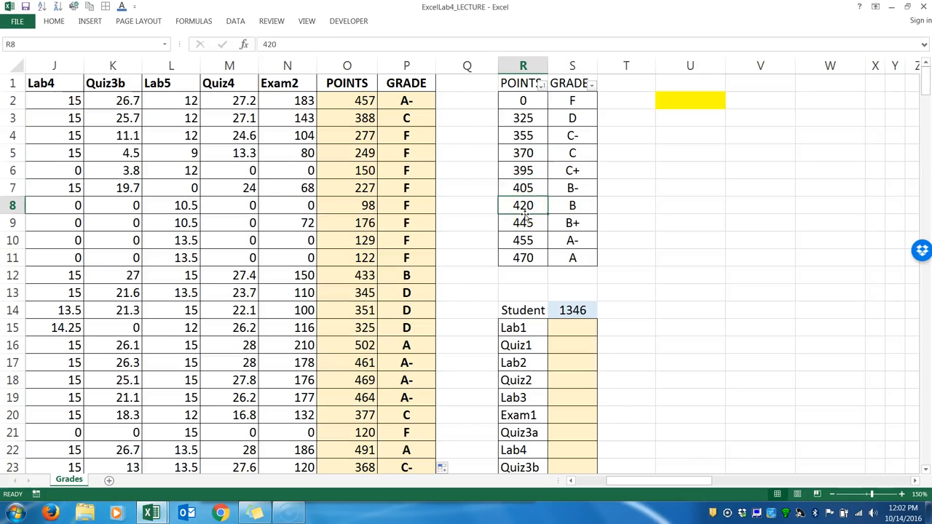
pyautogui.click(524, 222)
pyautogui.click(531, 224)
pyautogui.click(524, 206)
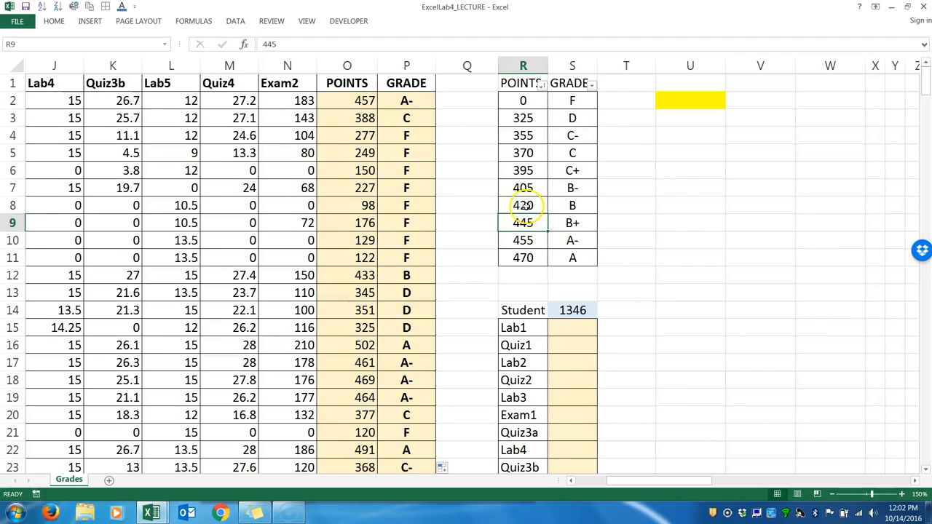
# Match the row 12 points with the 420 cutoff and its letter grade in R8:S8.
pyautogui.moveTo(528, 207); pyautogui.dragTo(583, 207)
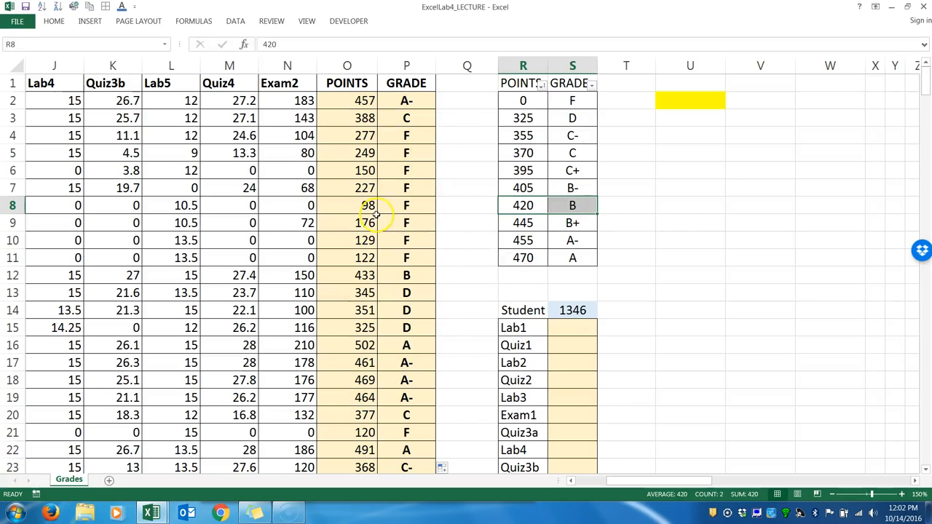
pyautogui.click(263, 202)
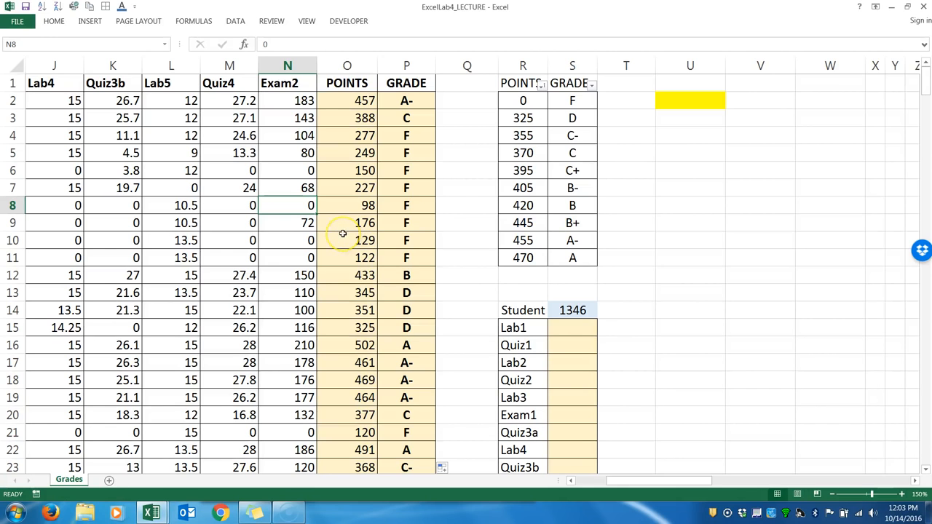
pyautogui.hotkey('ctrl', 't')
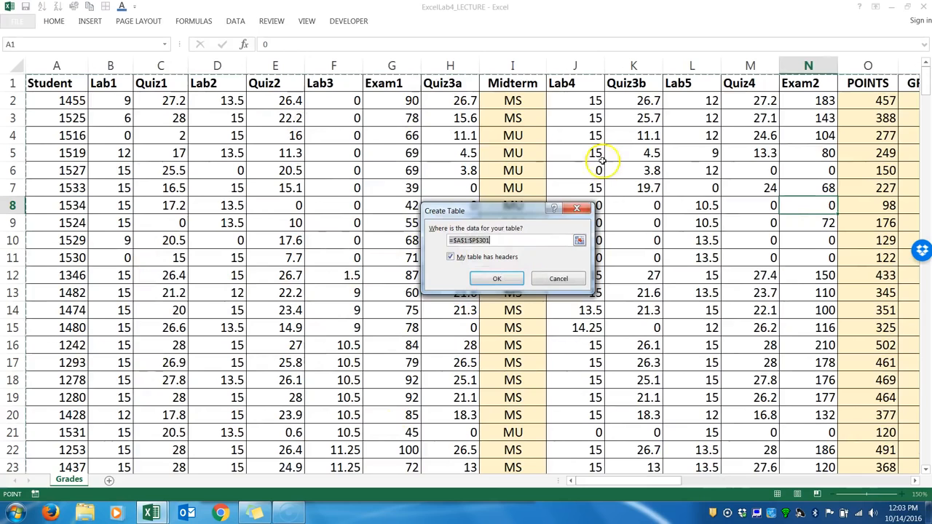
pyautogui.click(577, 209)
pyautogui.moveTo(570, 482); pyautogui.dragTo(621, 490)
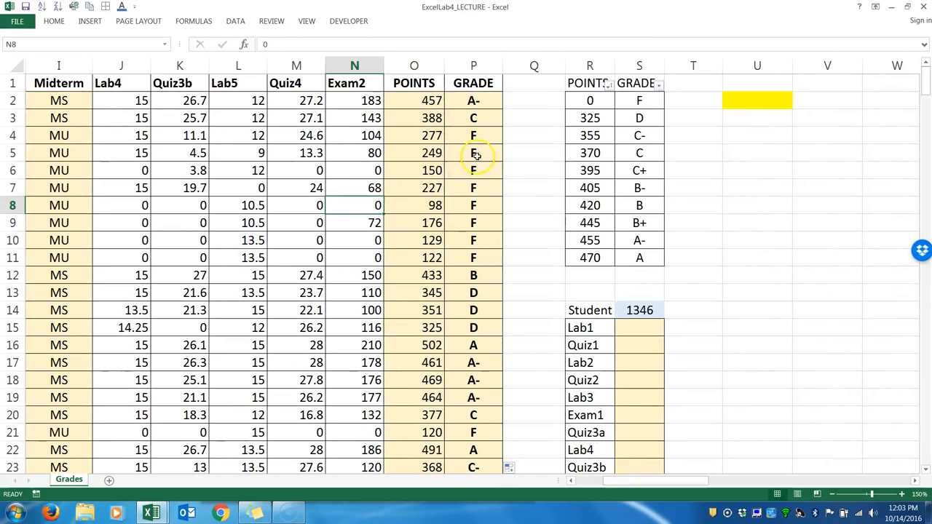
pyautogui.moveTo(630, 328); pyautogui.dragTo(631, 398)
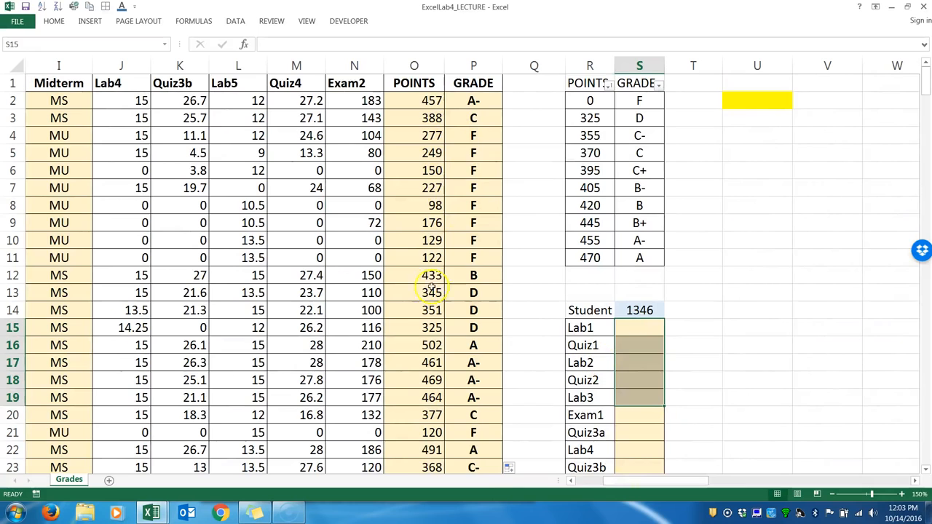
pyautogui.click(392, 265)
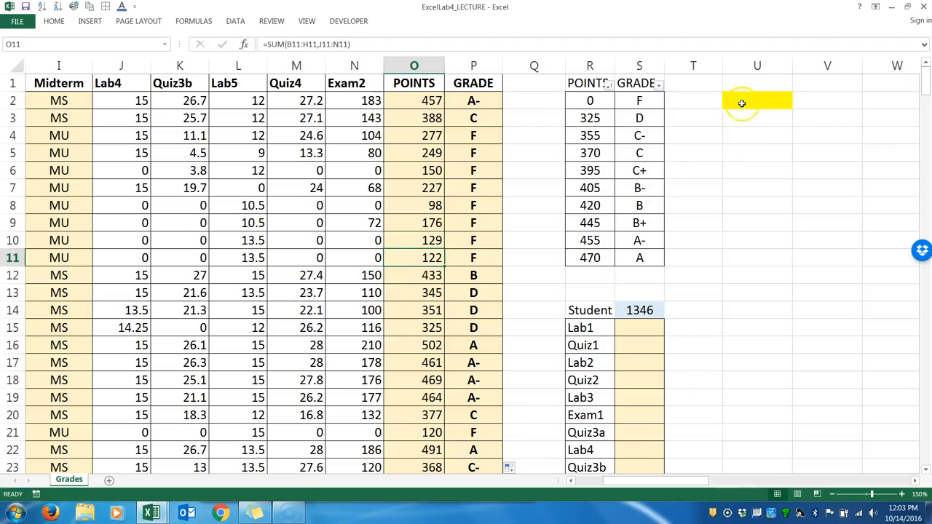
pyautogui.click(741, 103)
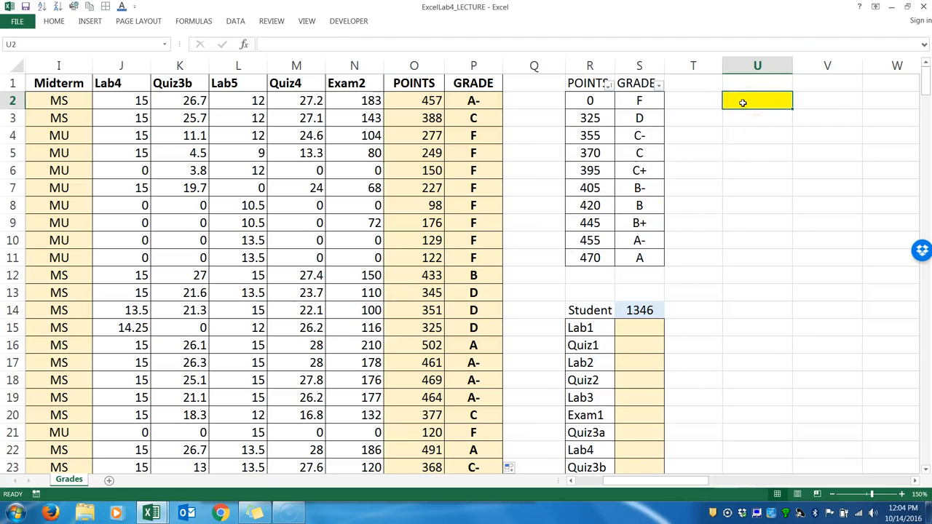
pyautogui.click(258, 275)
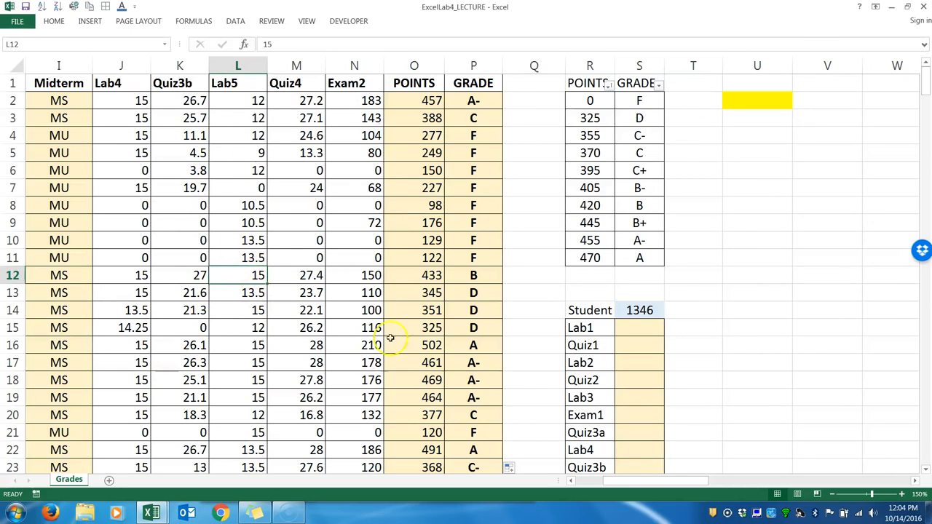
pyautogui.click(307, 228)
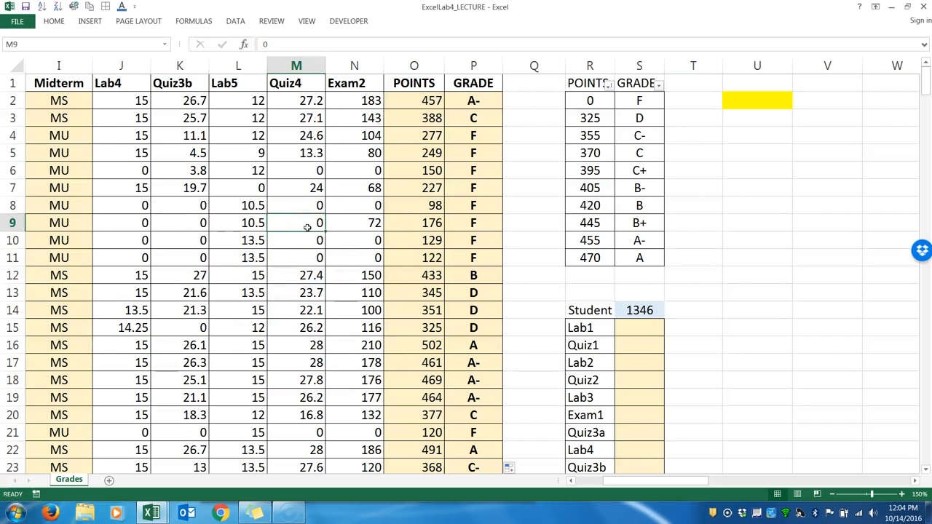
pyautogui.hotkey('alt', 'n')
pyautogui.press('v')
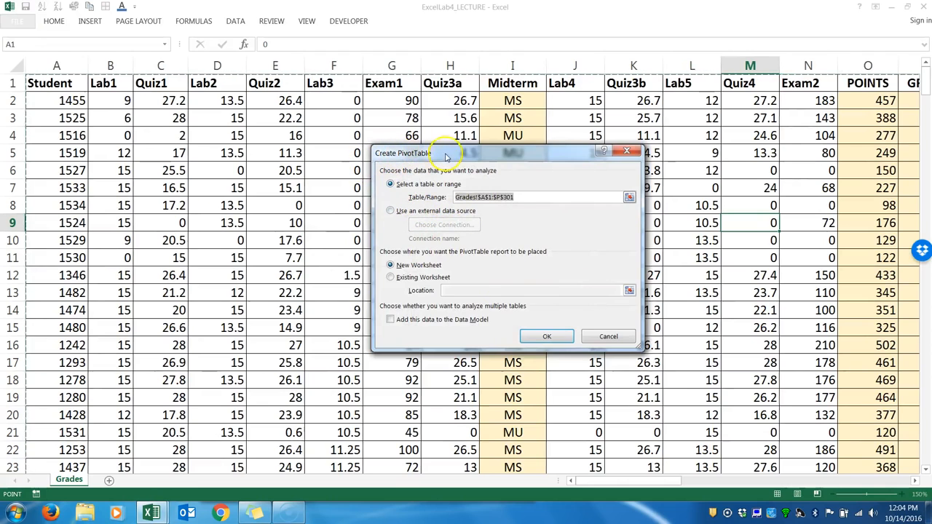
pyautogui.click(627, 151)
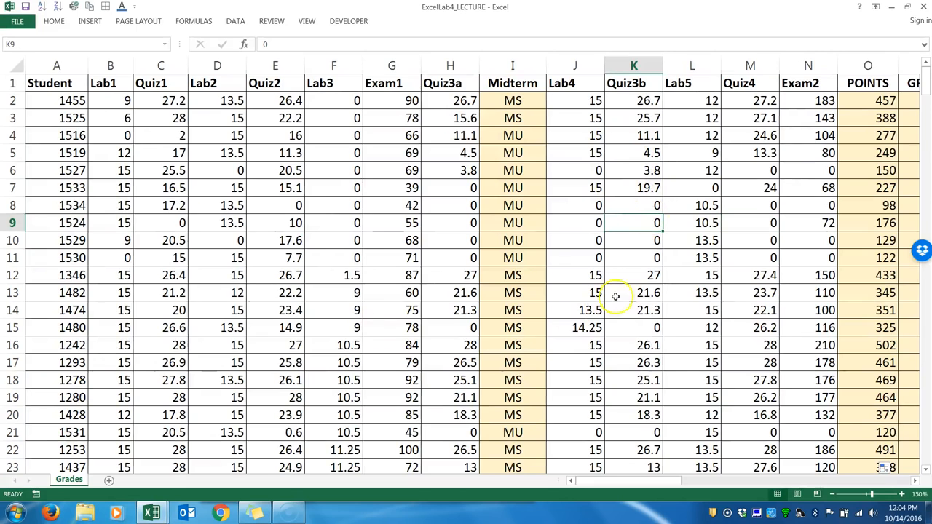
# Insert a PivotTable from Grades!$A$1:$P$301 and place it on the existing worksheet at cell U2.
pyautogui.click(89, 21)
pyautogui.click(22, 44)
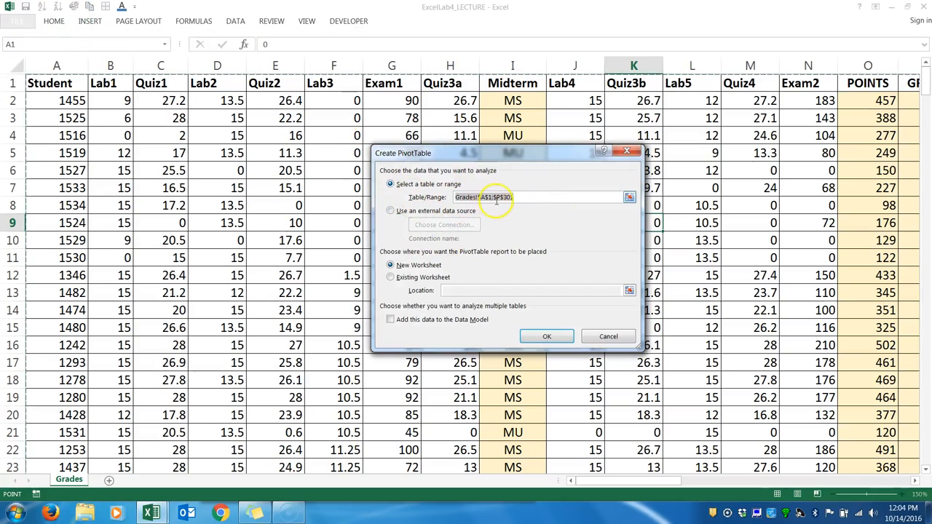
pyautogui.click(391, 278)
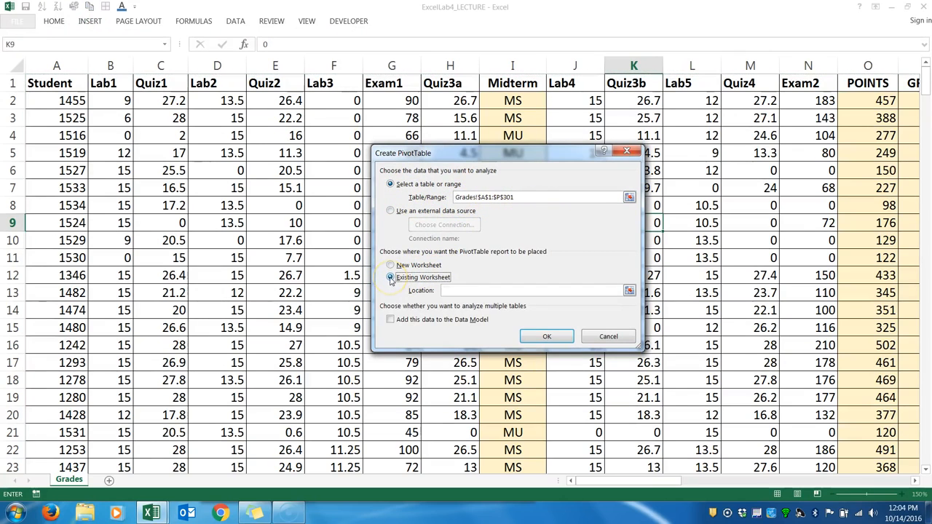
pyautogui.click(482, 291)
pyautogui.moveTo(599, 483); pyautogui.dragTo(620, 485)
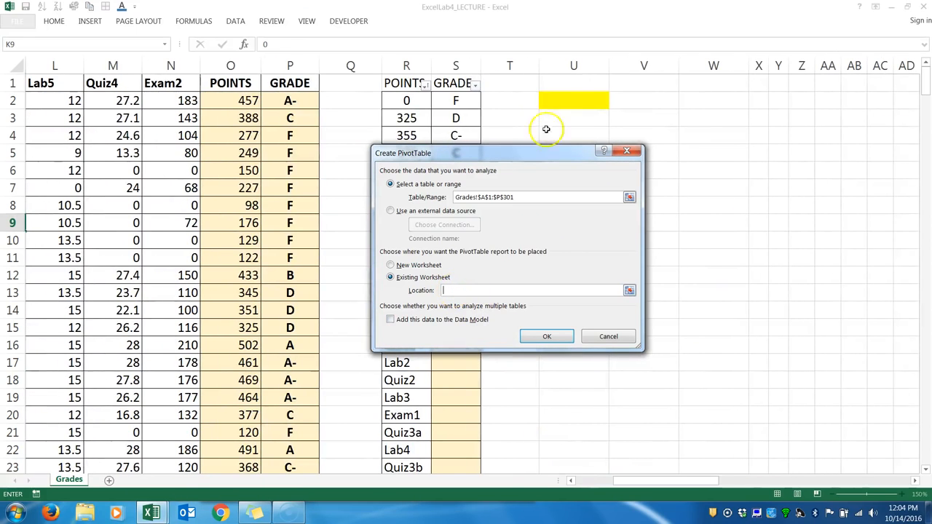
pyautogui.click(563, 99)
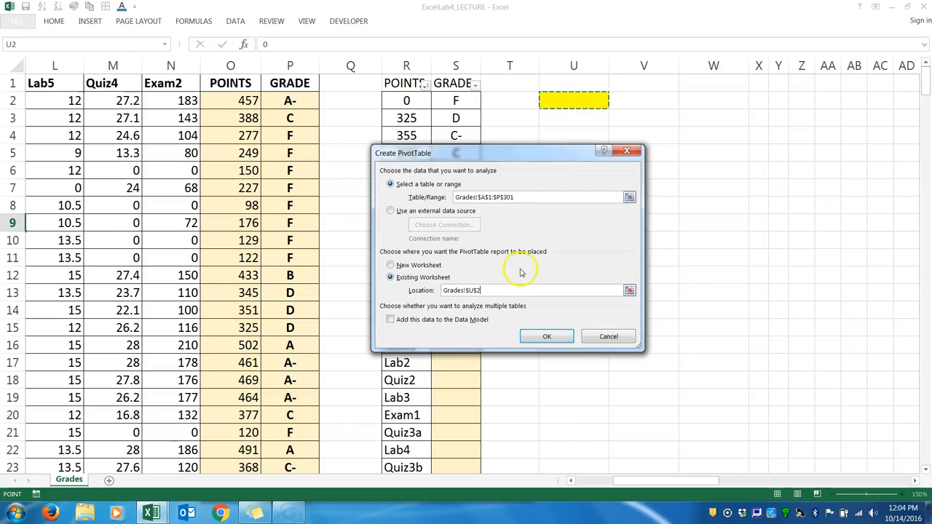
pyautogui.click(539, 337)
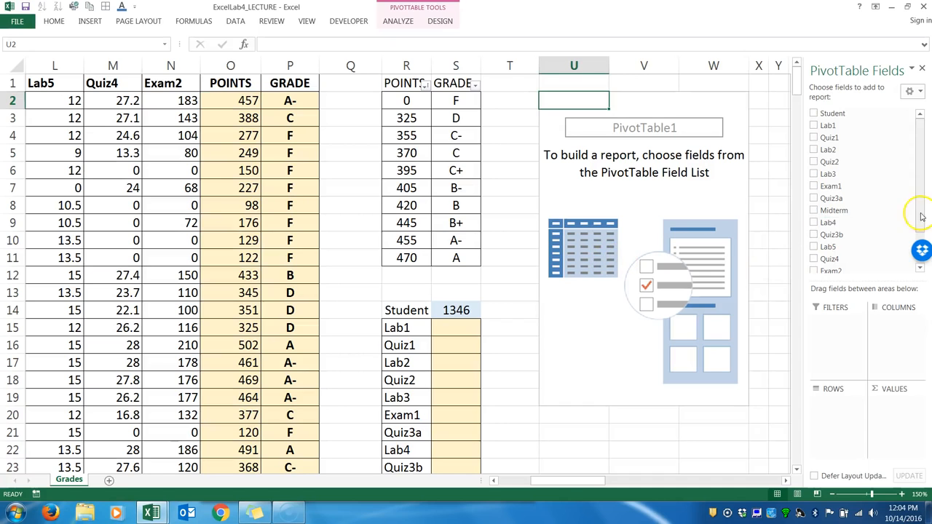
# Add the GRADE field to the PivotTable rows and also to its values as a count.
pyautogui.moveTo(917, 209); pyautogui.dragTo(921, 248)
pyautogui.moveTo(824, 250); pyautogui.dragTo(828, 424)
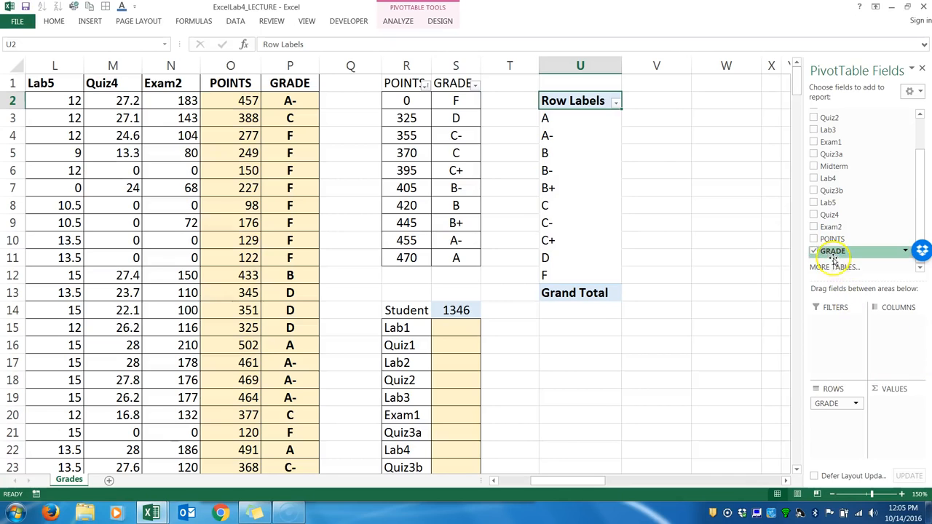
pyautogui.moveTo(830, 255); pyautogui.dragTo(897, 414)
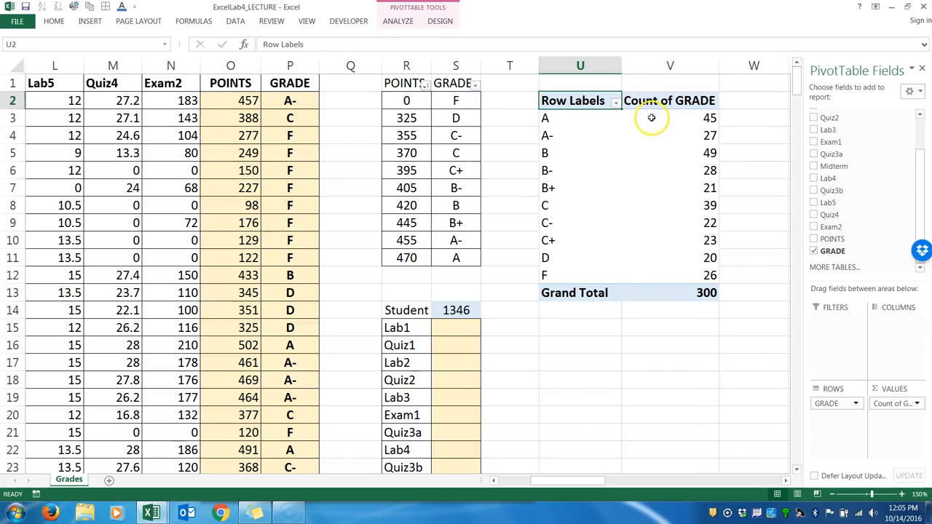
# Review the PivotTable counts for the A, A-, F and D grades.
pyautogui.click(707, 122)
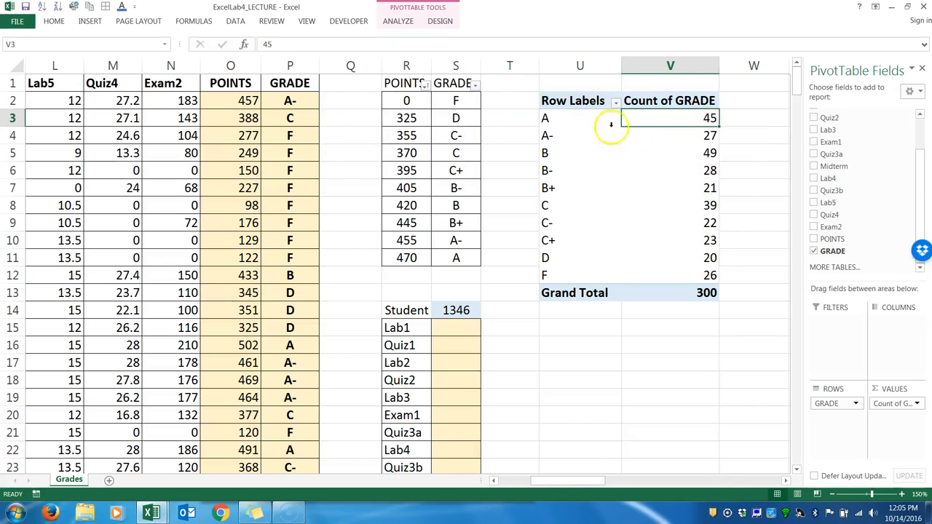
pyautogui.click(703, 138)
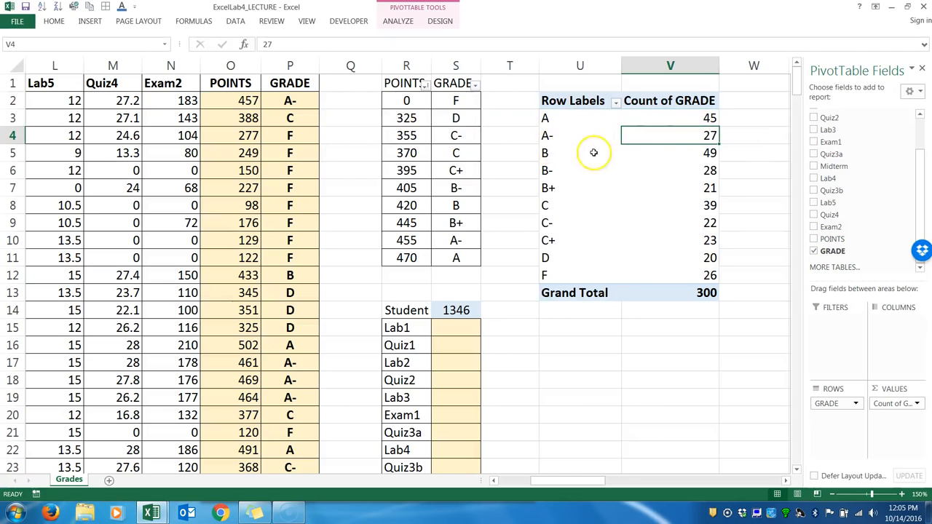
pyautogui.click(706, 274)
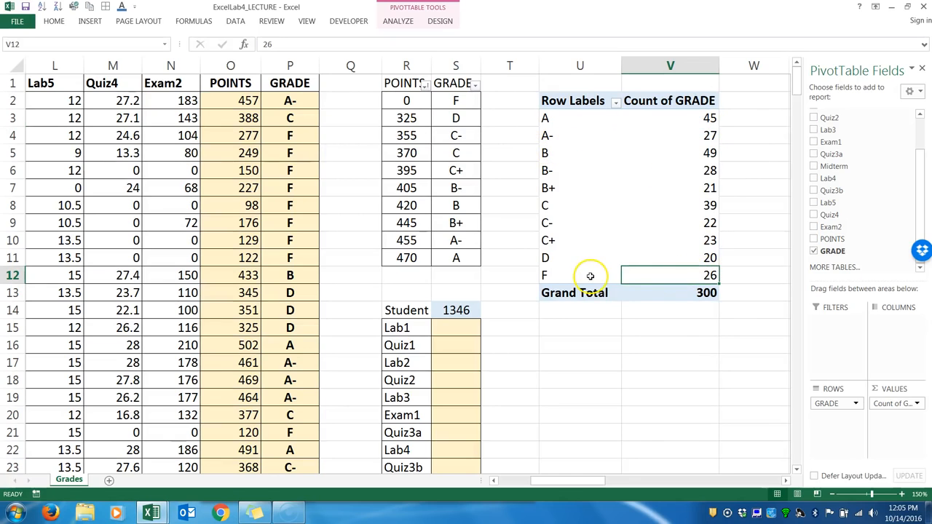
pyautogui.click(672, 258)
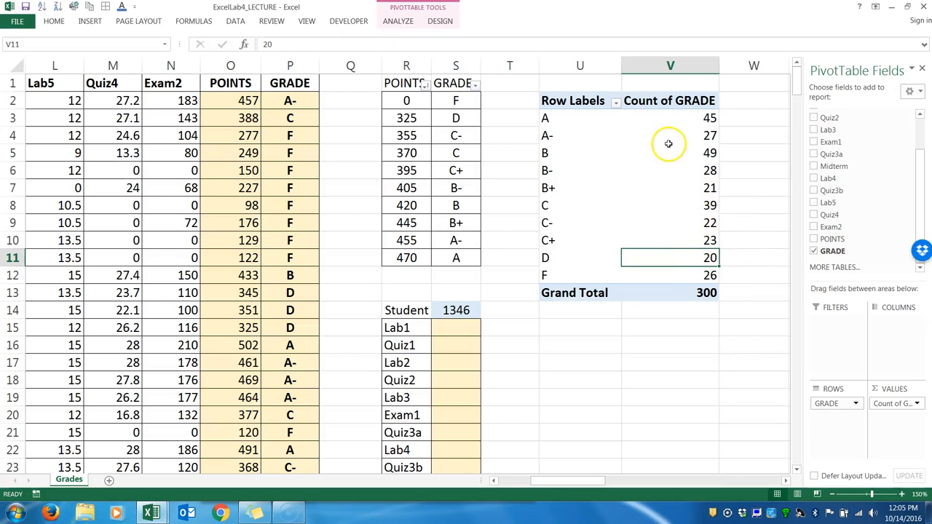
# Open the value field settings for Count of GRADE and set its custom name to Relative Freq (%).
pyautogui.click(650, 100)
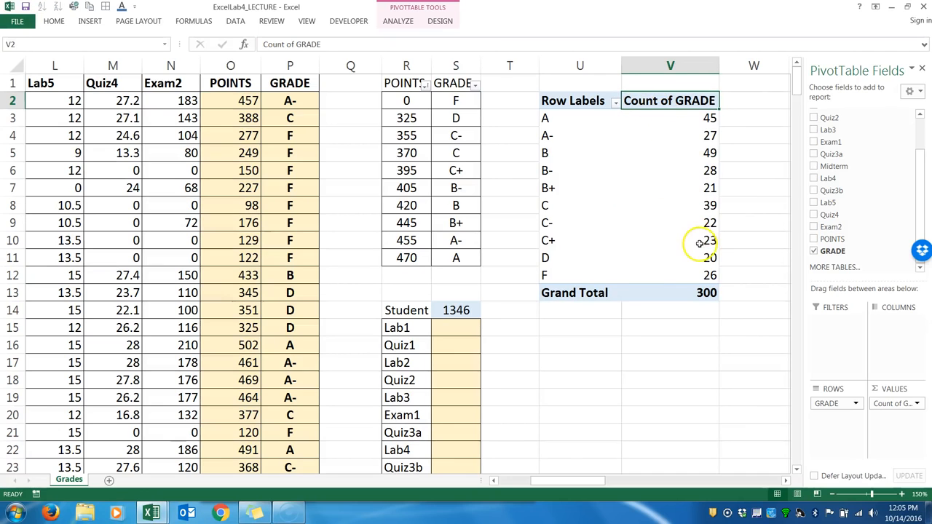
pyautogui.click(917, 404)
pyautogui.click(888, 392)
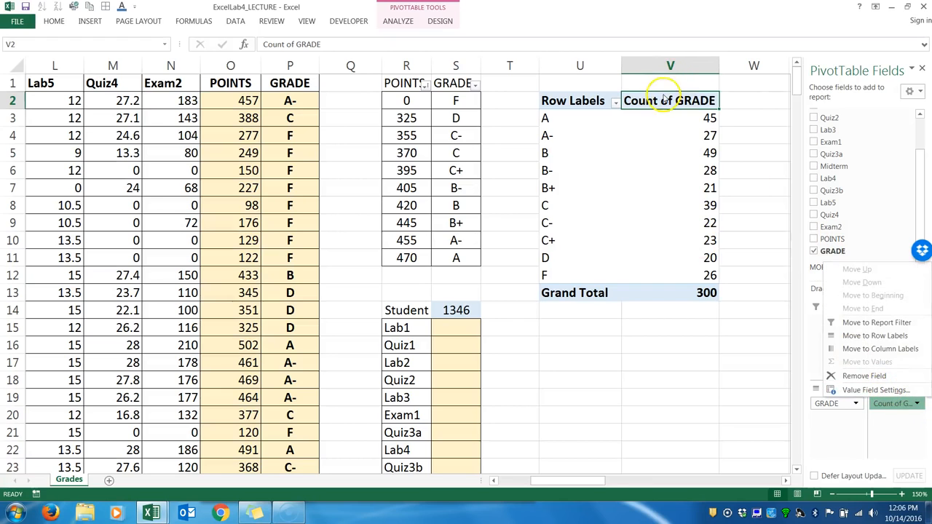
pyautogui.click(664, 98)
pyautogui.rightClick(665, 99)
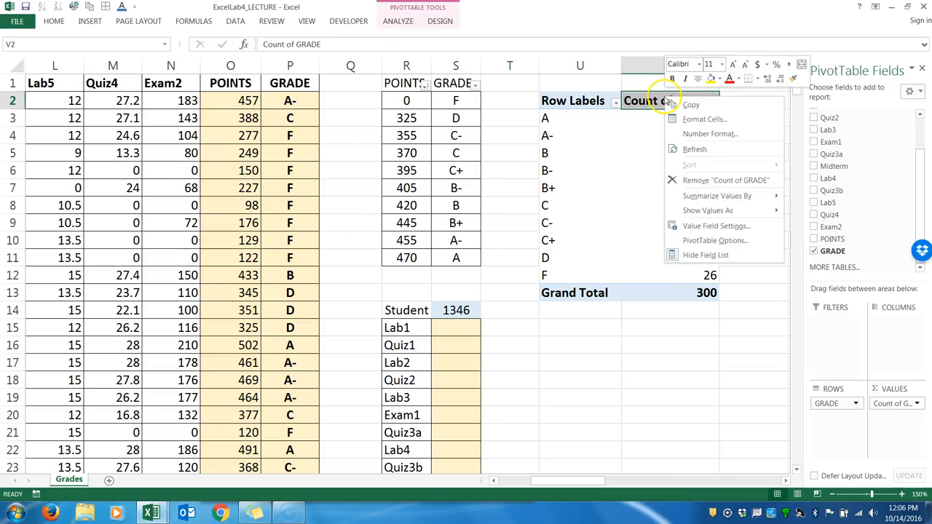
pyautogui.click(683, 226)
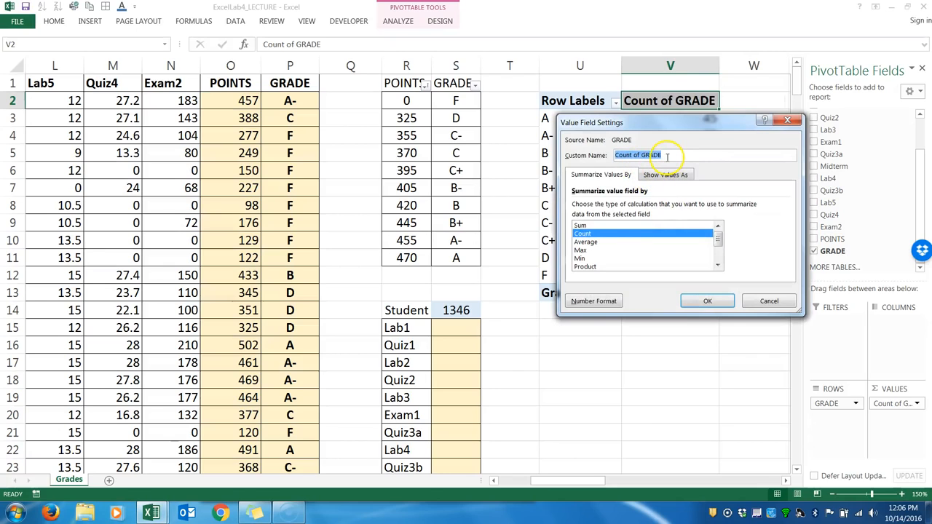
pyautogui.write('RElative Freq (%')
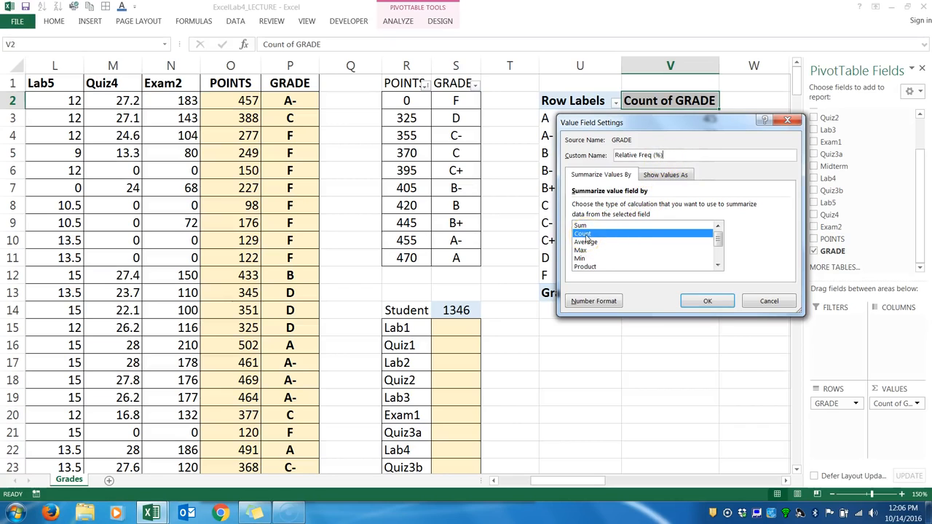
# Show the PivotTable's GRADE values as % of Grand Total and apply the field settings.
pyautogui.click(651, 178)
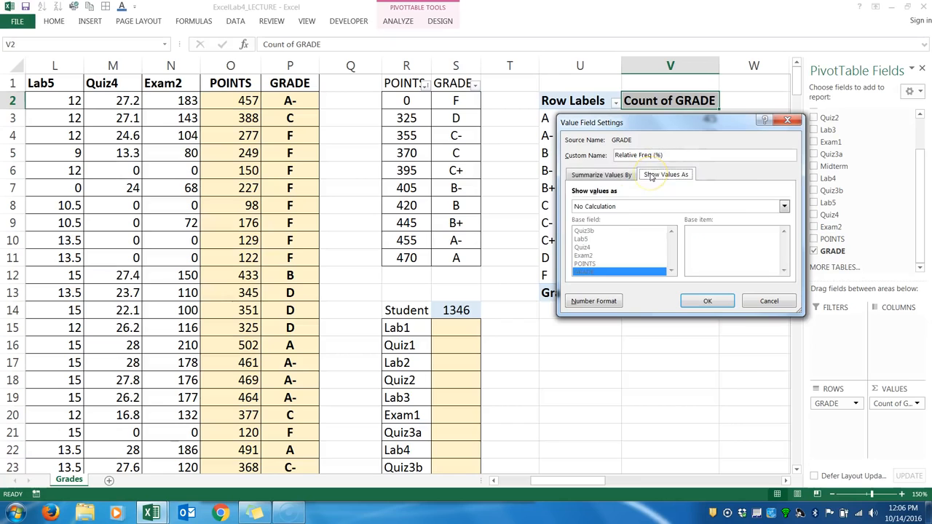
pyautogui.click(784, 206)
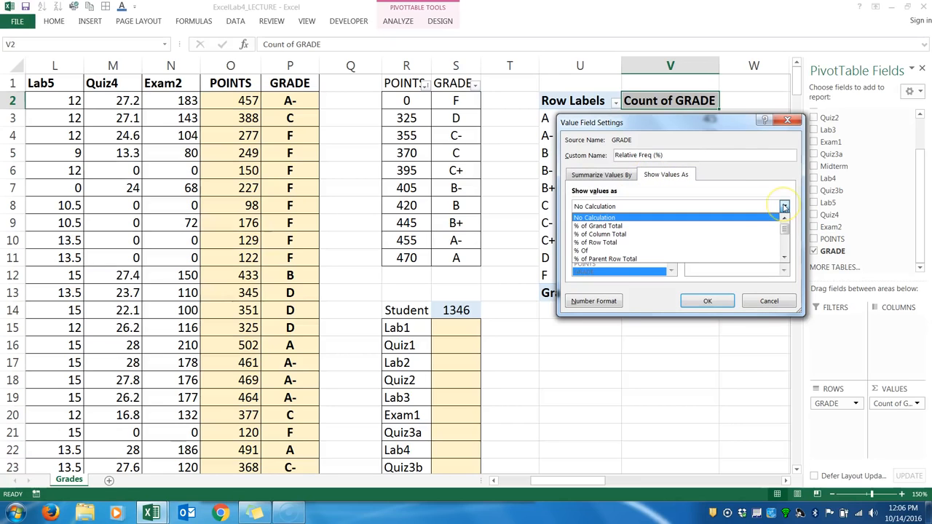
pyautogui.click(747, 228)
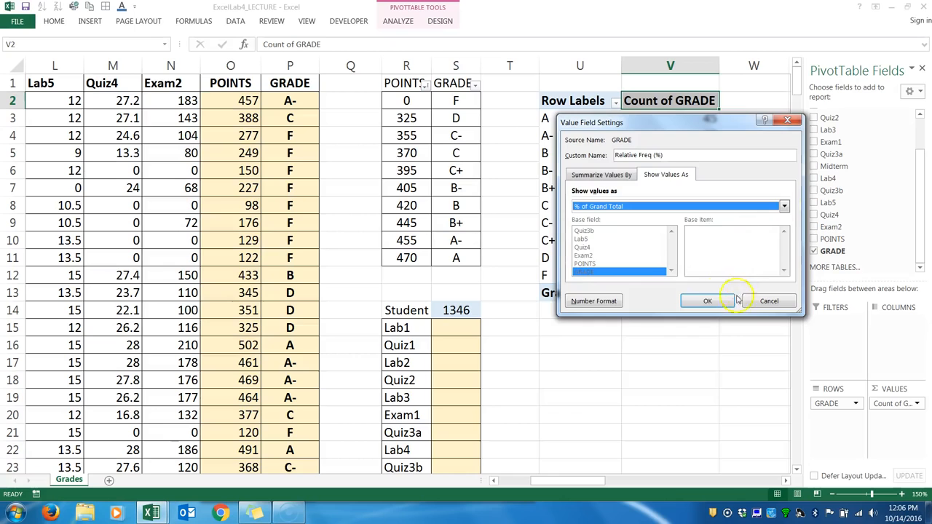
pyautogui.click(707, 301)
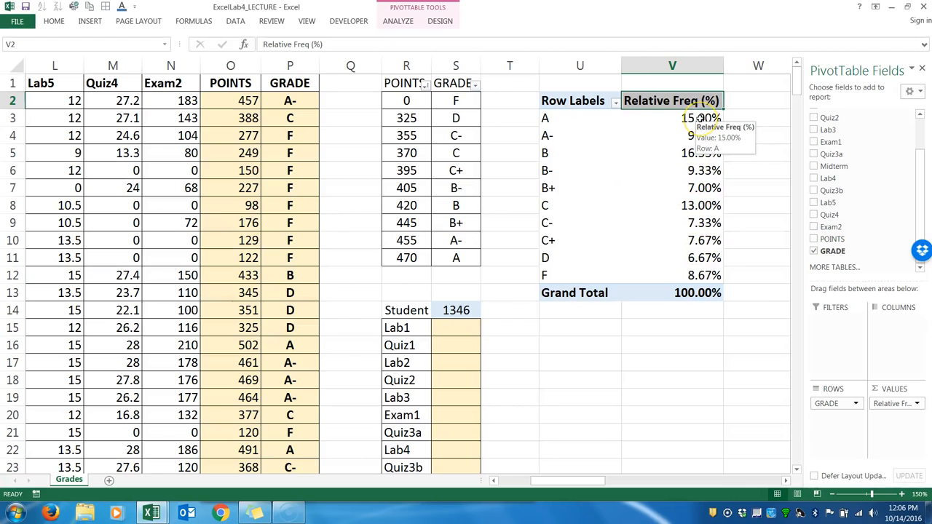
# Format the Relative Freq (%) field's numbers as percentages with 0 decimal places.
pyautogui.moveTo(700, 119); pyautogui.dragTo(700, 271)
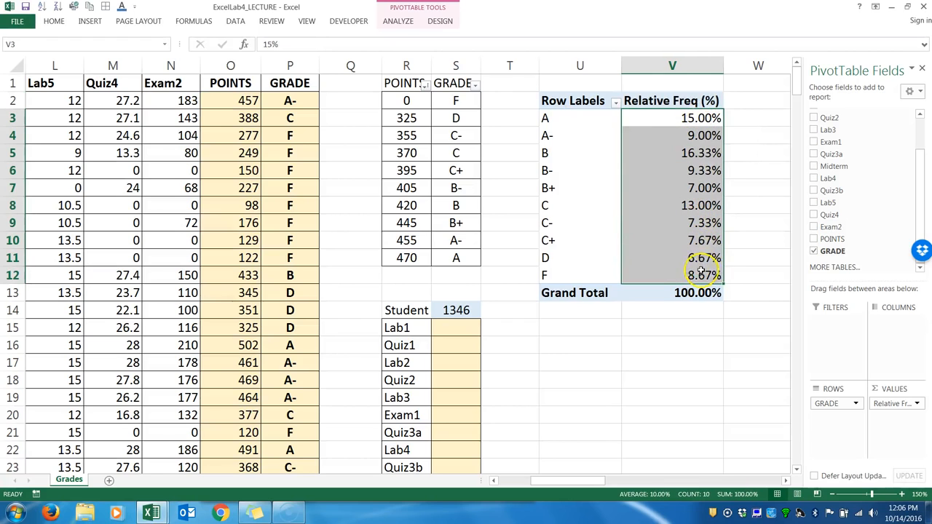
pyautogui.click(665, 100)
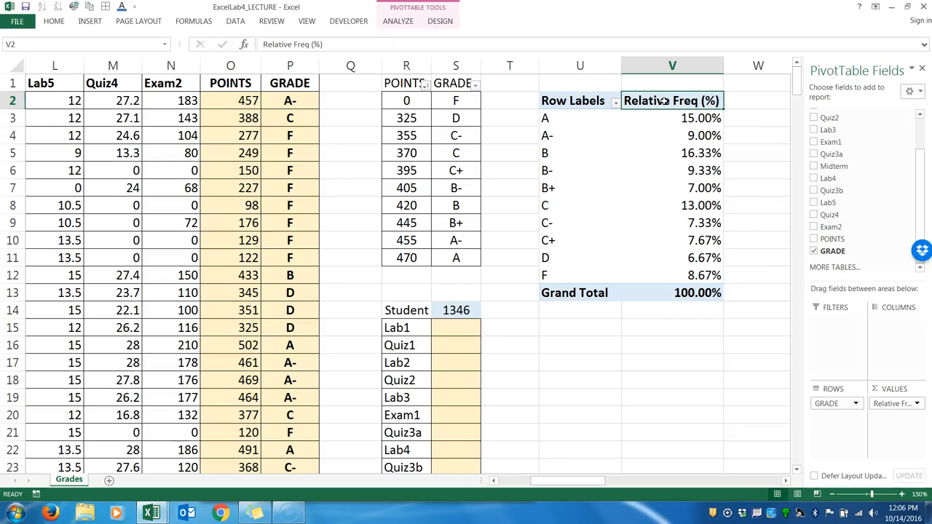
pyautogui.rightClick(664, 101)
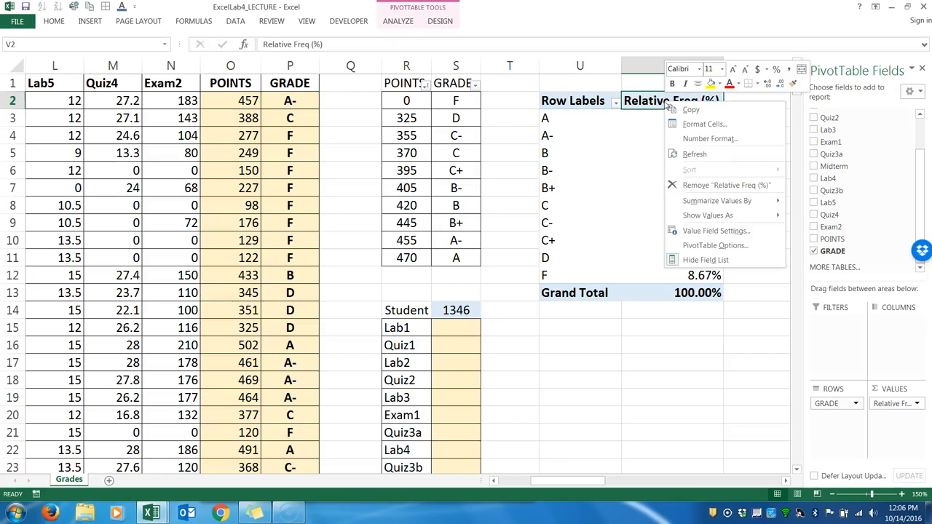
pyautogui.click(707, 138)
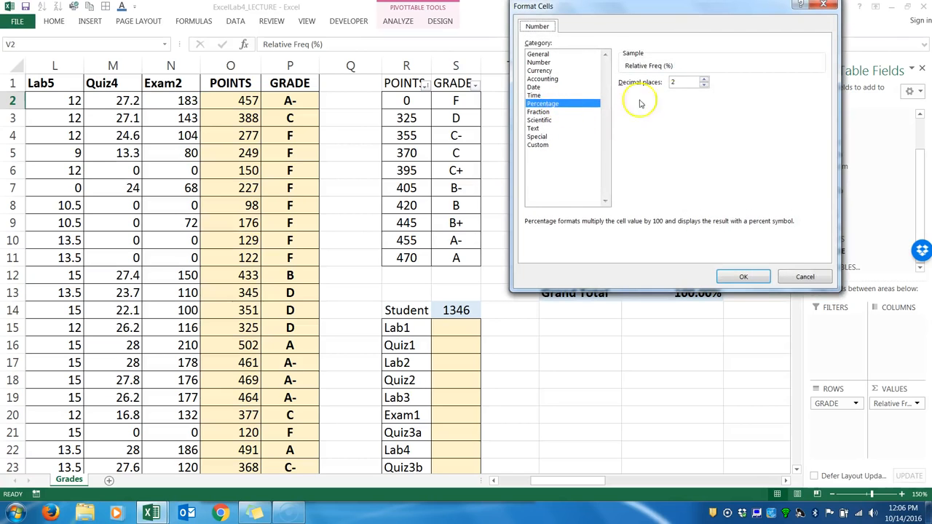
pyautogui.click(704, 86)
pyautogui.click(704, 86)
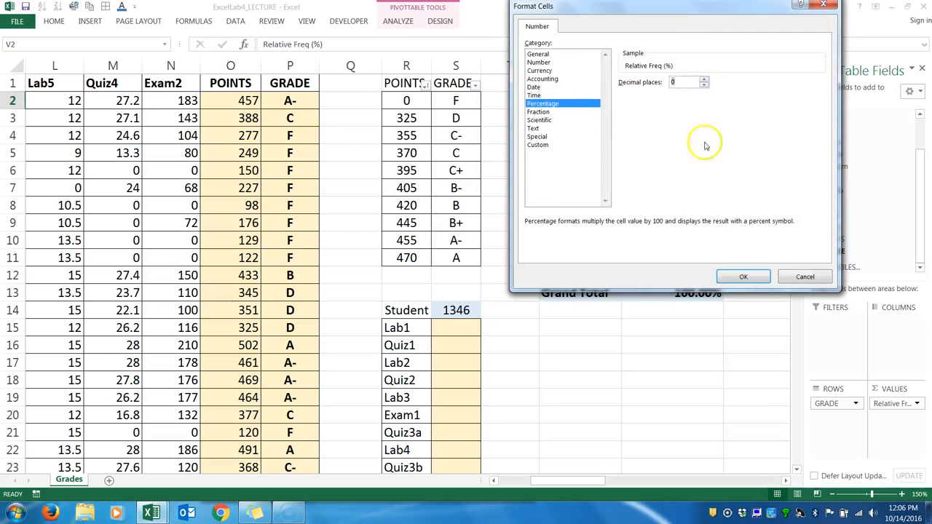
pyautogui.click(742, 279)
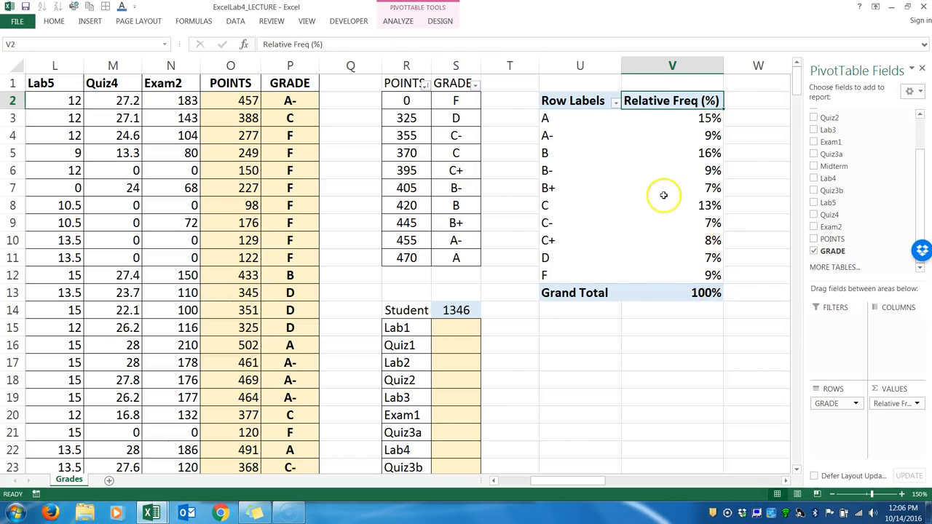
# Select the Row Labels header of the PivotTable in U2.
pyautogui.click(575, 99)
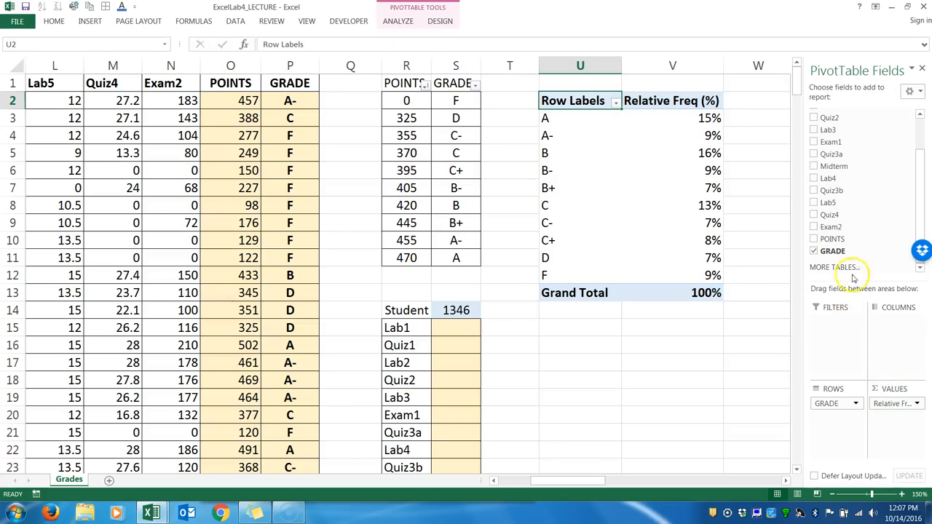
# Add GRADE to the PivotTable's values a second time and close the field list.
pyautogui.moveTo(834, 251); pyautogui.dragTo(898, 419)
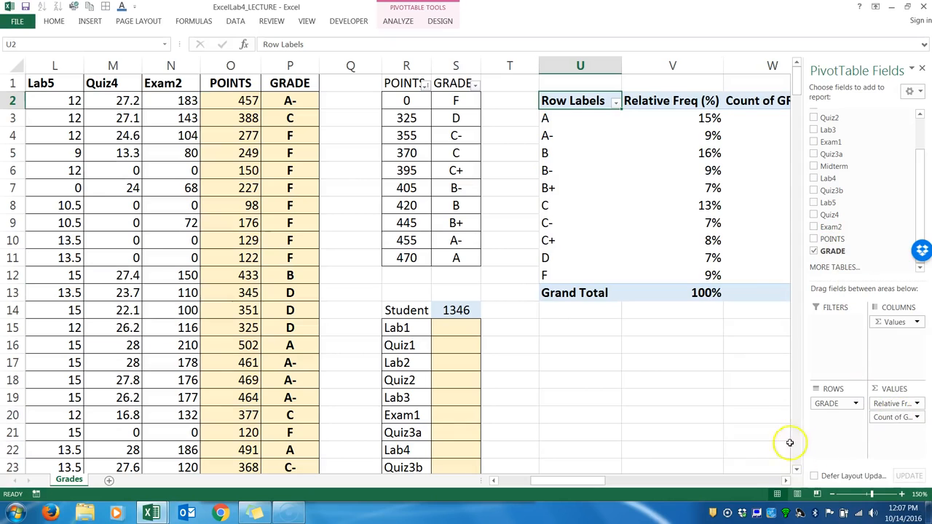
pyautogui.click(923, 70)
pyautogui.click(750, 154)
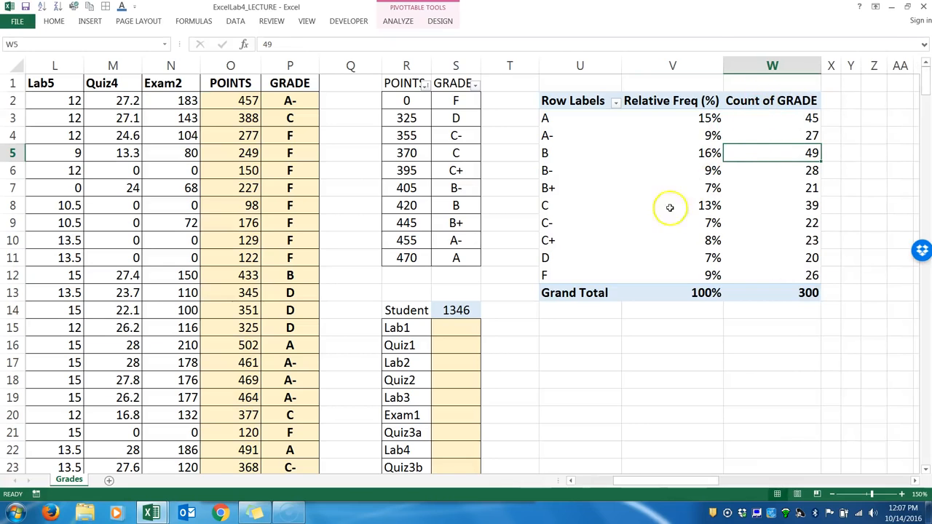
# Redisplay the PivotTable field list from a cell in the Relative Freq (%) column and close it again.
pyautogui.click(635, 207)
pyautogui.click(734, 219)
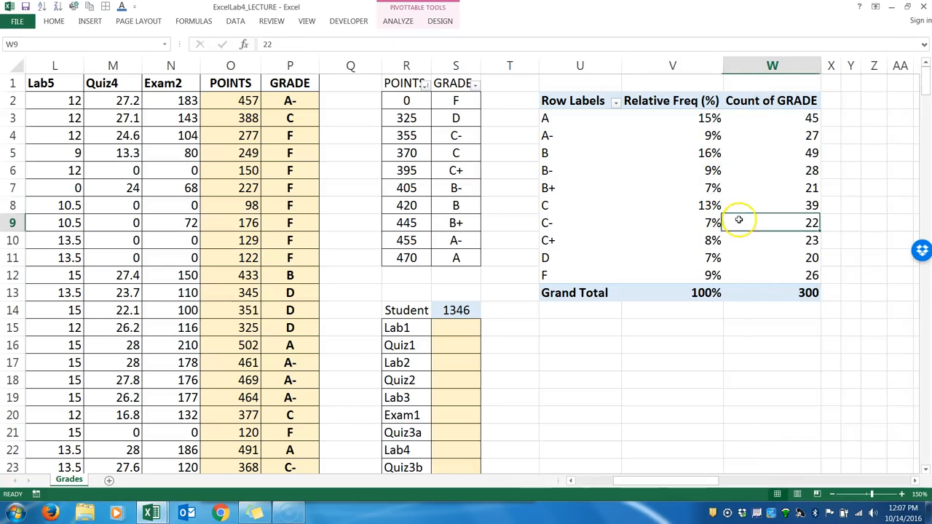
pyautogui.click(661, 184)
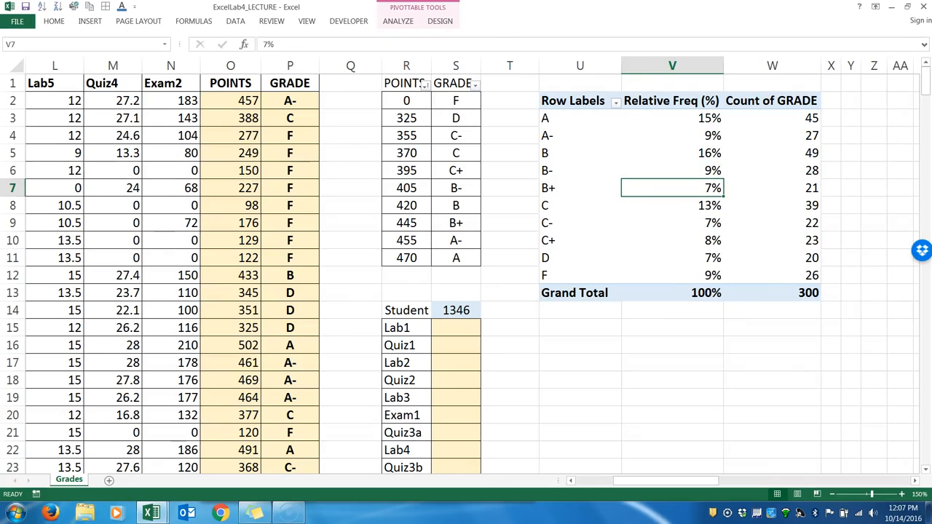
pyautogui.click(394, 22)
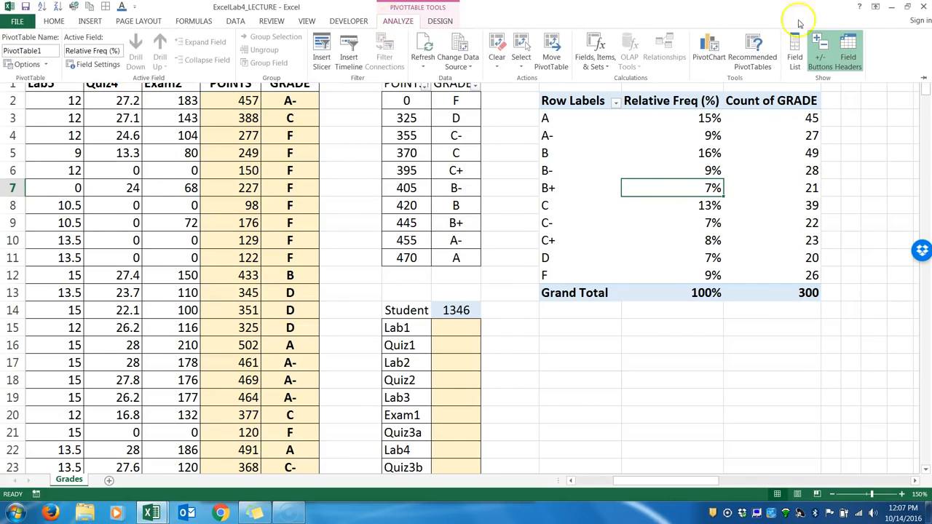
pyautogui.click(794, 54)
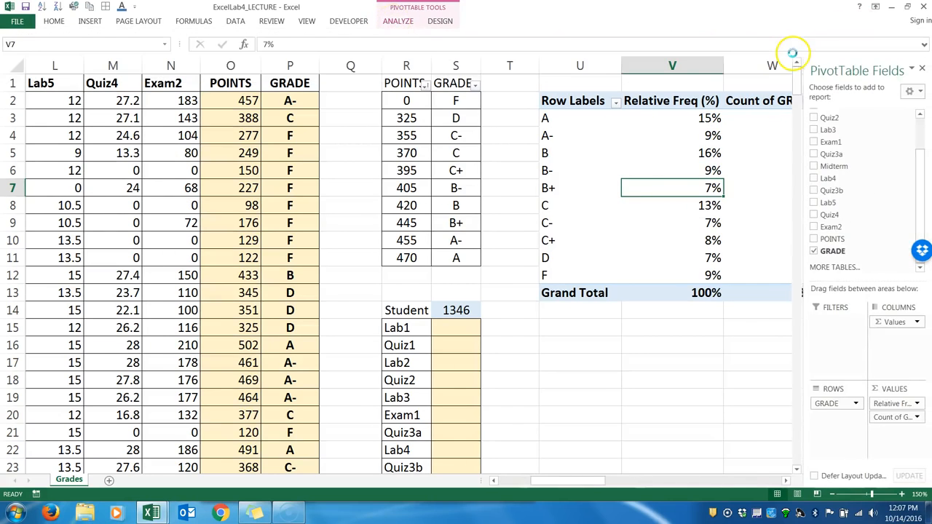
pyautogui.click(922, 69)
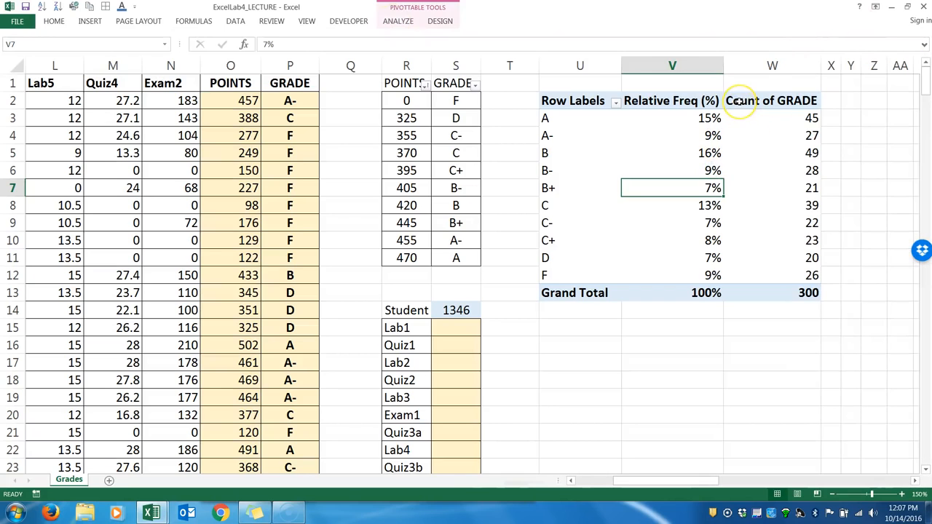
# Rename the Count of GRADE heading in W2 to Frequency.
pyautogui.click(739, 102)
pyautogui.write('F')
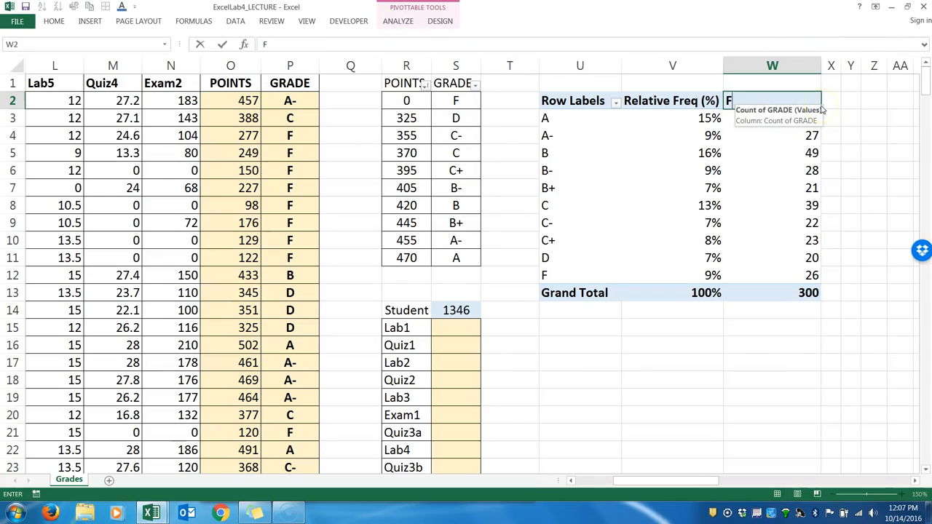
pyautogui.write('requency')
pyautogui.press('Return')
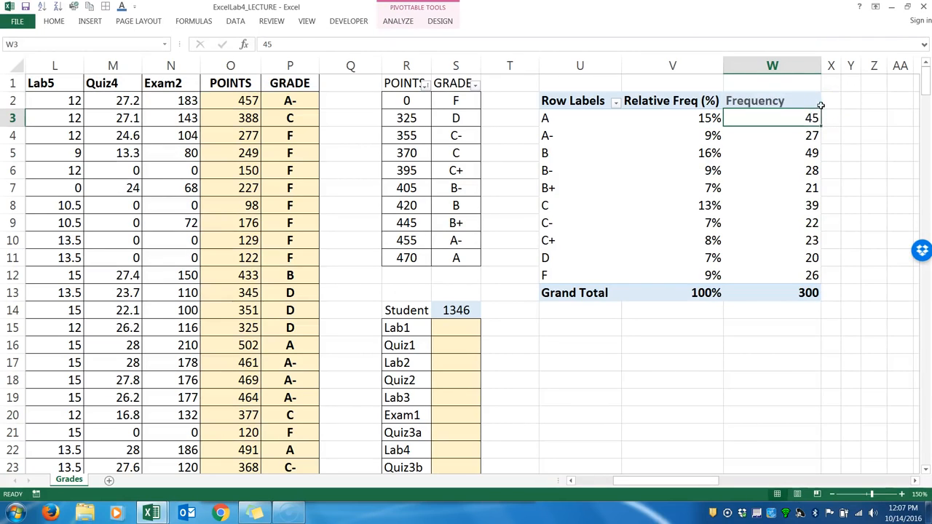
# Move the Frequency column ahead of the Relative Freq (%) column in the PivotTable.
pyautogui.click(779, 101)
pyautogui.click(781, 95)
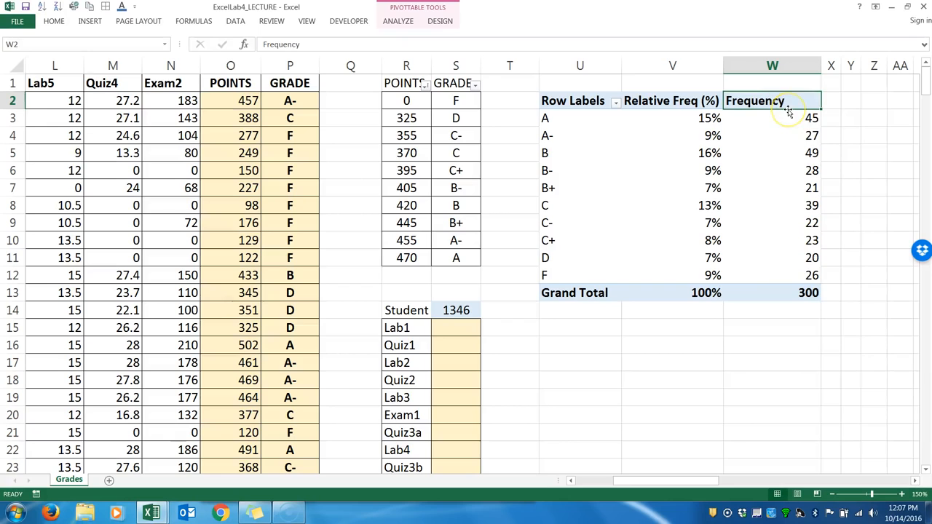
pyautogui.moveTo(788, 111); pyautogui.dragTo(635, 122)
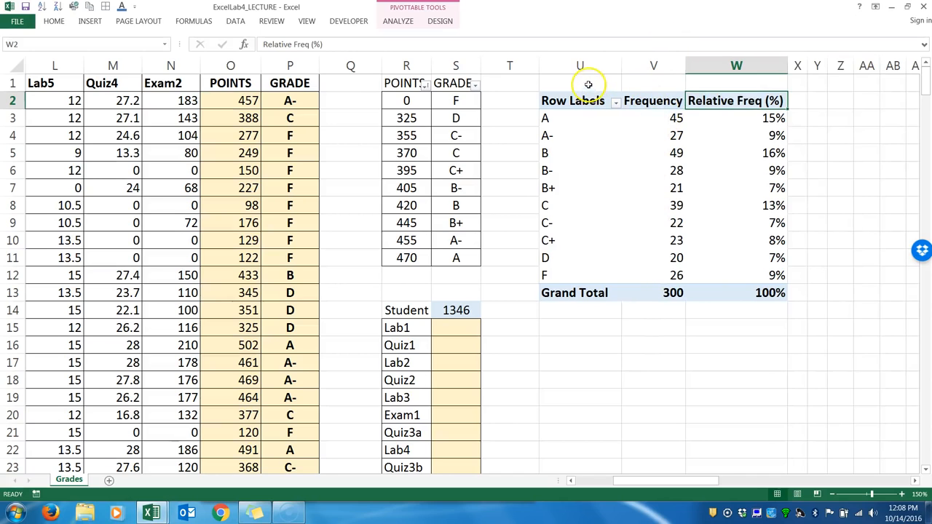
# Examine the PivotTable's row label, Frequency and Relative Freq (%) columns one after another.
pyautogui.click(577, 66)
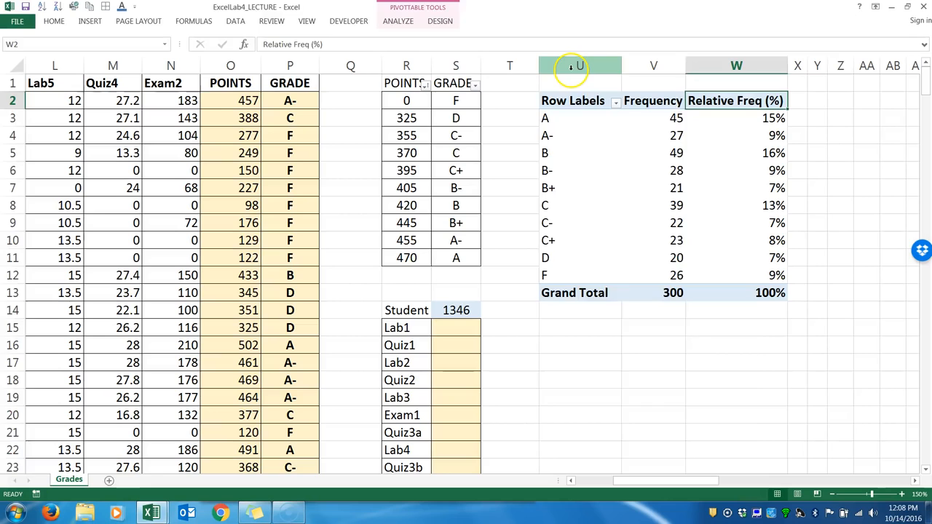
pyautogui.click(646, 66)
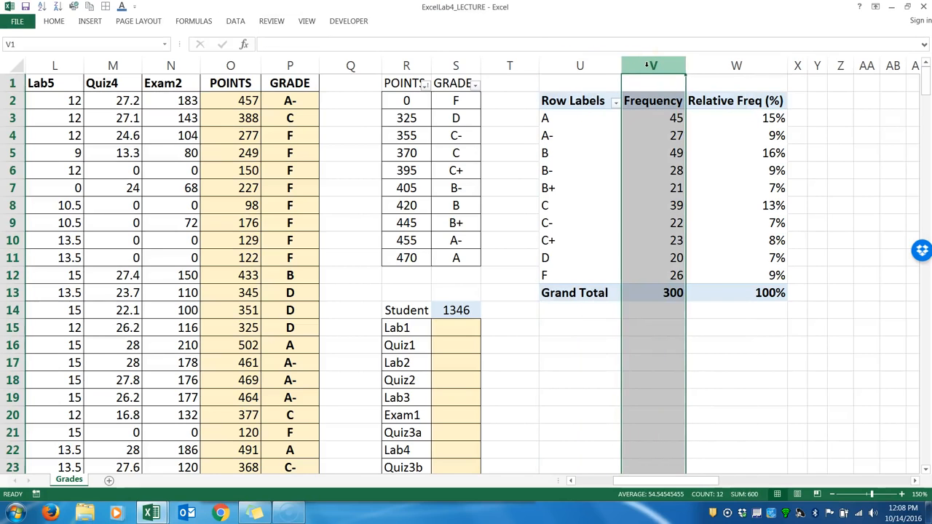
pyautogui.click(714, 66)
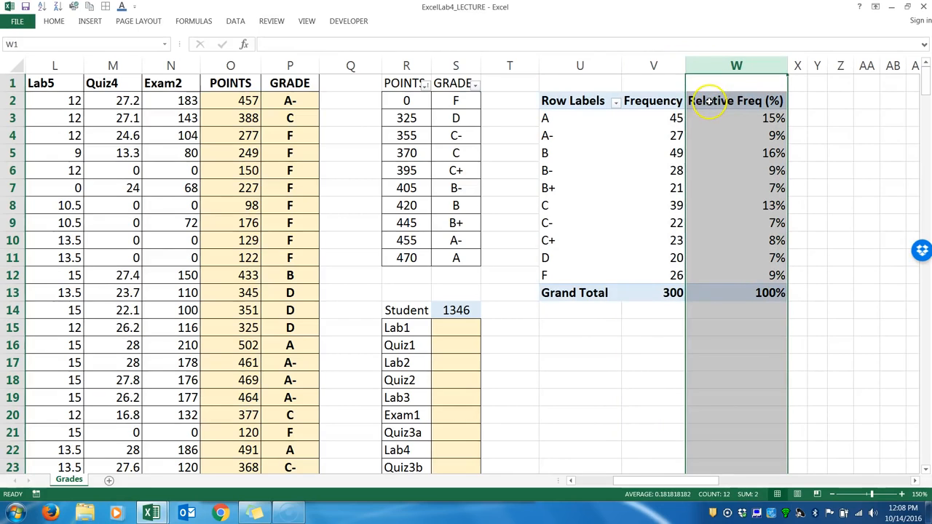
pyautogui.click(709, 103)
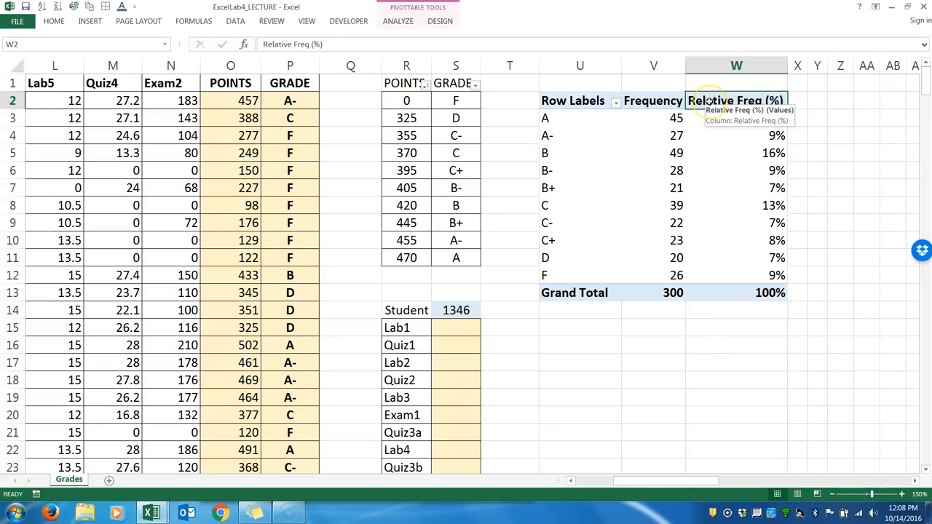
pyautogui.click(650, 100)
pyautogui.click(708, 98)
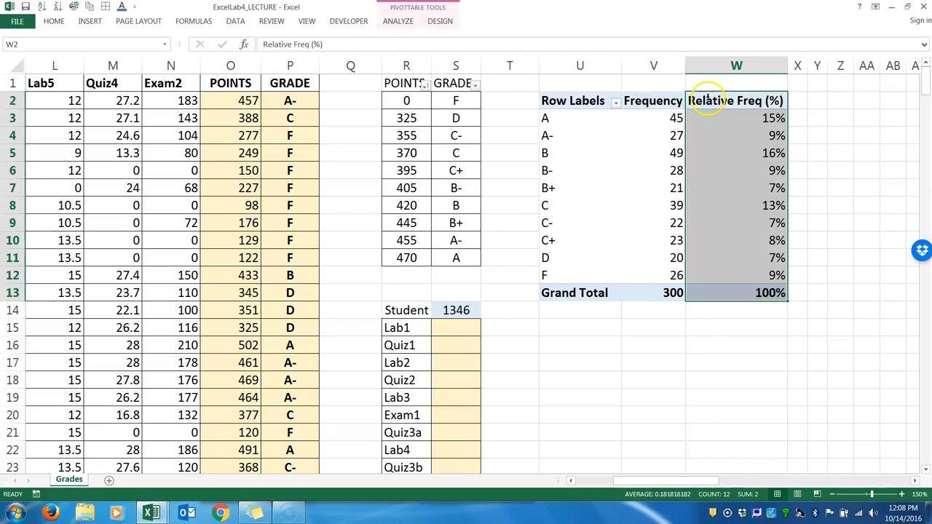
pyautogui.click(710, 174)
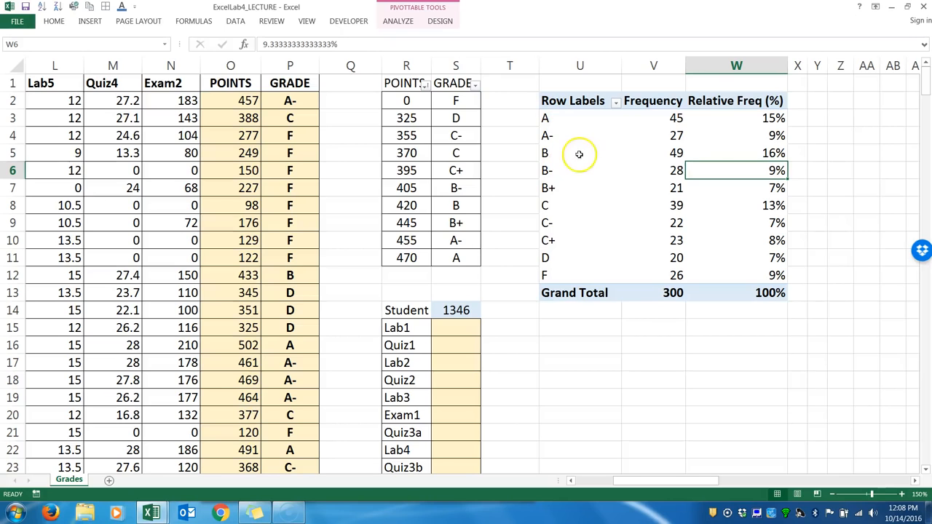
# Try selecting adjacent and non-adjacent grade labels in the PivotTable's Row Labels column.
pyautogui.click(546, 118)
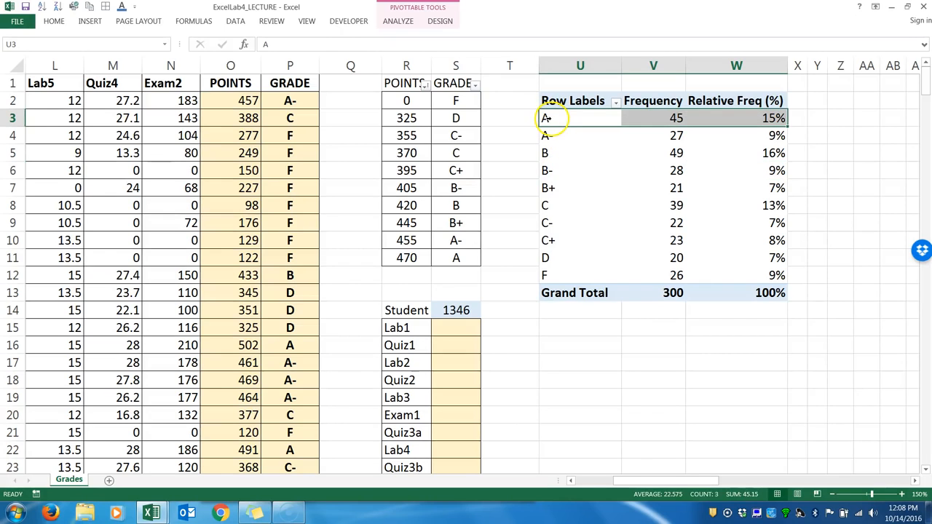
pyautogui.click(557, 118)
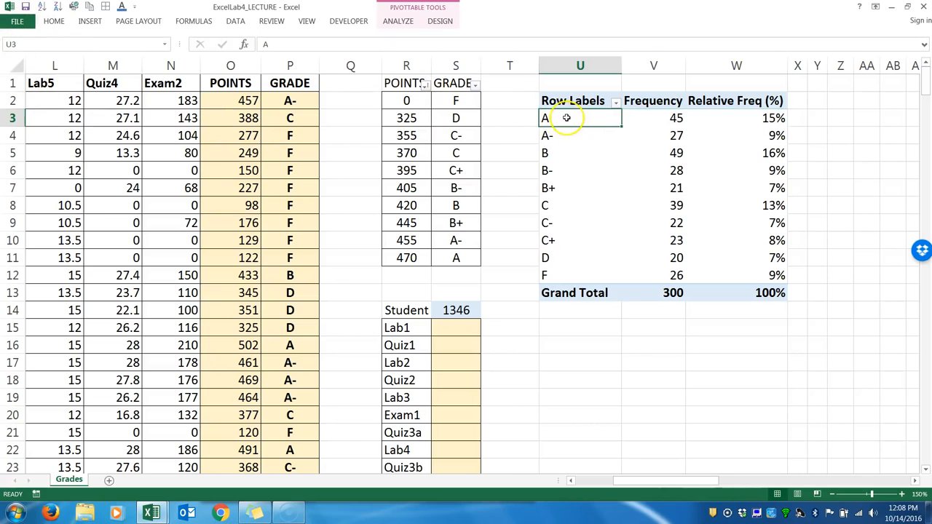
pyautogui.moveTo(567, 116); pyautogui.dragTo(568, 135)
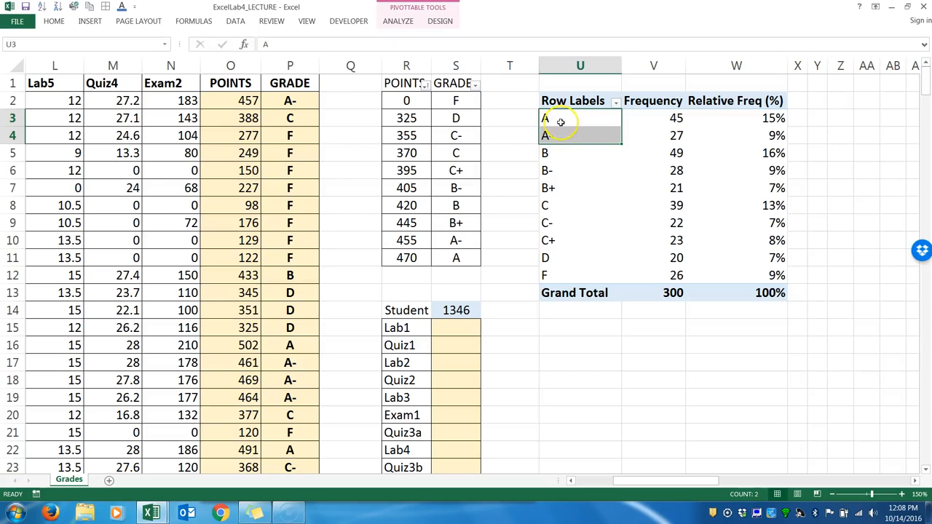
pyautogui.click(558, 117)
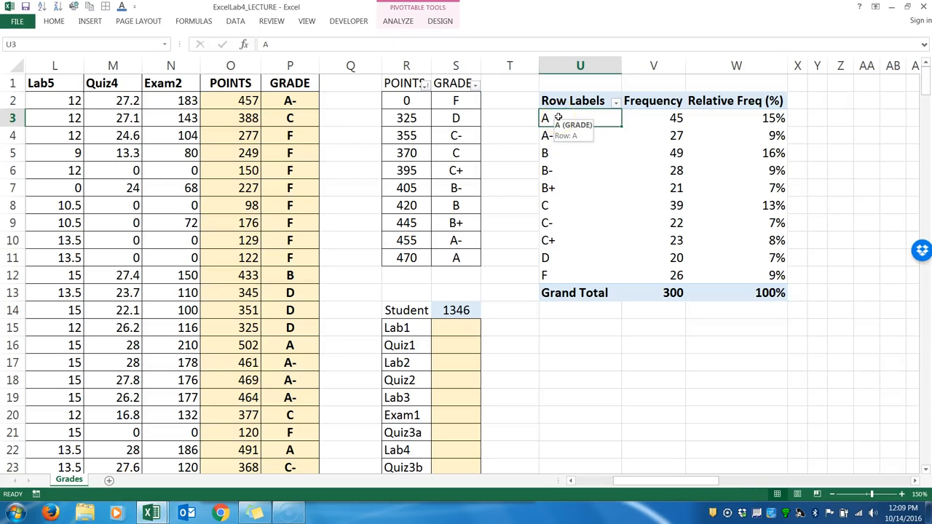
pyautogui.keyDown('shift'); pyautogui.click(557, 222); pyautogui.keyUp('shift')
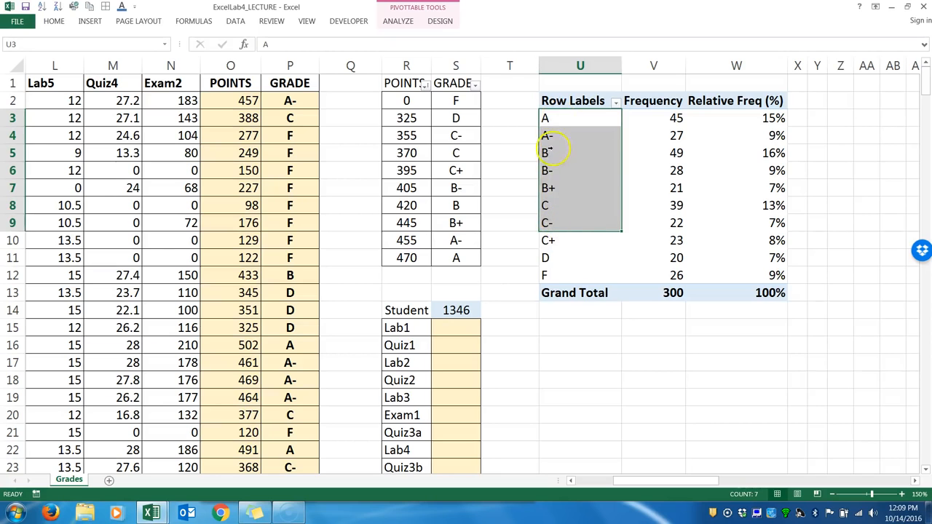
pyautogui.click(561, 241)
pyautogui.click(560, 114)
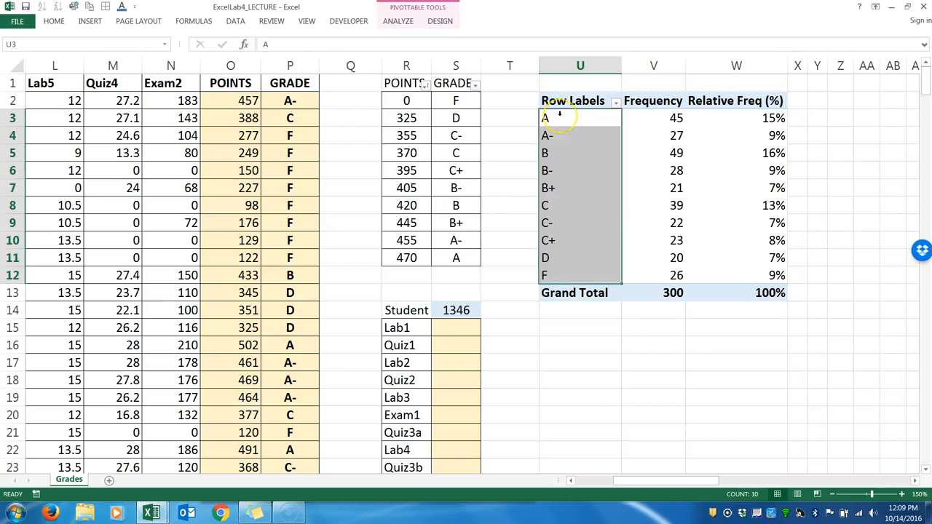
pyautogui.click(560, 114)
pyautogui.click(561, 120)
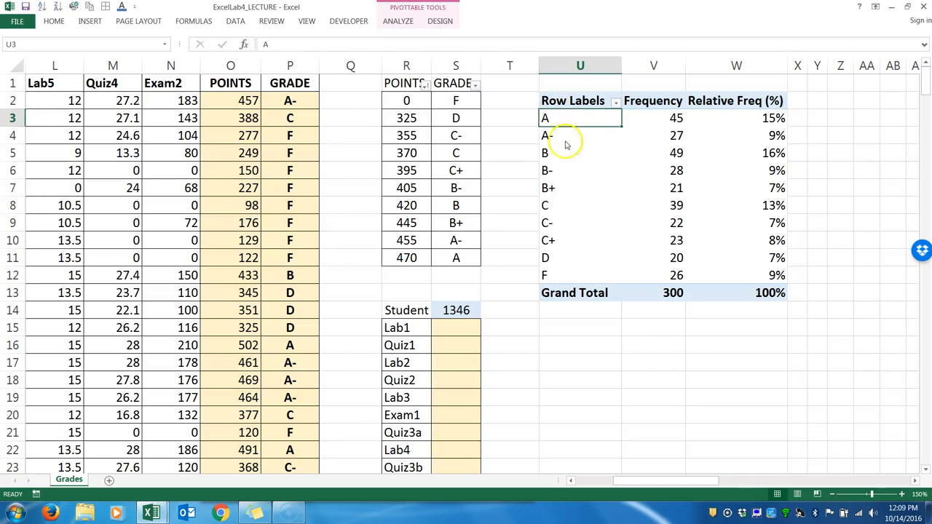
pyautogui.keyDown('ctrl'); pyautogui.click(558, 224); pyautogui.keyUp('ctrl')
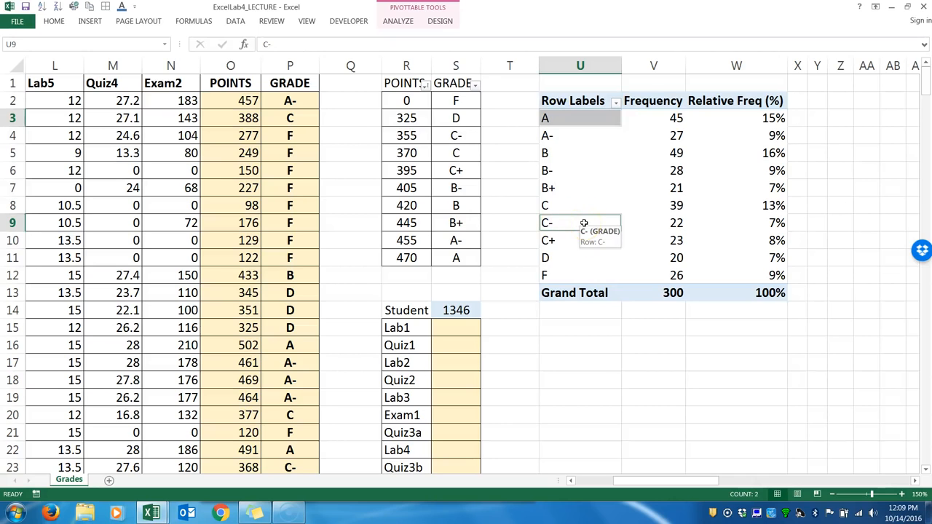
pyautogui.click(546, 152)
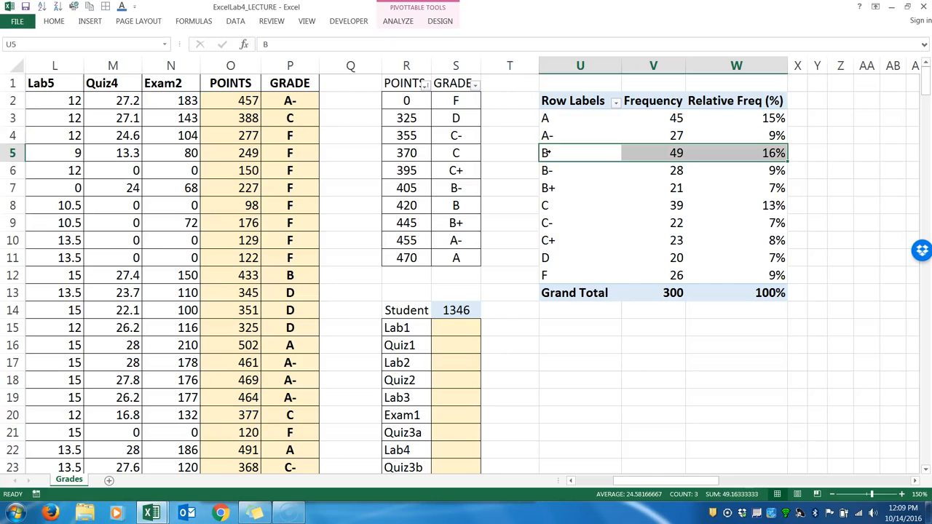
pyautogui.click(552, 153)
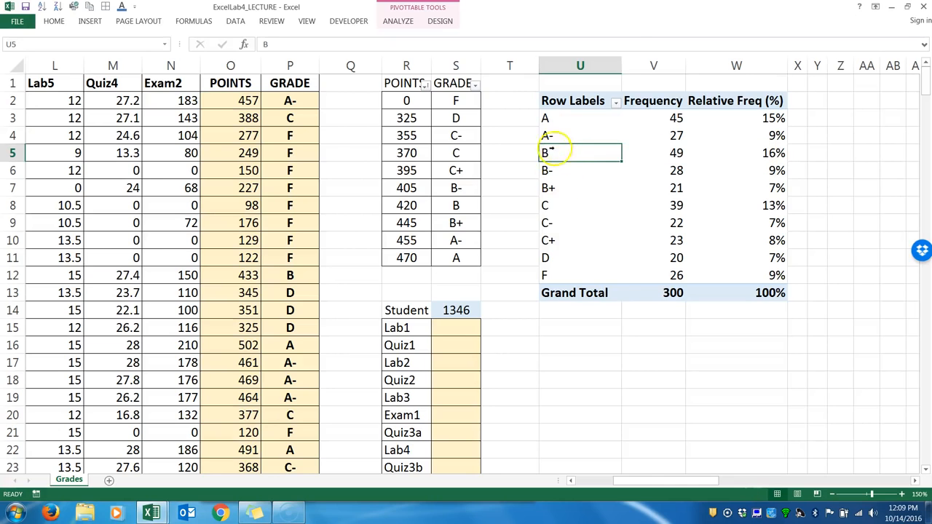
pyautogui.click(548, 117)
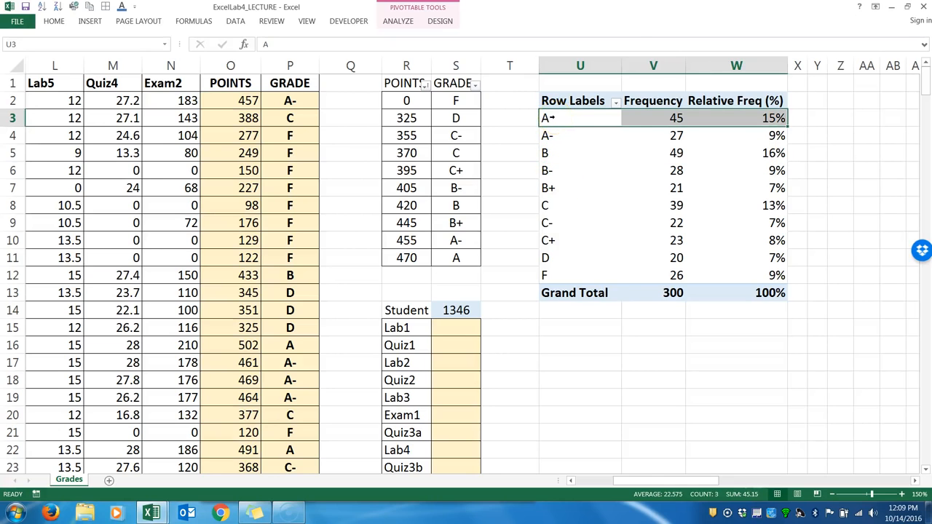
pyautogui.click(557, 117)
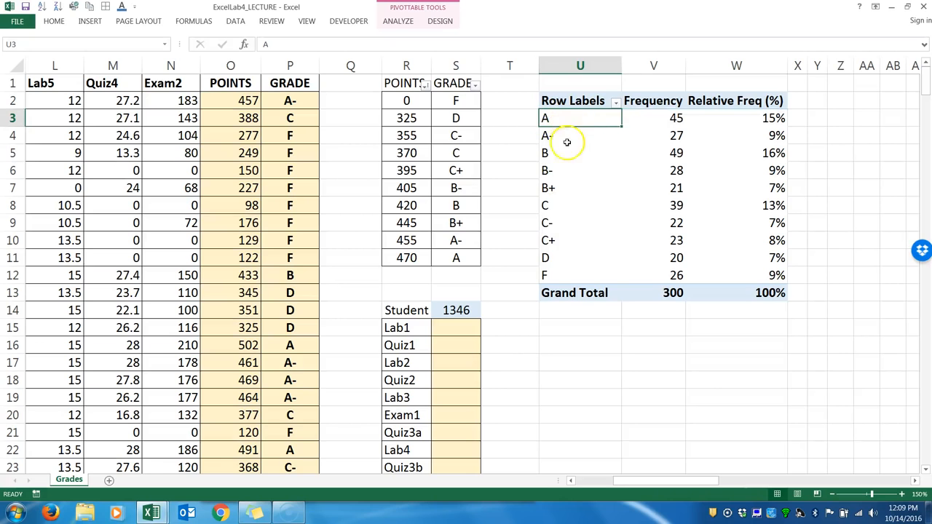
pyautogui.click(547, 172)
pyautogui.click(548, 118)
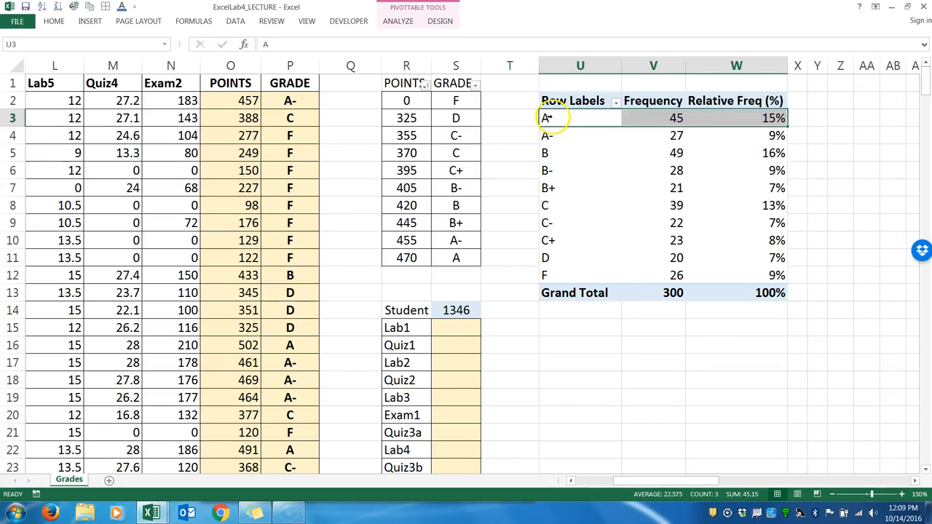
pyautogui.moveTo(551, 143); pyautogui.dragTo(562, 135)
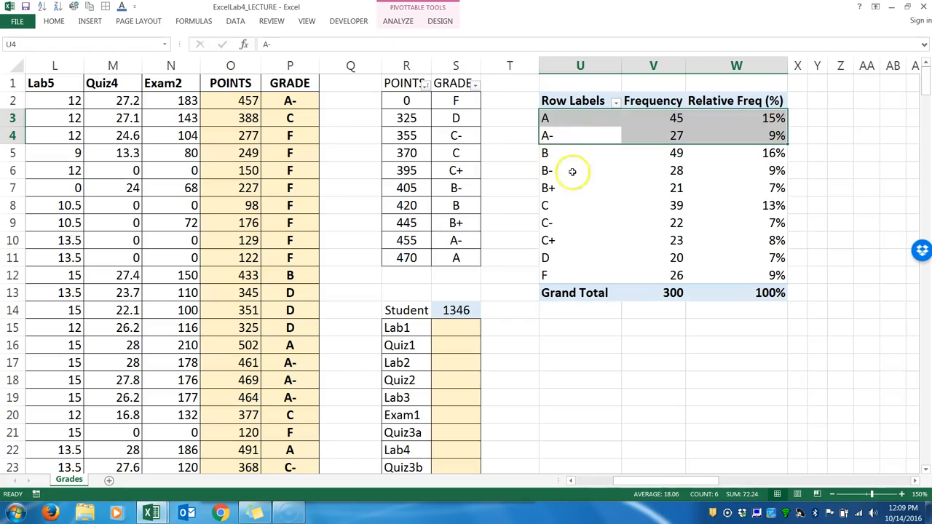
pyautogui.click(583, 198)
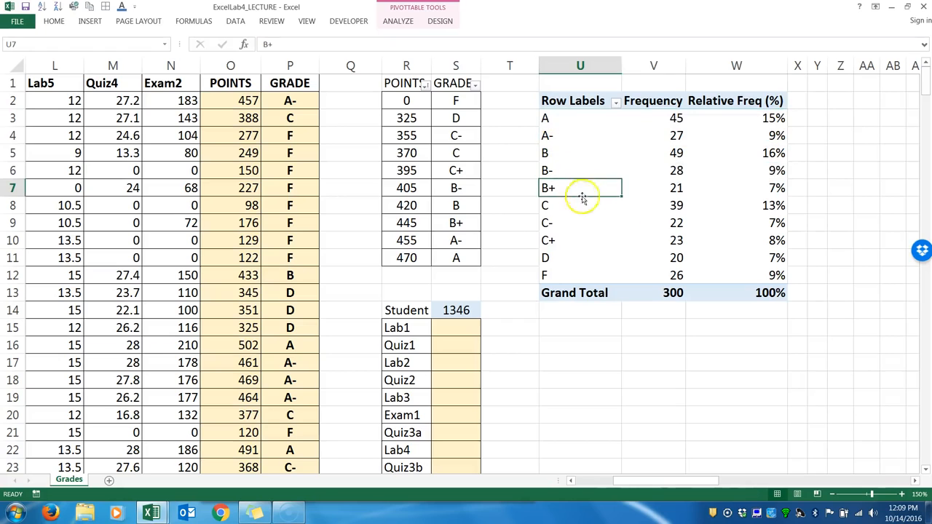
# Group the A and A- row labels in the PivotTable.
pyautogui.click(558, 118)
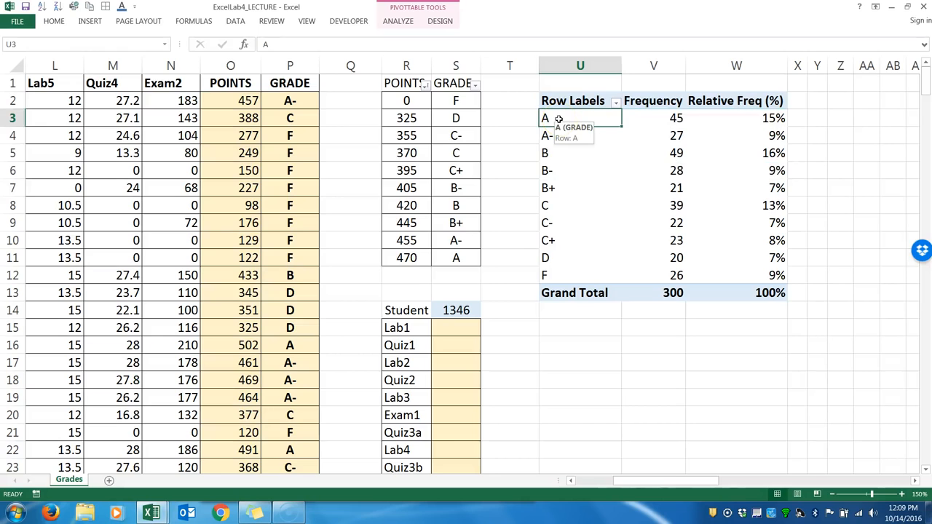
pyautogui.moveTo(558, 118); pyautogui.dragTo(556, 136)
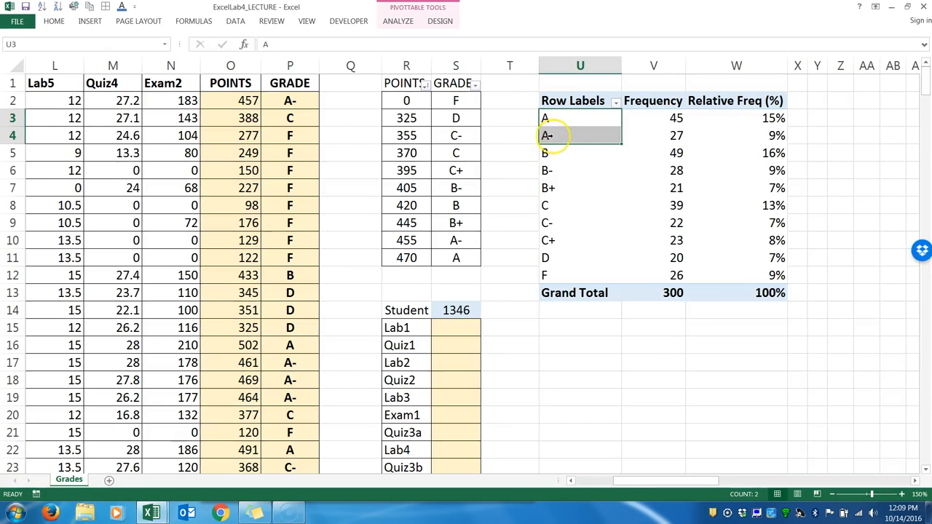
pyautogui.rightClick(575, 137)
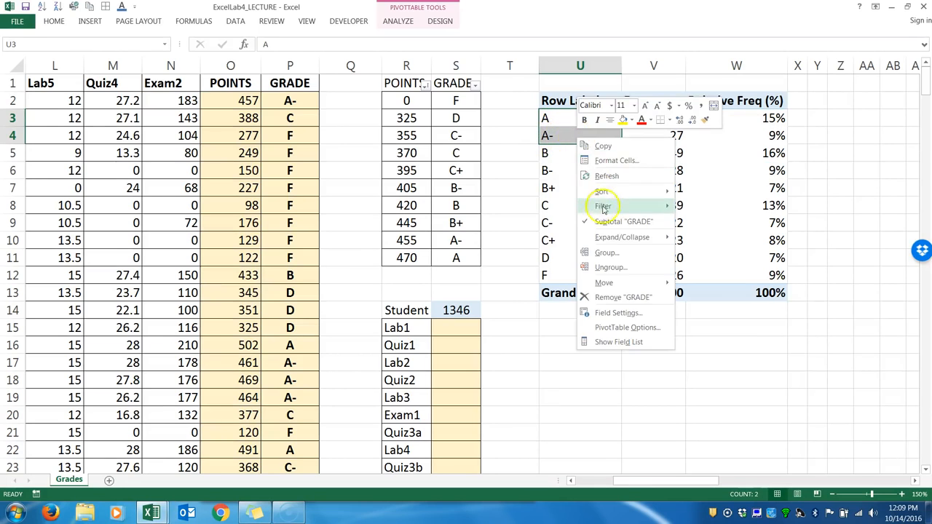
pyautogui.click(608, 254)
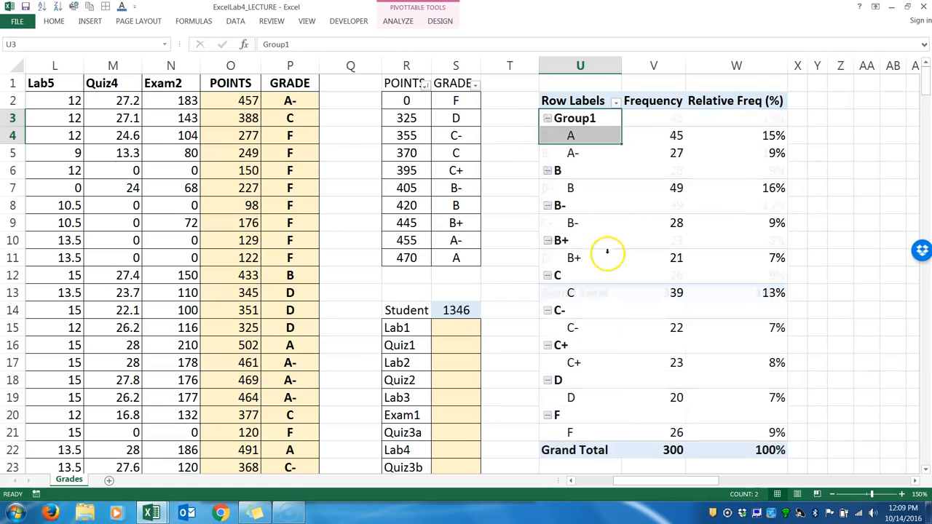
# Rename the group holding A and A- to A's and collapse it.
pyautogui.click(565, 119)
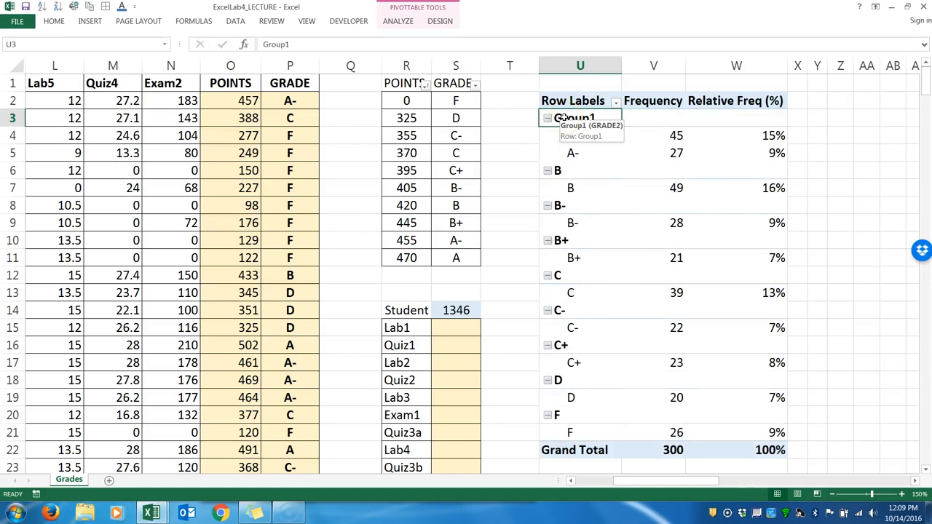
pyautogui.write('A')
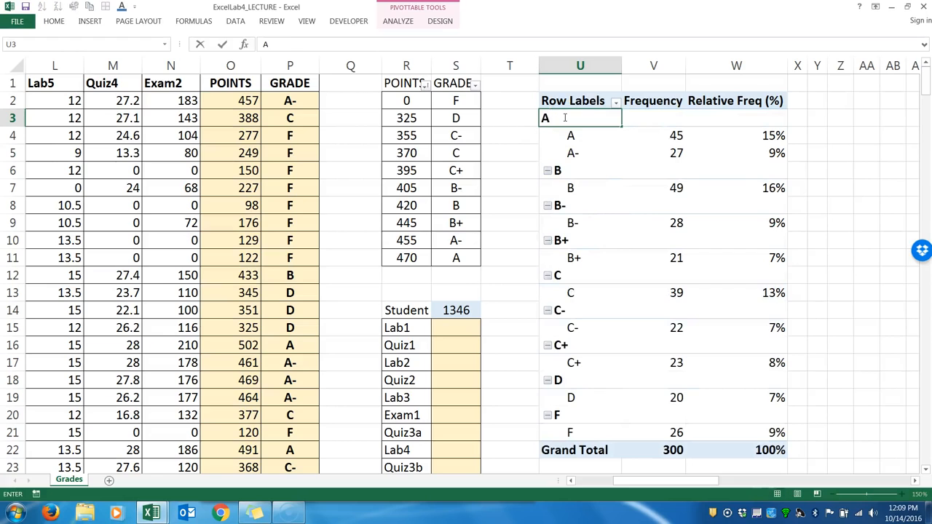
pyautogui.write("'s")
pyautogui.press('Return')
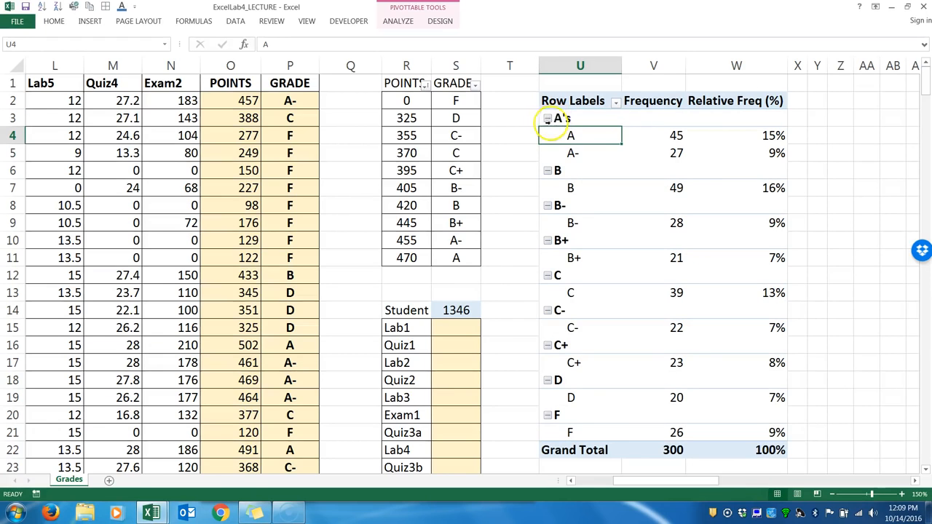
pyautogui.click(547, 119)
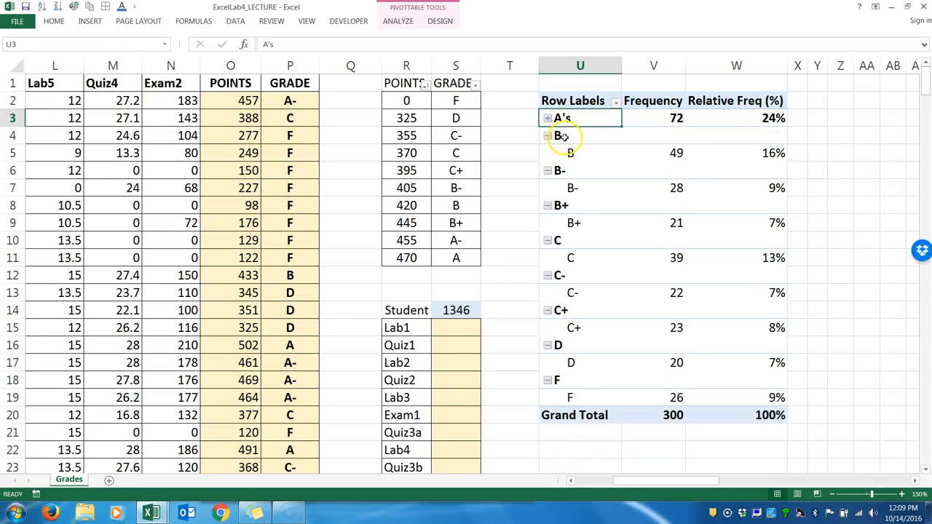
# Group the B, B- and B+ row labels in the PivotTable.
pyautogui.click(561, 137)
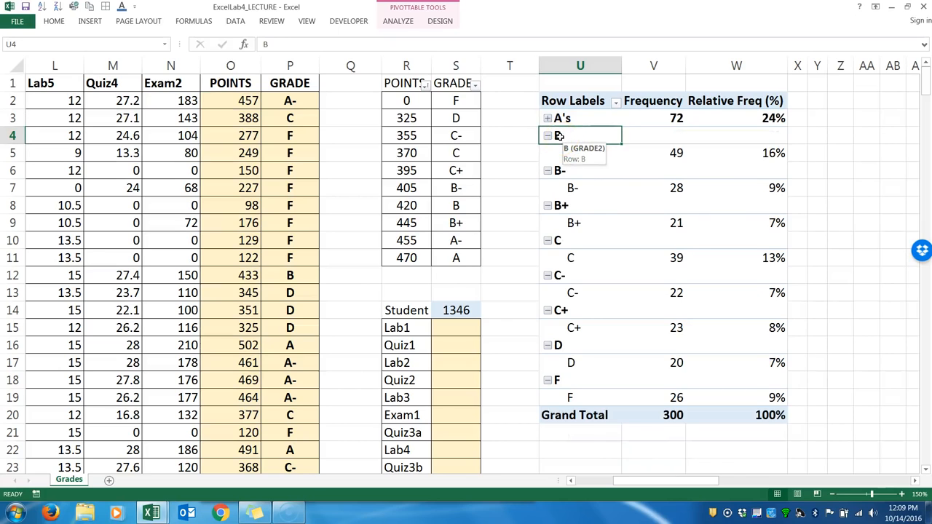
pyautogui.moveTo(559, 136); pyautogui.dragTo(574, 222)
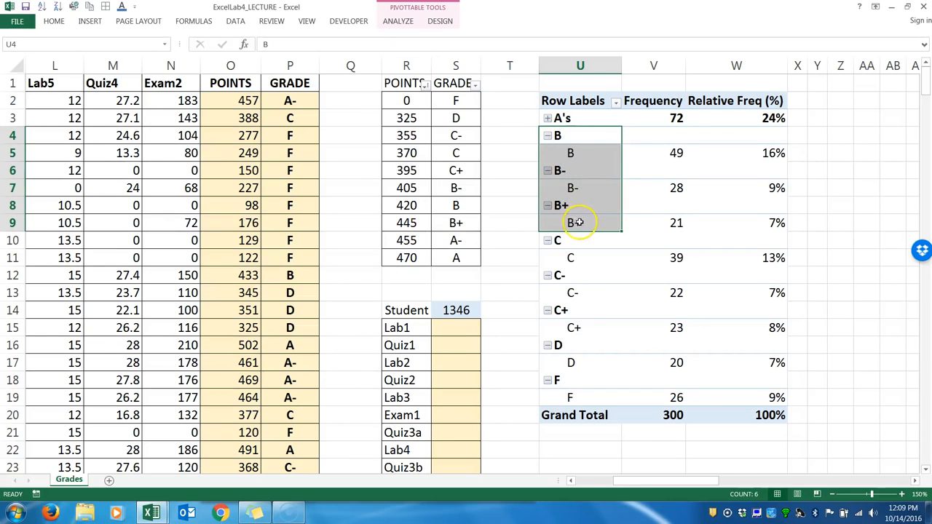
pyautogui.rightClick(584, 186)
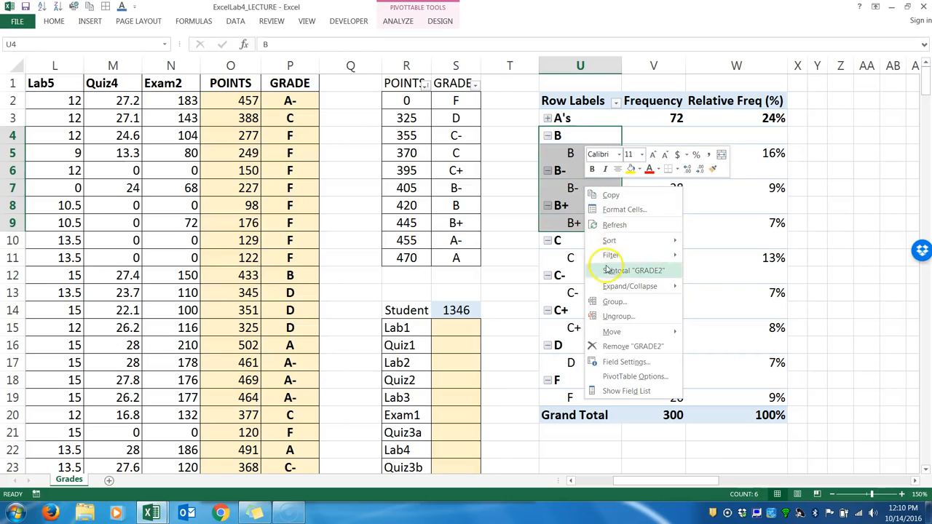
pyautogui.click(614, 301)
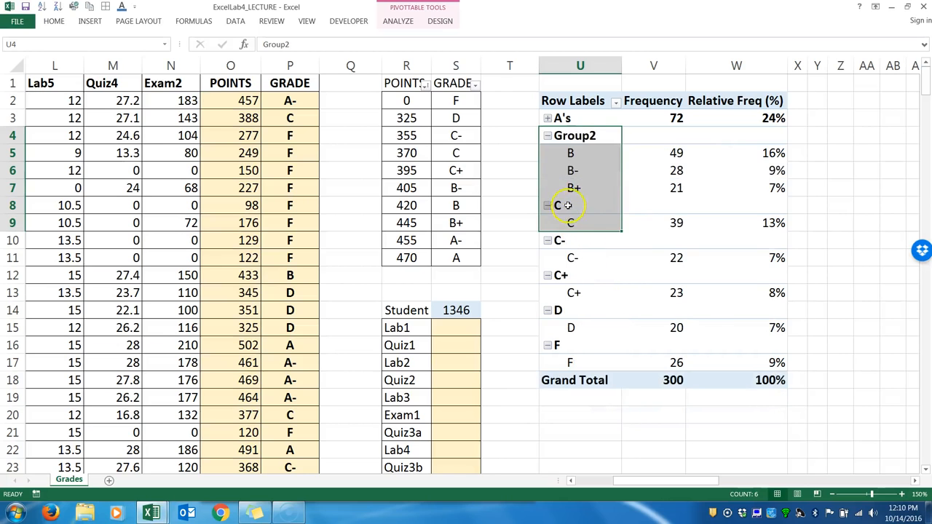
# Rename the group holding B, B- and B+ to B's and collapse it.
pyautogui.click(570, 137)
pyautogui.write('B')
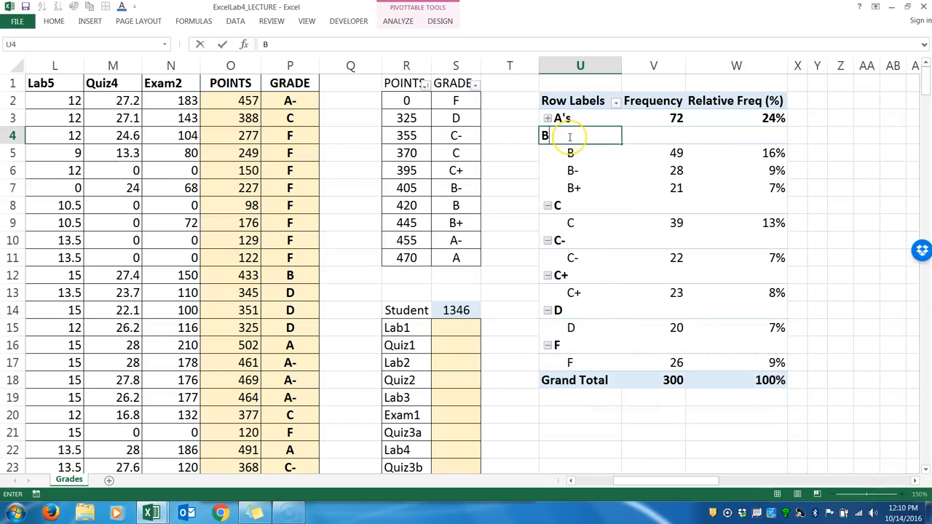
pyautogui.write("'s")
pyautogui.press('Return')
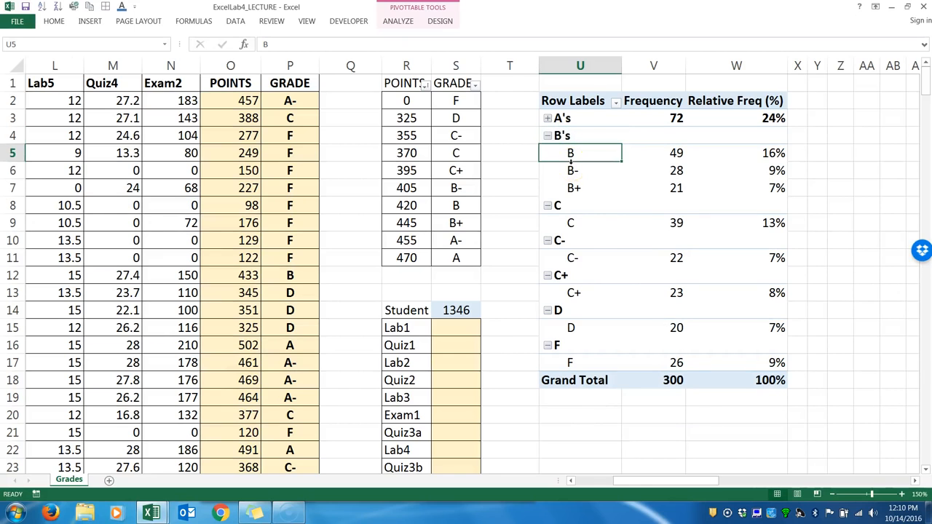
pyautogui.click(547, 136)
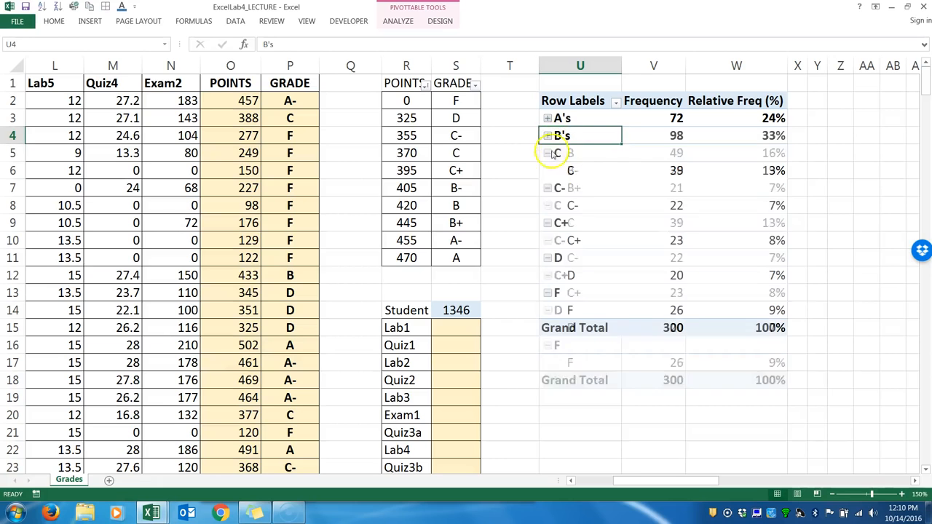
# Group the C, C- and C+ row labels in the PivotTable.
pyautogui.moveTo(559, 154); pyautogui.dragTo(566, 242)
pyautogui.rightClick(570, 201)
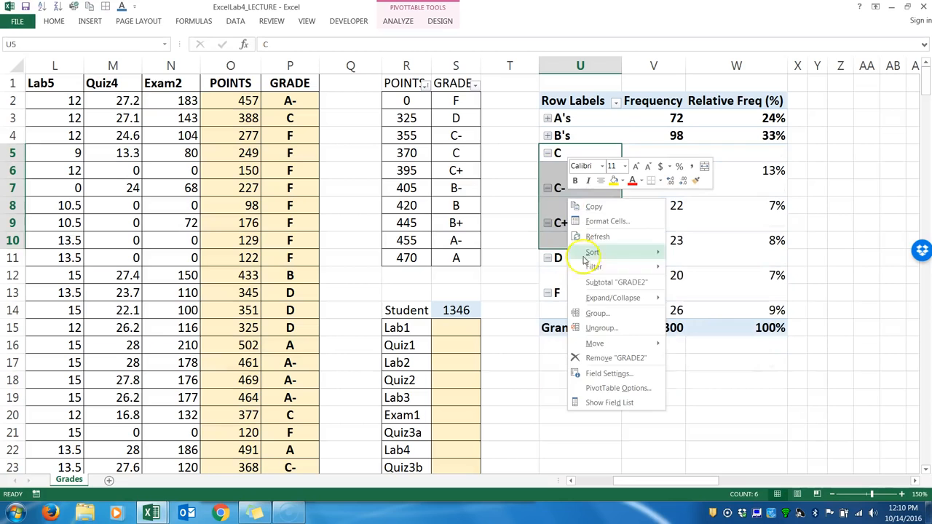
pyautogui.click(592, 313)
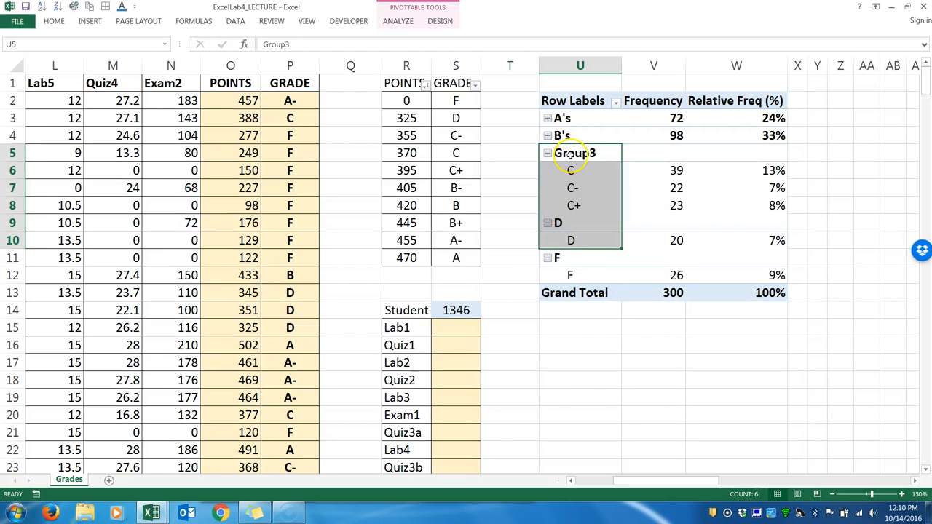
# Rename the group holding C, C- and C+ to C's and collapse it.
pyautogui.click(568, 153)
pyautogui.write('C')
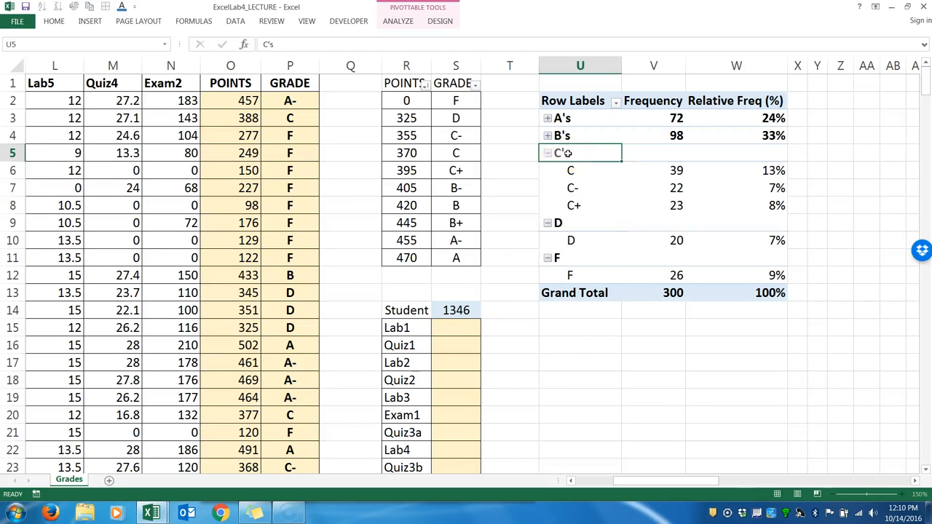
pyautogui.write("'s")
pyautogui.press('Return')
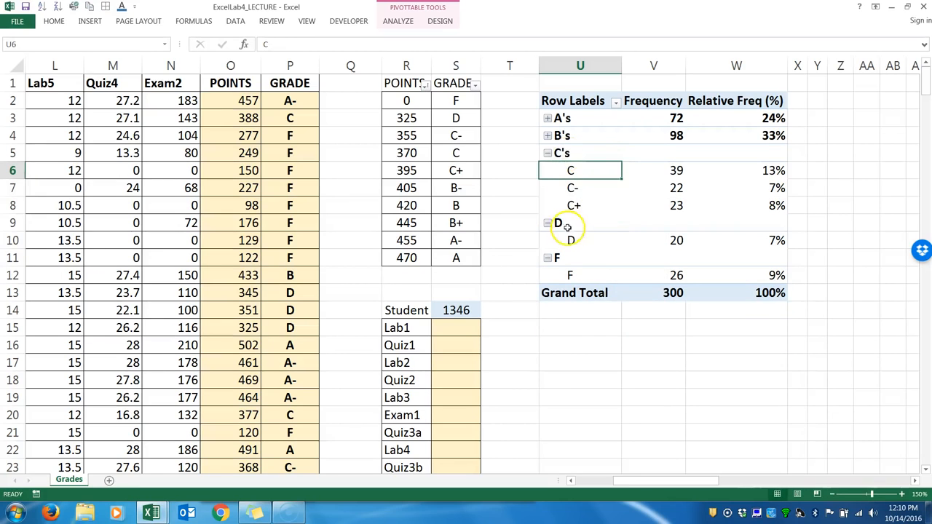
pyautogui.click(547, 154)
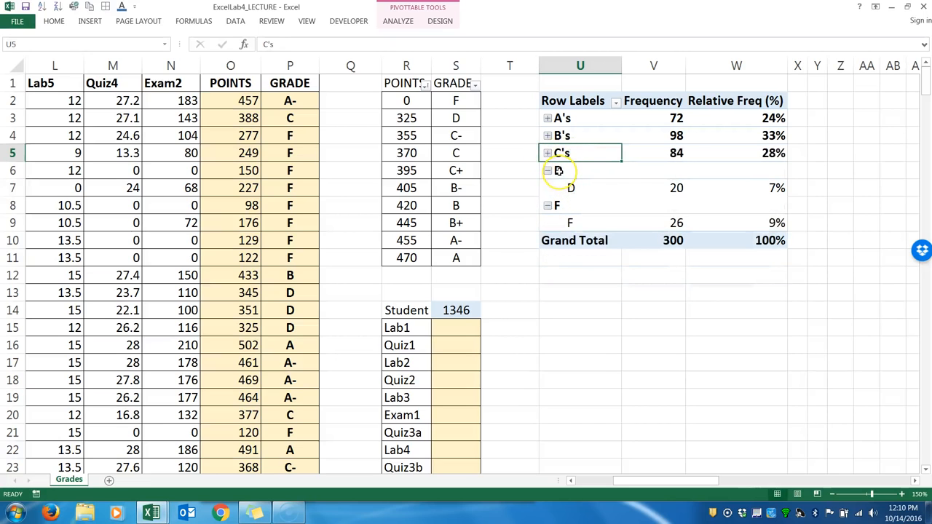
# Collapse the D and F entries in the PivotTable's row labels.
pyautogui.click(558, 170)
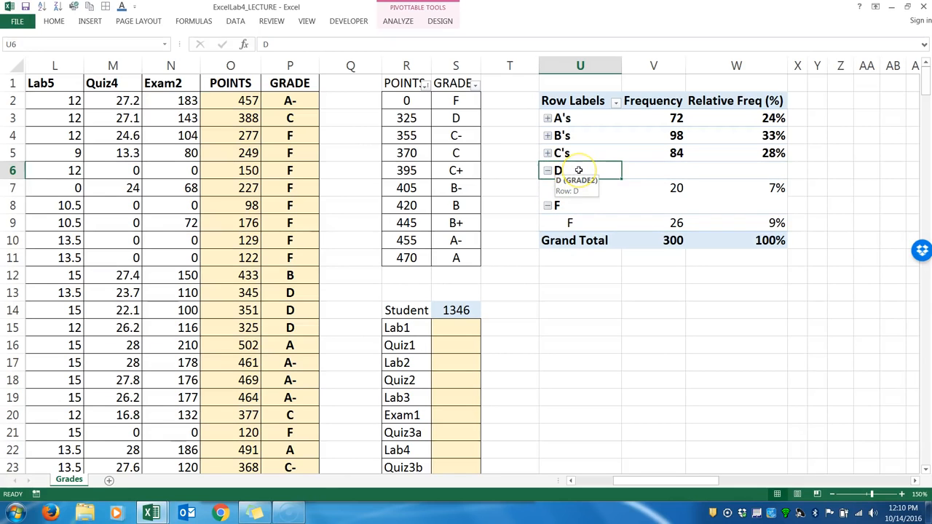
pyautogui.click(547, 170)
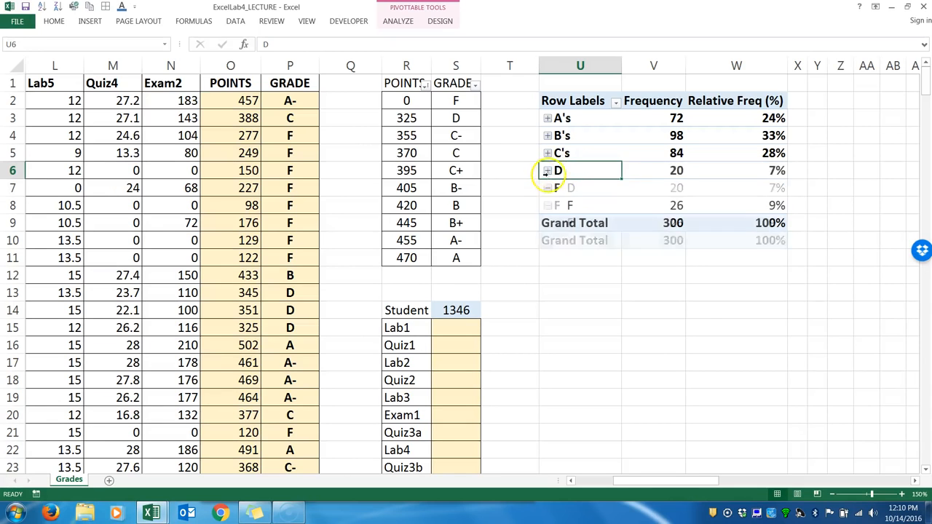
pyautogui.click(548, 189)
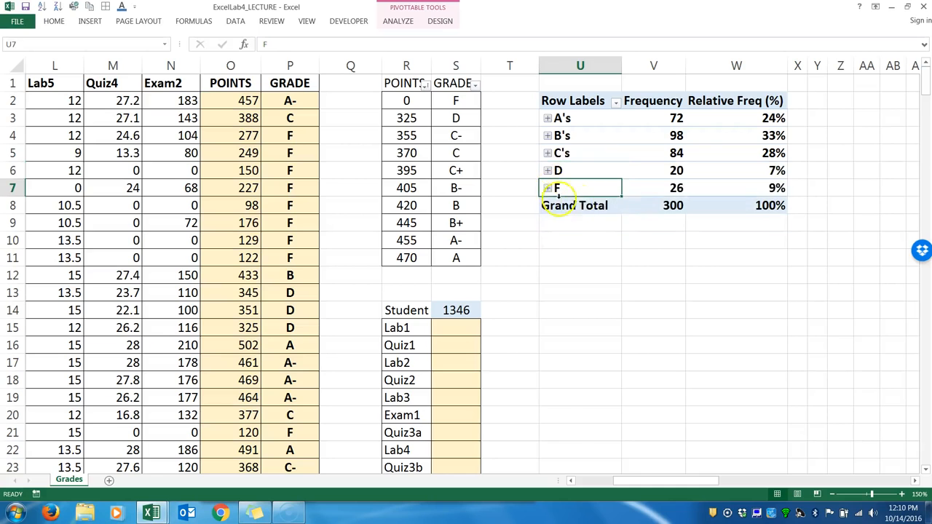
# Examine the Relative Freq (%) values of the collapsed grade groups in the PivotTable.
pyautogui.moveTo(764, 124); pyautogui.dragTo(773, 183)
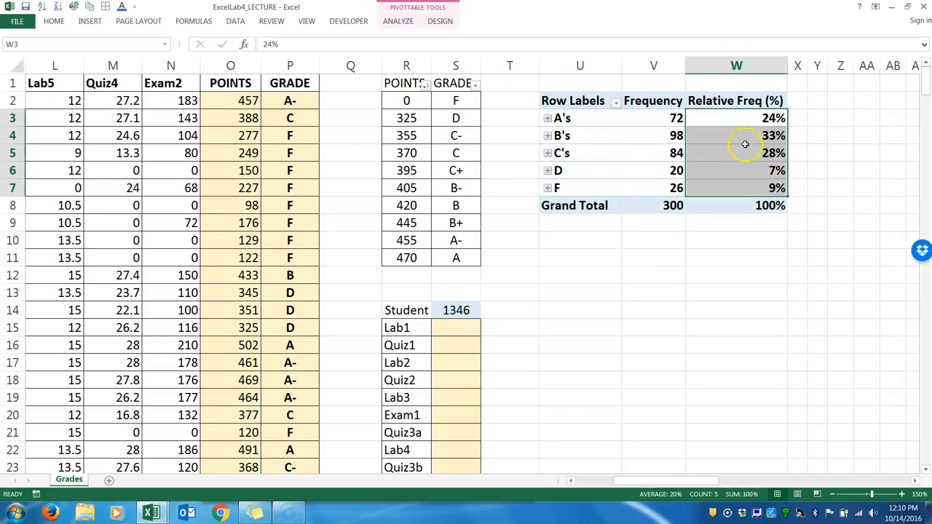
pyautogui.click(732, 292)
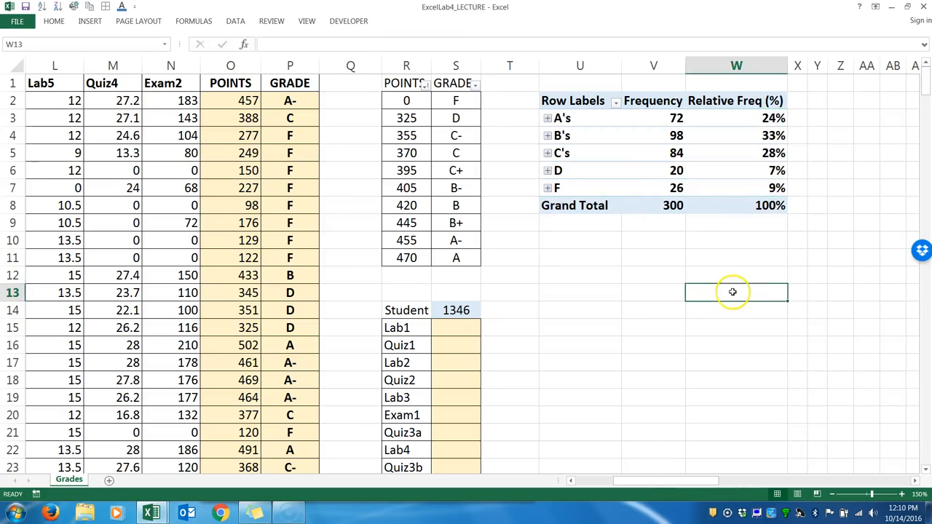
pyautogui.click(757, 134)
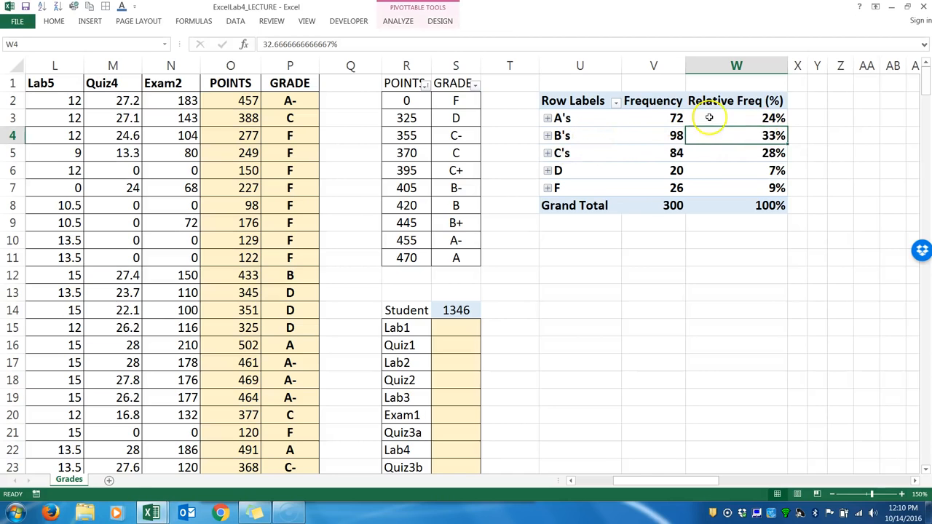
pyautogui.moveTo(736, 152); pyautogui.dragTo(734, 124)
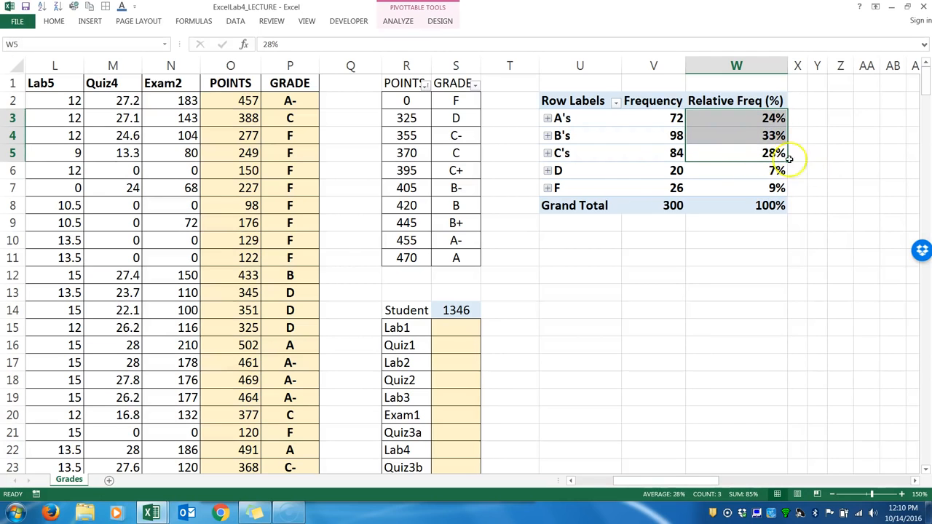
pyautogui.click(761, 123)
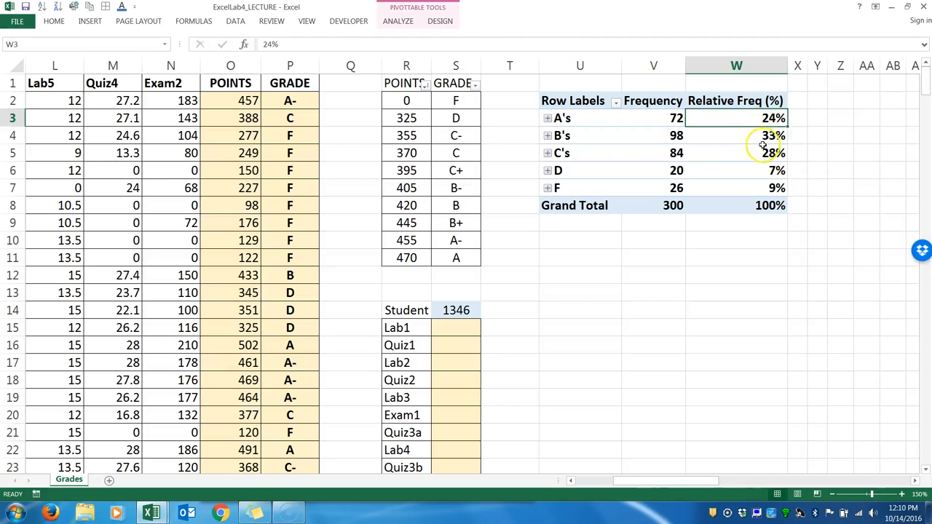
pyautogui.click(761, 153)
pyautogui.click(759, 138)
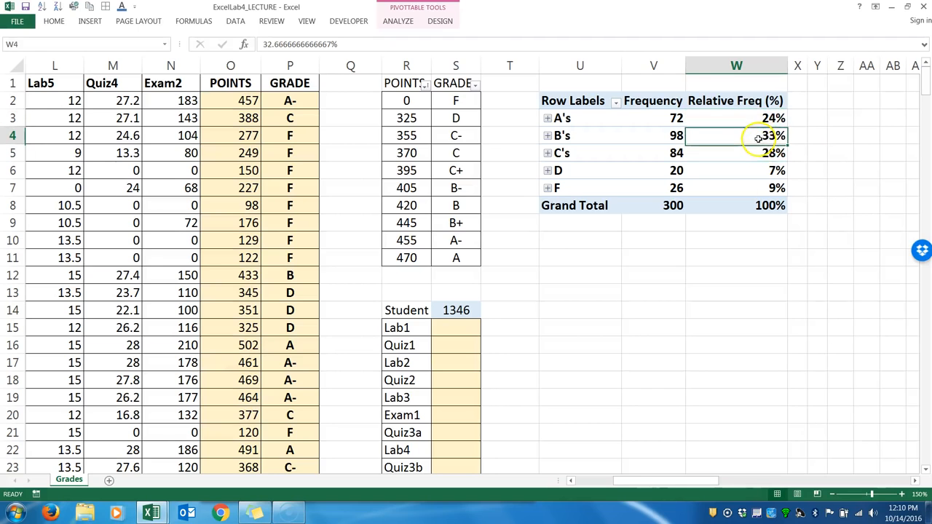
pyautogui.click(758, 189)
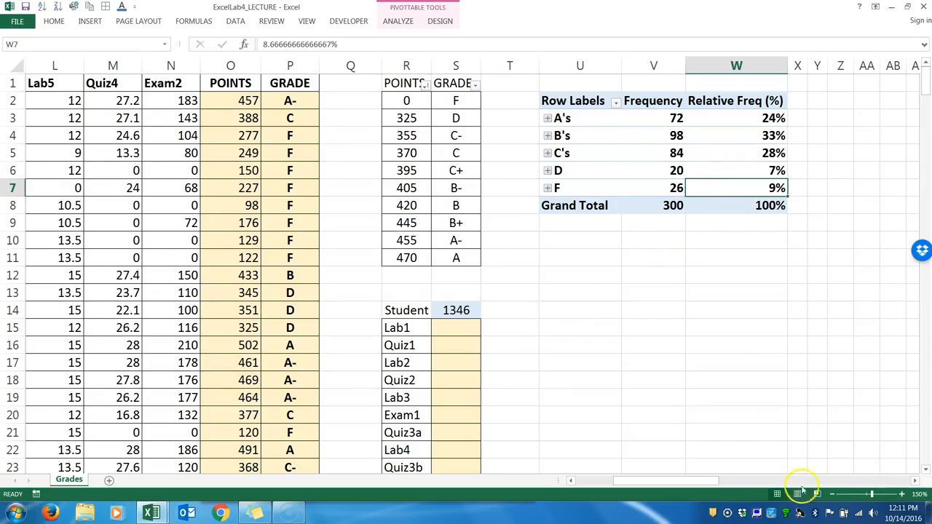
# Review the Midterm column's IF formula in I2, leaving the cell without changing it.
pyautogui.click(833, 494)
pyautogui.click(833, 494)
pyautogui.click(833, 494)
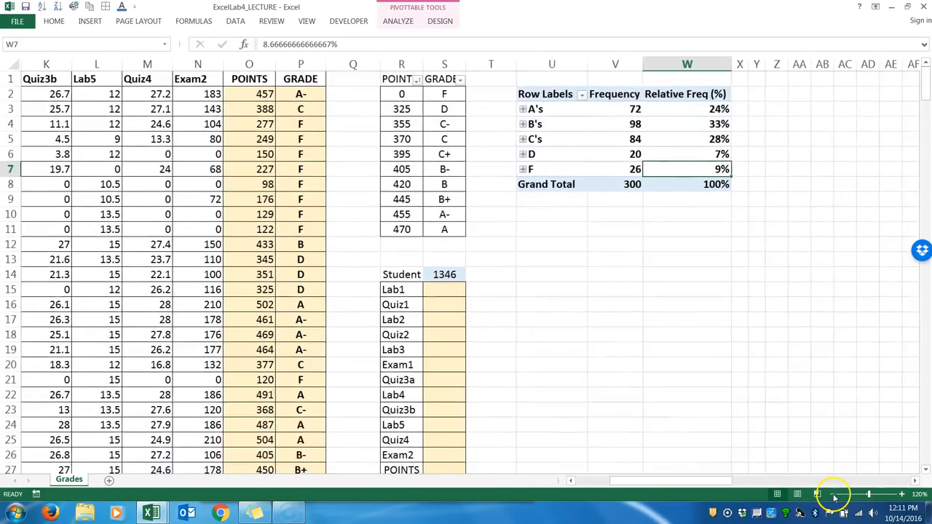
pyautogui.click(833, 494)
pyautogui.moveTo(739, 482); pyautogui.dragTo(667, 488)
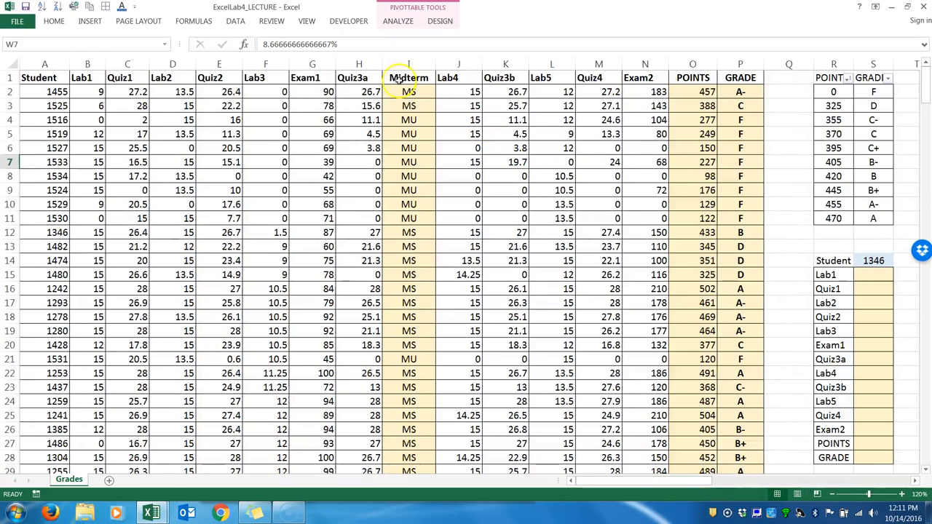
pyautogui.click(397, 64)
pyautogui.click(403, 92)
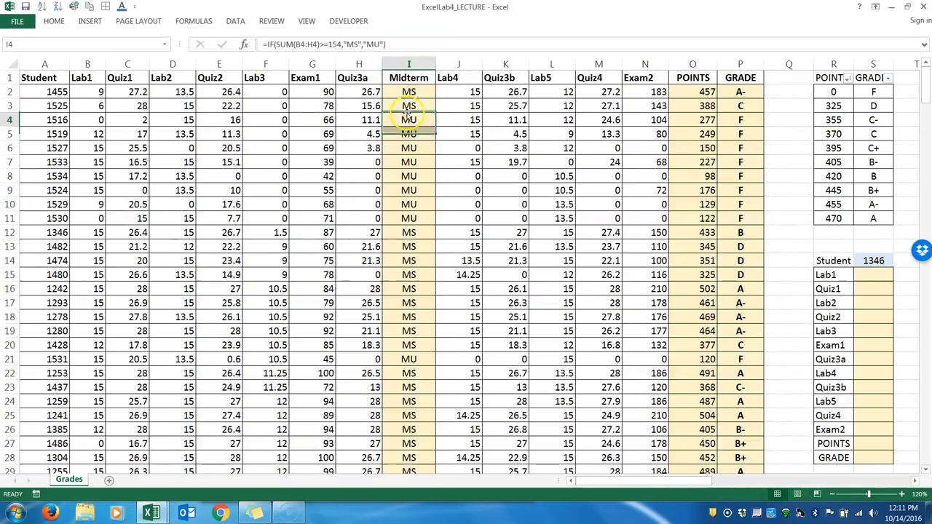
pyautogui.doubleClick(401, 92)
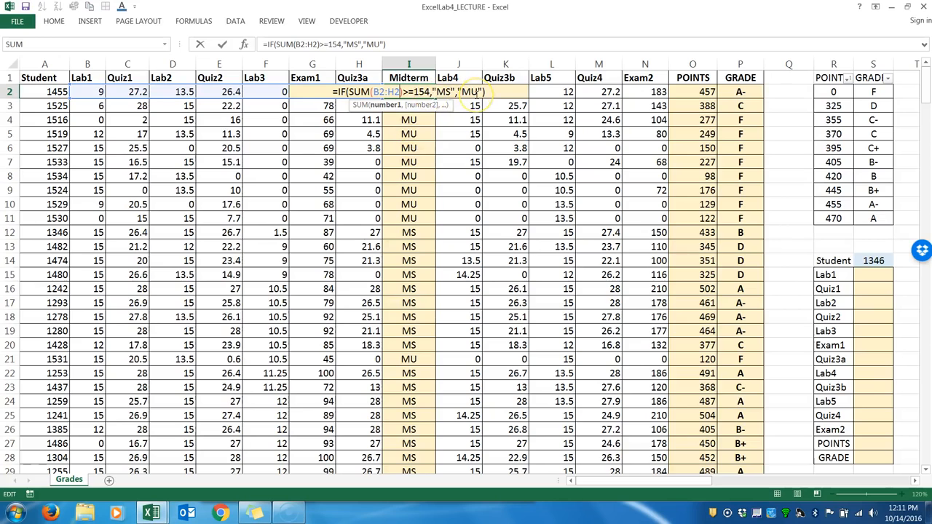
pyautogui.press('Return')
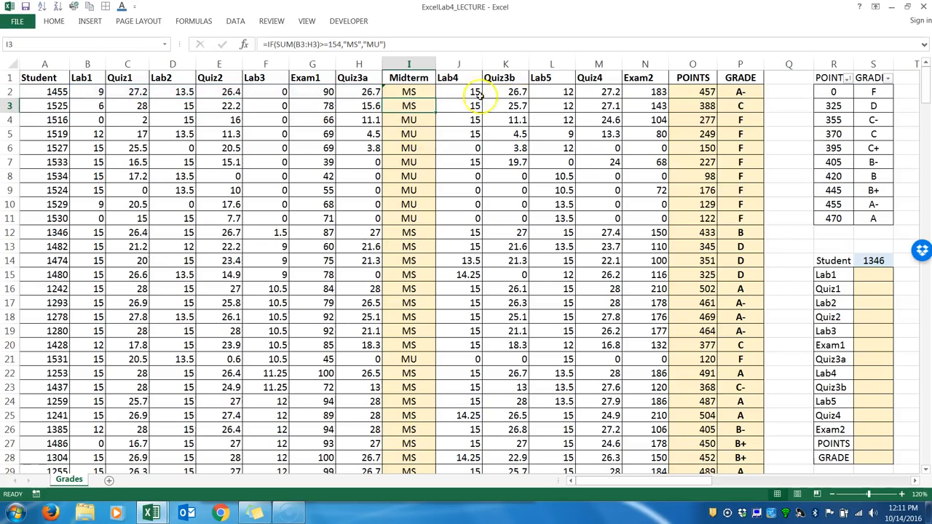
# Review the POINTS column's SUM formula in O2 and examine the points-to-grade table in R1:S11.
pyautogui.doubleClick(700, 92)
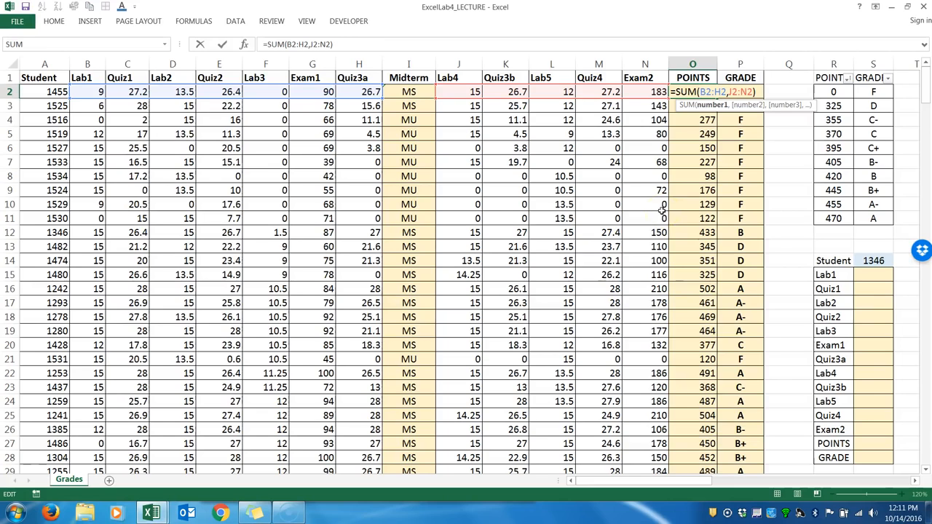
pyautogui.press('Return')
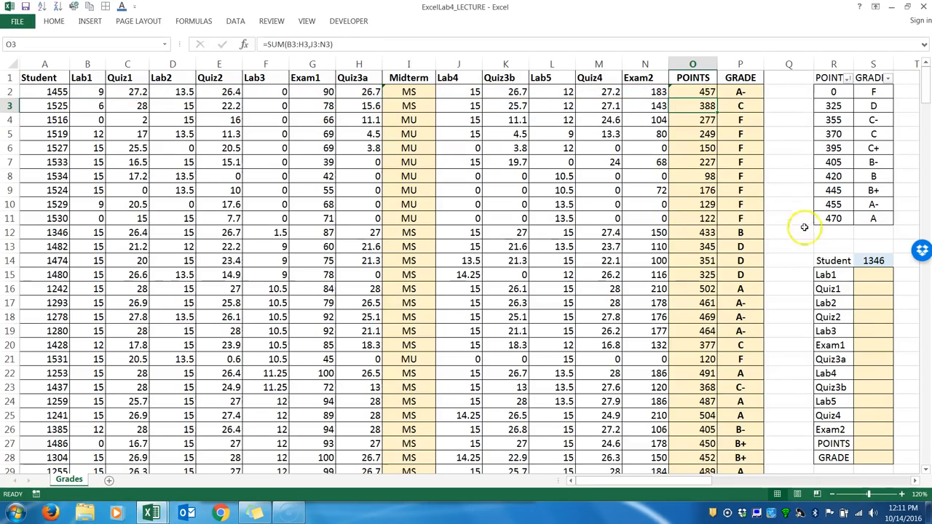
pyautogui.click(915, 481)
pyautogui.click(914, 480)
pyautogui.click(914, 480)
pyautogui.click(528, 79)
pyautogui.moveTo(528, 79); pyautogui.dragTo(550, 217)
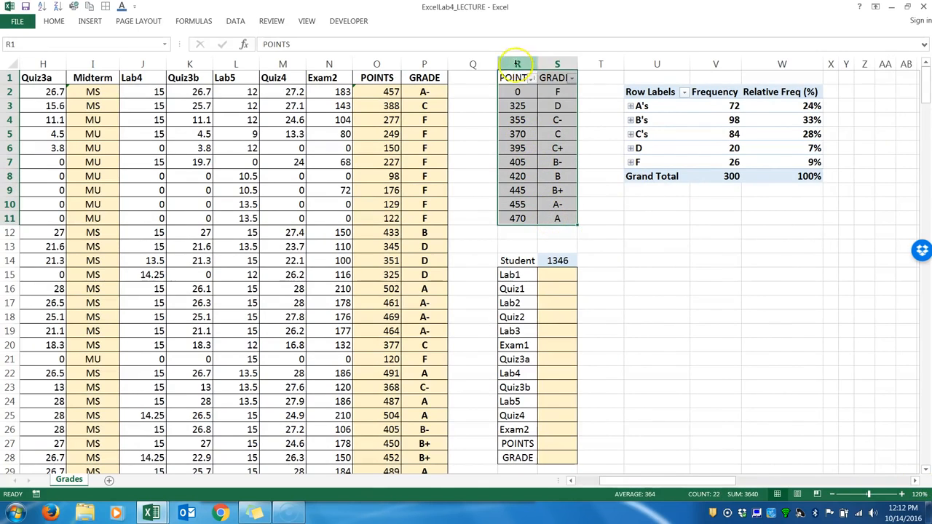
pyautogui.click(522, 93)
pyautogui.moveTo(523, 98); pyautogui.dragTo(523, 214)
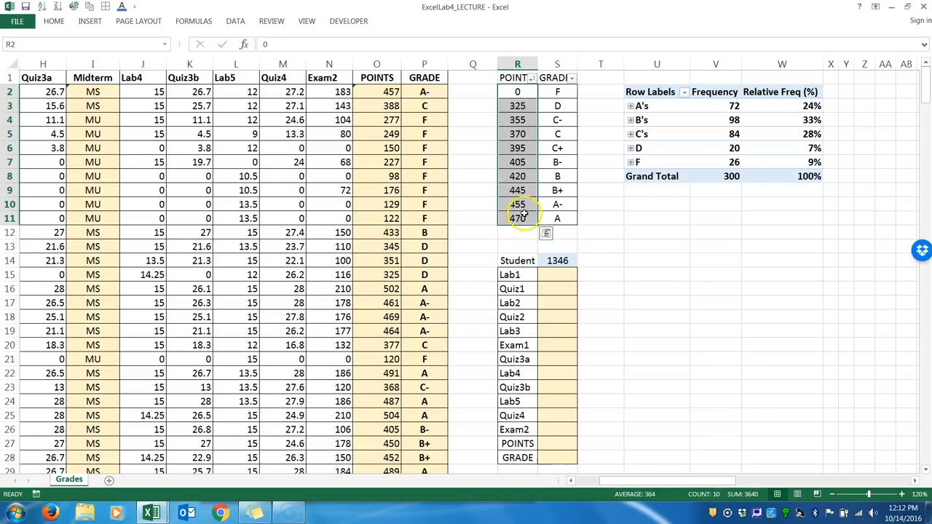
# Review the GRADE column's VLOOKUP formula in P2, trying empty parentheses after TRUE and removing them.
pyautogui.doubleClick(423, 90)
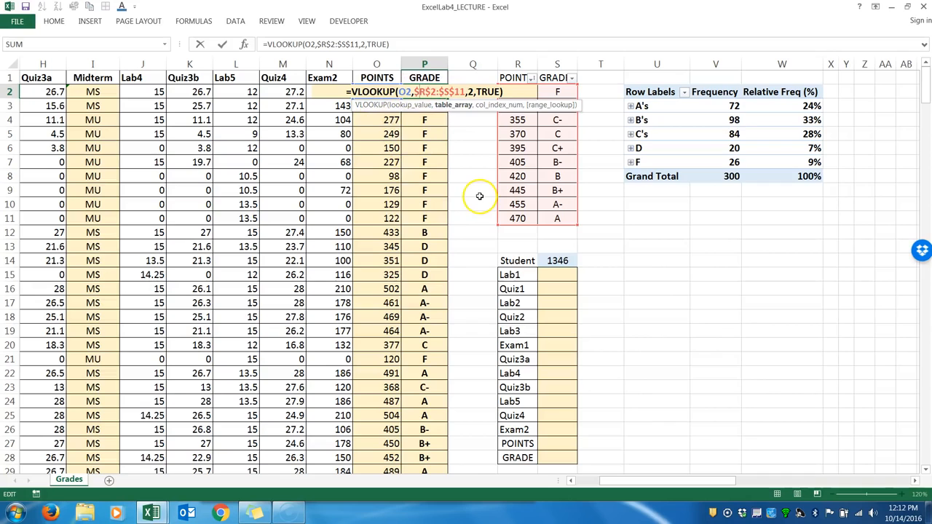
pyautogui.click(500, 92)
pyautogui.write('()')
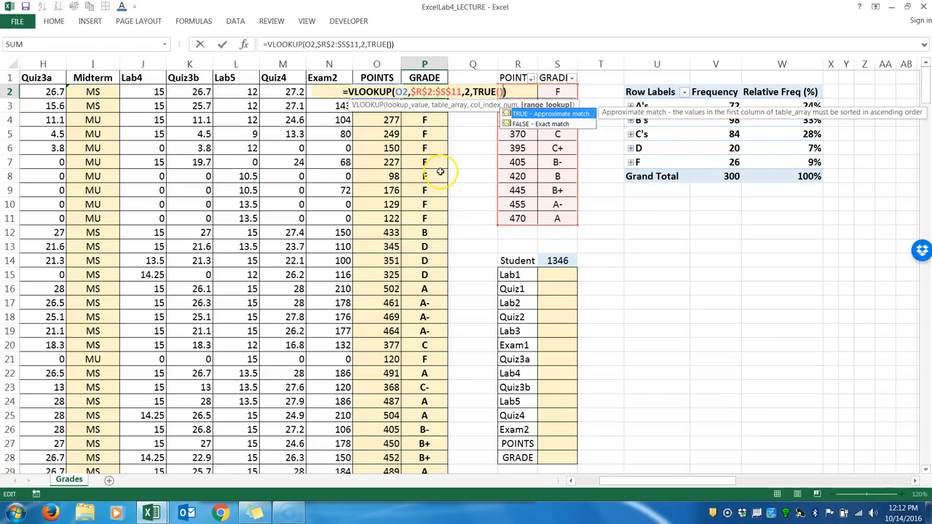
pyautogui.press('BackSpace')
pyautogui.press('BackSpace')
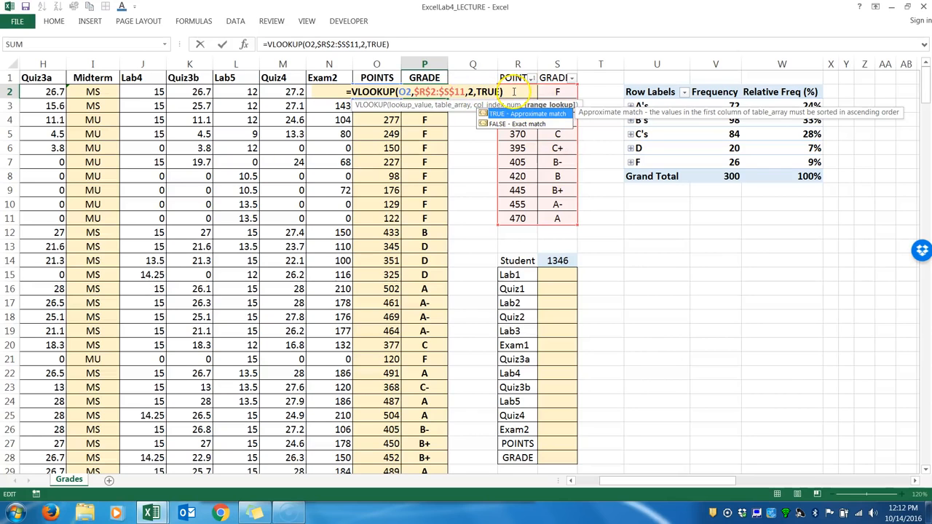
pyautogui.press('Return')
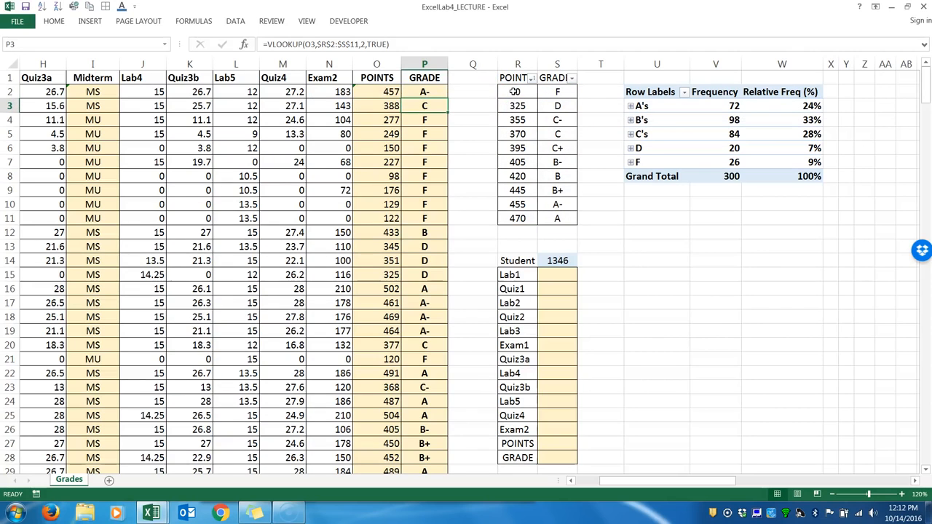
# Ignore the omitted-adjacent-cells error flagged on the formulas in O2 and I2.
pyautogui.click(358, 89)
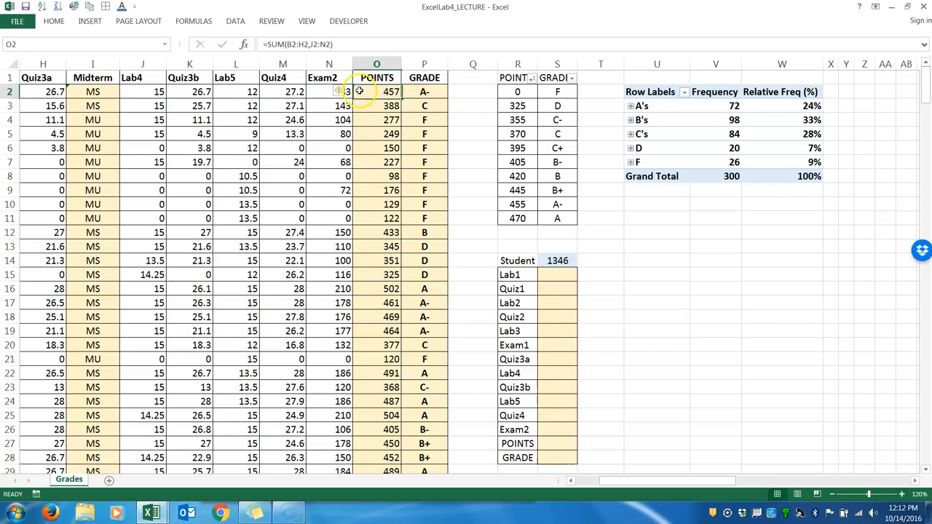
pyautogui.click(342, 93)
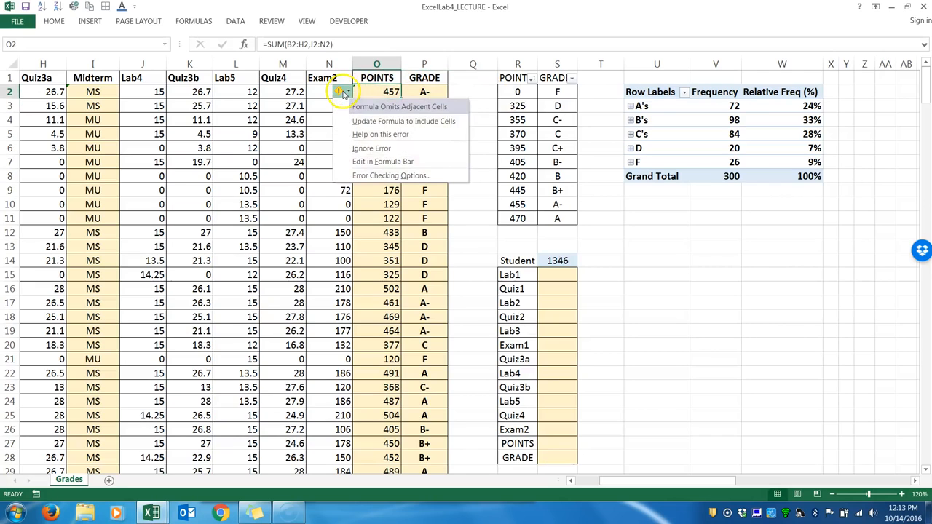
pyautogui.click(364, 147)
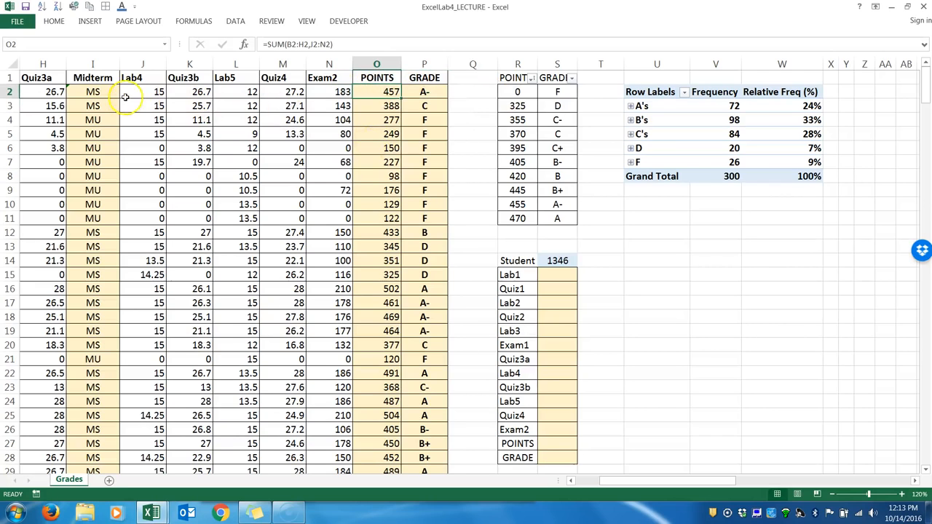
pyautogui.click(95, 92)
pyautogui.click(57, 93)
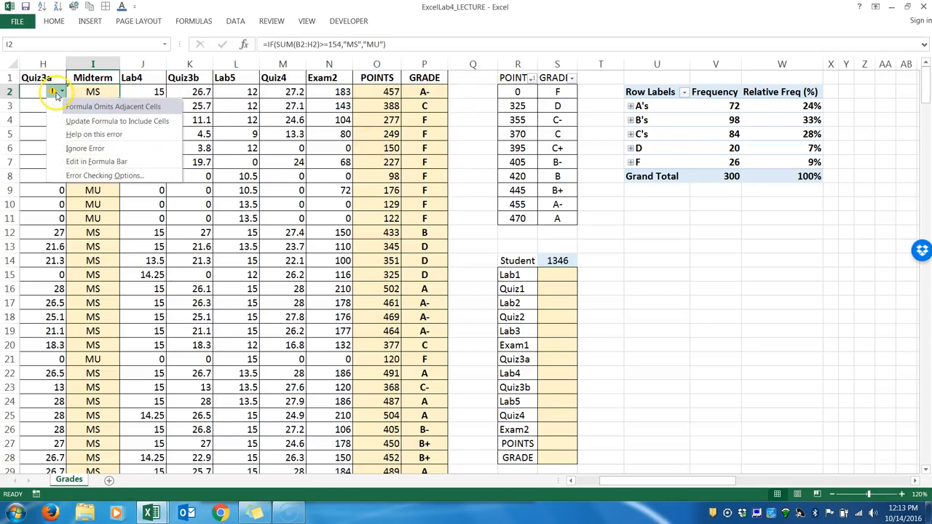
pyautogui.click(73, 148)
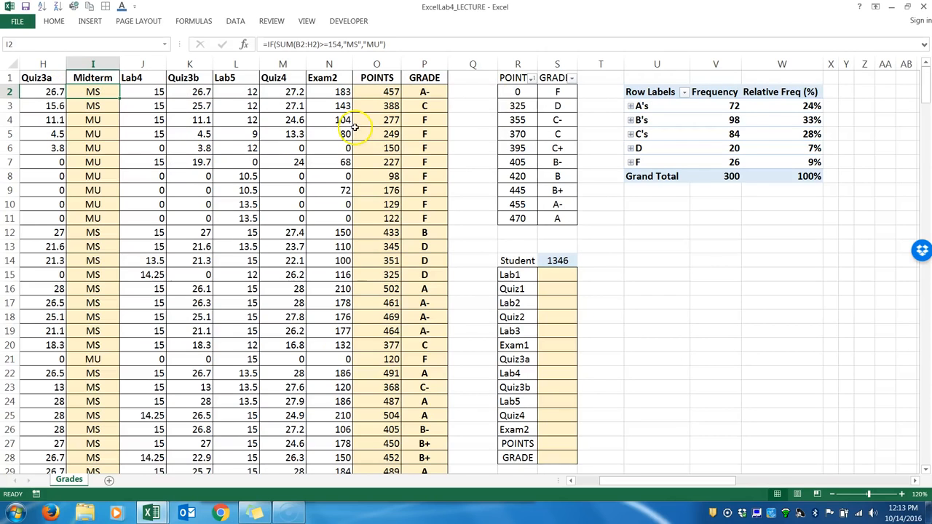
pyautogui.click(650, 92)
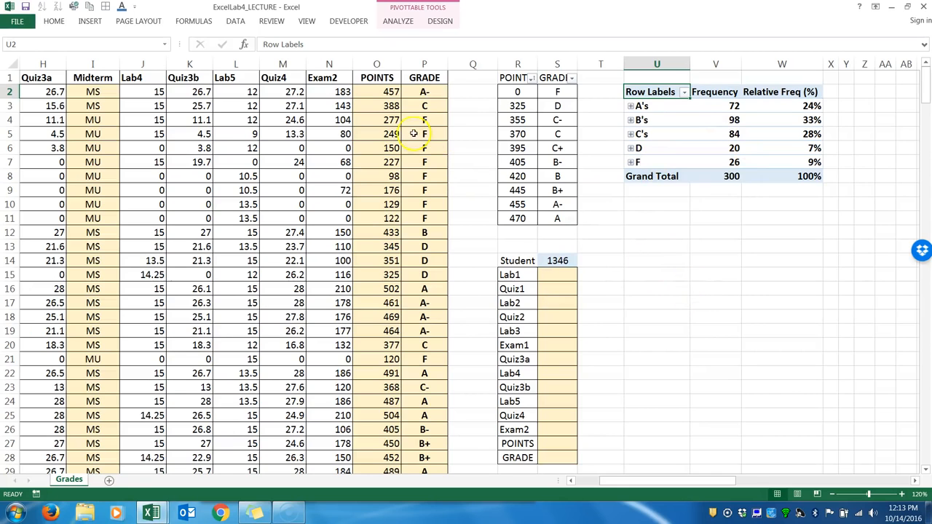
pyautogui.moveTo(383, 87); pyautogui.dragTo(150, 318)
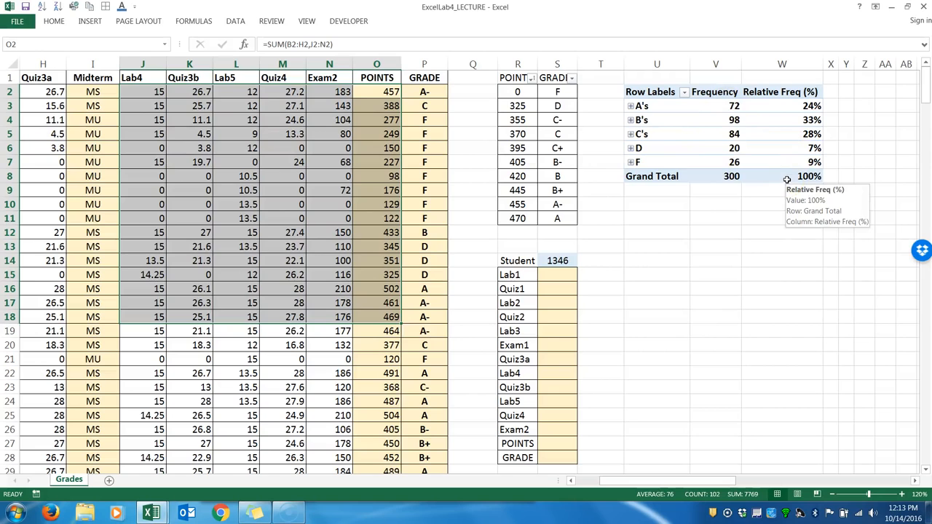
pyautogui.click(692, 257)
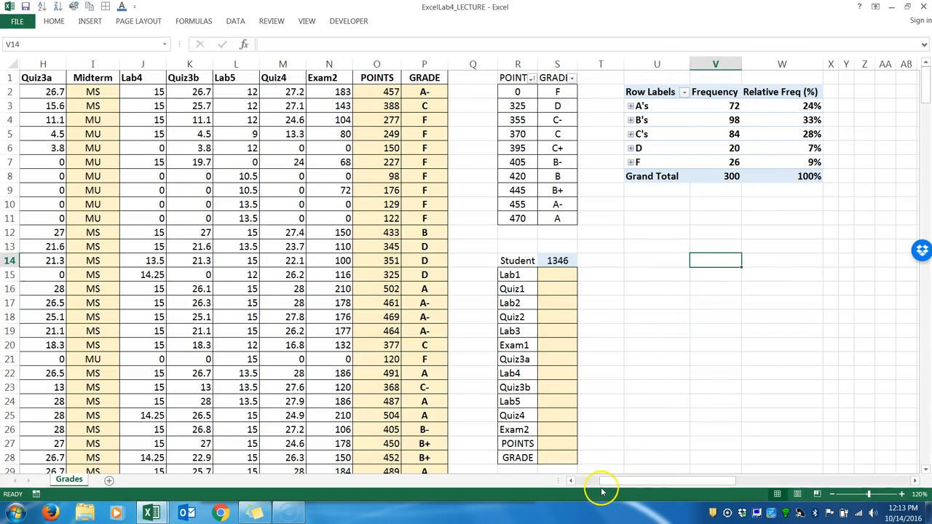
# Examine the student lookup table's input cell S14 and its result cells S15:S28.
pyautogui.moveTo(593, 488)
pyautogui.mouseDown()
pyautogui.moveTo(602, 488)
pyautogui.moveTo(590, 486)
pyautogui.mouseUp()
pyautogui.click(833, 494)
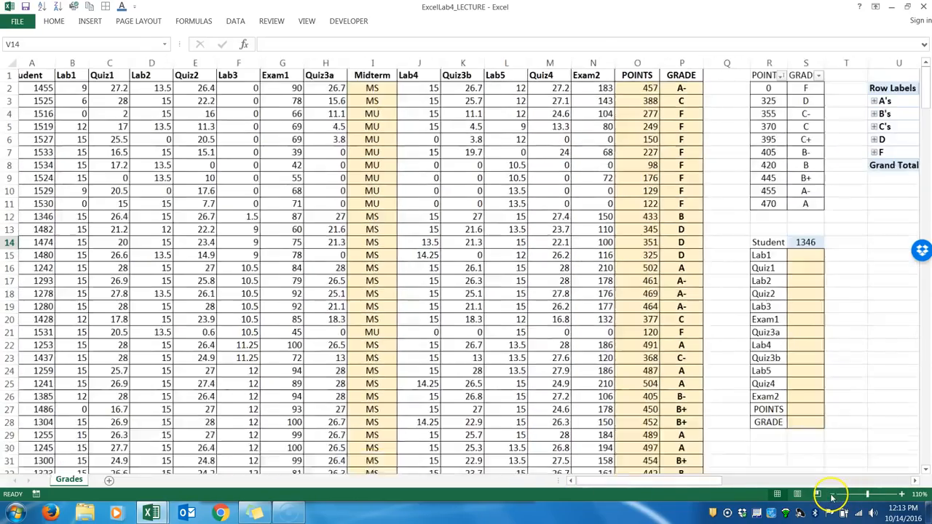
pyautogui.click(833, 495)
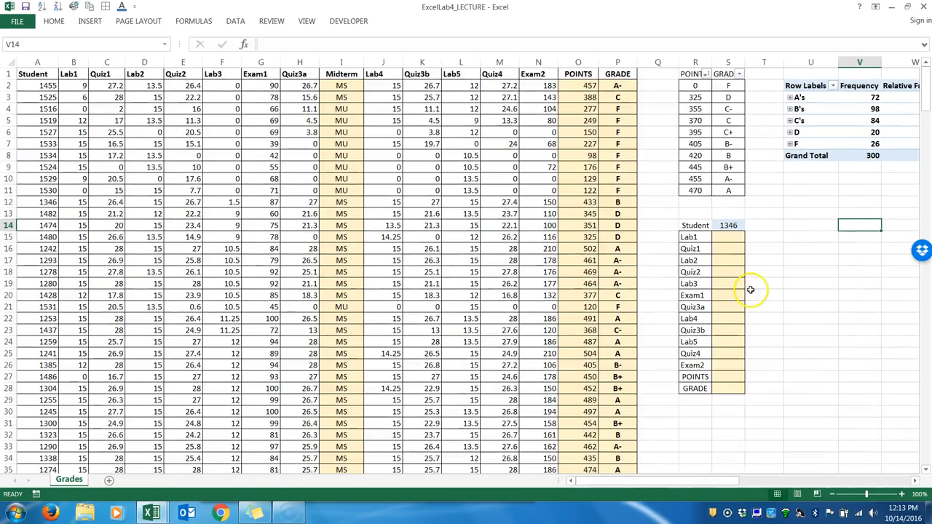
pyautogui.click(728, 225)
pyautogui.moveTo(726, 236); pyautogui.dragTo(736, 385)
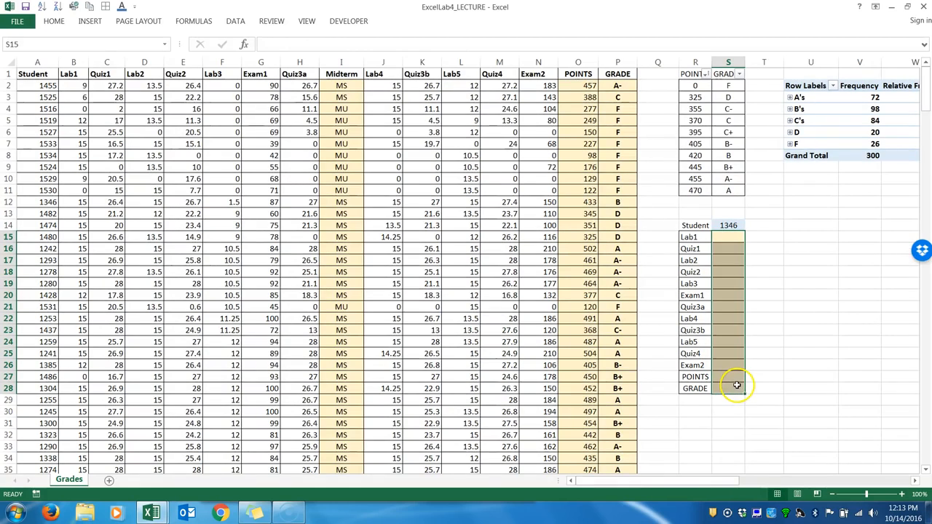
pyautogui.click(728, 236)
pyautogui.click(728, 225)
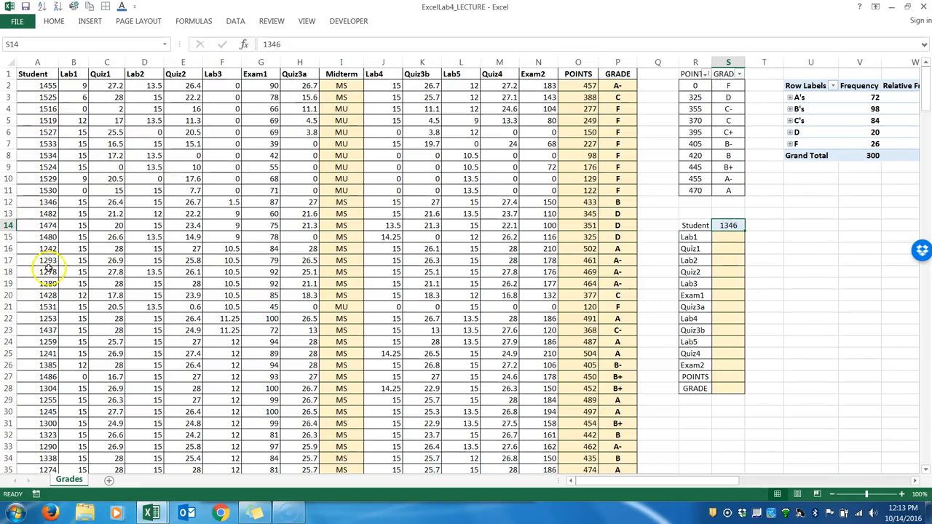
# Search the sheet for the student number held in S14 and for the one in A30, and close the search.
pyautogui.click(127, 237)
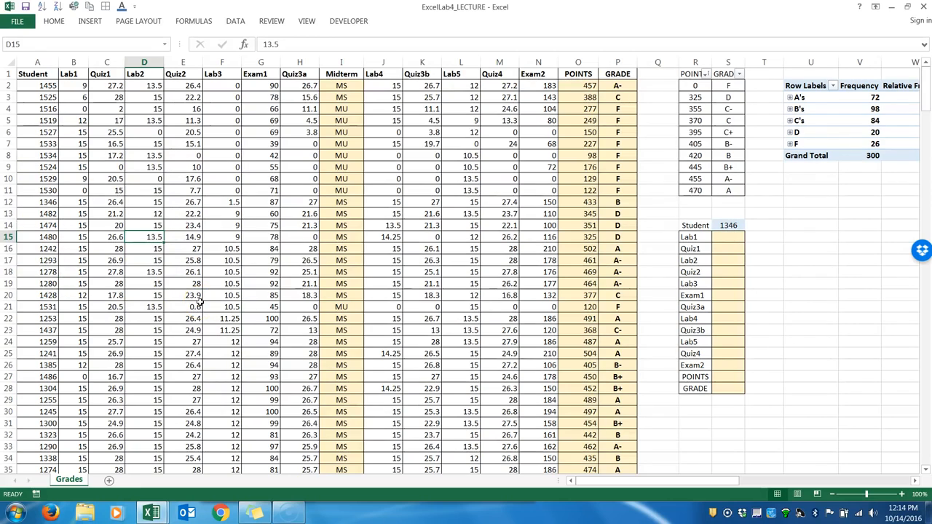
pyautogui.hotkey('ctrl', 'f')
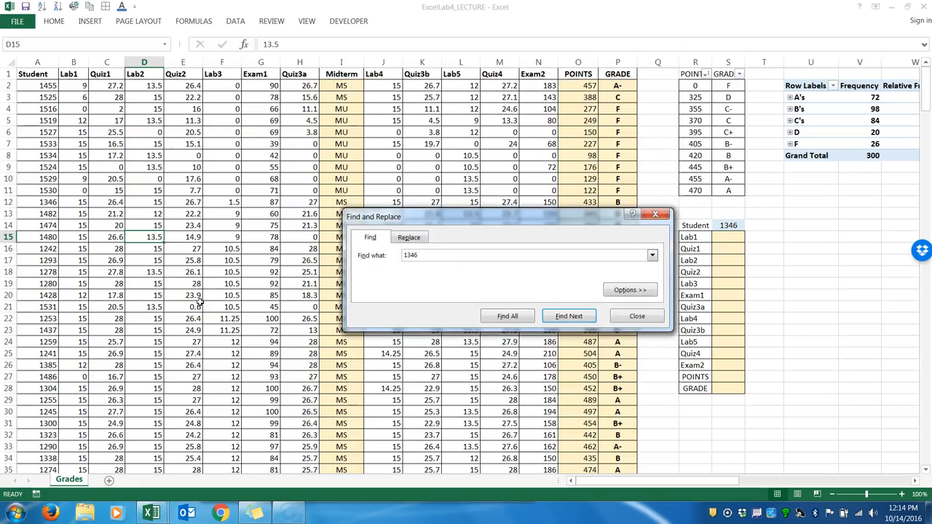
pyautogui.write('1346')
pyautogui.press('Return')
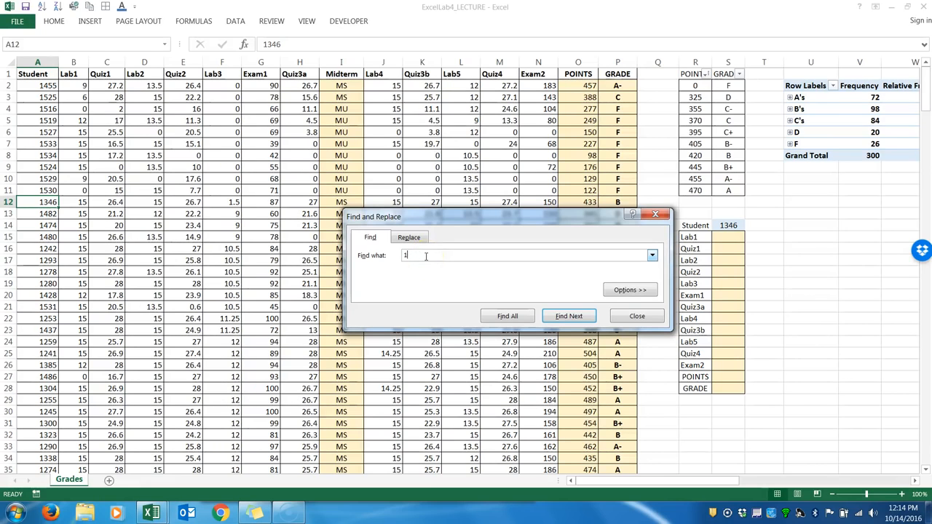
pyautogui.write('1245')
pyautogui.press('Return')
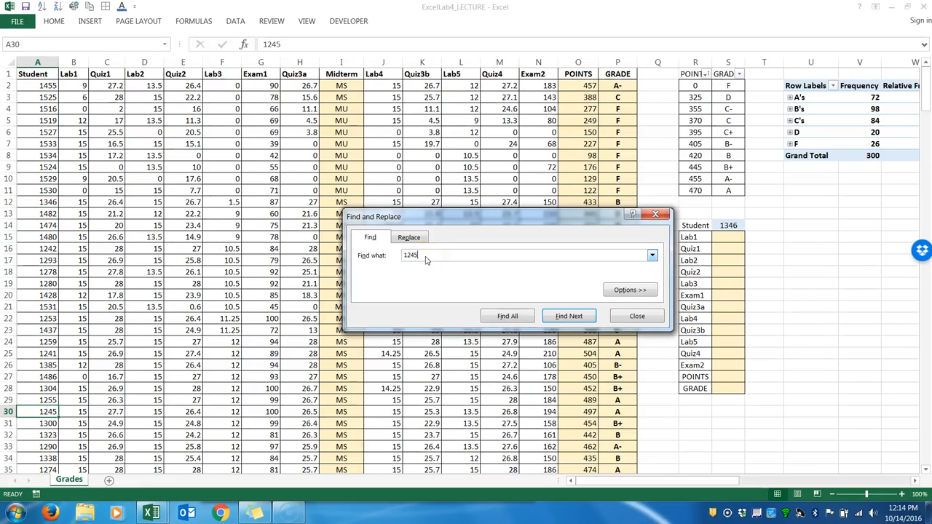
pyautogui.click(46, 412)
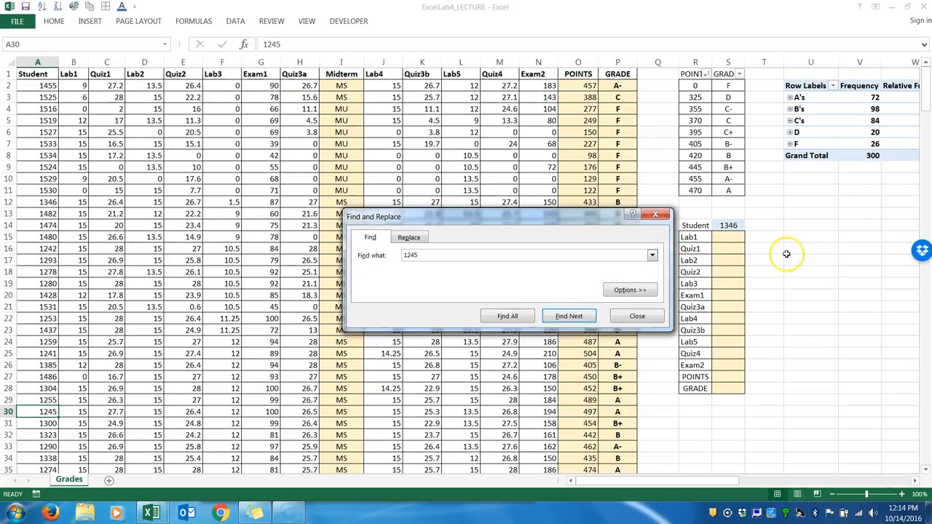
pyautogui.click(659, 215)
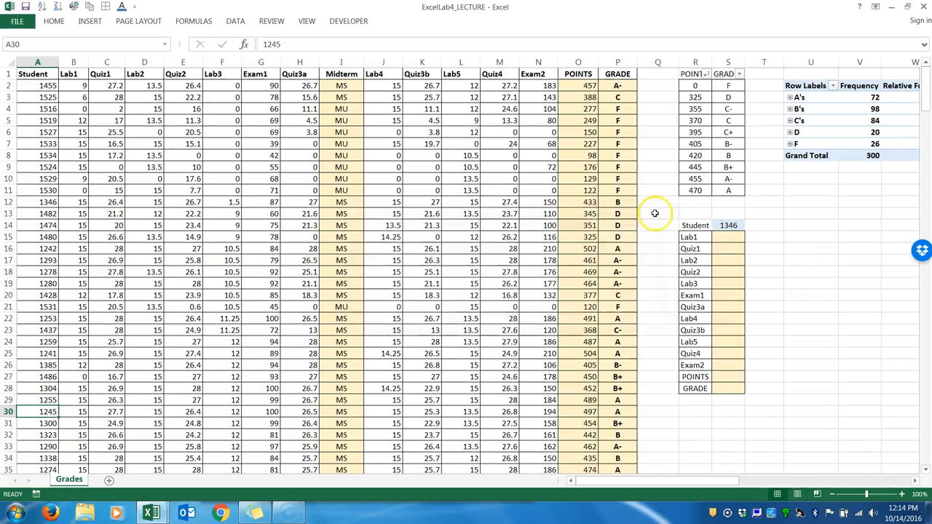
pyautogui.click(724, 226)
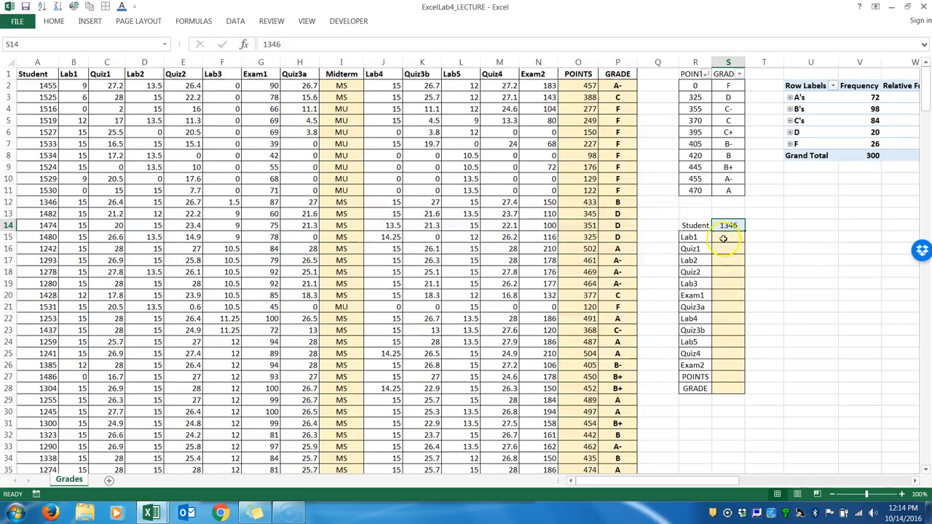
pyautogui.moveTo(723, 243); pyautogui.dragTo(724, 386)
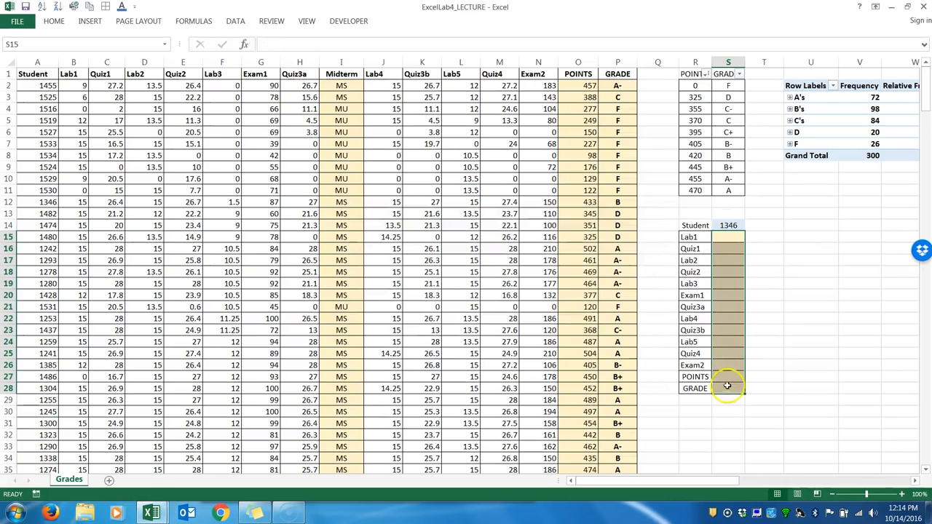
pyautogui.click(731, 238)
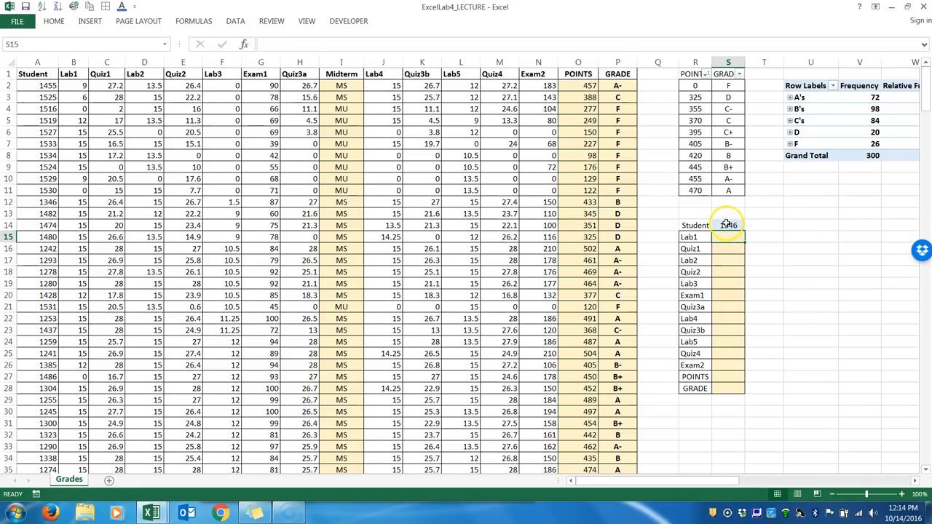
pyautogui.click(727, 225)
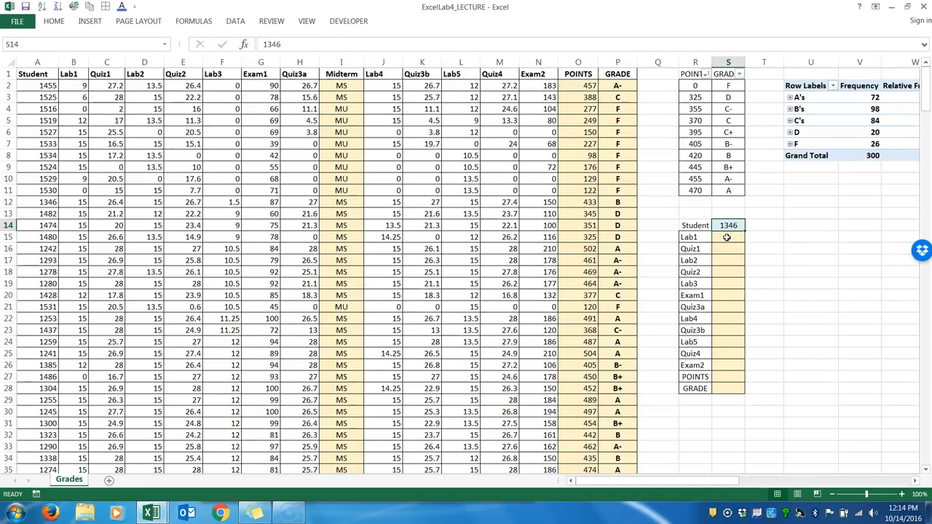
# Begin an INDEX formula in the Lab1 result cell S15 with the absolute array $B$2:$N$301.
pyautogui.click(727, 238)
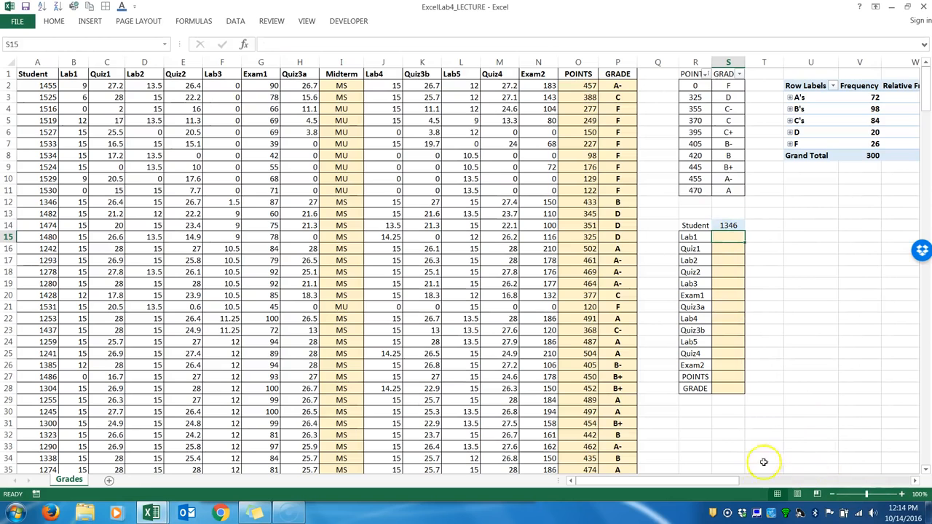
pyautogui.moveTo(726, 481); pyautogui.dragTo(731, 478)
pyautogui.write('=')
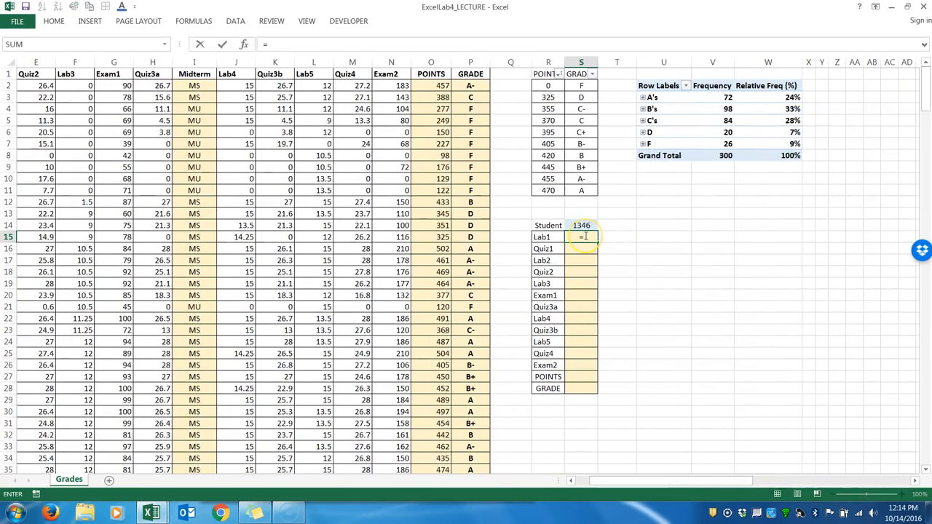
pyautogui.write('INDEX(')
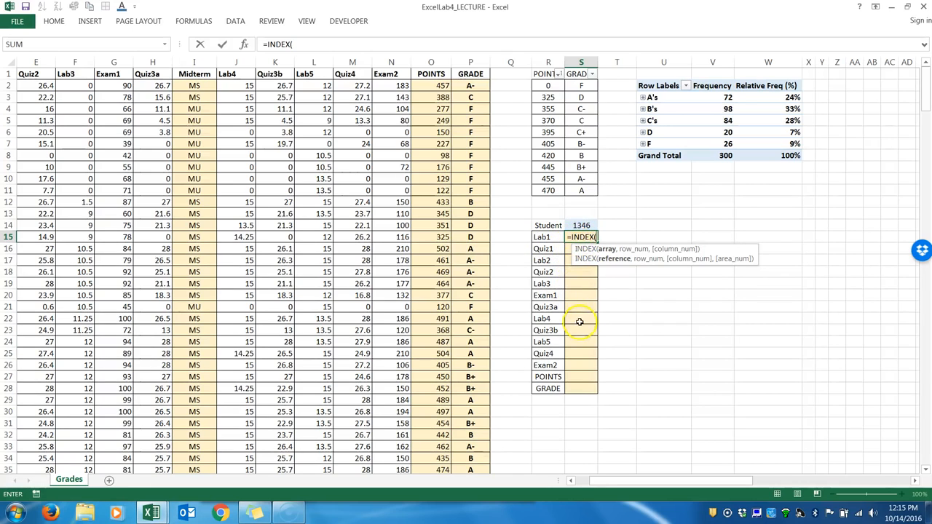
pyautogui.moveTo(600, 483); pyautogui.dragTo(557, 483)
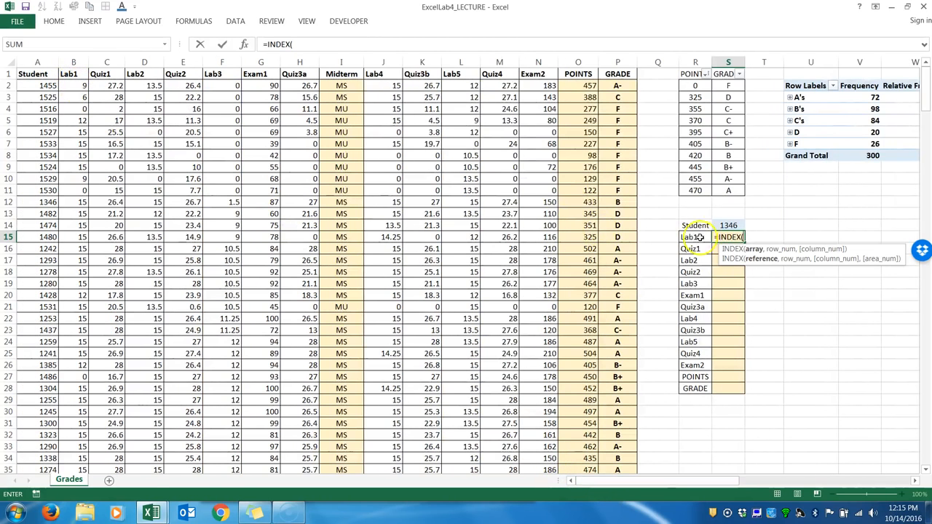
pyautogui.click(70, 84)
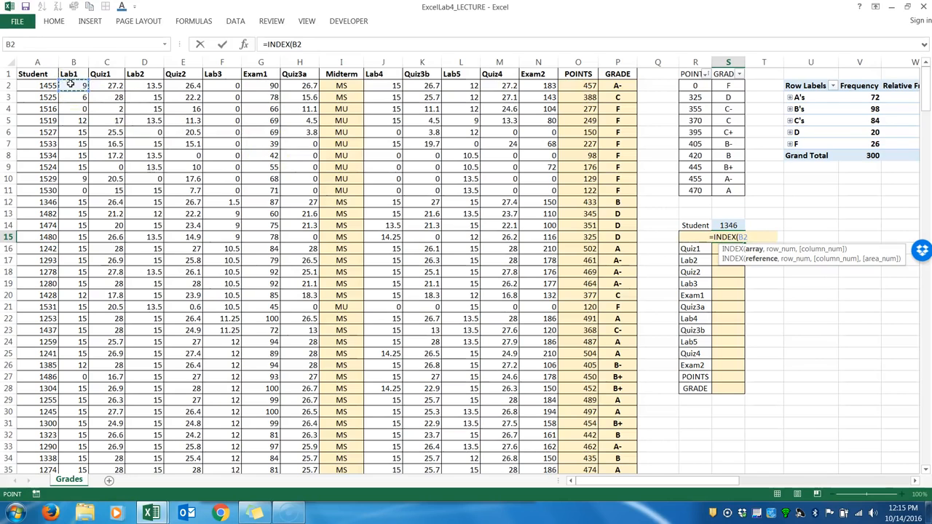
pyautogui.moveTo(71, 84); pyautogui.dragTo(537, 87)
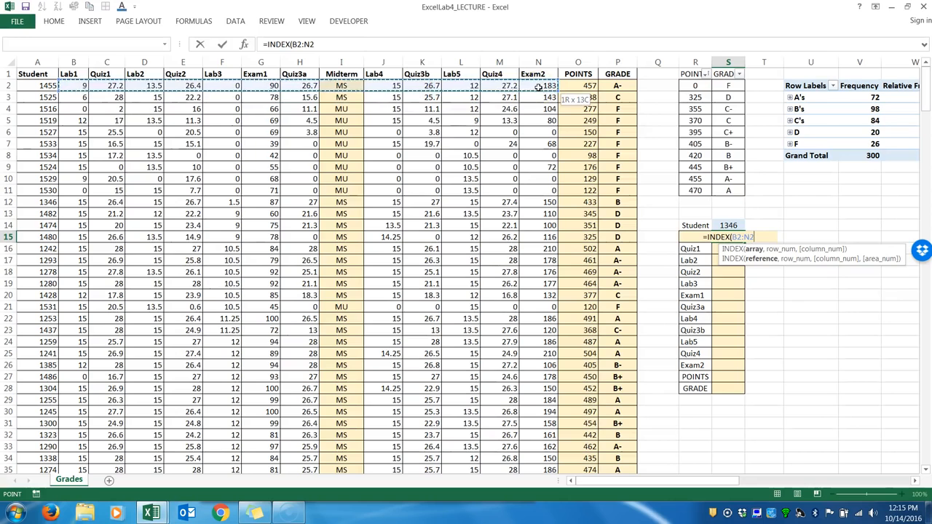
pyautogui.moveTo(538, 87); pyautogui.dragTo(538, 87)
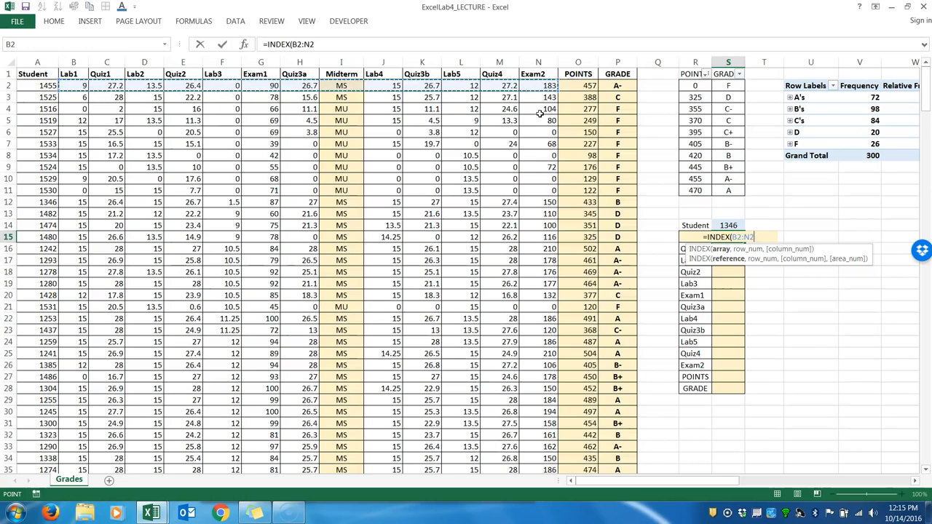
pyautogui.hotkey('ctrl', 'shift', 'Down')
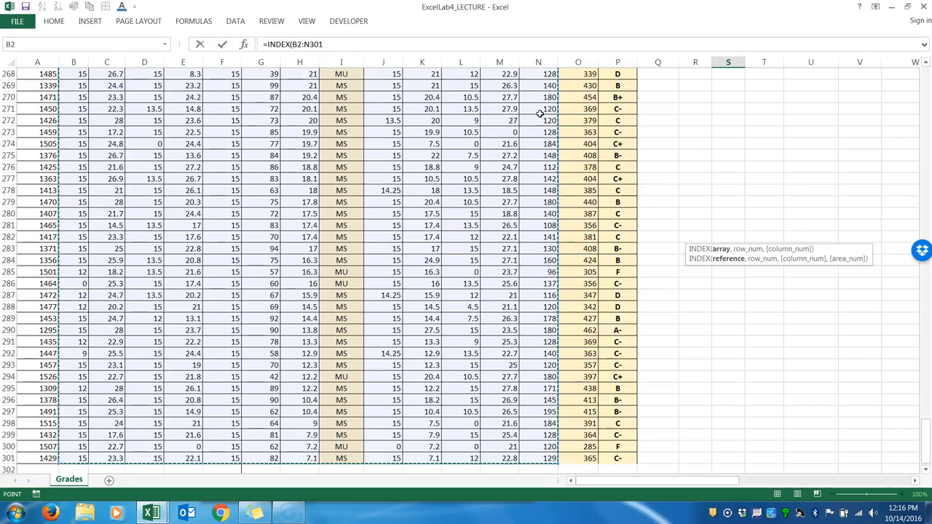
pyautogui.press('F4')
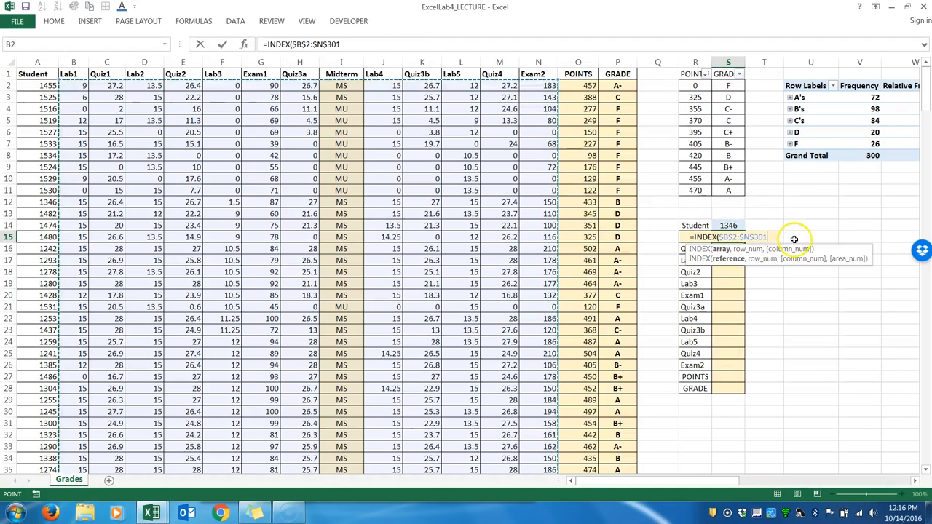
# Start a MATCH function as the INDEX row argument, using $S$14 as its absolute lookup value.
pyautogui.write(',')
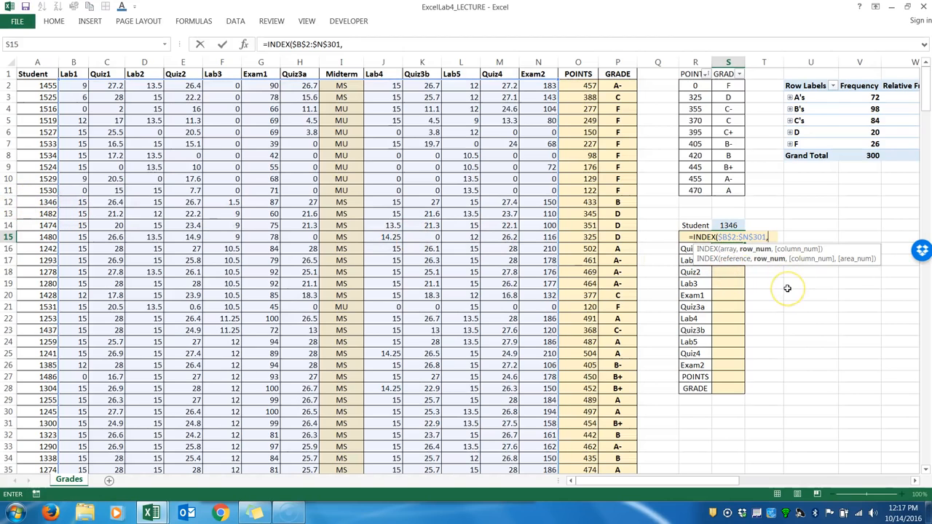
pyautogui.write('MATCH(')
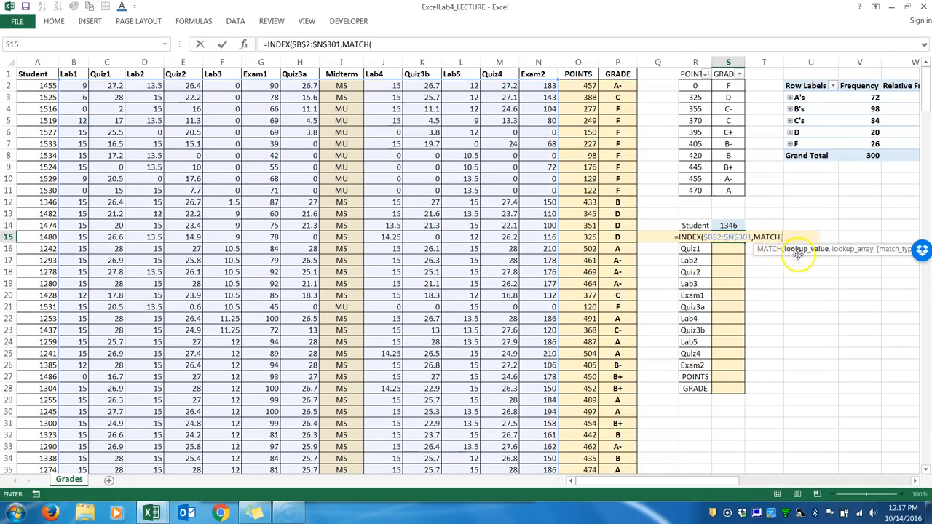
pyautogui.click(728, 225)
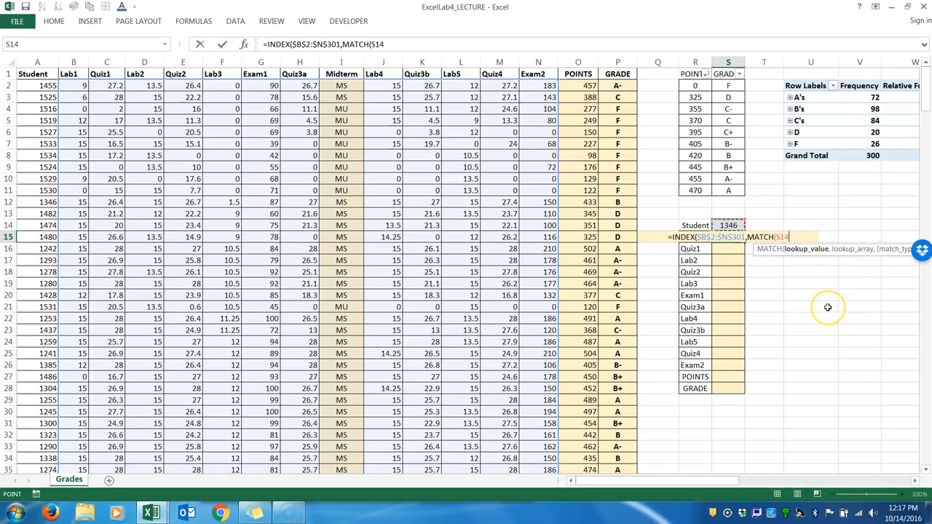
pyautogui.press('F4')
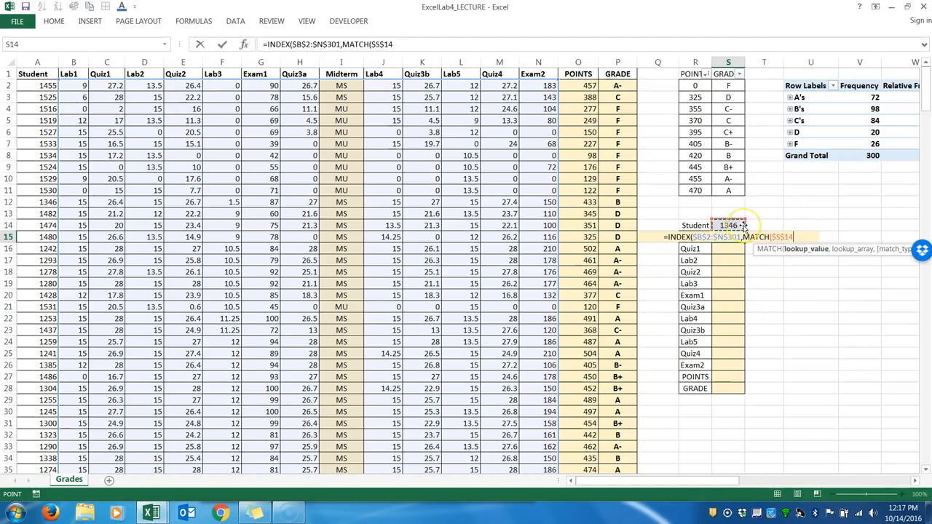
pyautogui.write(',')
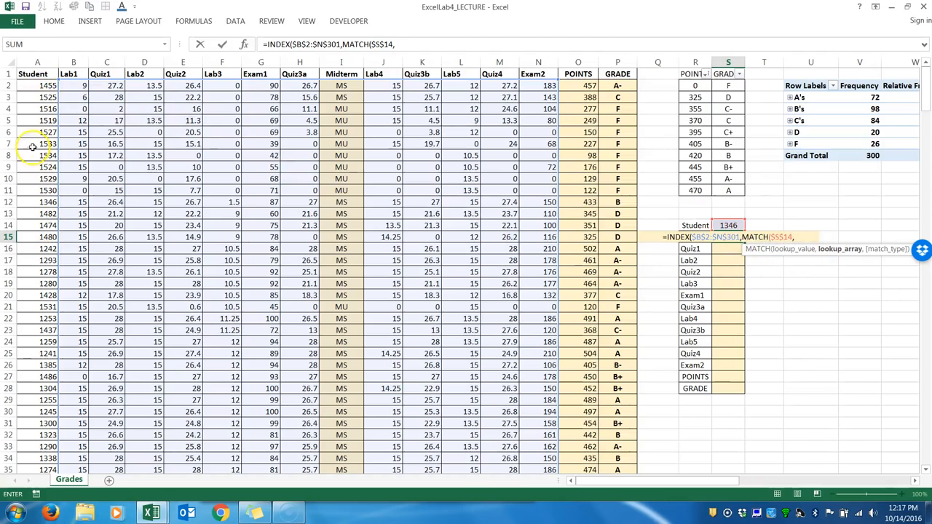
# Complete the row MATCH with the absolute lookup array $A$2:$A$301 and match type 0, ready for the column argument.
pyautogui.click(35, 85)
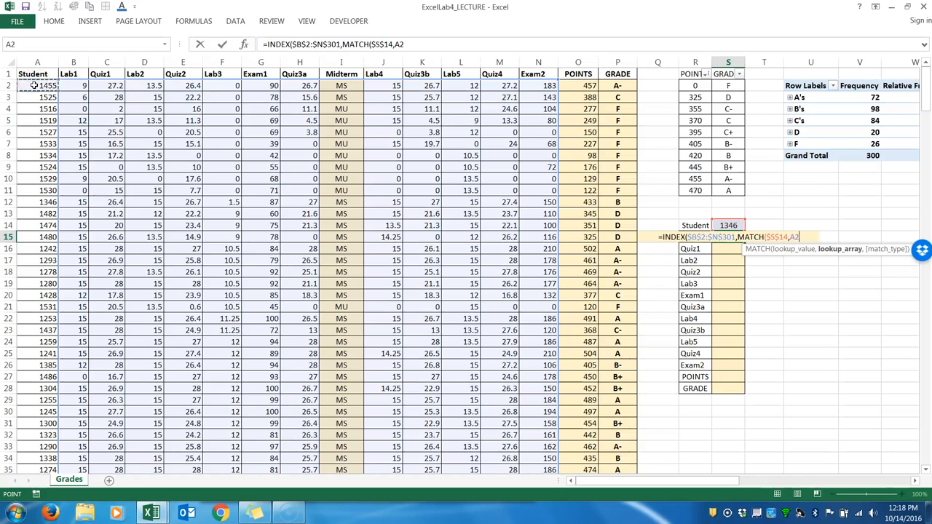
pyautogui.hotkey('ctrl', 'shift', 'Down')
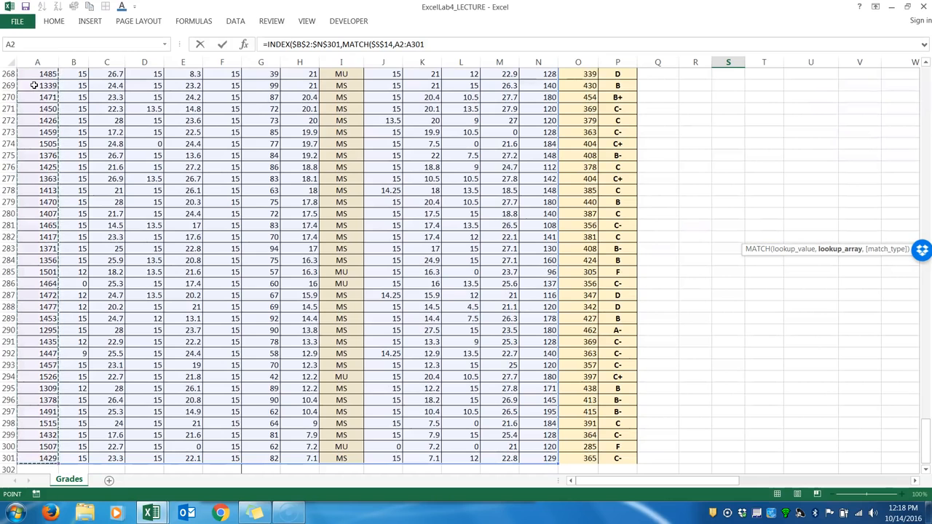
pyautogui.press('F4')
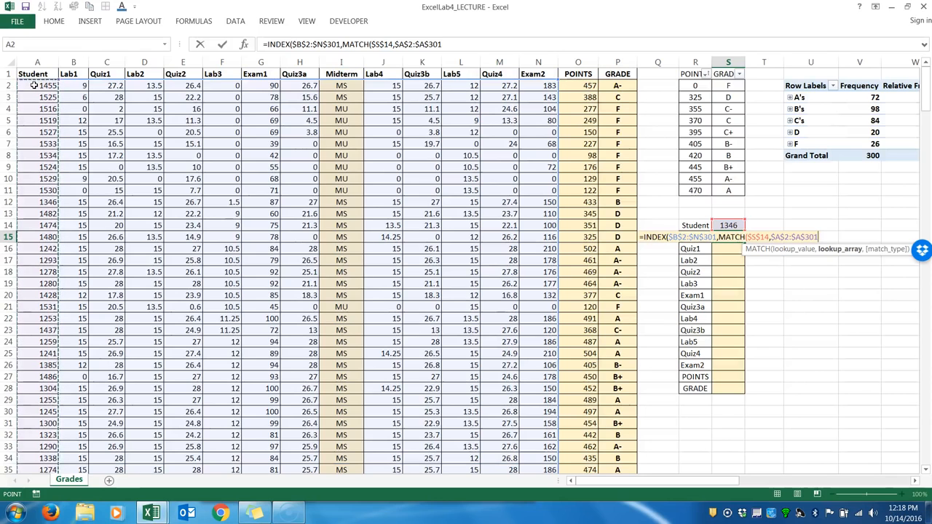
pyautogui.write(',')
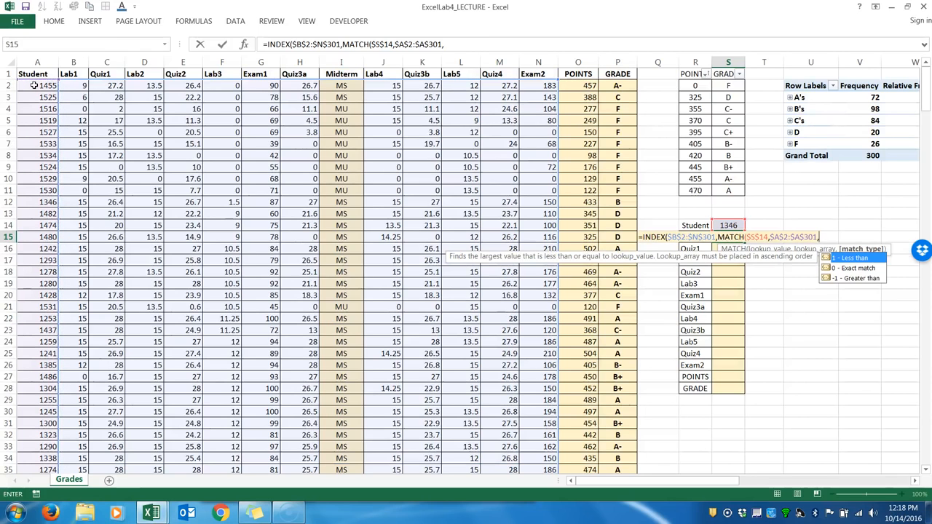
pyautogui.write('0')
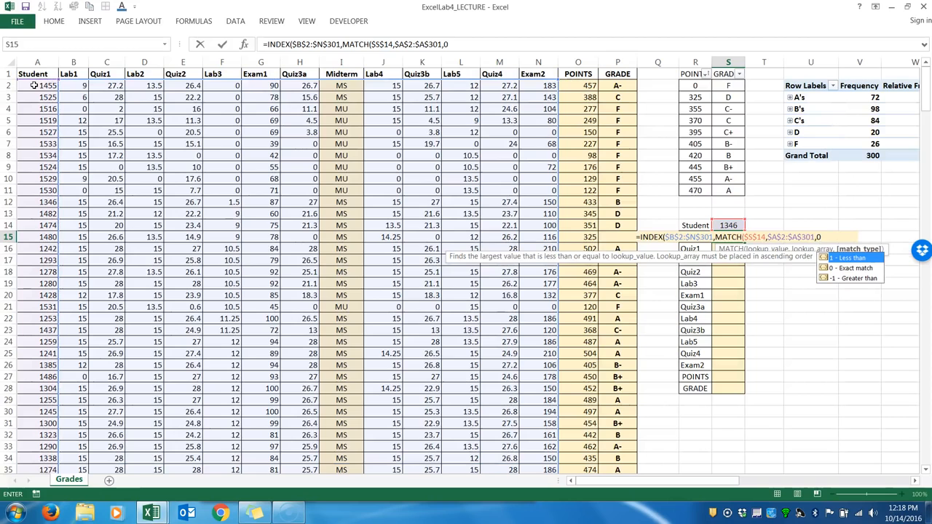
pyautogui.write(')')
pyautogui.write(',')
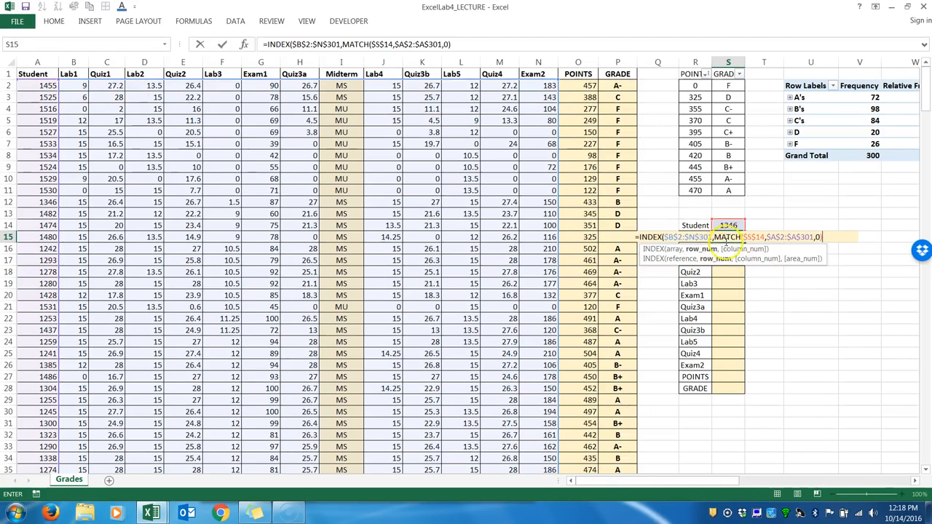
pyautogui.moveTo(715, 237); pyautogui.dragTo(823, 237)
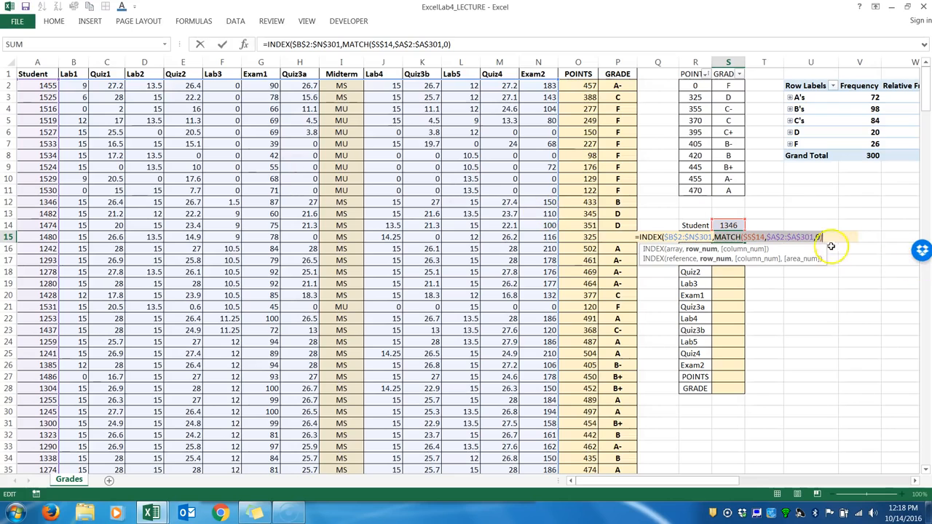
pyautogui.write(',')
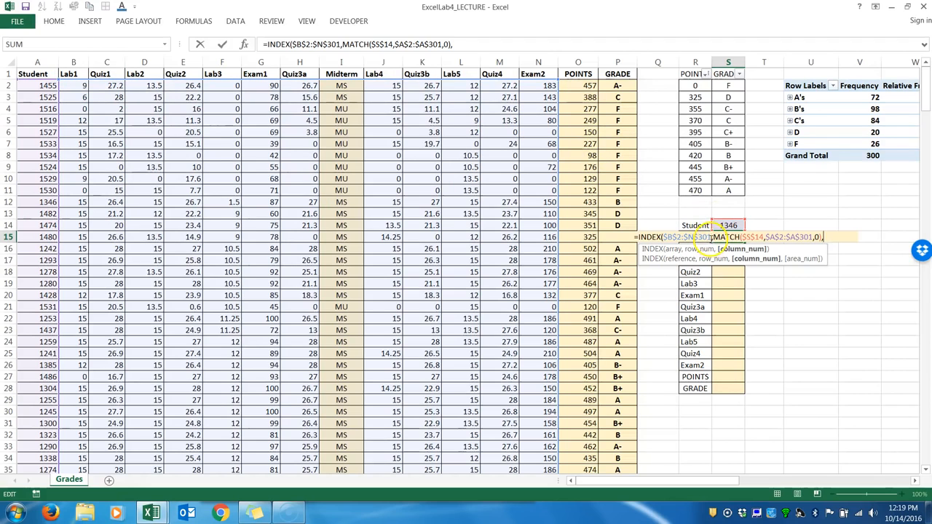
# Start a second MATCH as the INDEX column argument, using $R$15 as its absolute lookup value.
pyautogui.moveTo(713, 237); pyautogui.dragTo(664, 238)
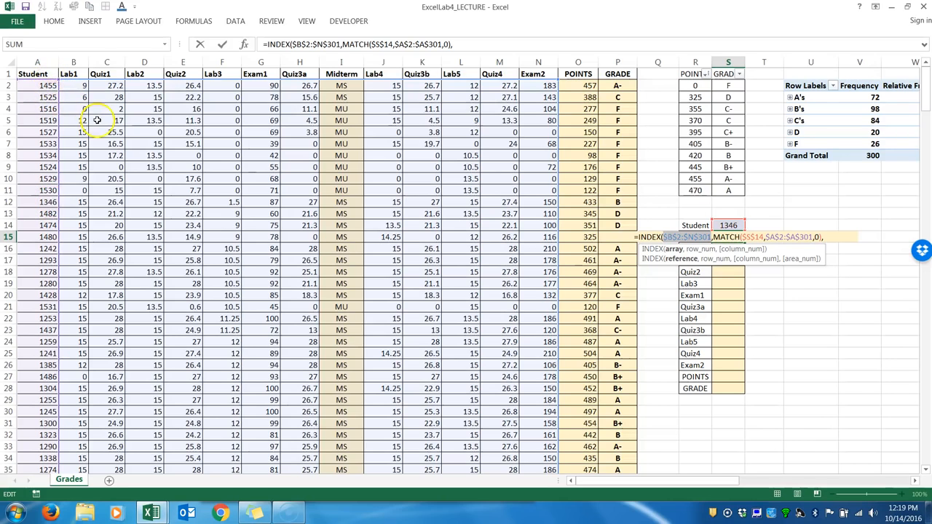
pyautogui.click(831, 237)
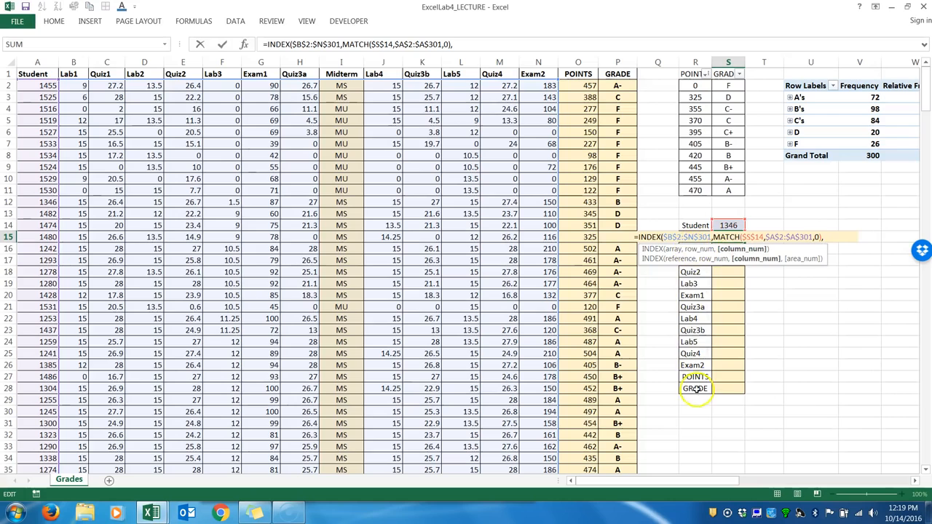
pyautogui.write('MATCH(')
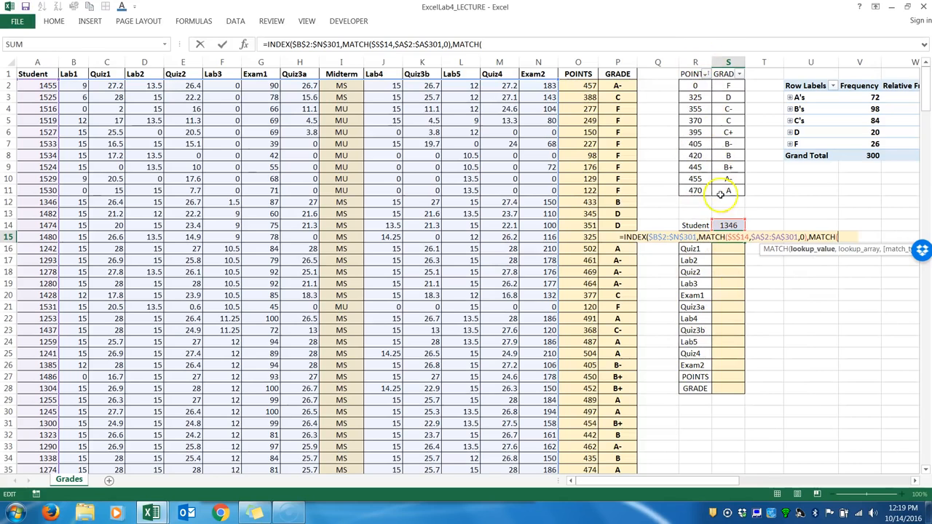
pyautogui.write('R')
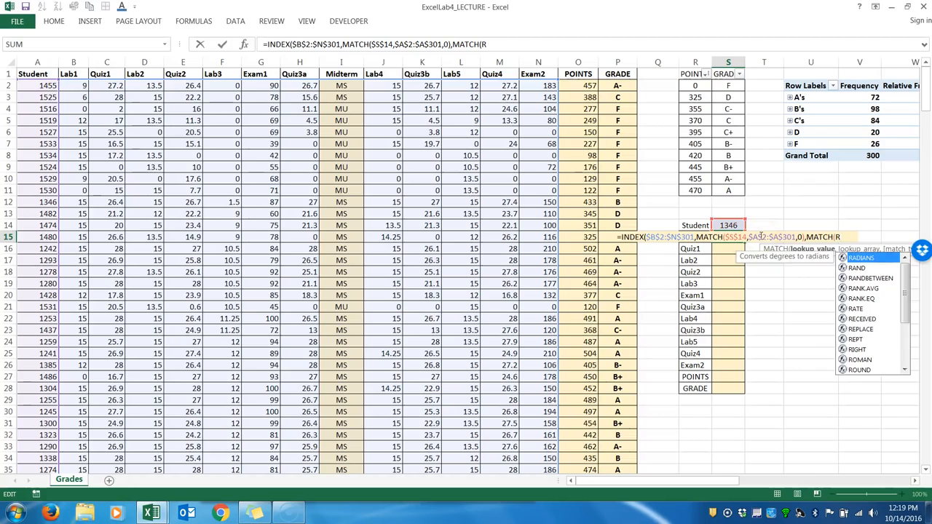
pyautogui.write('15')
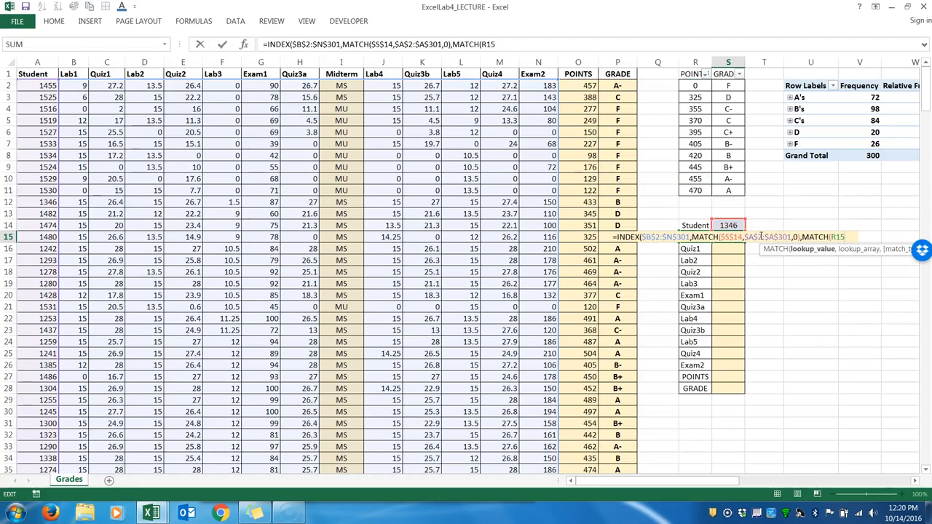
pyautogui.press('F4')
pyautogui.write(',')
# Complete the column MATCH with the absolute header range $B$1:$N$1 and match type 0, and enter the formula in S15.
pyautogui.moveTo(74, 74); pyautogui.dragTo(535, 73)
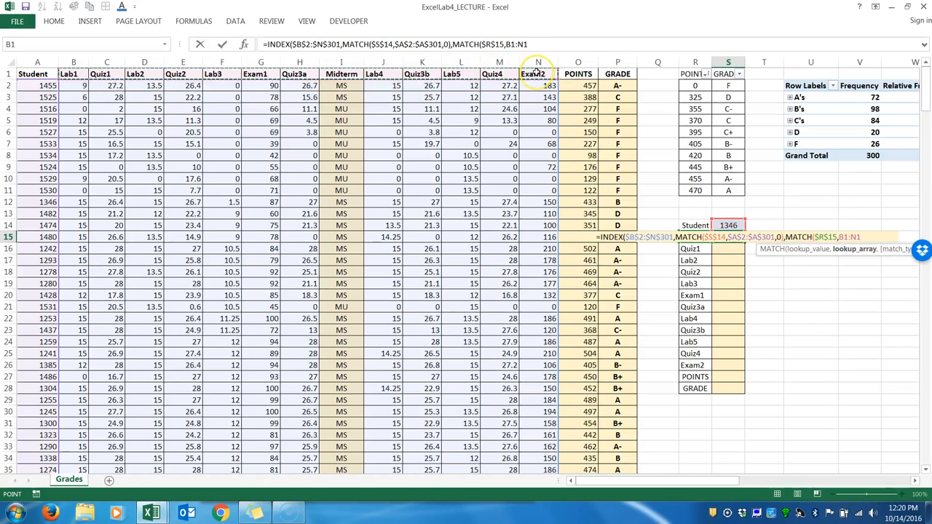
pyautogui.press('F4')
pyautogui.write(',0)')
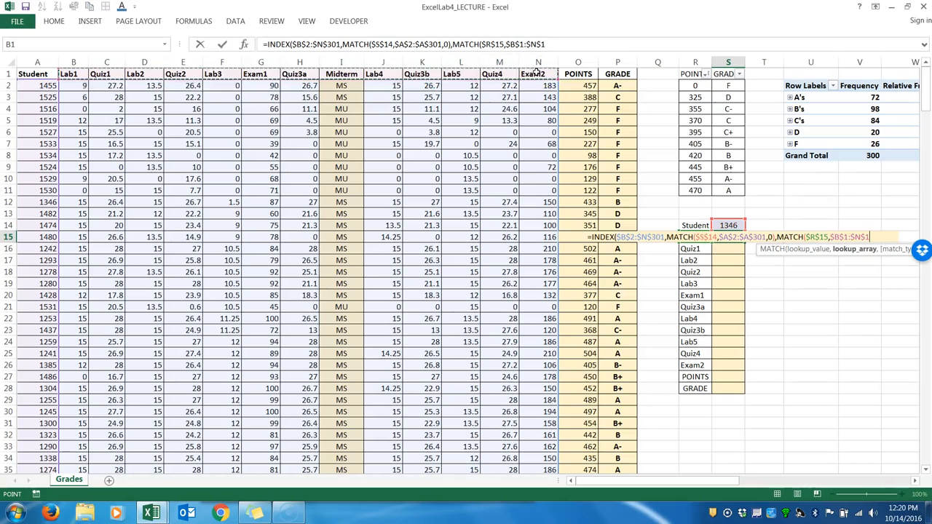
pyautogui.write(')')
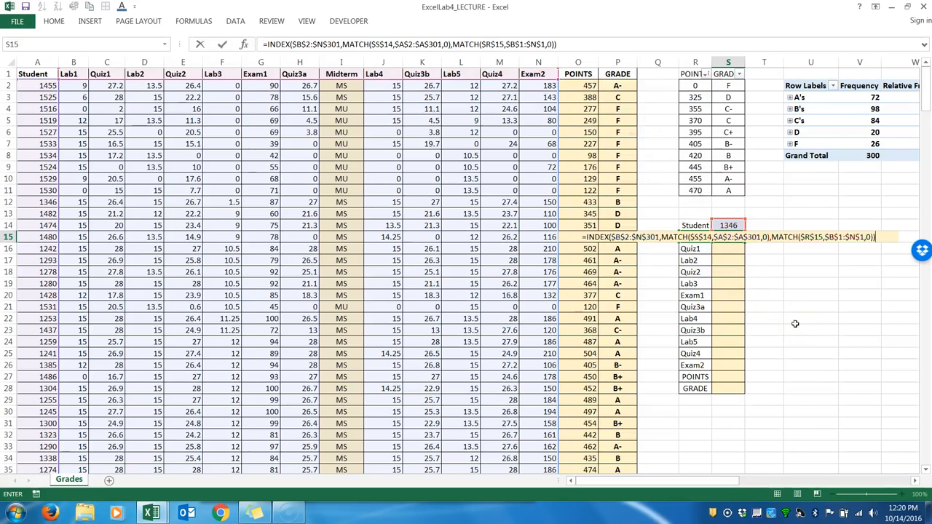
pyautogui.press('Return')
# Check the Lab1 result and formula in S15 against the student's Lab1 and Quiz1 scores in row 12.
pyautogui.click(728, 237)
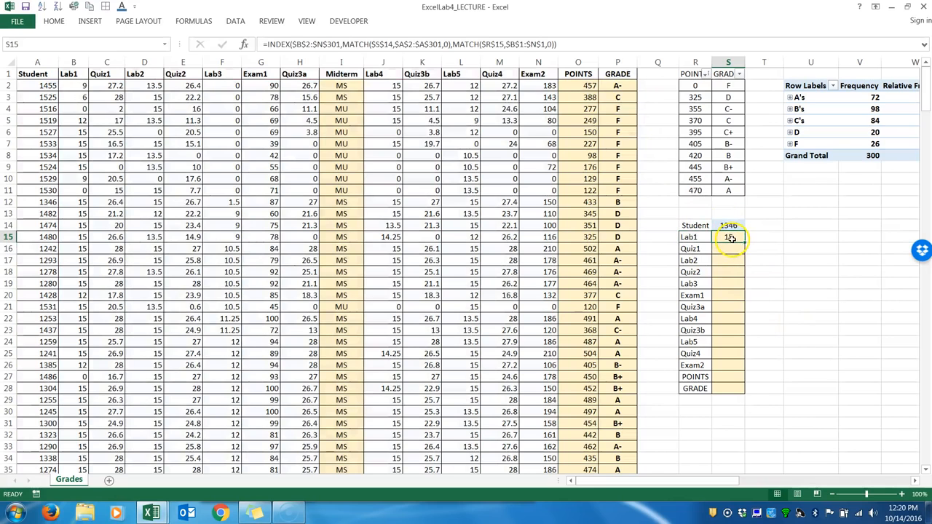
pyautogui.click(7, 202)
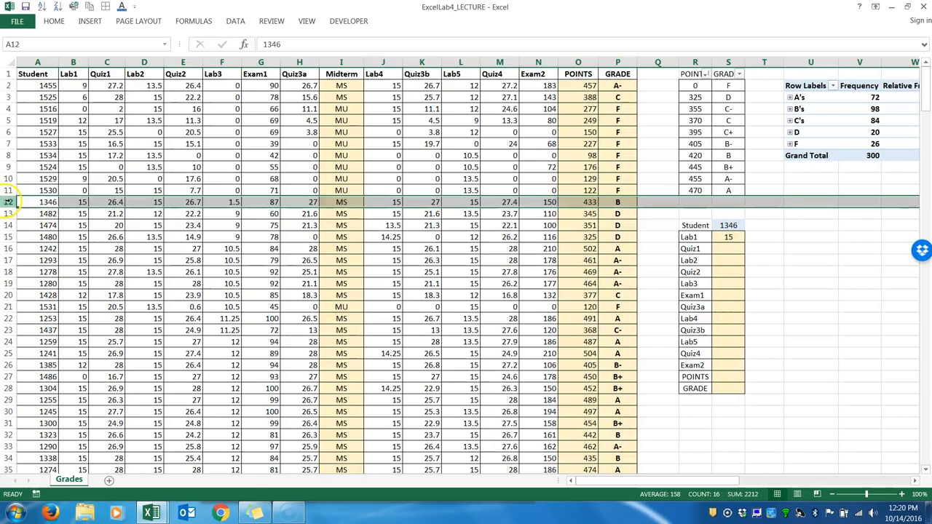
pyautogui.click(85, 202)
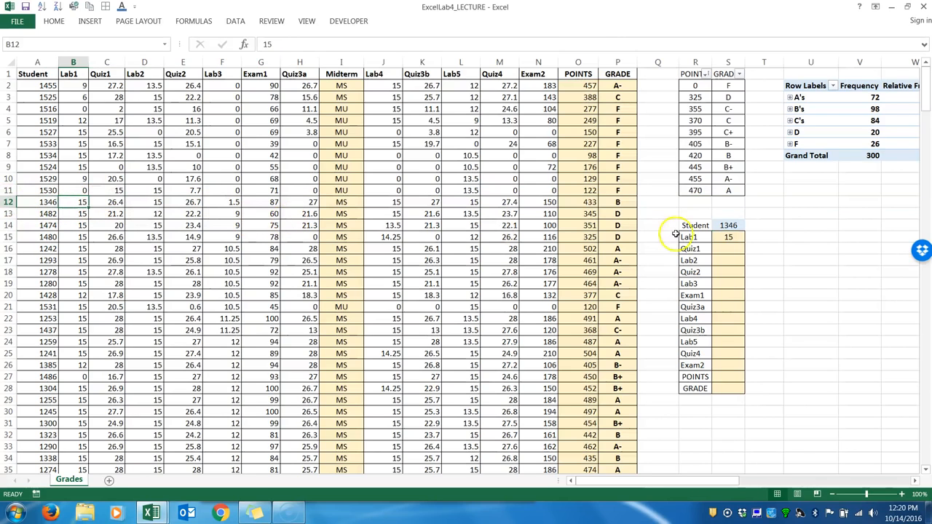
pyautogui.click(107, 201)
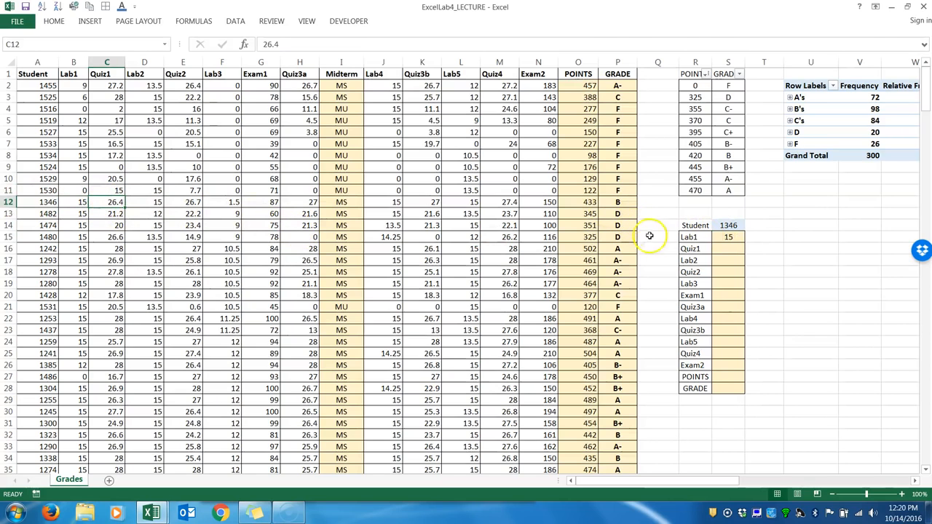
pyautogui.click(739, 237)
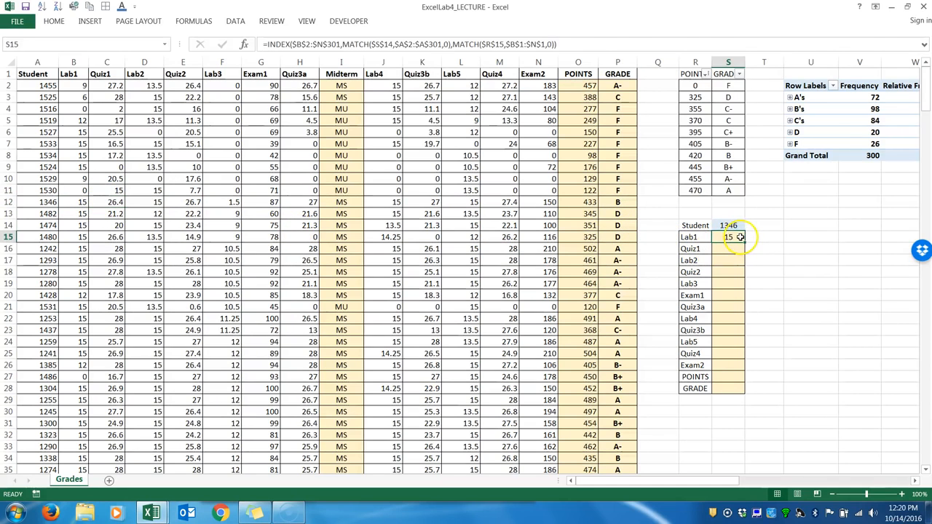
# Try copying the Lab1 formula from S15 into S16 and switching its column lookup value between absolute and relative references.
pyautogui.moveTo(744, 241); pyautogui.dragTo(745, 254)
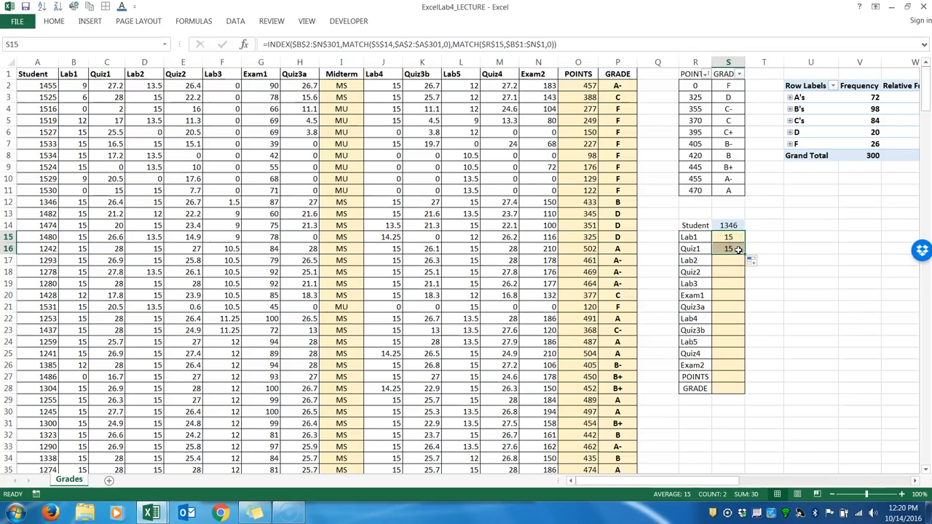
pyautogui.doubleClick(738, 249)
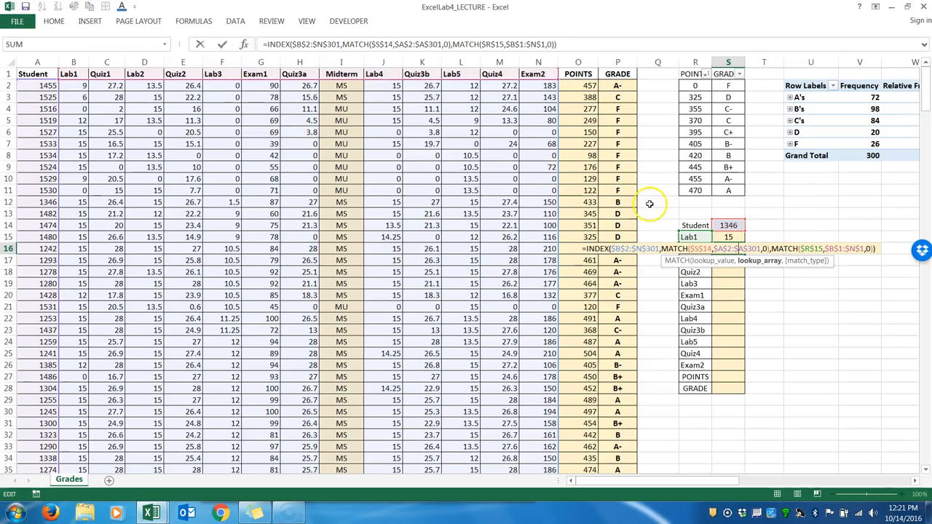
pyautogui.click(809, 251)
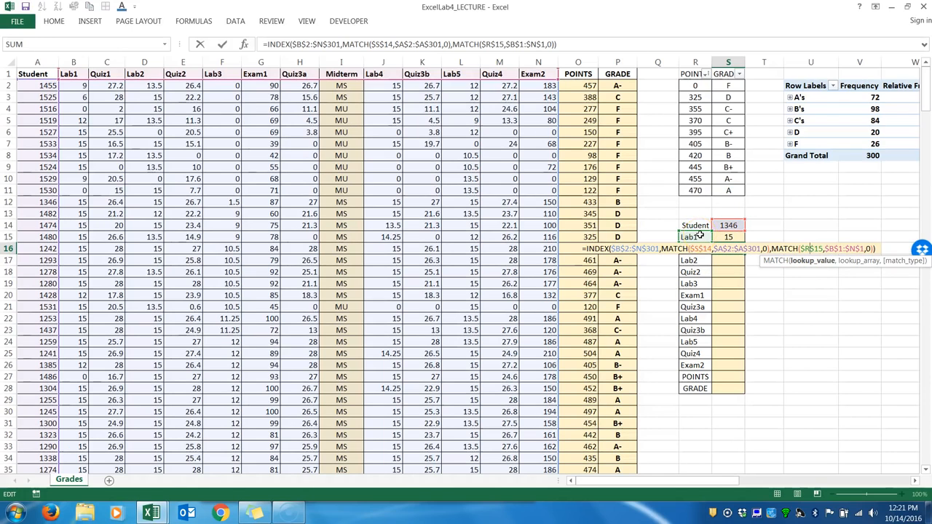
pyautogui.press('F4')
pyautogui.press('F4')
pyautogui.press('F4')
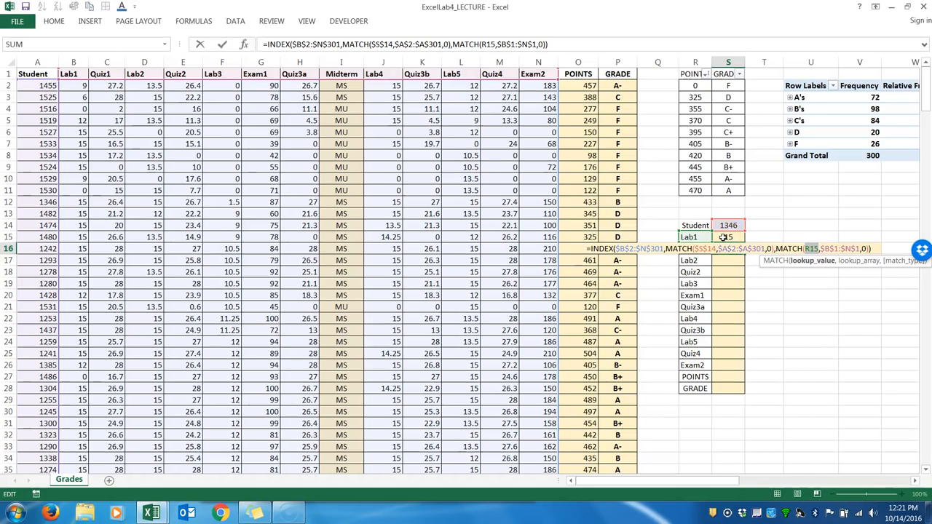
pyautogui.press('F4')
# Change the column MATCH lookup value in S15 to the relative reference R15 and fill the formula down through S28.
pyautogui.click(815, 237)
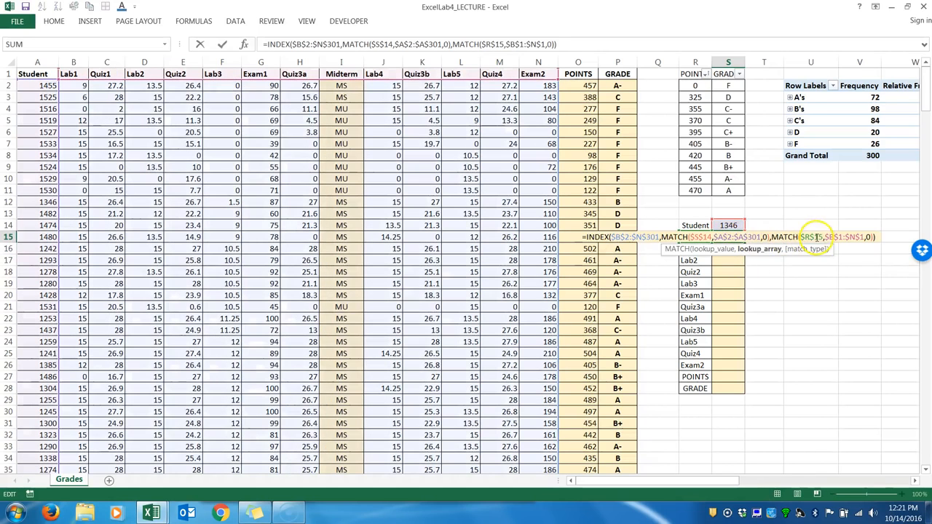
pyautogui.press('F4')
pyautogui.press('F4')
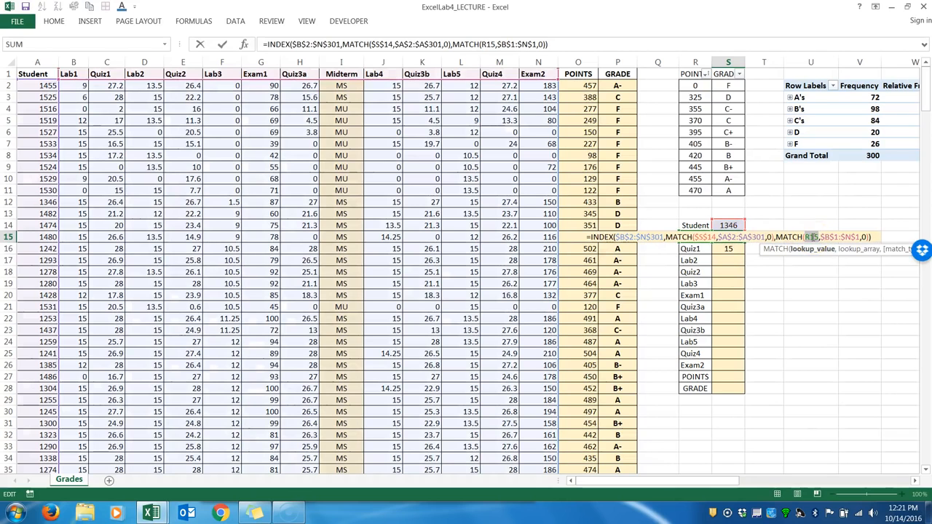
pyautogui.hotkey('ctrl', 'Return')
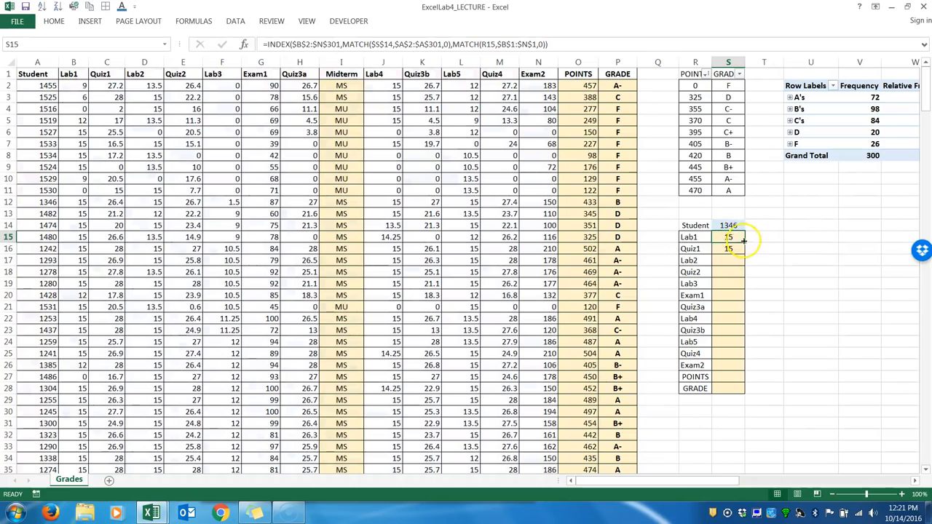
pyautogui.moveTo(744, 241); pyautogui.dragTo(752, 389)
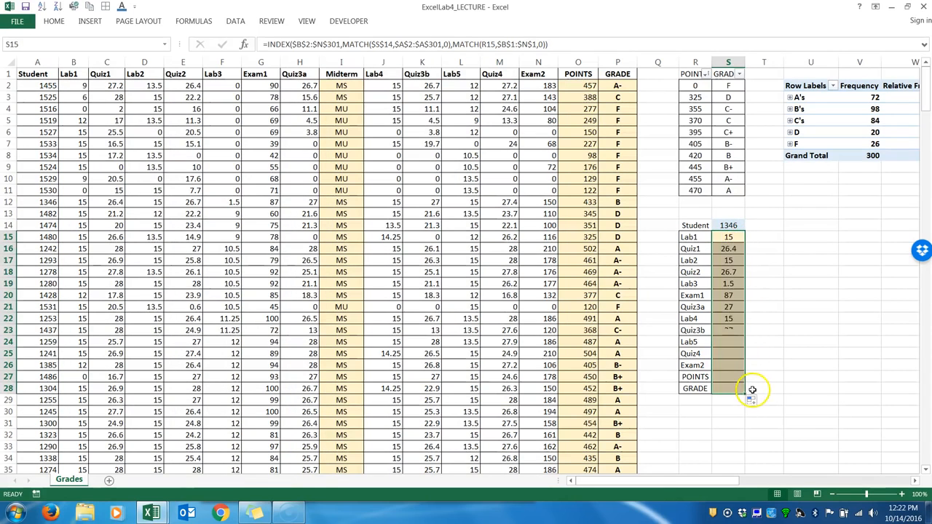
# Compare the filled scores with the student's record in row 12 and inspect the ranges used in the S15 formula.
pyautogui.click(729, 248)
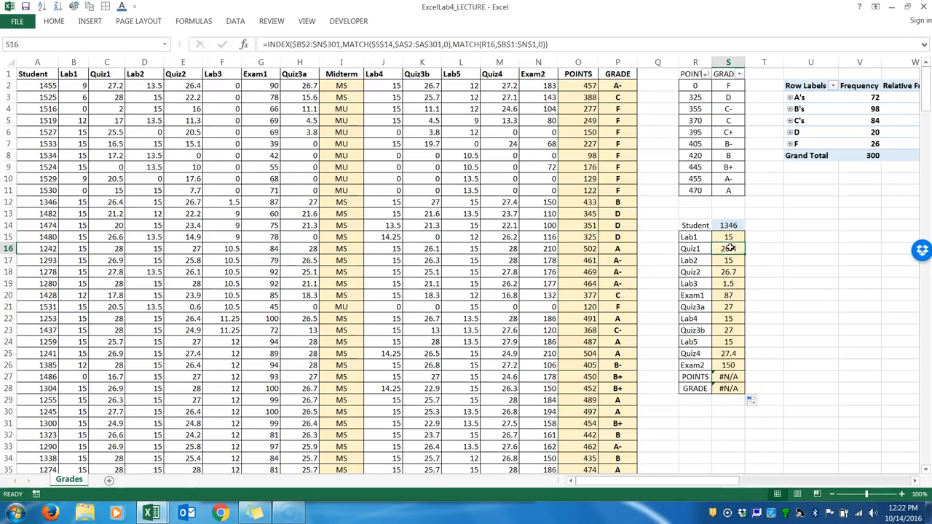
pyautogui.click(7, 202)
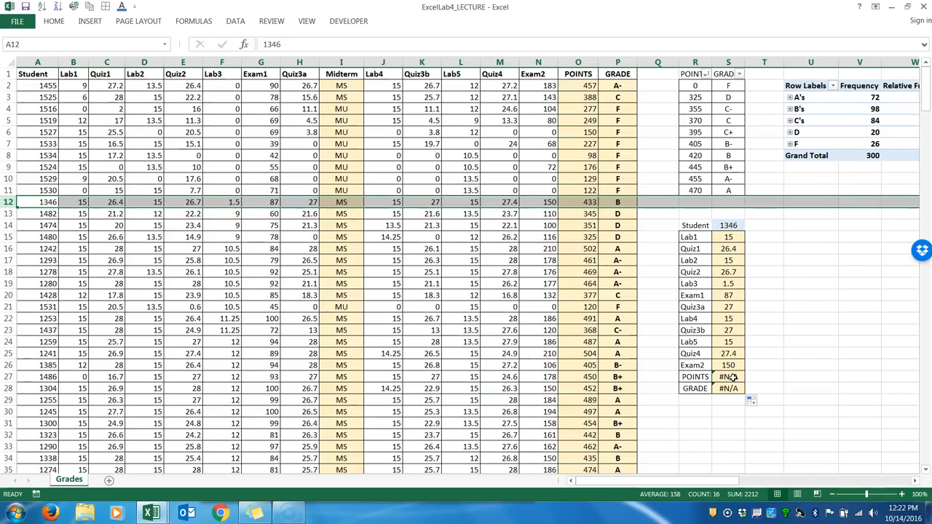
pyautogui.doubleClick(728, 237)
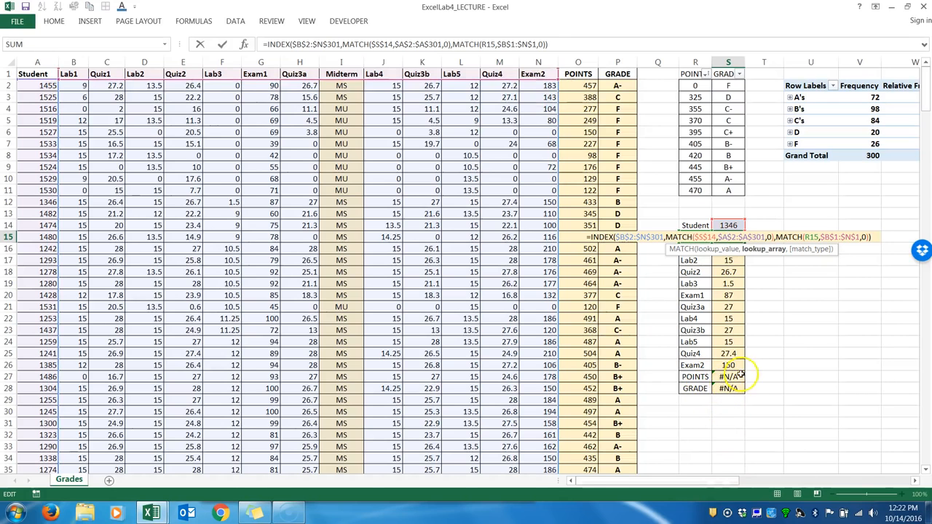
pyautogui.press('Return')
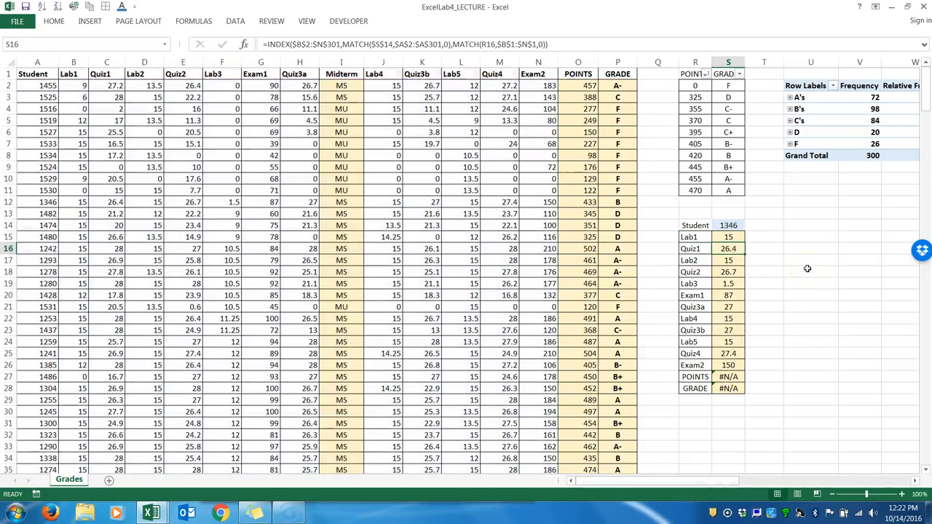
# Extend S15's INDEX array to $B$2:$P$301 and column MATCH range to $B$1:$P$1, fill down through S28, and check against row 12.
pyautogui.doubleClick(736, 239)
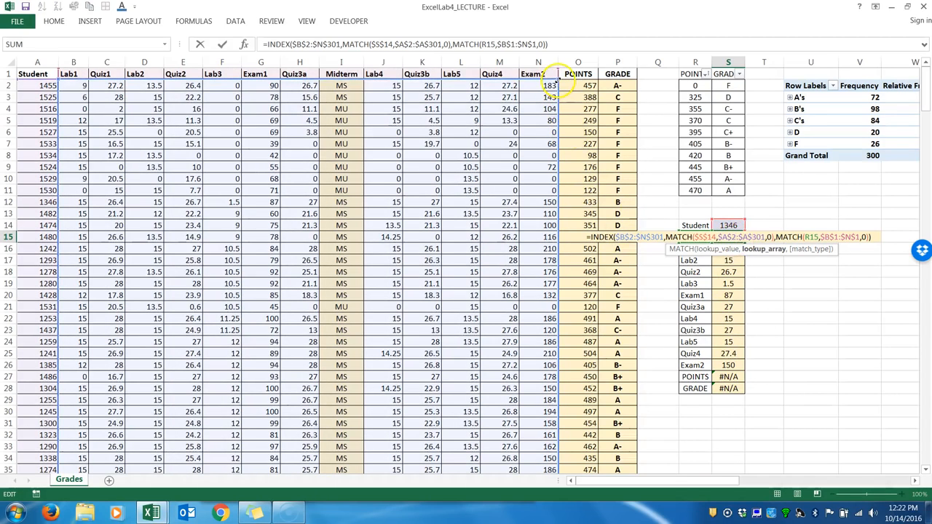
pyautogui.moveTo(558, 79); pyautogui.dragTo(636, 82)
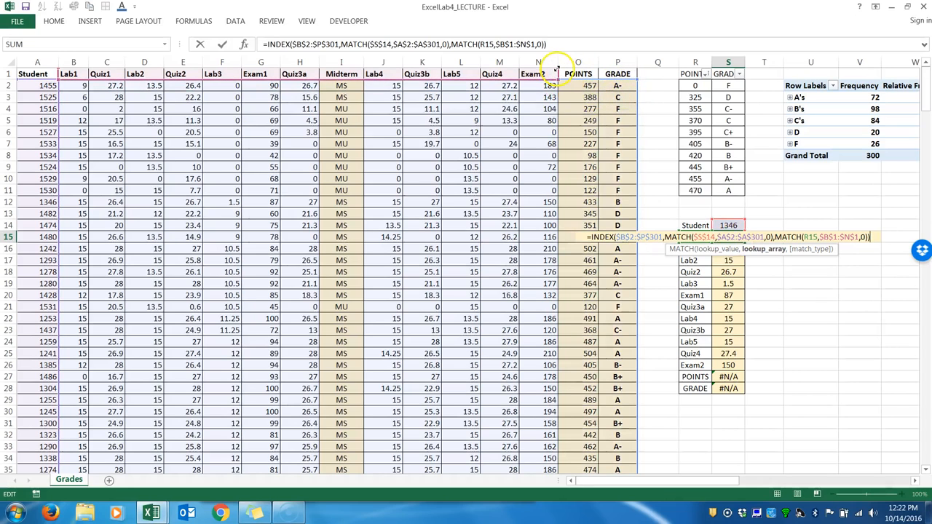
pyautogui.moveTo(556, 68); pyautogui.dragTo(624, 73)
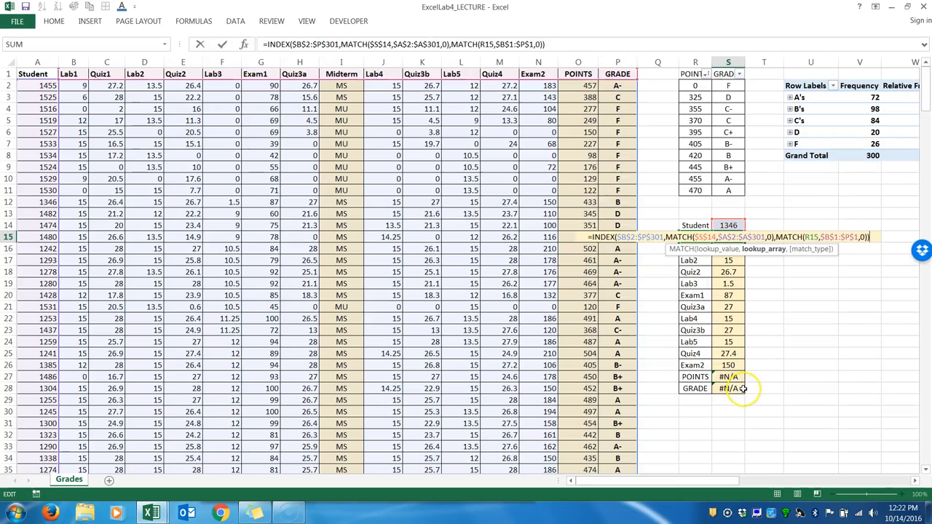
pyautogui.press('Return')
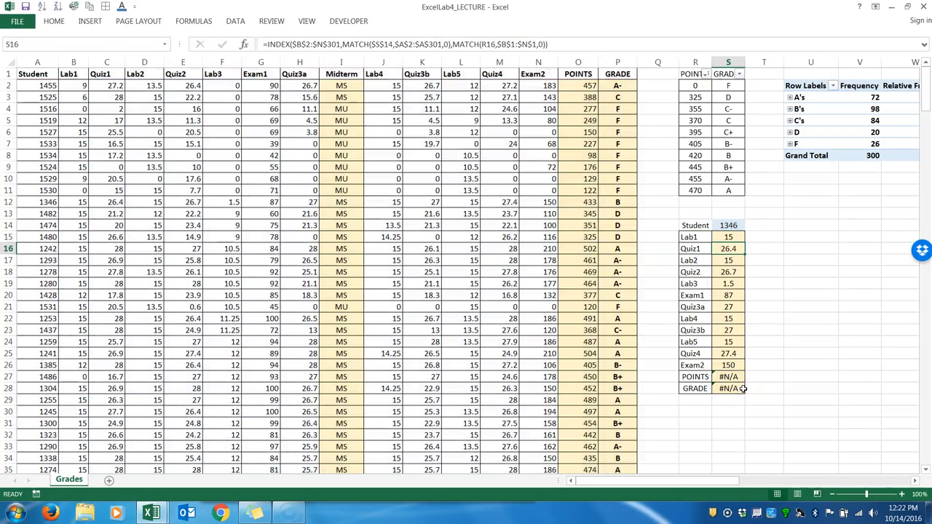
pyautogui.click(732, 237)
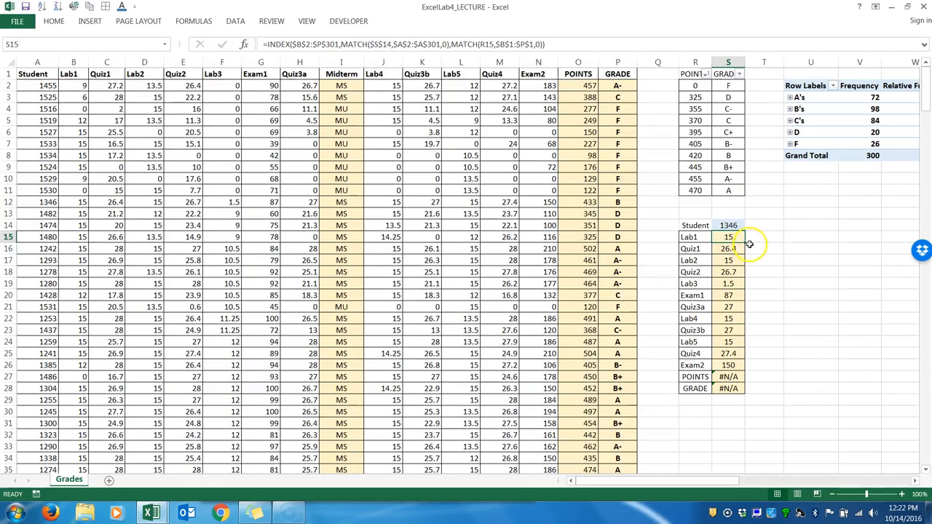
pyautogui.doubleClick(742, 241)
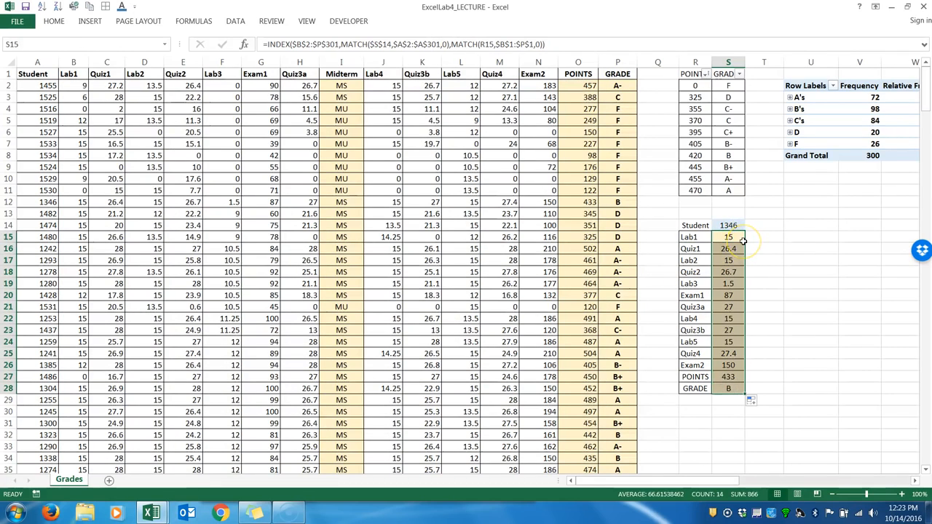
pyautogui.click(7, 202)
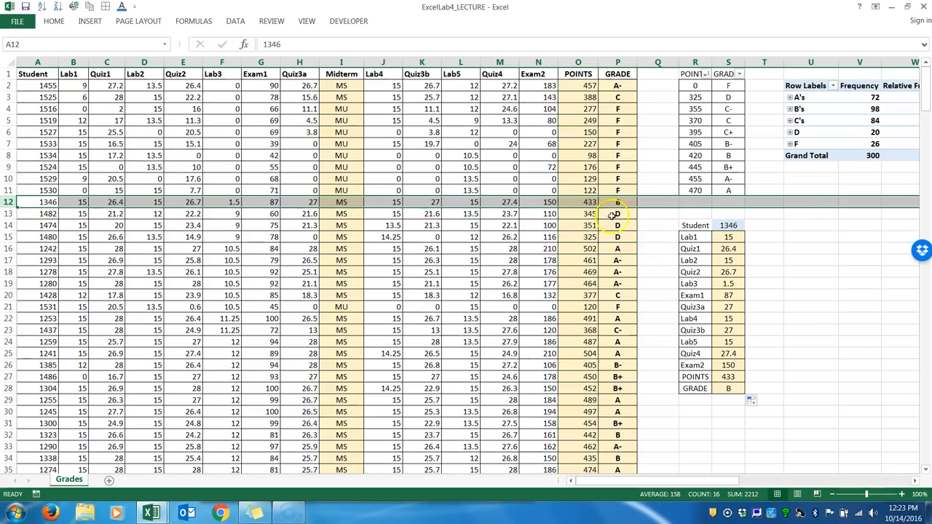
# Enter the student number from row 13 in S14 to look up that student's scores.
pyautogui.click(728, 225)
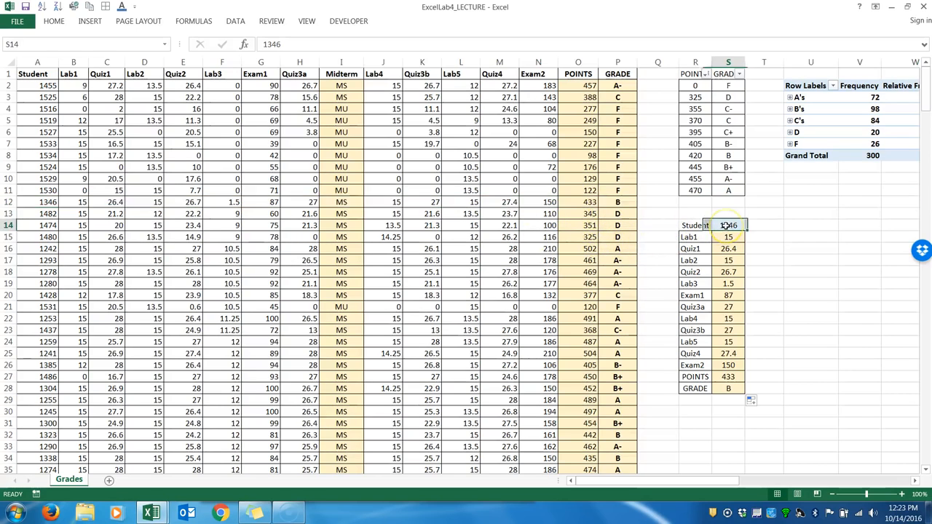
pyautogui.write('1')
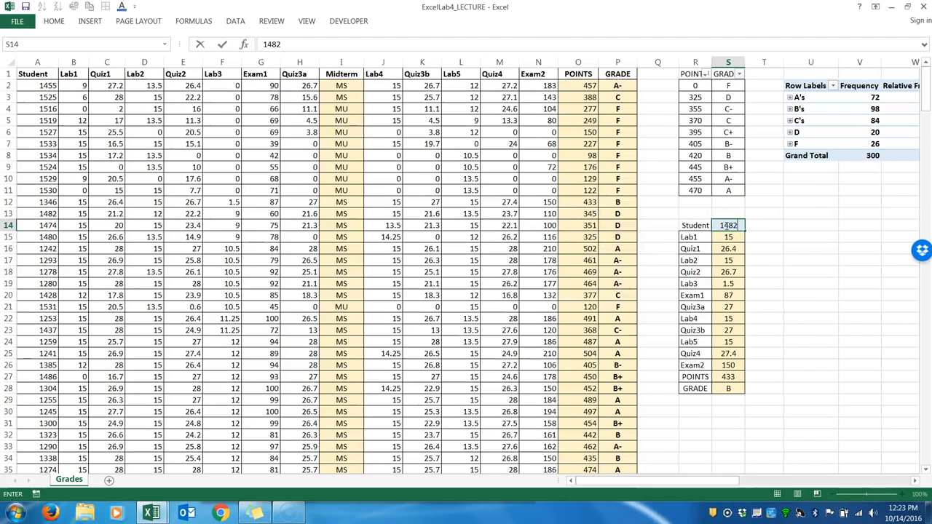
pyautogui.write('482')
pyautogui.press('Return')
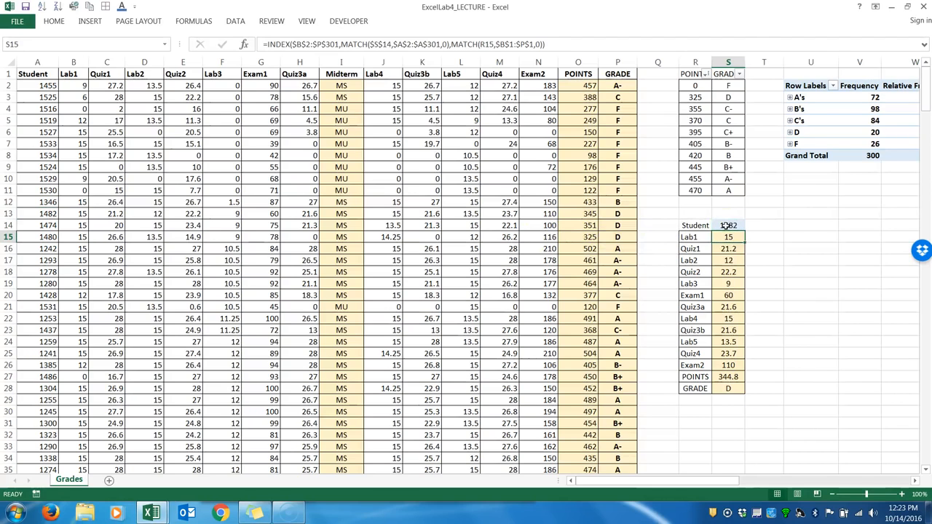
# Format the POINTS result in S27 as a number with no decimal places.
pyautogui.click(730, 376)
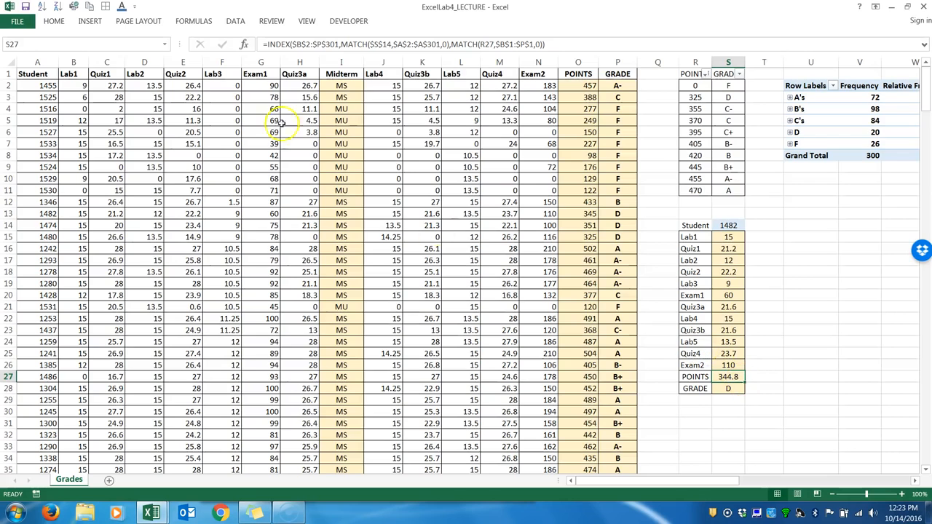
pyautogui.click(53, 21)
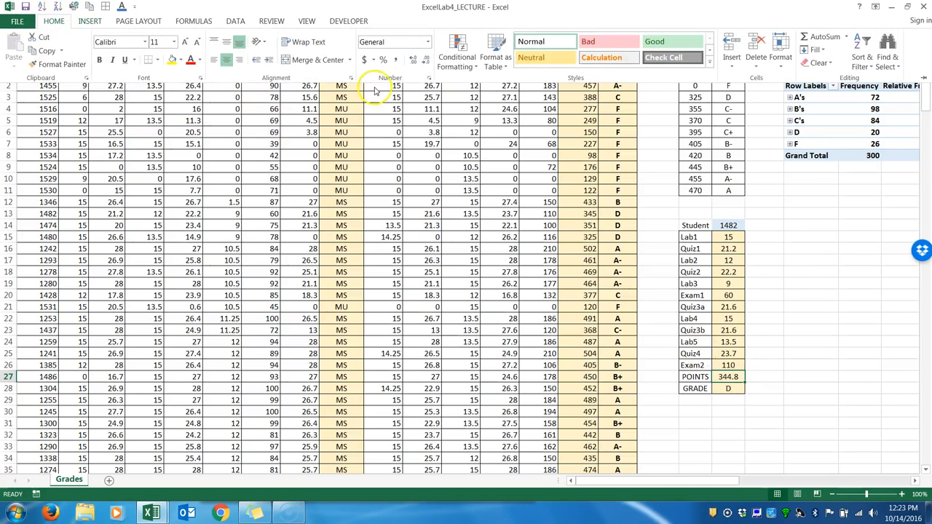
pyautogui.click(427, 59)
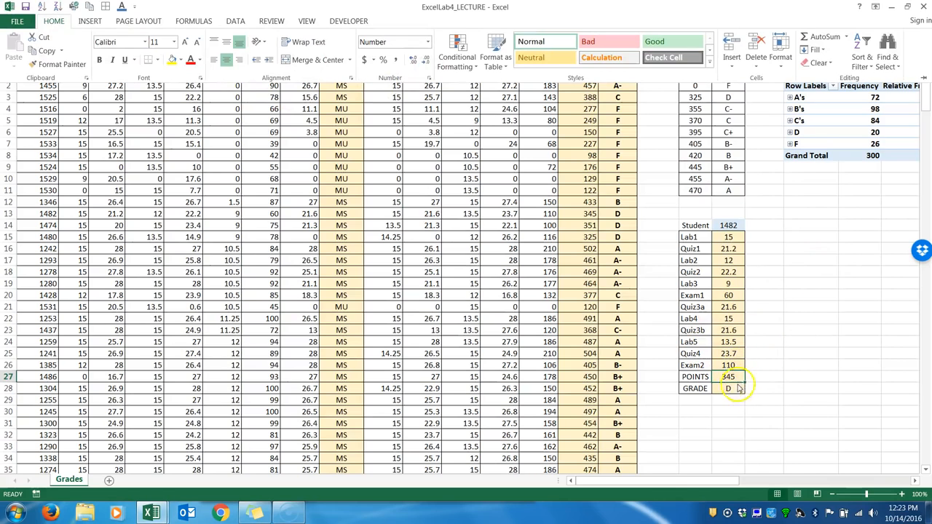
pyautogui.hotkey('ctrl', 'F1')
# Examine the INDEX array and the row MATCH arguments in the S15 formula.
pyautogui.click(727, 225)
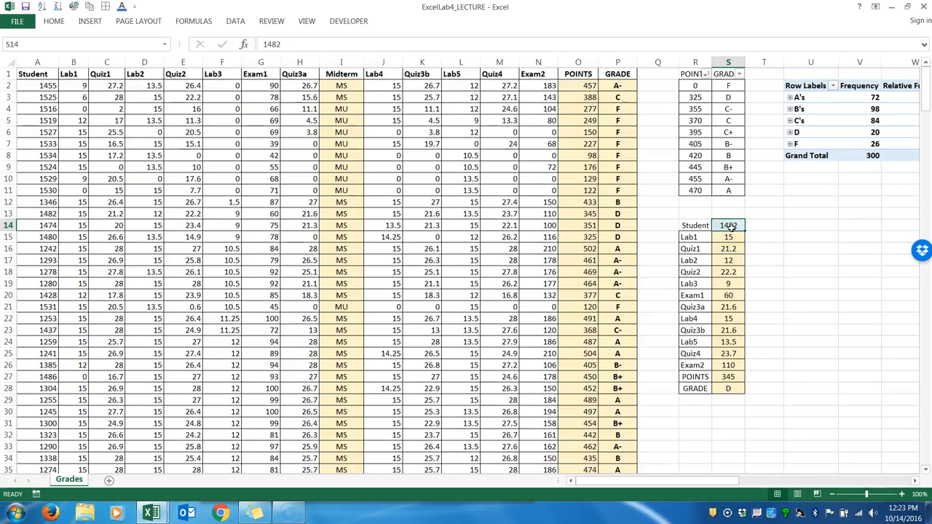
pyautogui.click(730, 226)
pyautogui.click(903, 495)
pyautogui.click(903, 496)
pyautogui.click(903, 496)
pyautogui.click(903, 495)
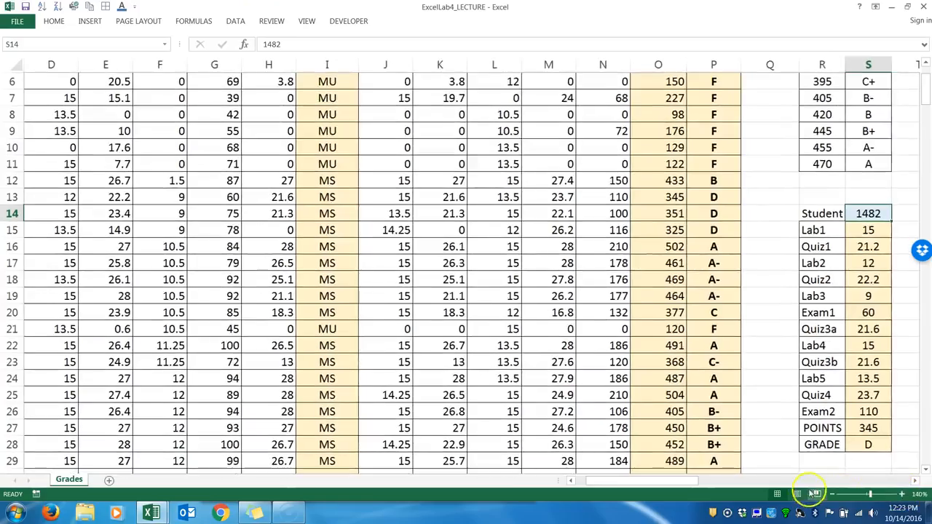
pyautogui.moveTo(687, 483); pyautogui.dragTo(706, 482)
pyautogui.doubleClick(644, 232)
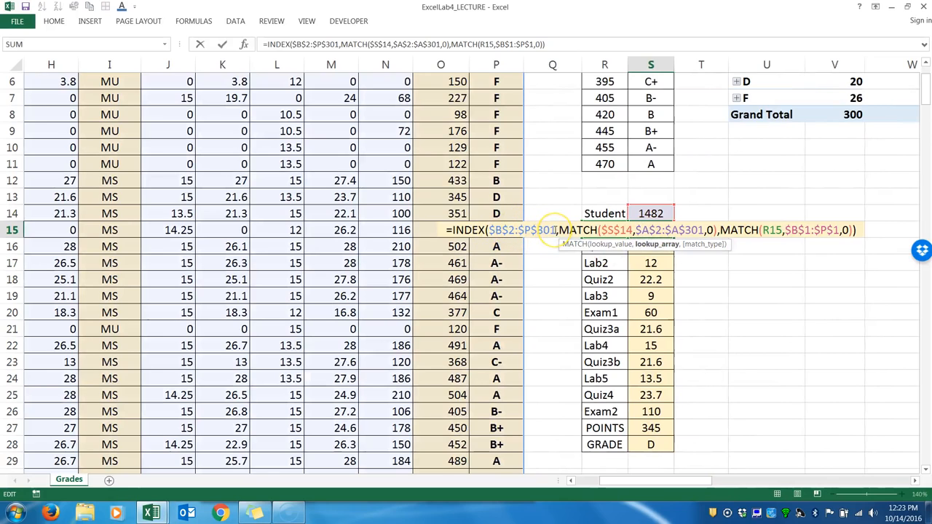
pyautogui.click(514, 233)
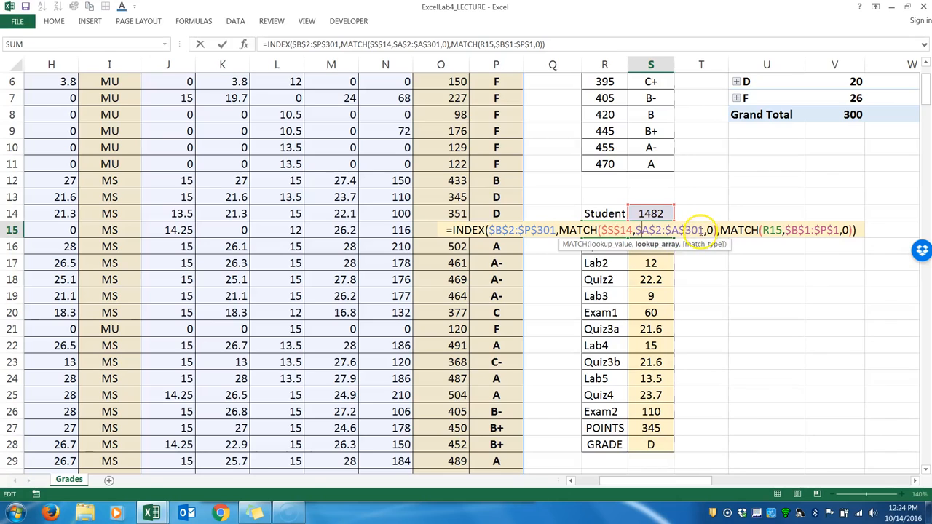
pyautogui.moveTo(713, 230); pyautogui.dragTo(708, 229)
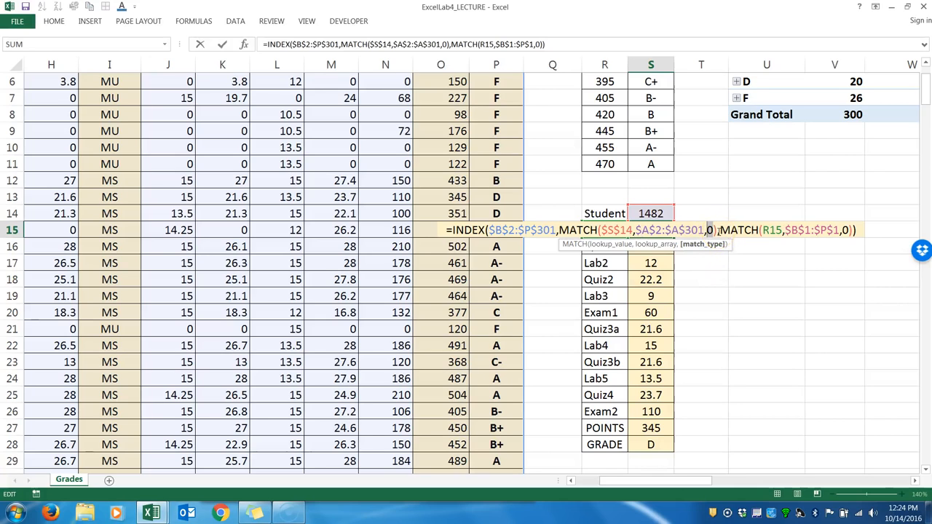
# Examine the column MATCH arguments in the S15 formula, including the relative R15 lookup value, and close the formula.
pyautogui.click(718, 230)
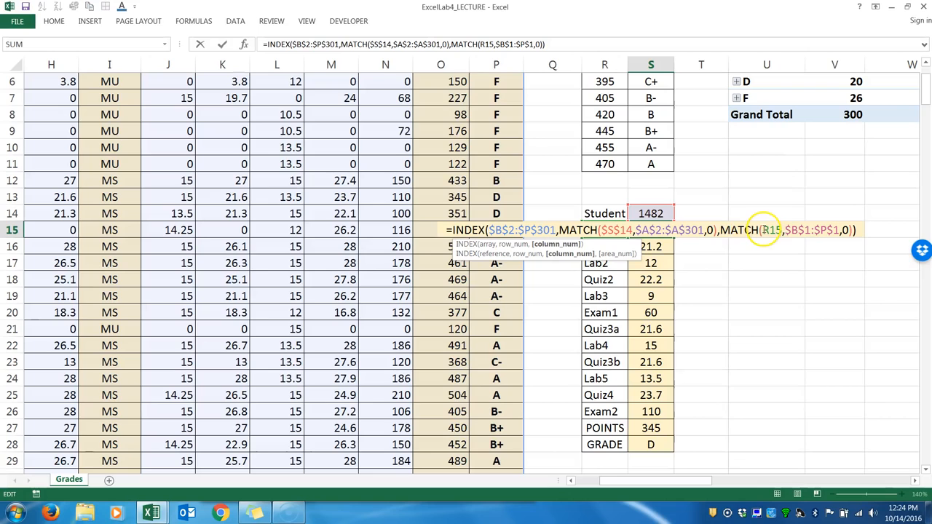
pyautogui.doubleClick(771, 230)
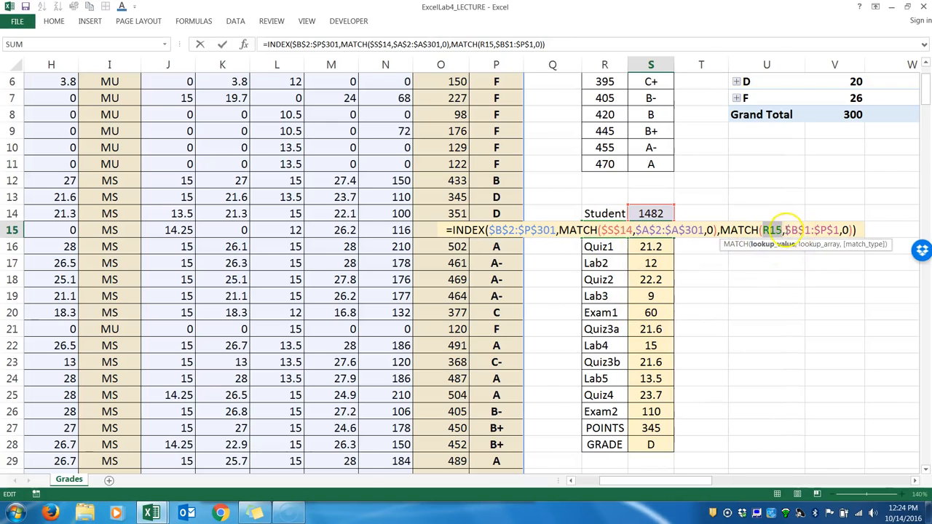
pyautogui.click(857, 230)
pyautogui.press('Return')
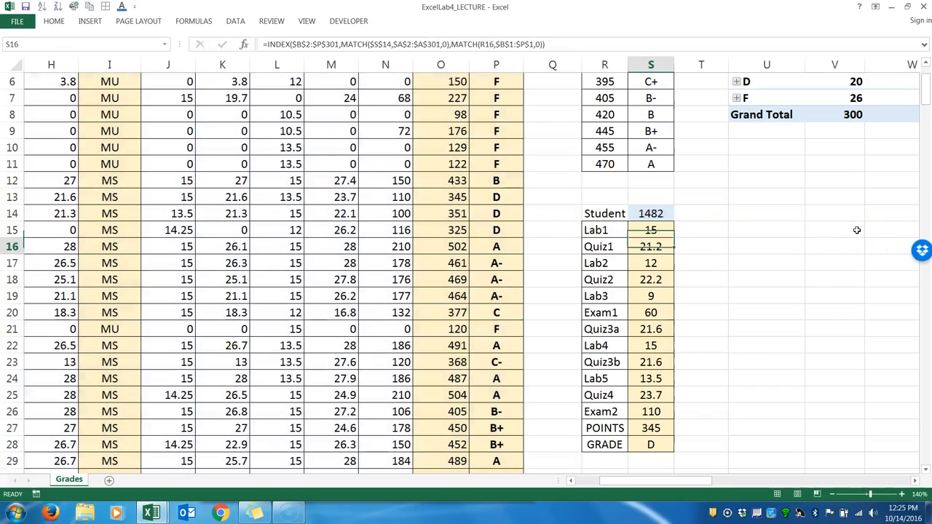
pyautogui.click(833, 495)
pyautogui.click(832, 495)
pyautogui.click(832, 494)
pyautogui.click(832, 494)
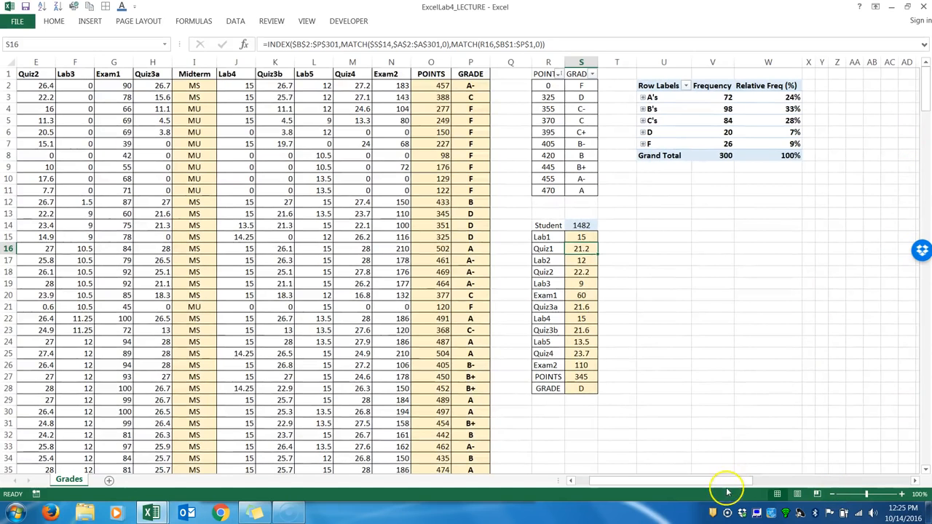
pyautogui.moveTo(724, 481); pyautogui.dragTo(697, 483)
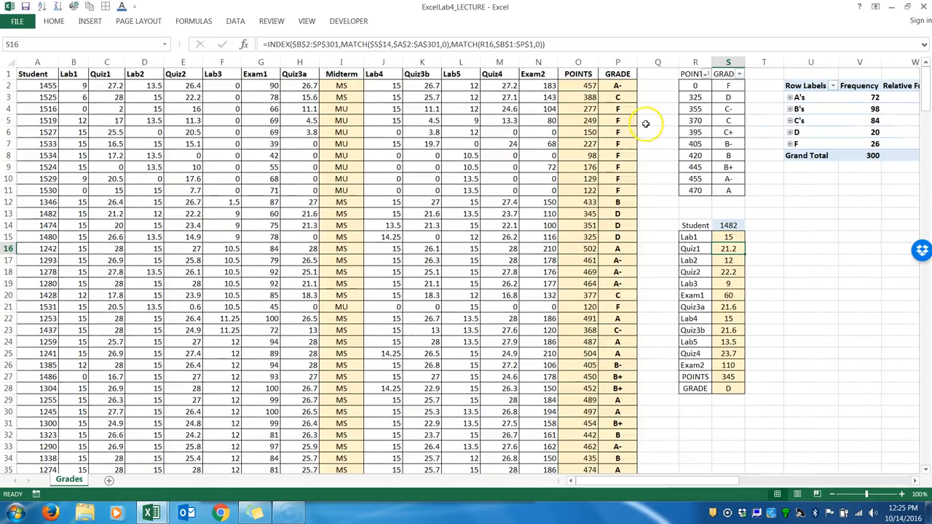
# Try the heading GRADES in P1 to test the lookup's exact match, and restore it to GRADE.
pyautogui.doubleClick(631, 74)
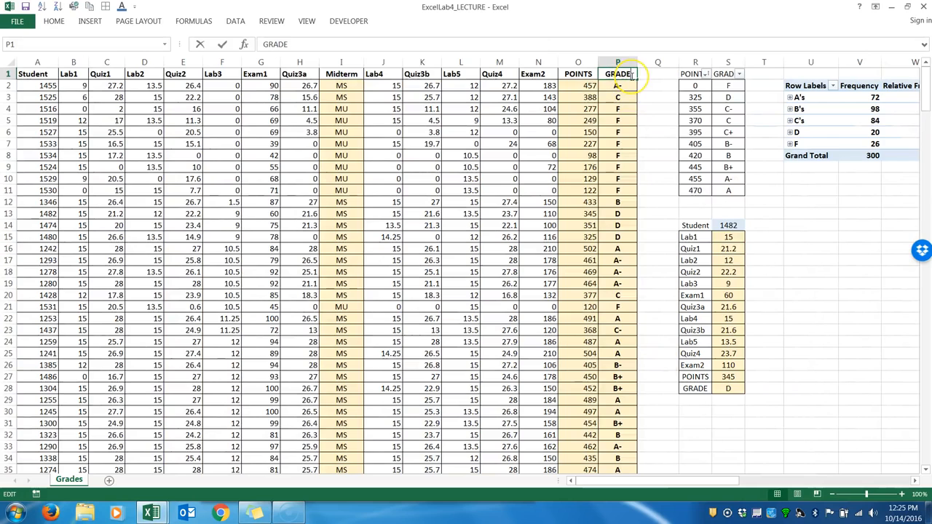
pyautogui.write('S')
pyautogui.press('Return')
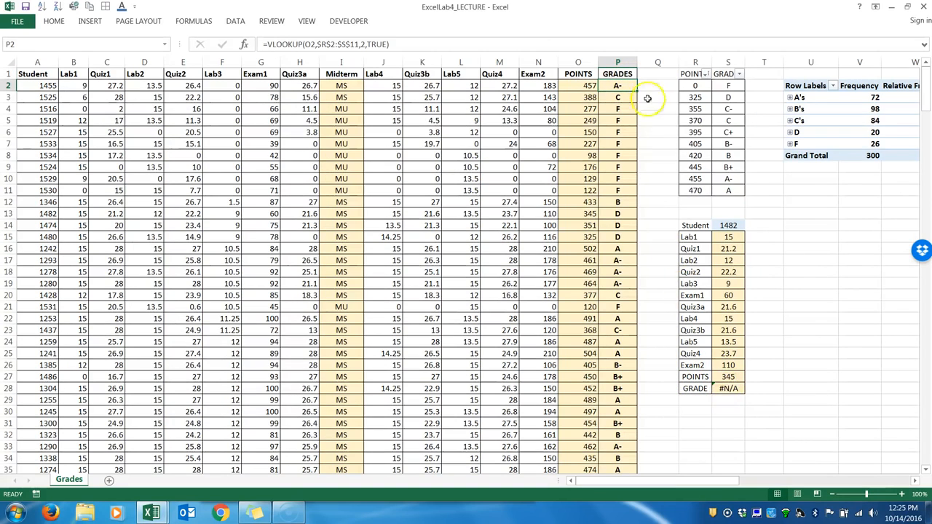
pyautogui.doubleClick(630, 73)
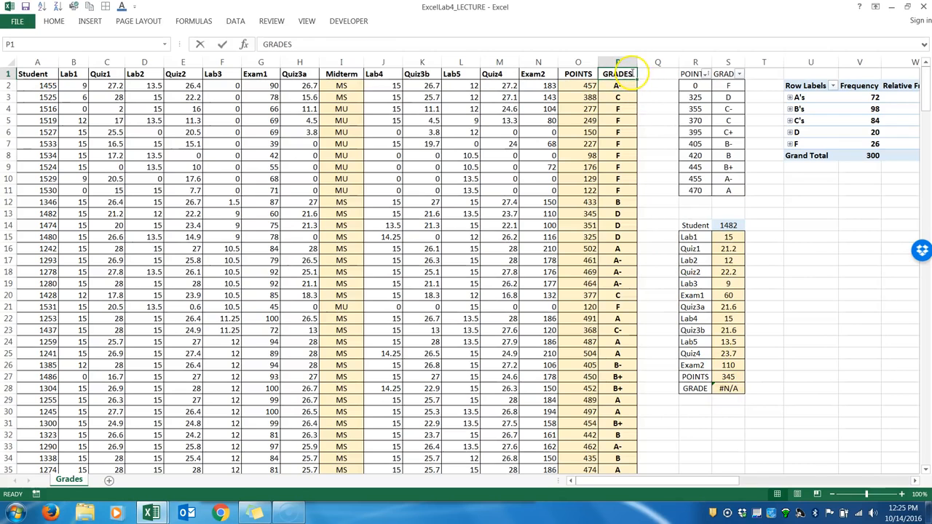
pyautogui.press('Return')
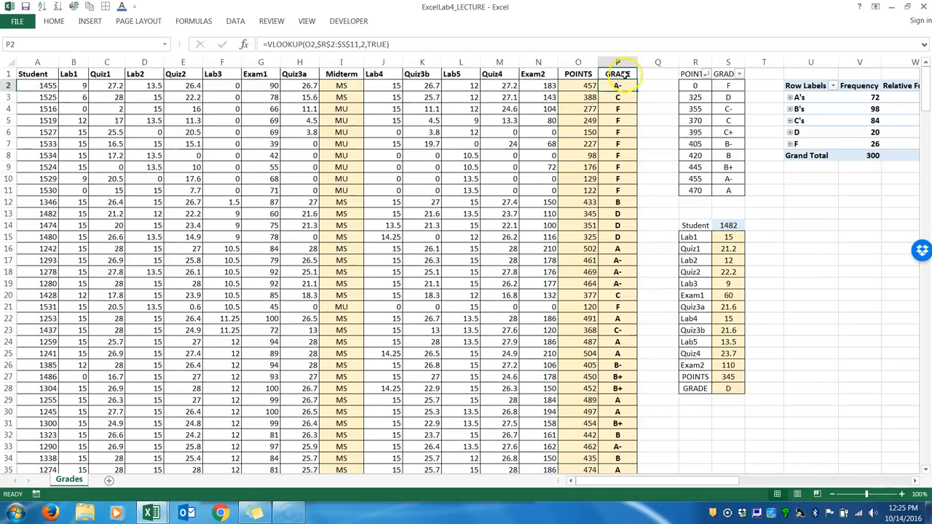
# Try pasting the GRADE heading from P1 into R28 without bold, and undo the change.
pyautogui.click(619, 74)
pyautogui.hotkey('ctrl', 'c')
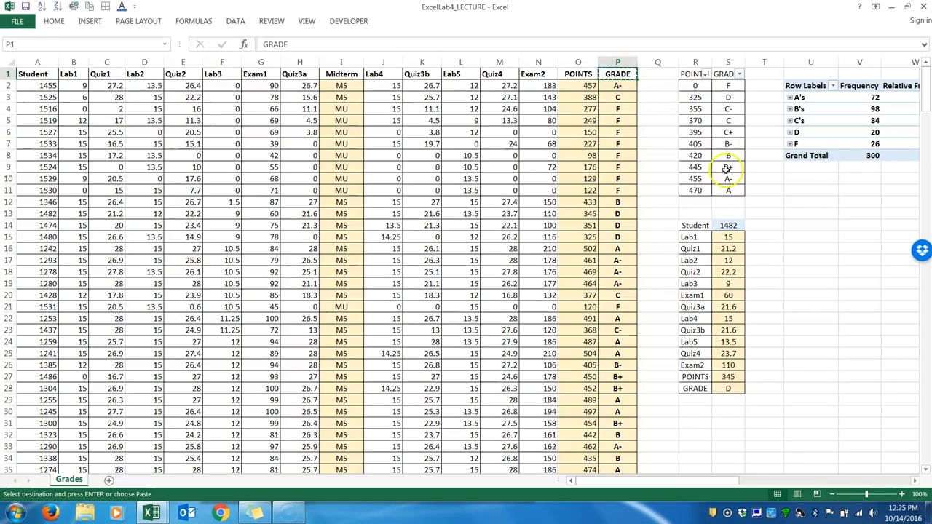
pyautogui.click(695, 389)
pyautogui.hotkey('ctrl', 'v')
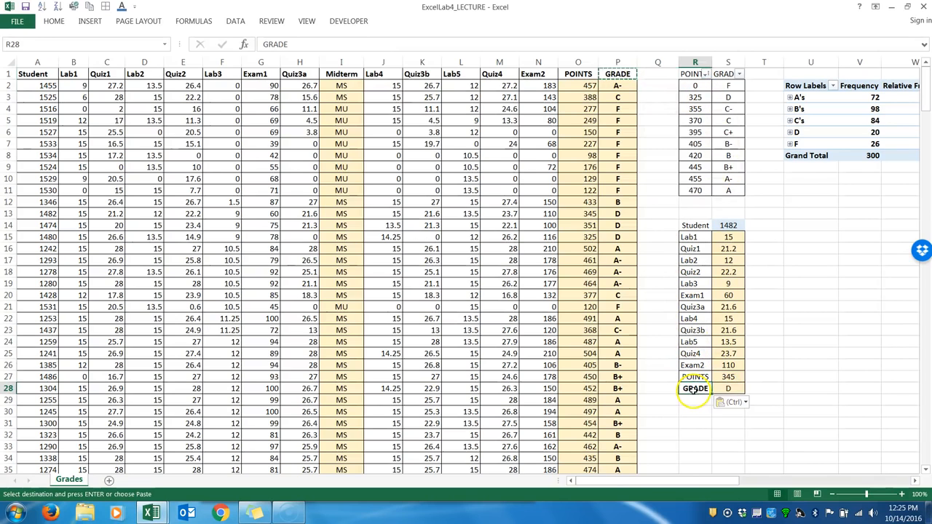
pyautogui.hotkey('ctrl', 'b')
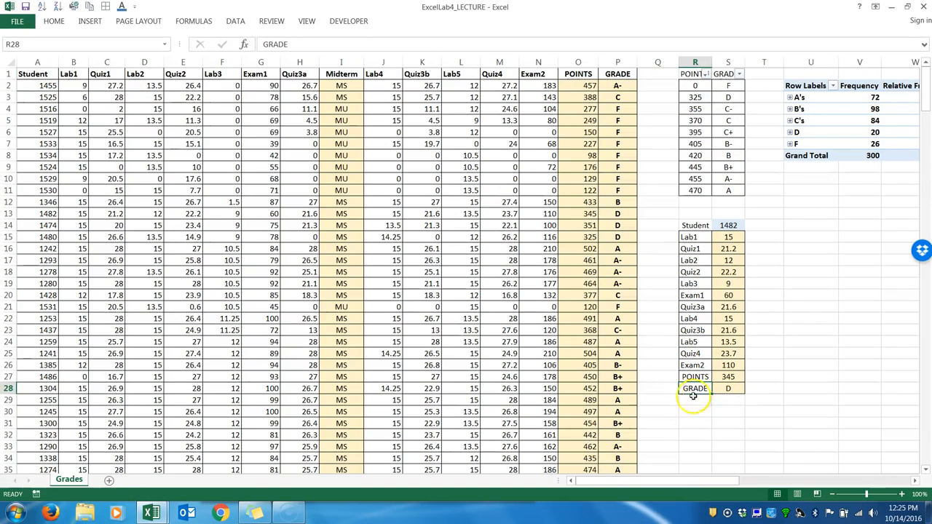
pyautogui.hotkey('ctrl', 'z')
pyautogui.hotkey('ctrl', 'z')
pyautogui.click(867, 386)
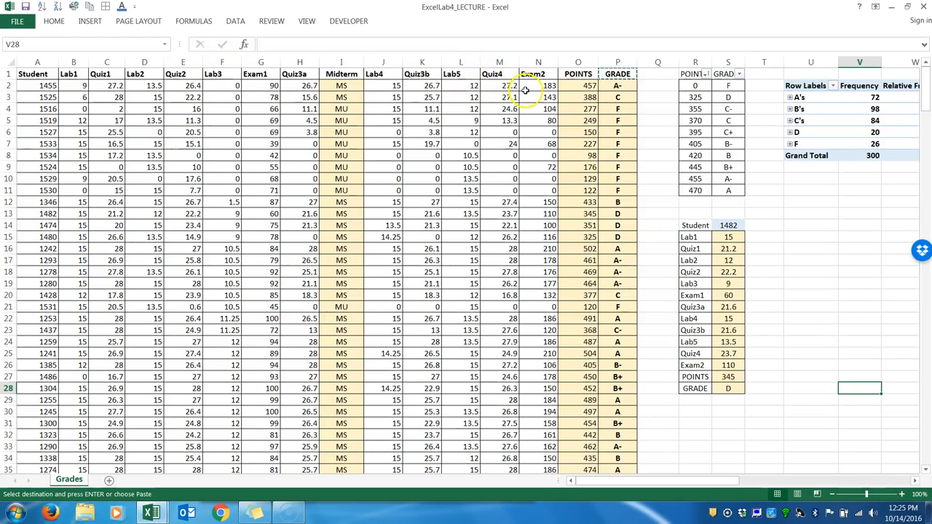
pyautogui.click(793, 282)
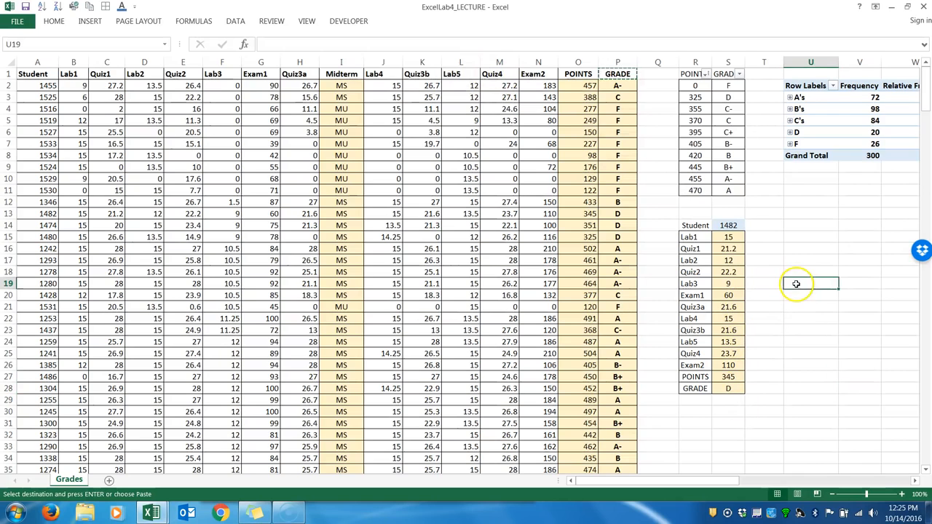
pyautogui.click(728, 227)
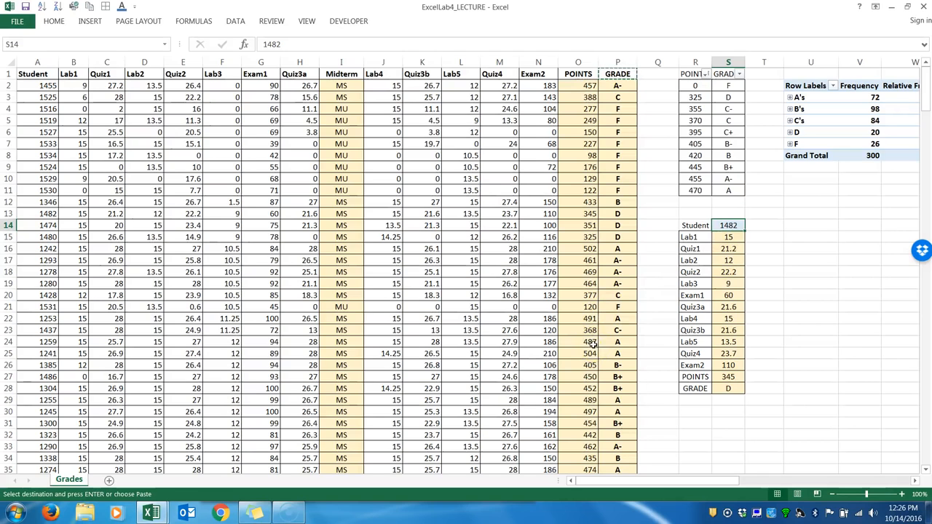
pyautogui.click(430, 307)
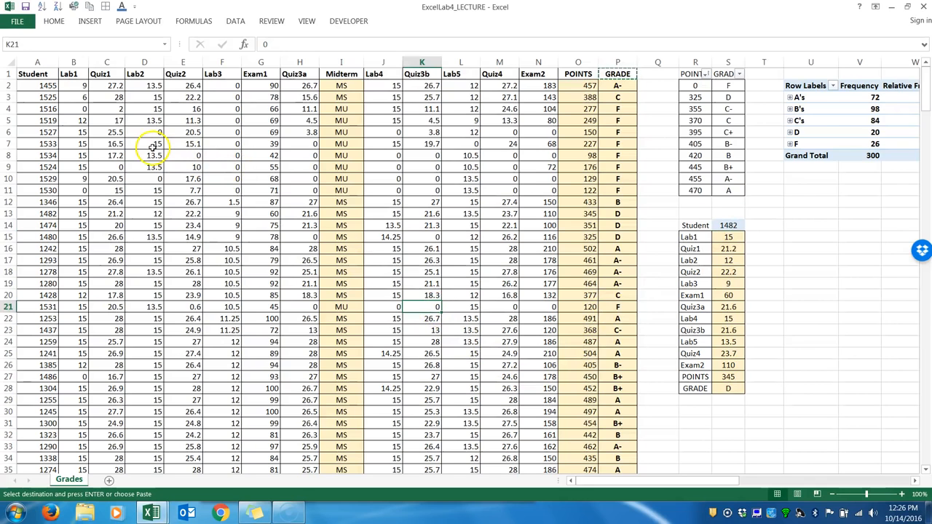
# Select the student data A2:P301 and start a new conditional formatting rule that uses a formula to determine which cells to format.
pyautogui.click(43, 86)
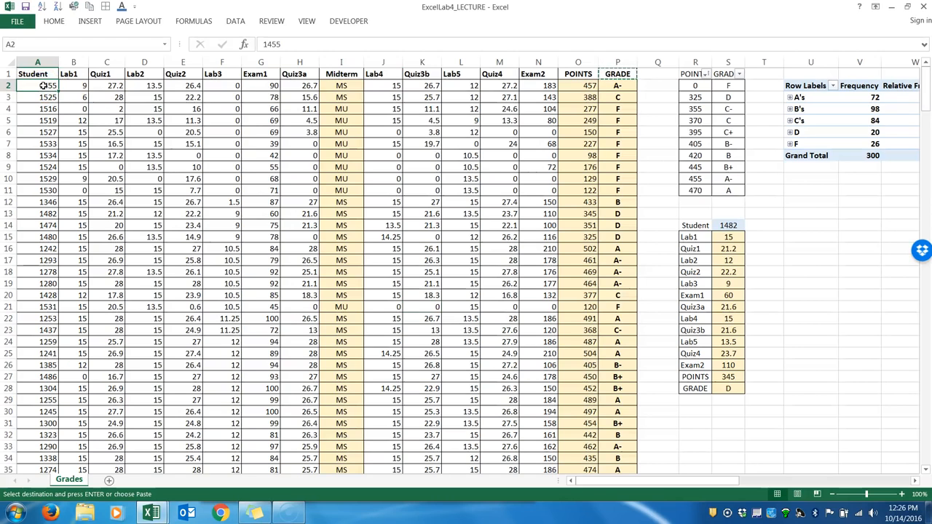
pyautogui.hotkey('ctrl', 'shift', 'Right')
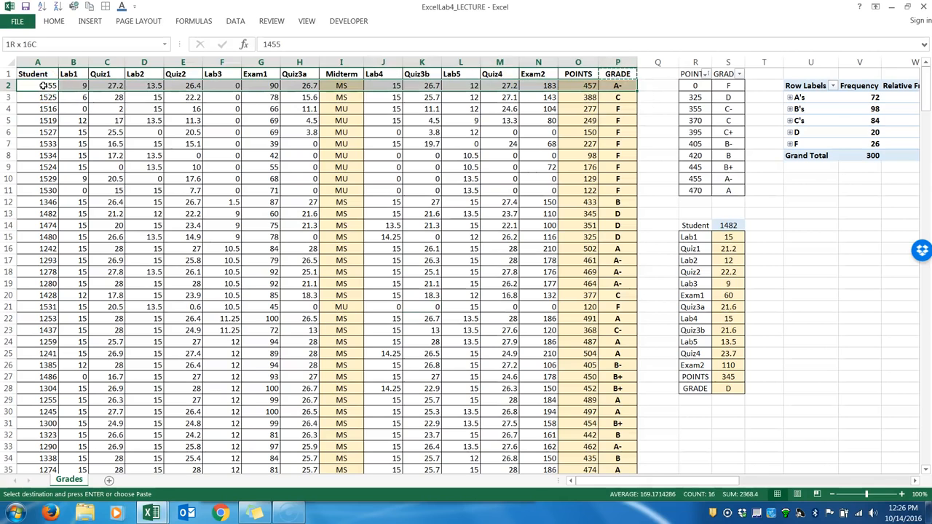
pyautogui.hotkey('ctrl', 'shift', 'Down')
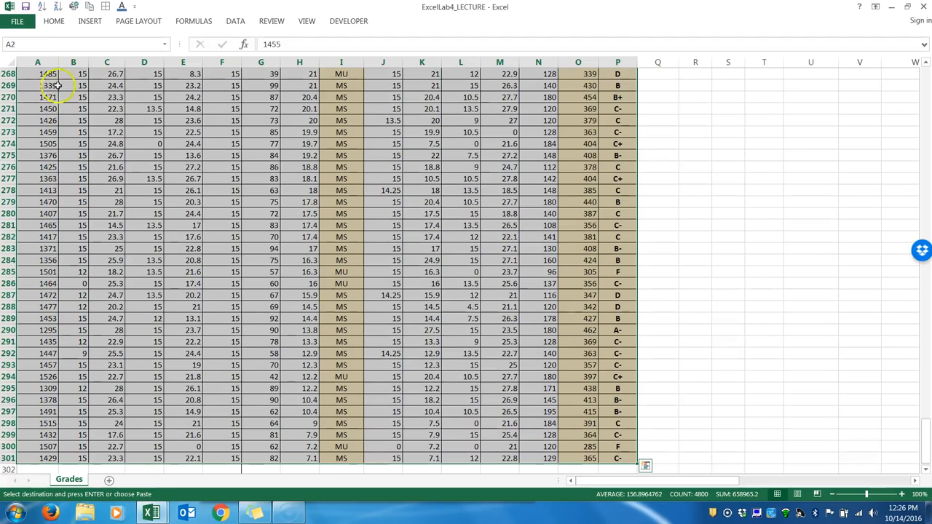
pyautogui.click(53, 22)
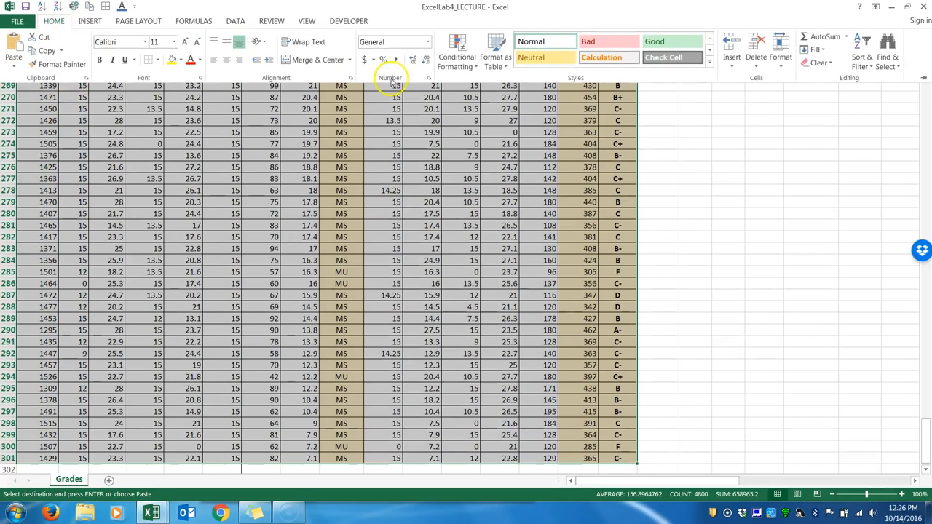
pyautogui.click(462, 65)
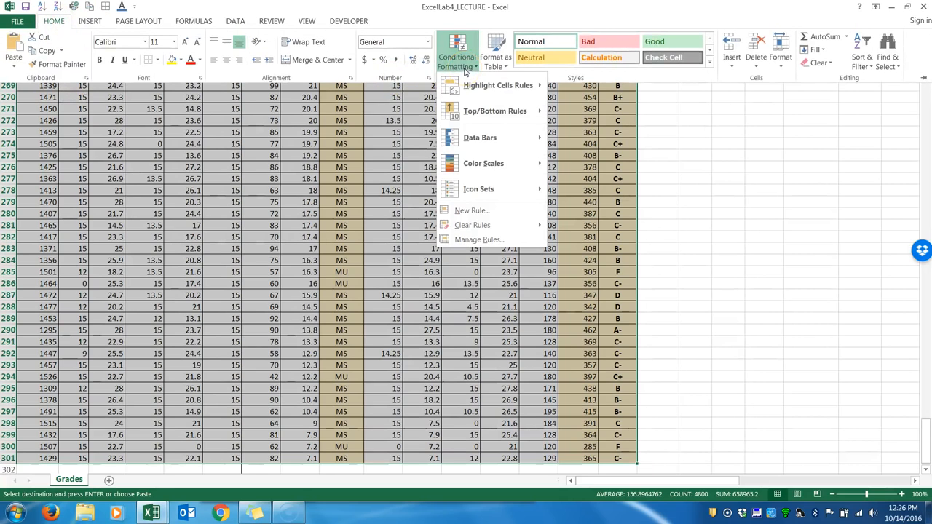
pyautogui.click(472, 211)
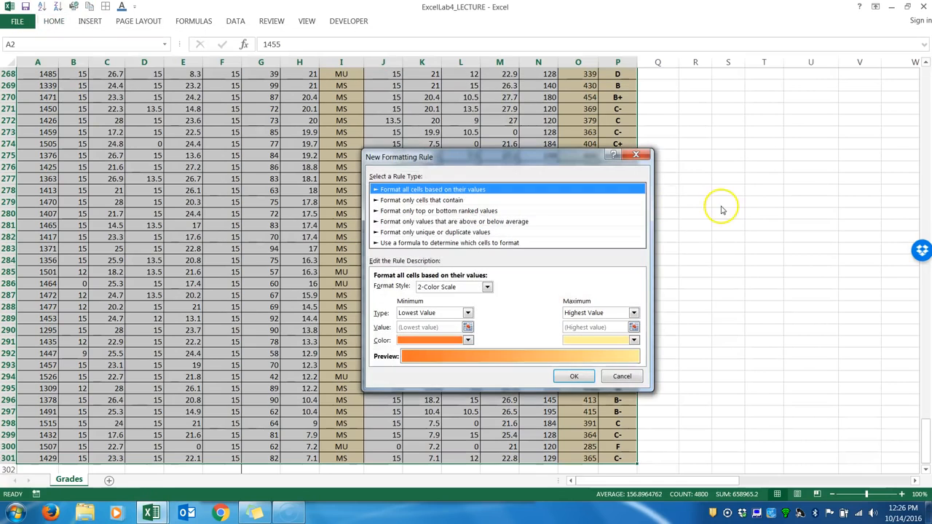
pyautogui.click(434, 243)
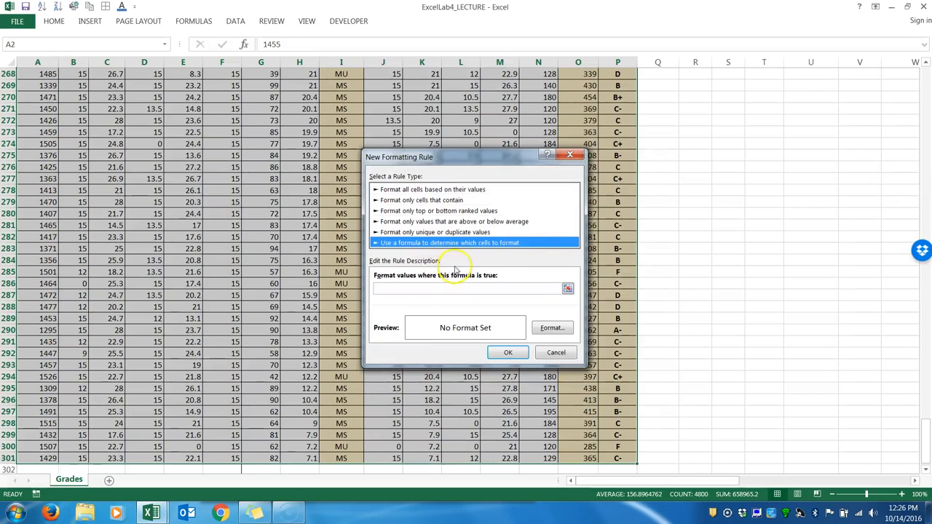
# Enter =$A2=$S$14 as the rule's formula, referring to the student column and the lookup cell.
pyautogui.click(388, 288)
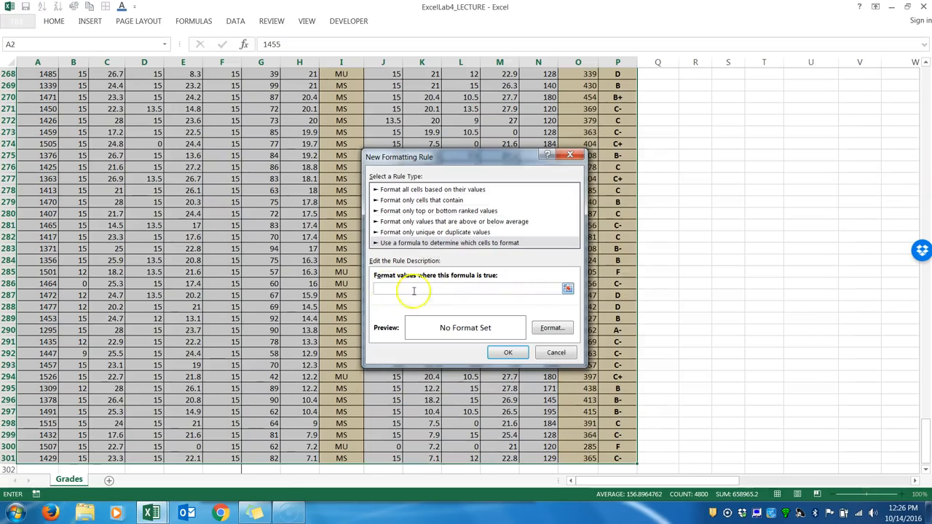
pyautogui.click(567, 290)
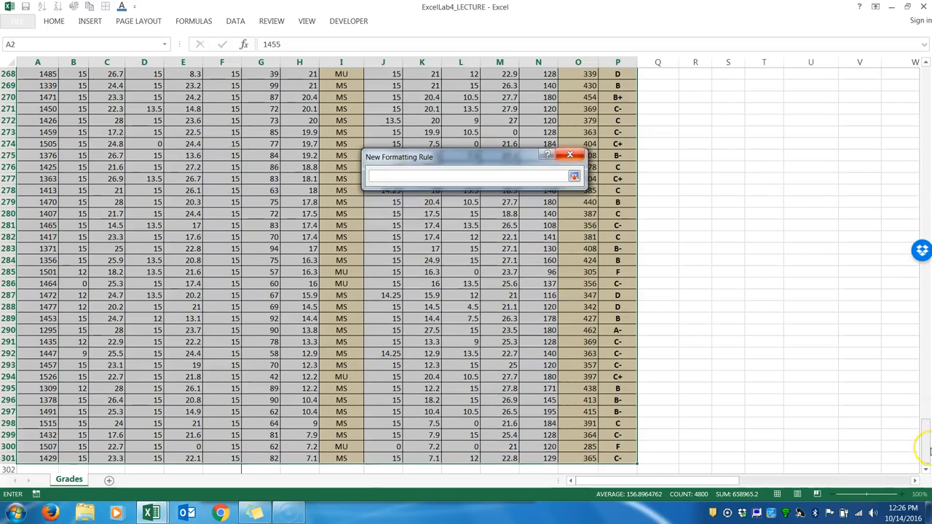
pyautogui.moveTo(925, 446); pyautogui.dragTo(922, 63)
pyautogui.click(526, 172)
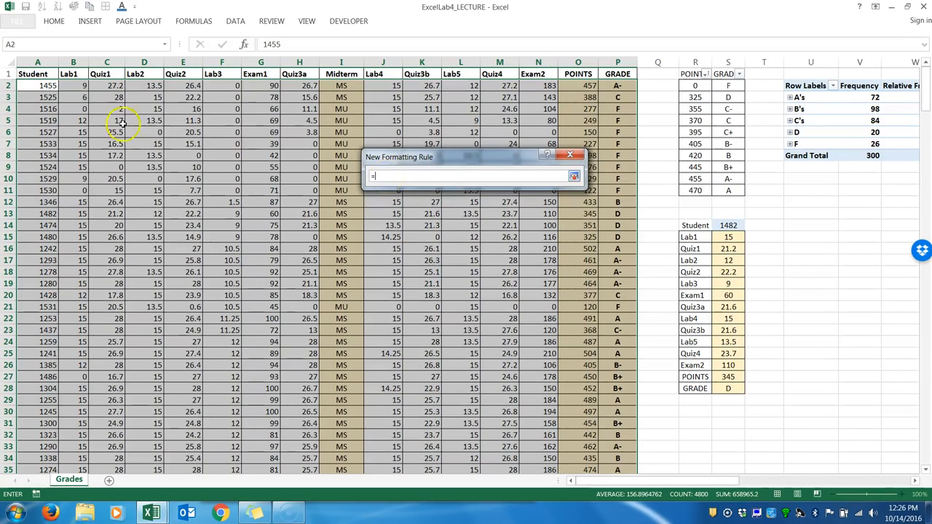
pyautogui.click(379, 177)
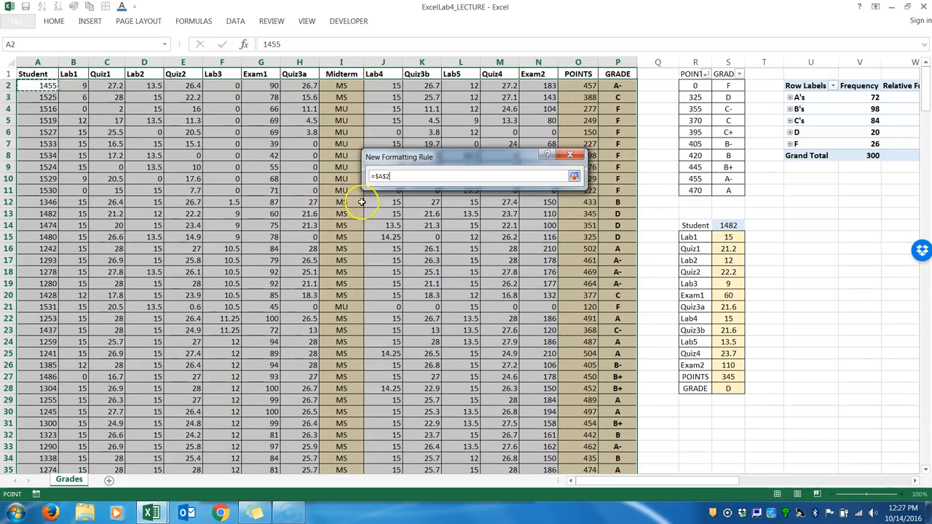
pyautogui.click(37, 88)
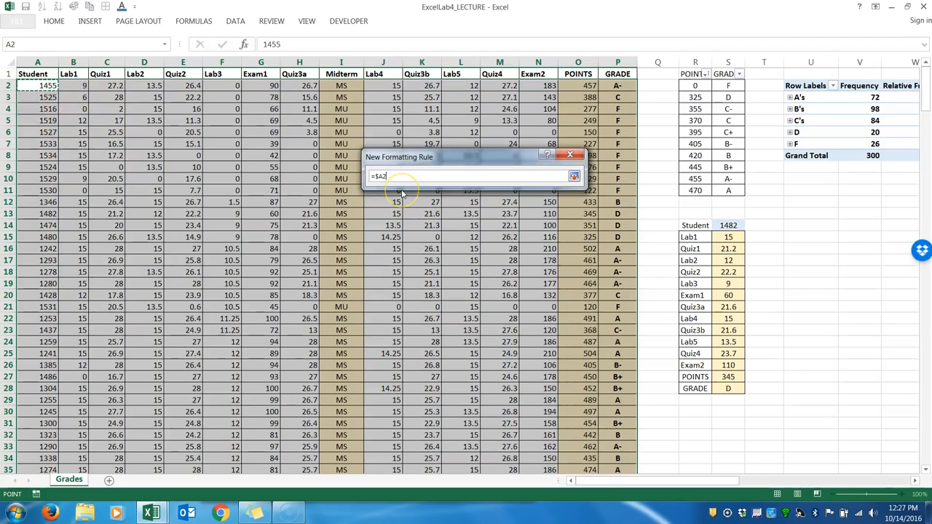
pyautogui.write('=')
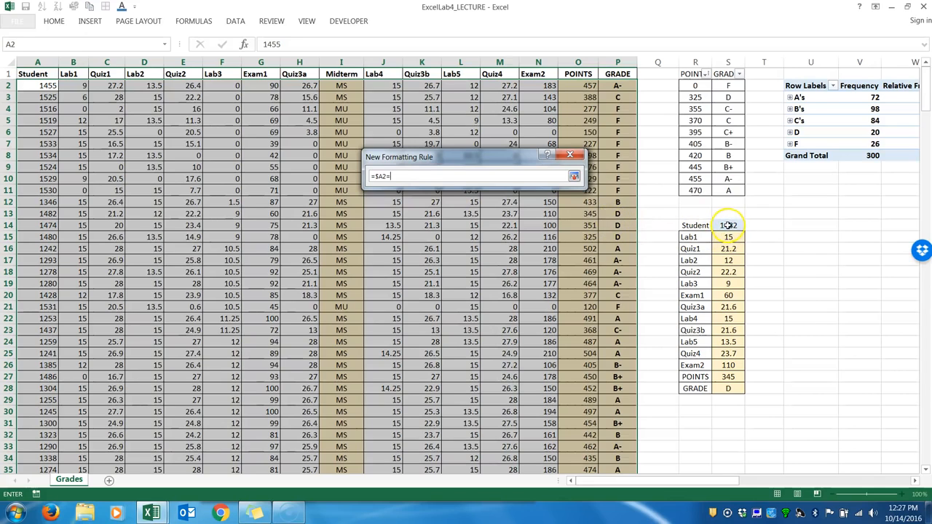
pyautogui.click(728, 226)
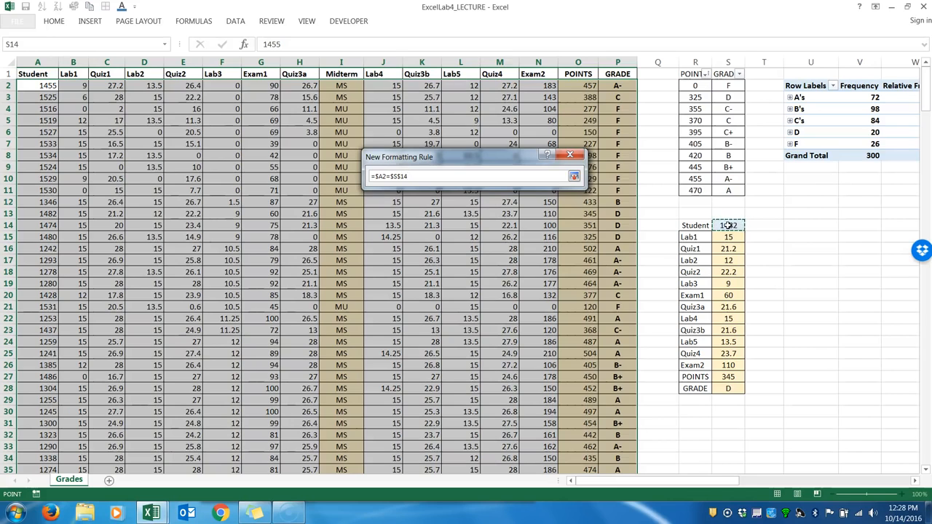
pyautogui.press('Return')
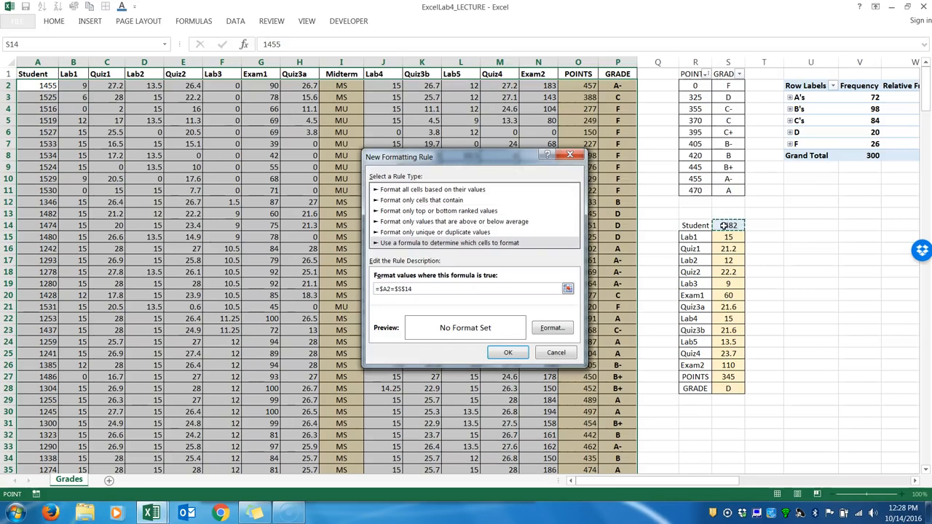
# Give the rule a light green fill and apply it to the student data.
pyautogui.click(552, 329)
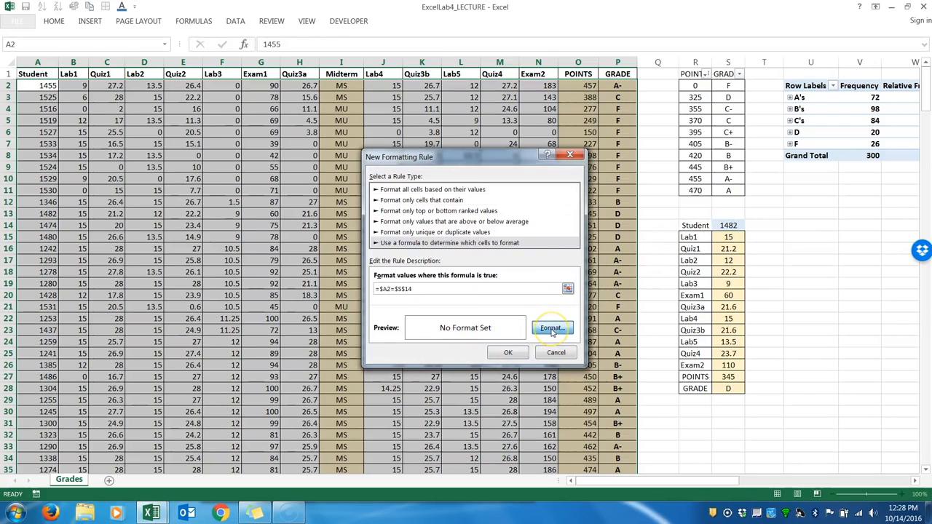
pyautogui.click(489, 119)
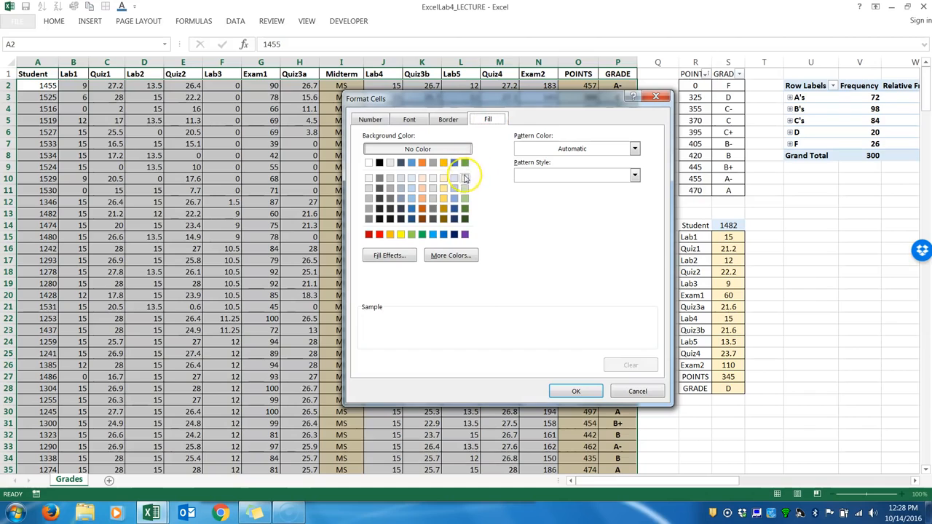
pyautogui.click(412, 234)
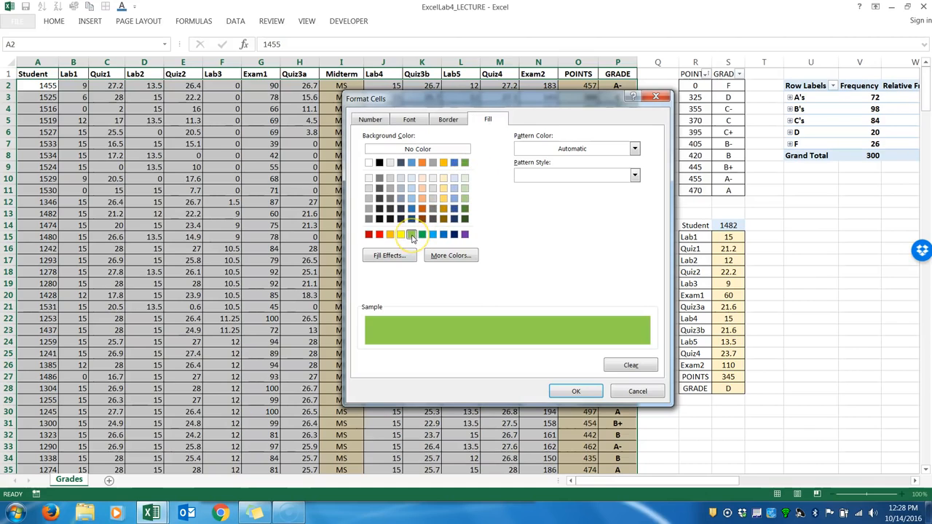
pyautogui.click(569, 392)
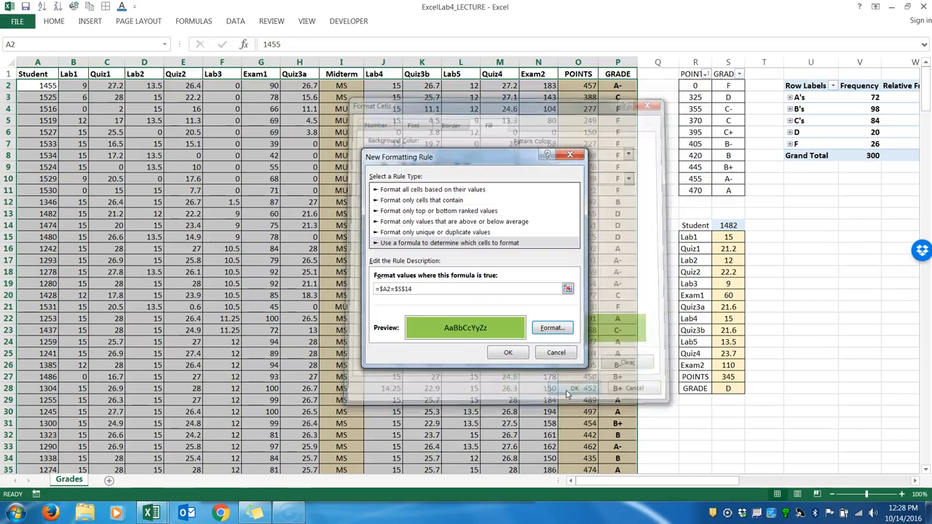
pyautogui.click(523, 357)
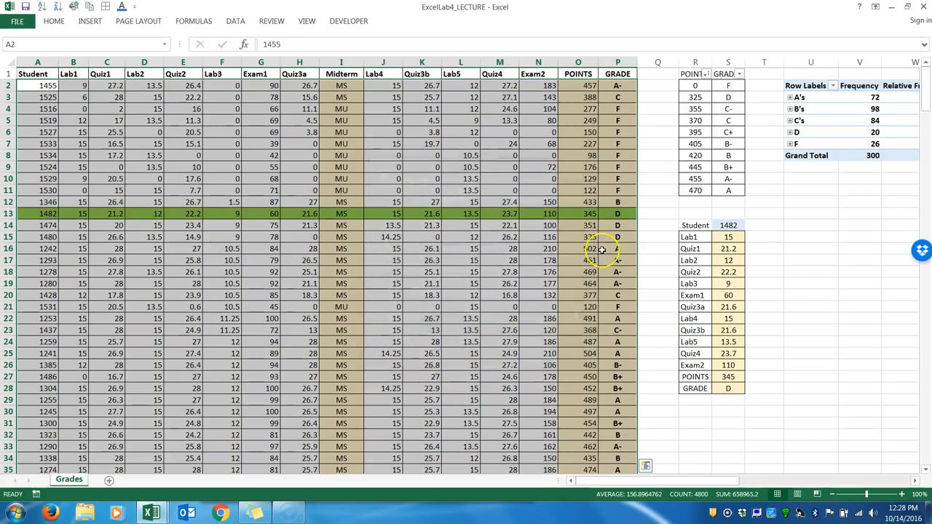
# Enter the student number from row 10 in S14 to test the row highlighting, and select row 10.
pyautogui.click(730, 225)
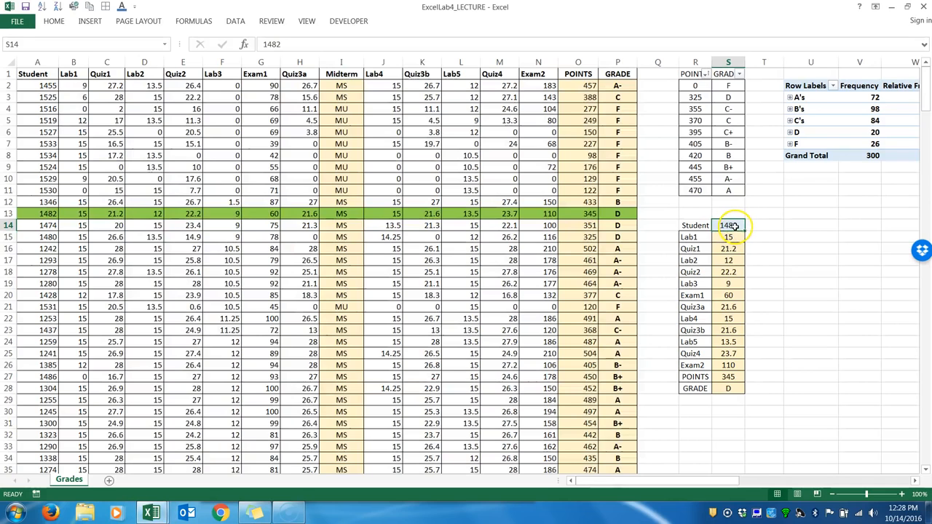
pyautogui.write('1529')
pyautogui.press('Return')
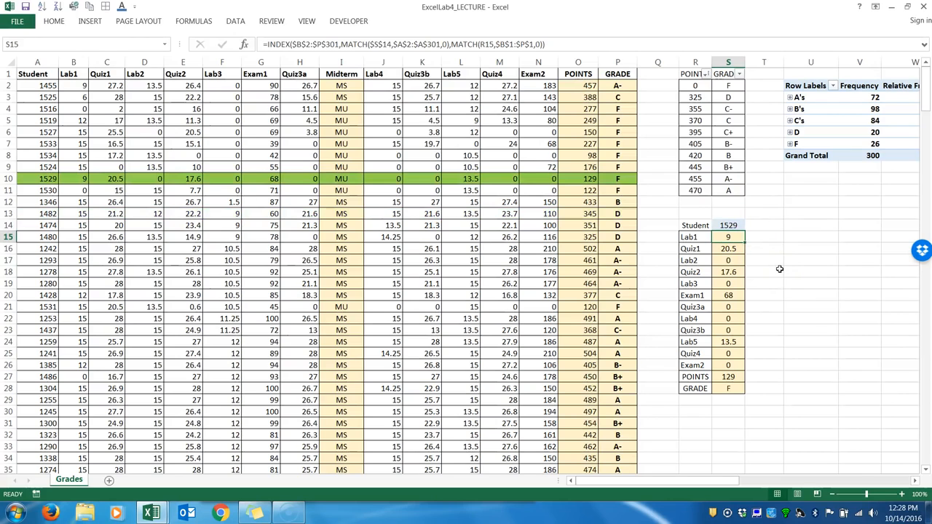
pyautogui.click(729, 225)
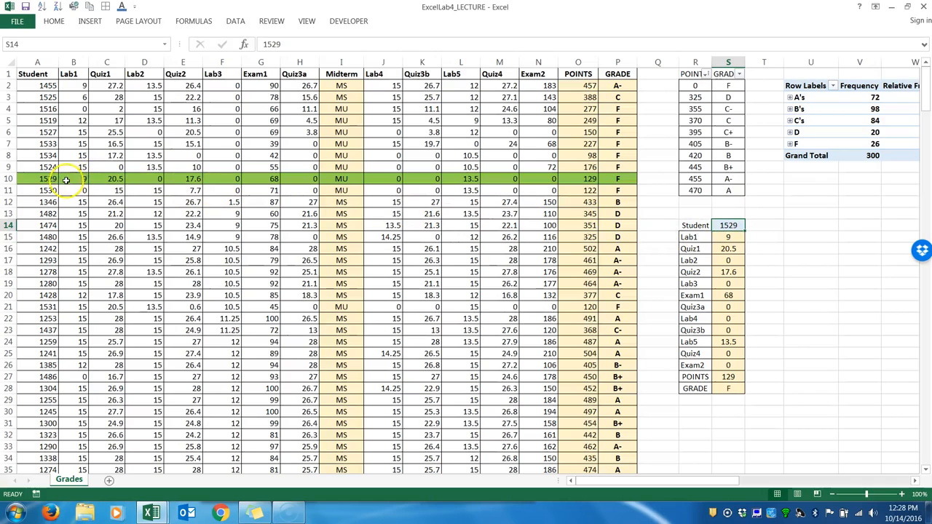
pyautogui.click(10, 178)
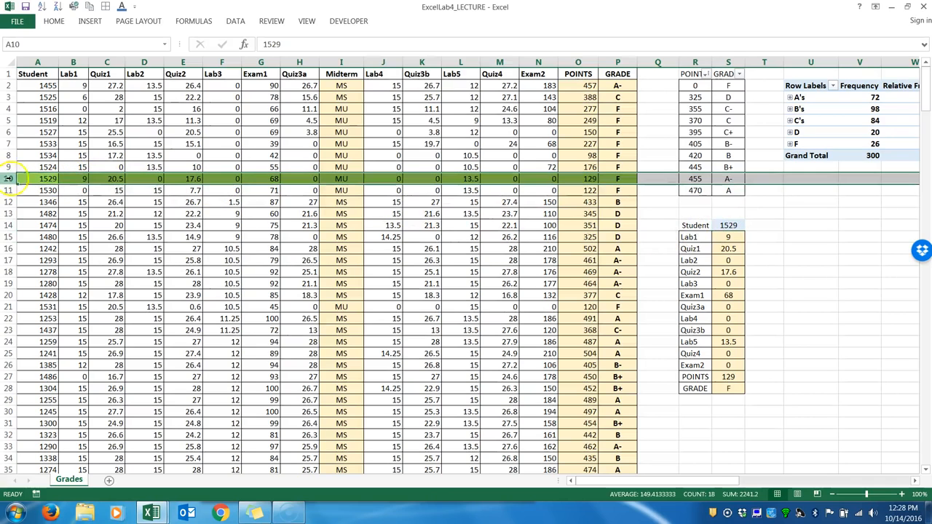
# Compare the highlighted row 10 with lookup cell S14, and check the student numbers of unhighlighted rows 8 and 16 against the rule.
pyautogui.click(77, 178)
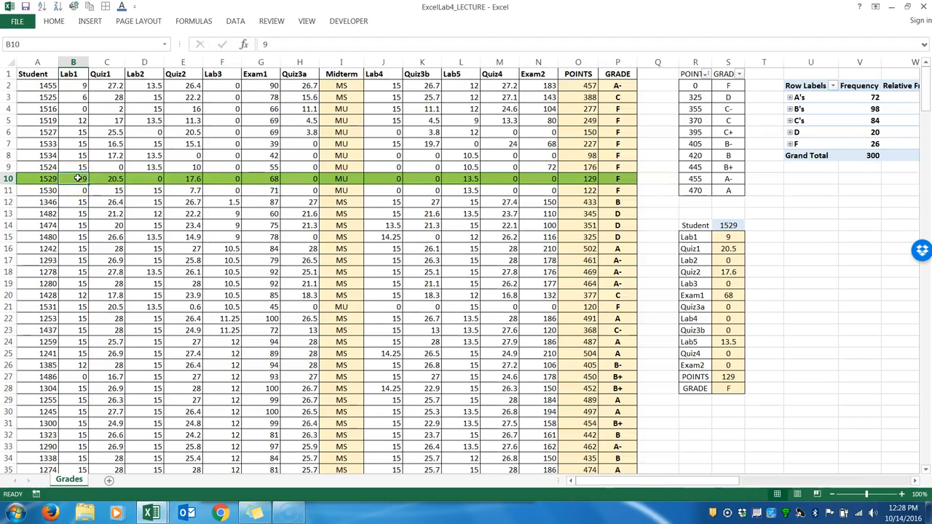
pyautogui.click(36, 179)
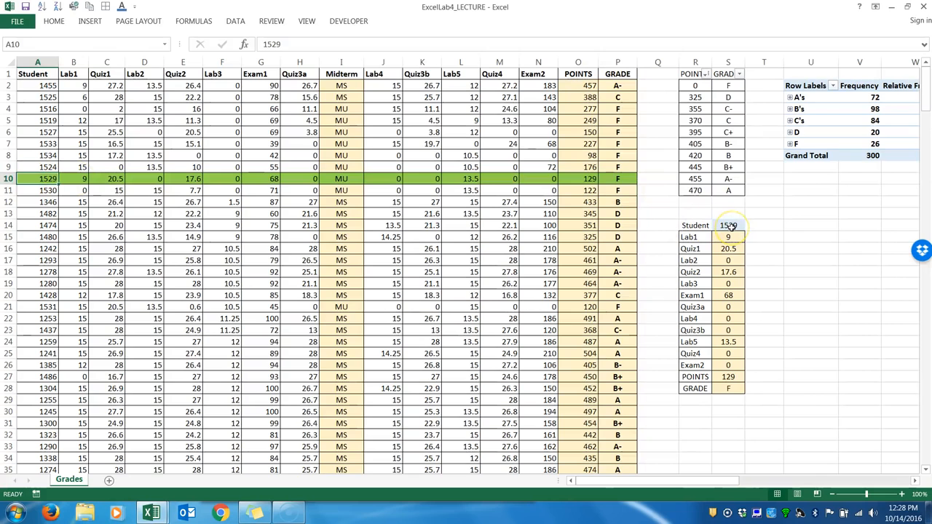
pyautogui.click(80, 178)
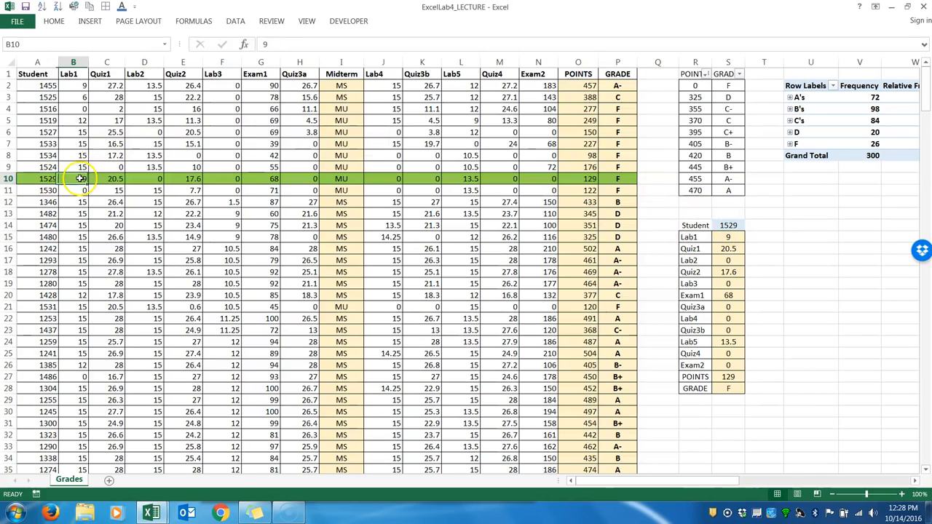
pyautogui.click(110, 179)
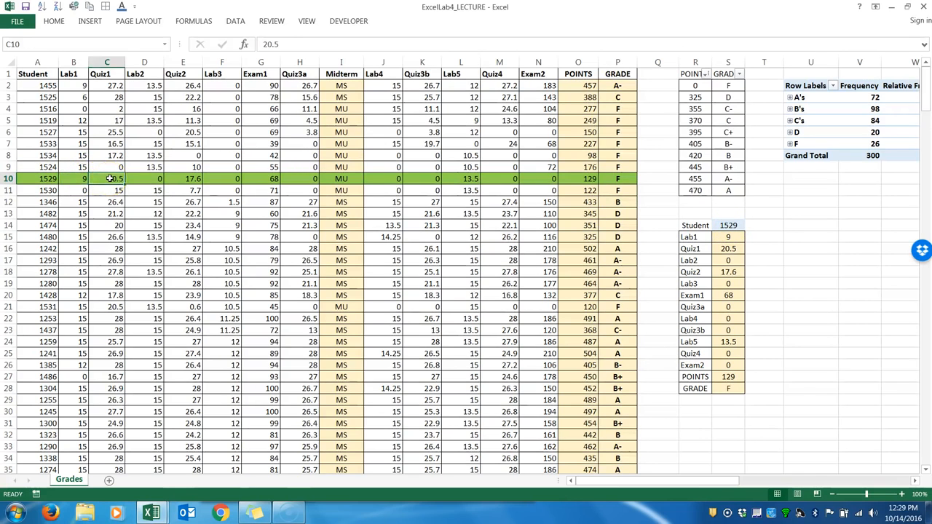
pyautogui.click(40, 178)
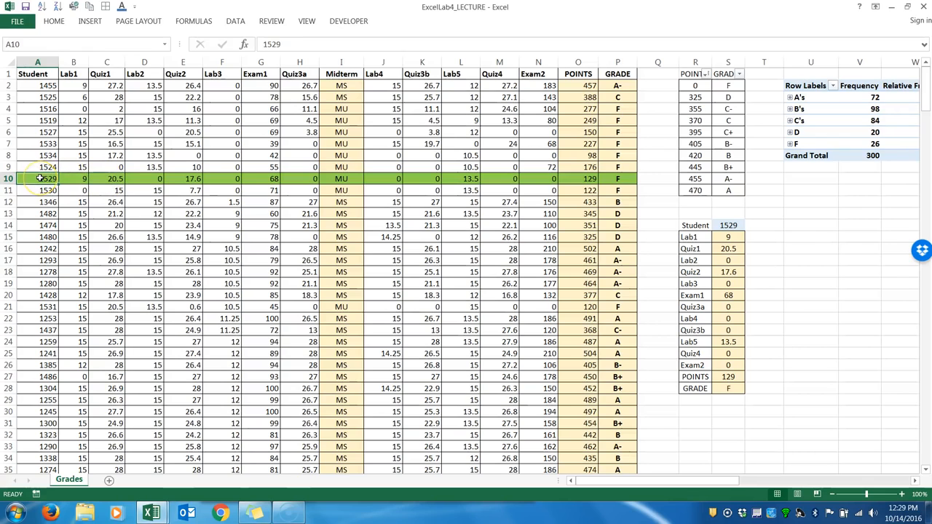
pyautogui.click(724, 225)
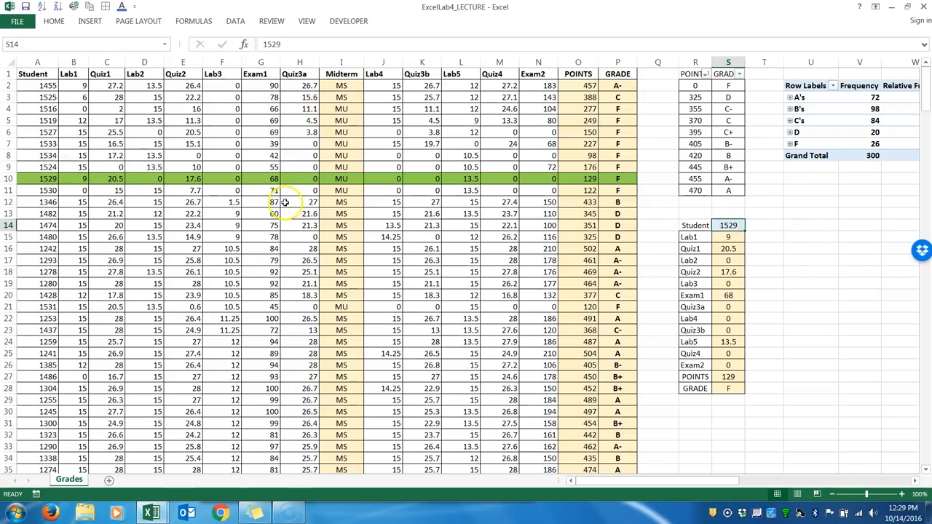
pyautogui.click(183, 155)
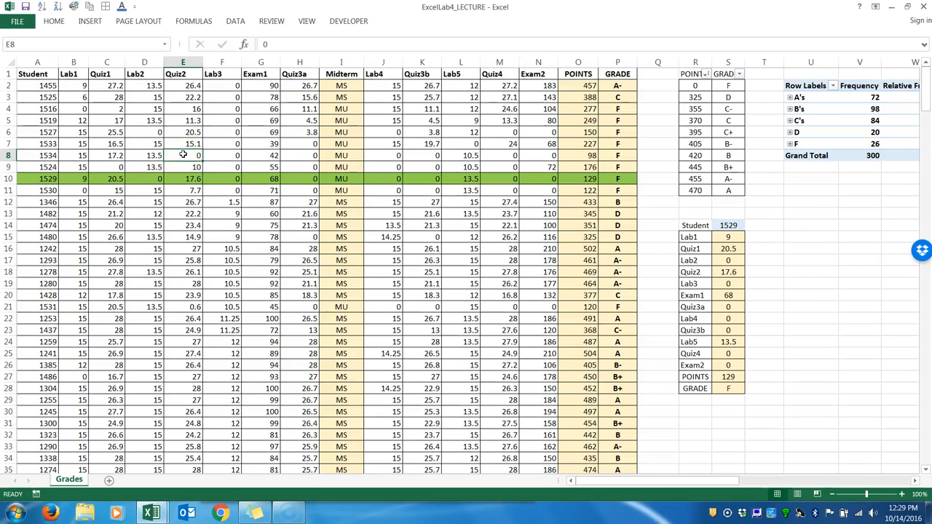
pyautogui.click(35, 155)
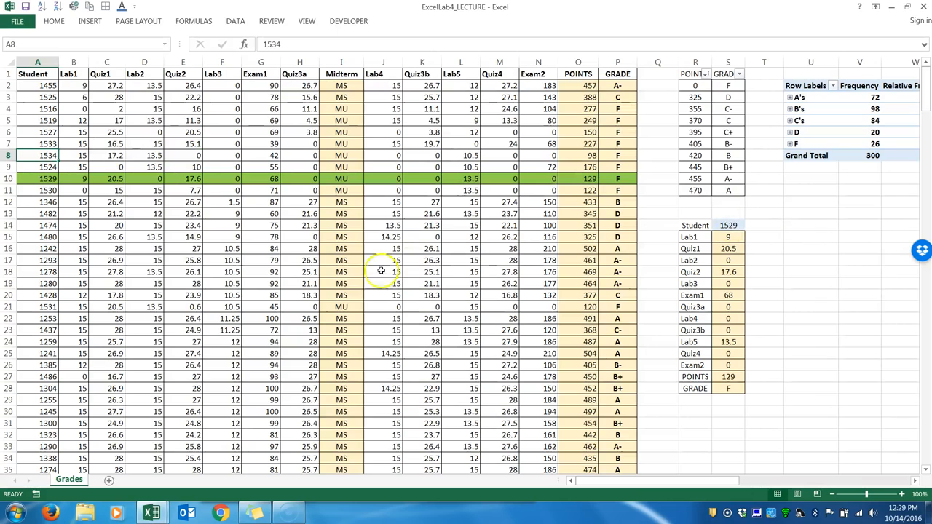
pyautogui.click(298, 249)
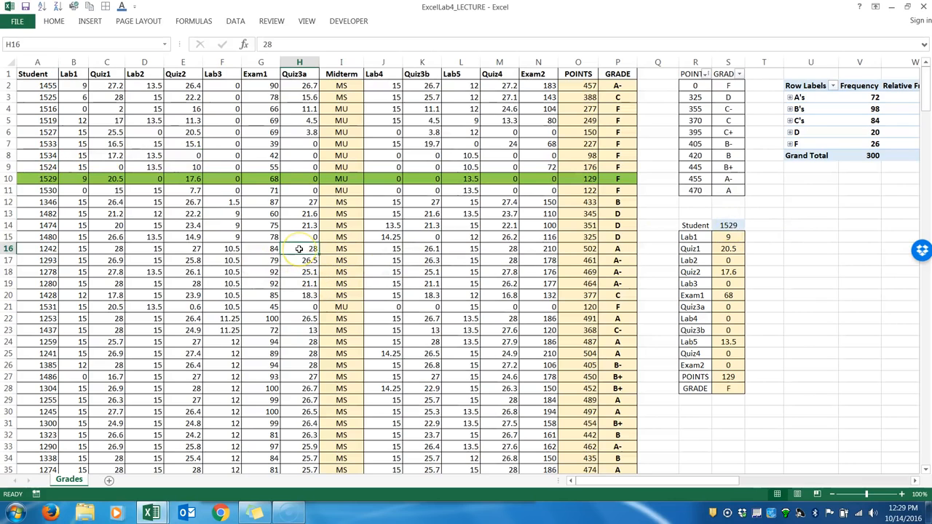
pyautogui.click(48, 250)
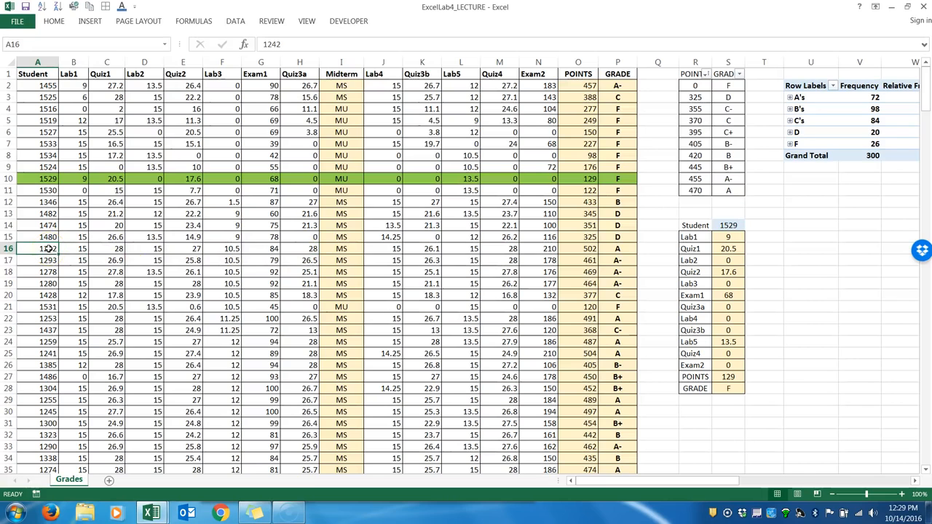
# Enter the student number from row 7 in lookup cell S14 to test the row highlighting.
pyautogui.click(728, 225)
pyautogui.write('1533')
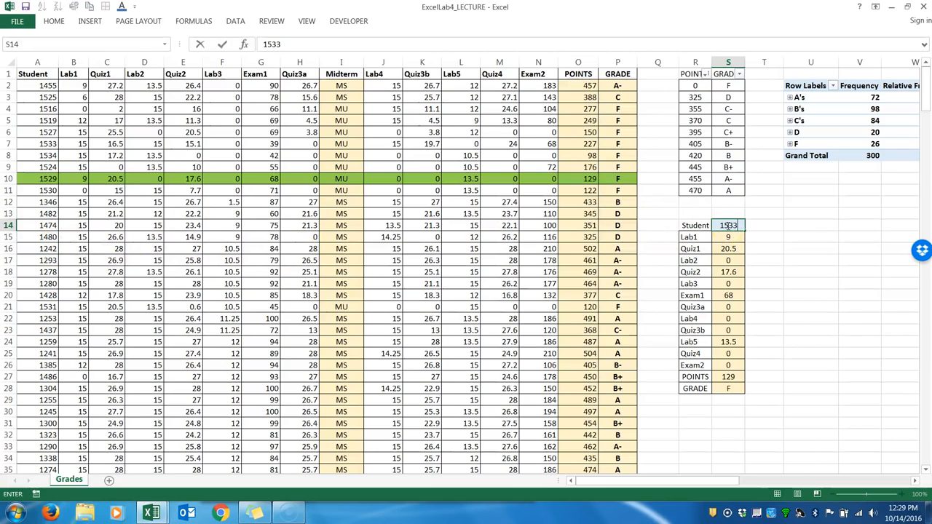
pyautogui.press('Return')
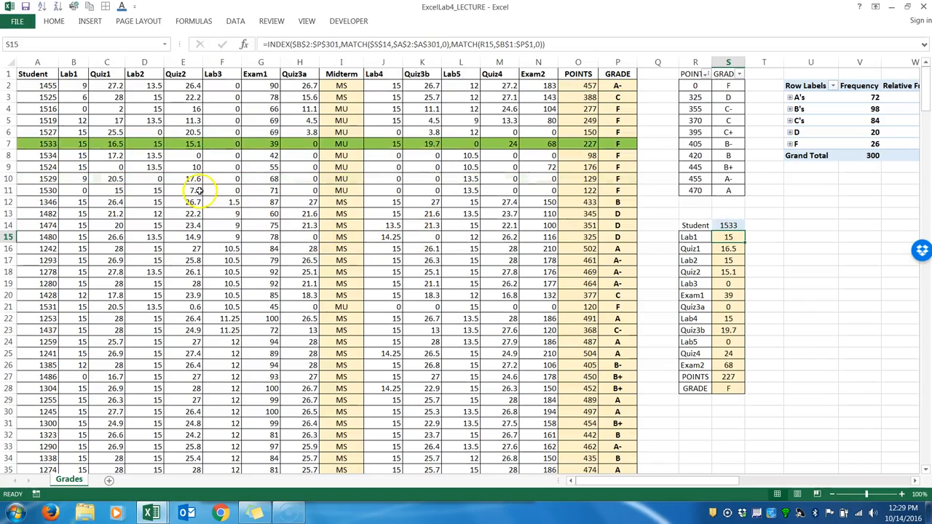
# Examine how the rule keeps to student column A while applying across row 7, and check it against lookup cell S14.
pyautogui.click(387, 143)
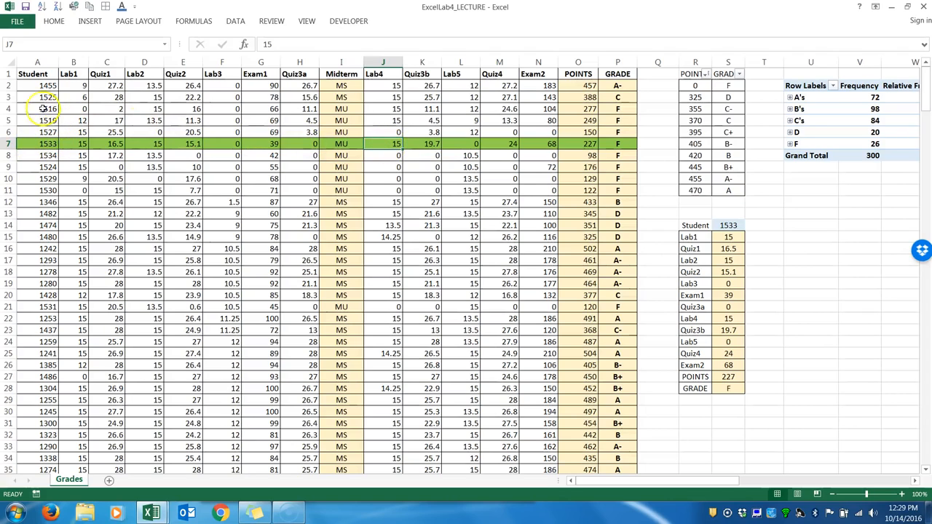
pyautogui.click(36, 62)
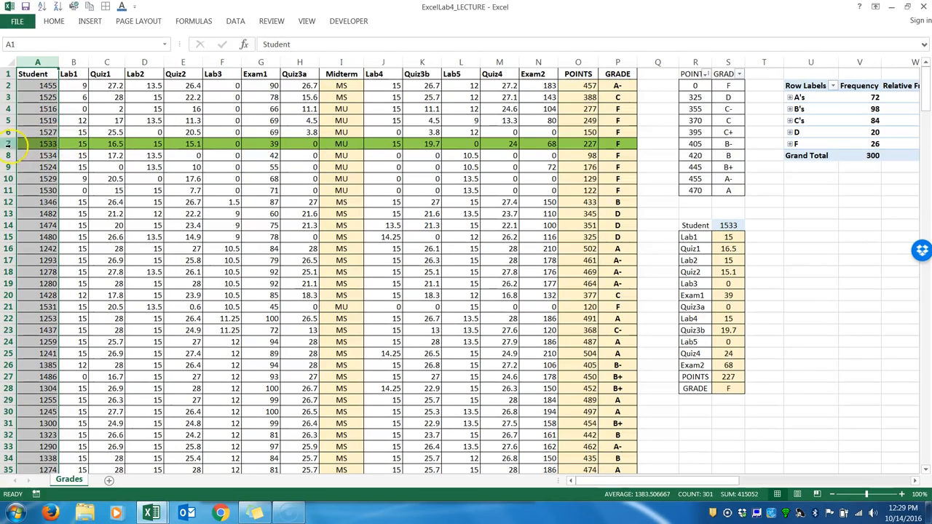
pyautogui.click(10, 144)
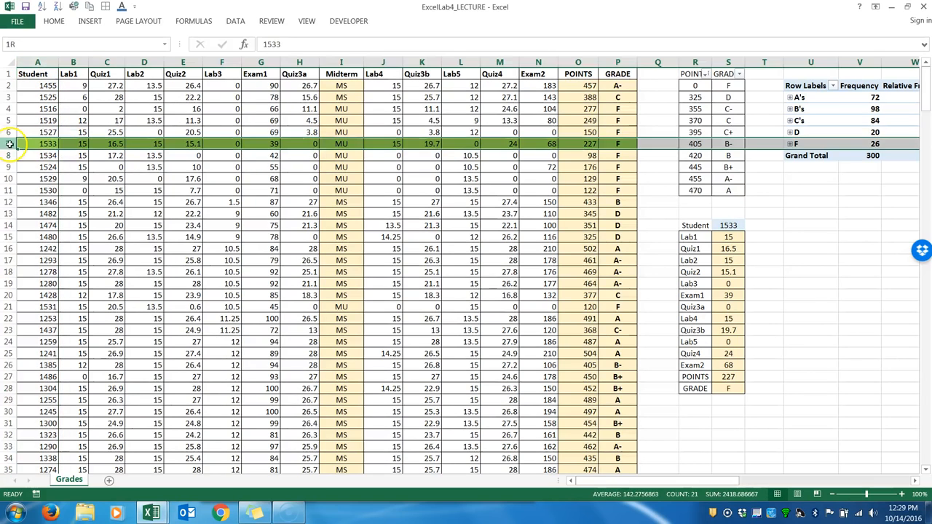
pyautogui.click(31, 62)
pyautogui.click(107, 179)
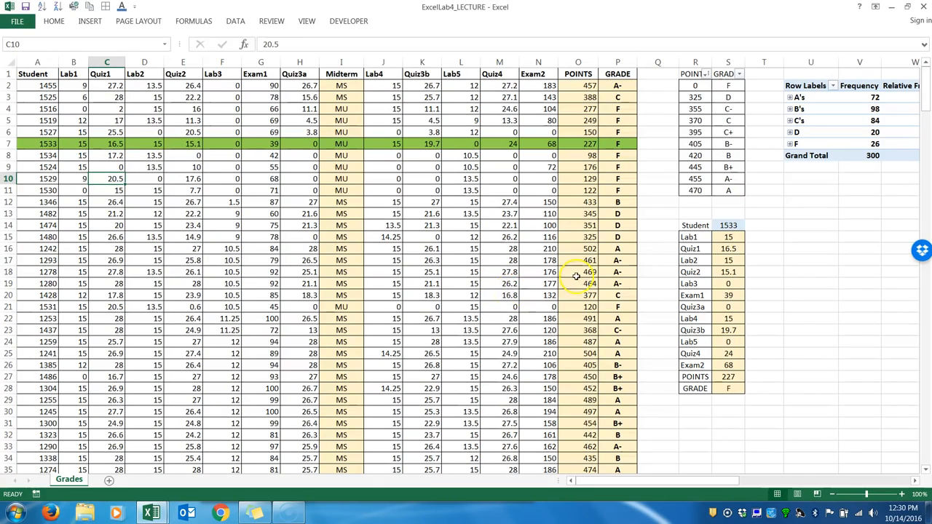
pyautogui.click(726, 225)
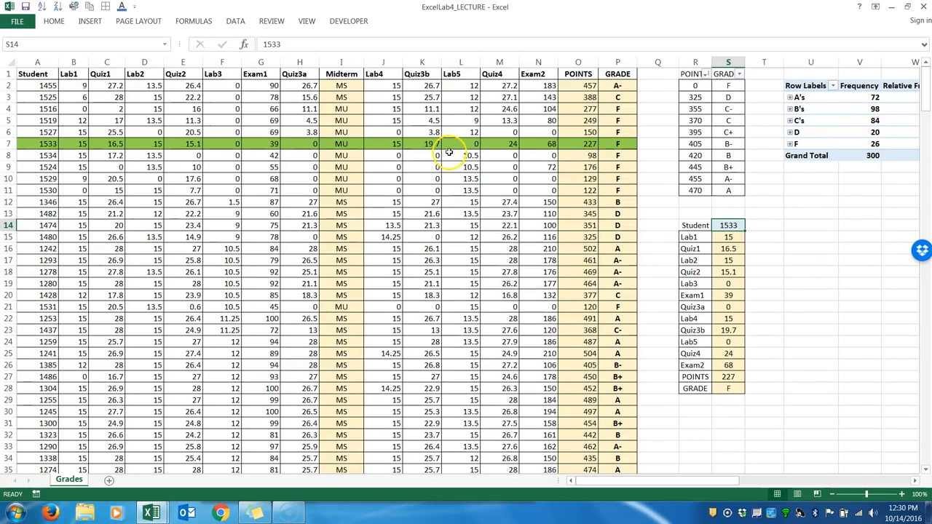
# Review the grade scale, the INDEX/MATCH formula in S15, and the Midterm, POINTS and GRADE formulas in row 2.
pyautogui.click(692, 74)
pyautogui.moveTo(692, 74); pyautogui.dragTo(728, 180)
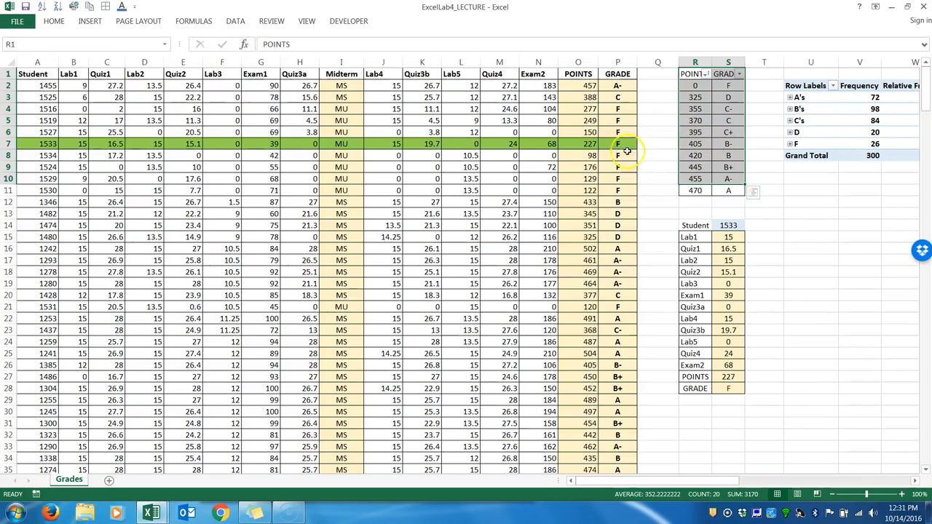
pyautogui.click(729, 238)
pyautogui.doubleClick(728, 237)
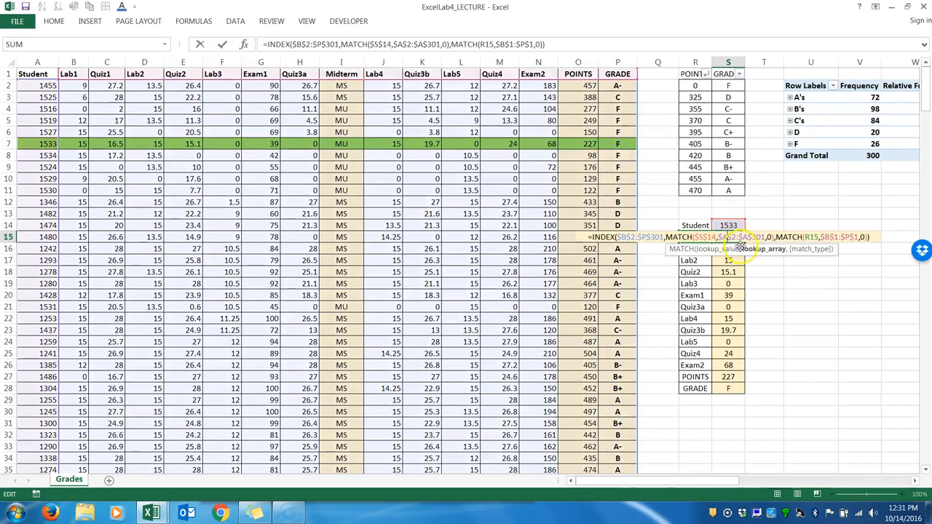
pyautogui.press('Return')
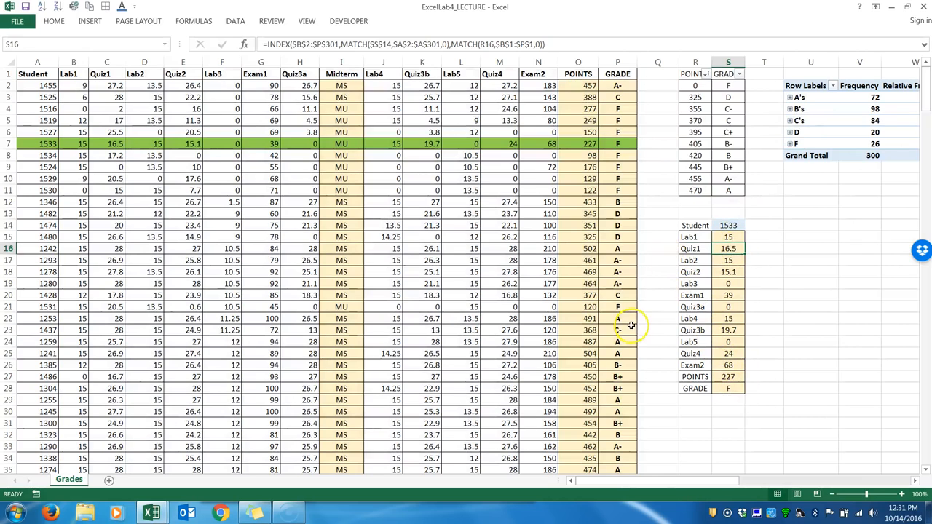
pyautogui.click(358, 86)
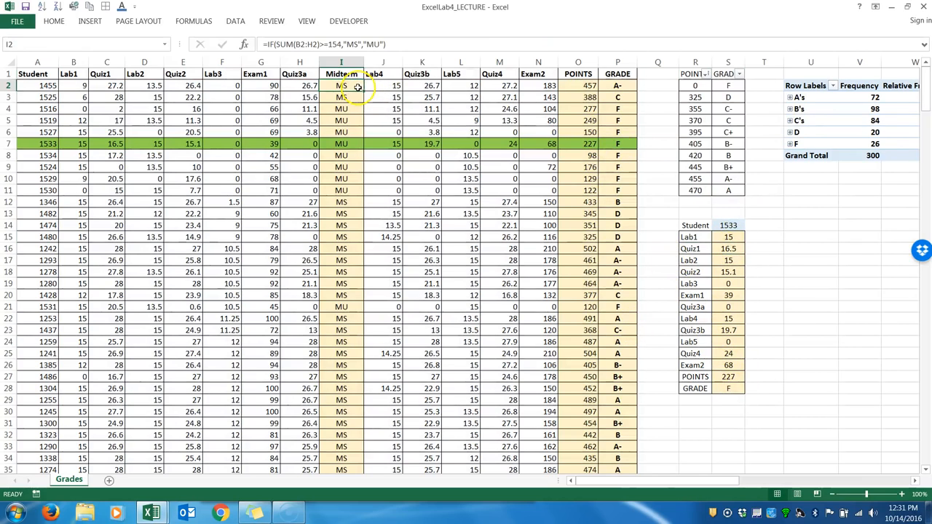
pyautogui.click(588, 86)
pyautogui.click(606, 85)
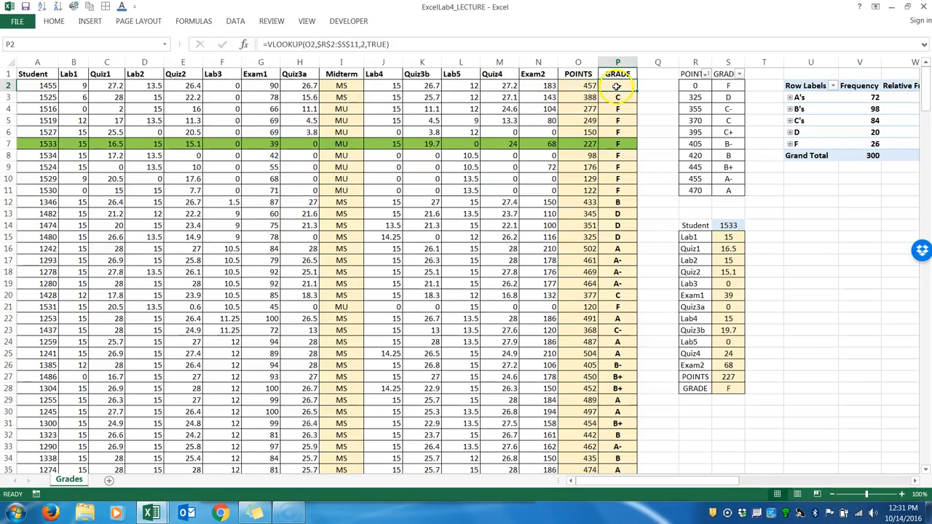